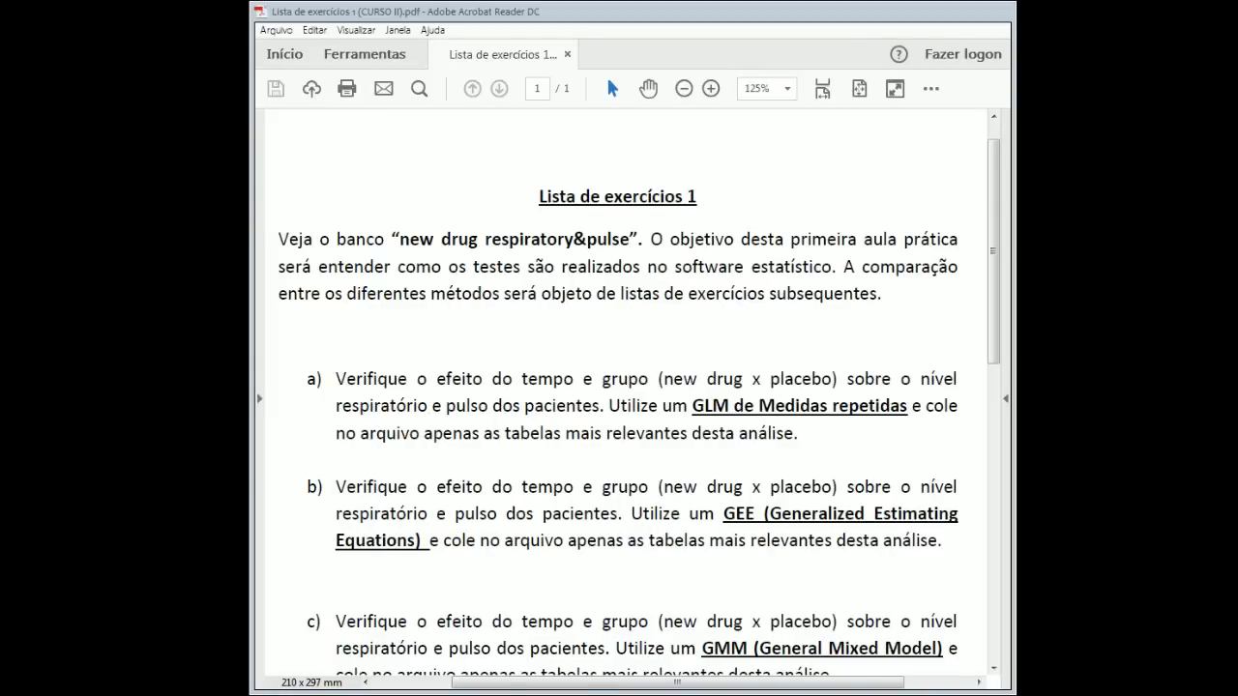
# Step: Show value labels instead of numeric codes in the respiratory and pulse data set
pyautogui.moveTo(995, 282); pyautogui.dragTo(996, 308)
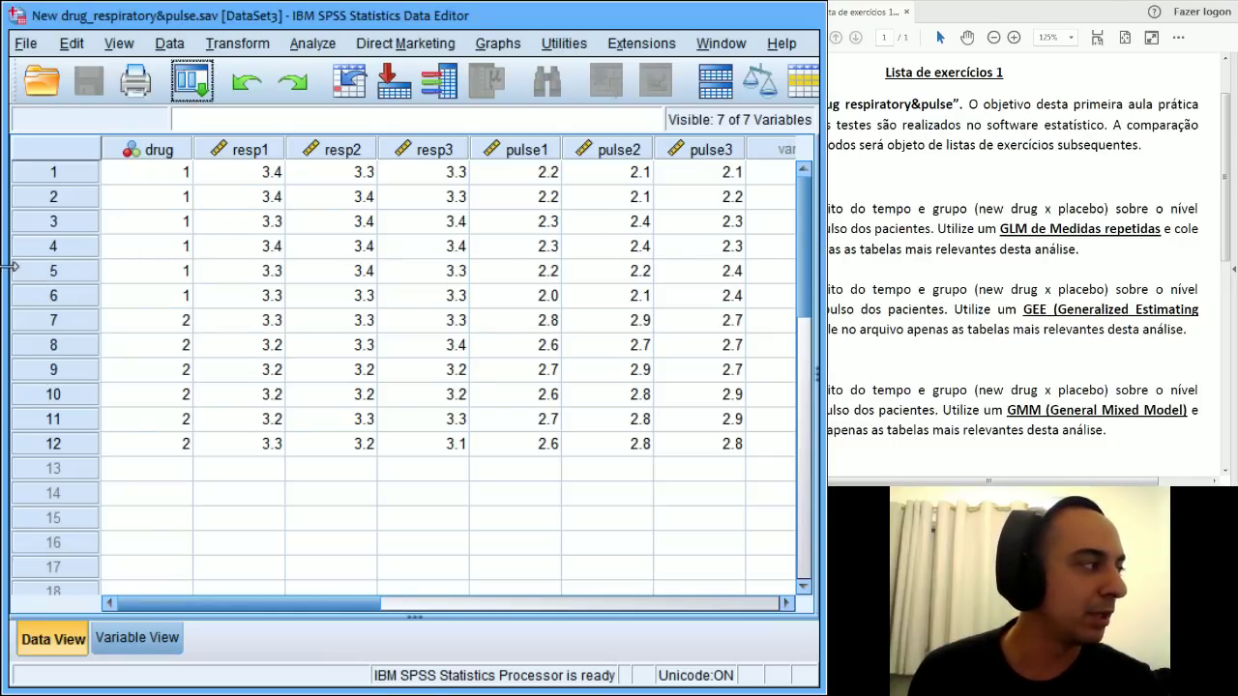
pyautogui.moveTo(10, 269); pyautogui.dragTo(4, 281)
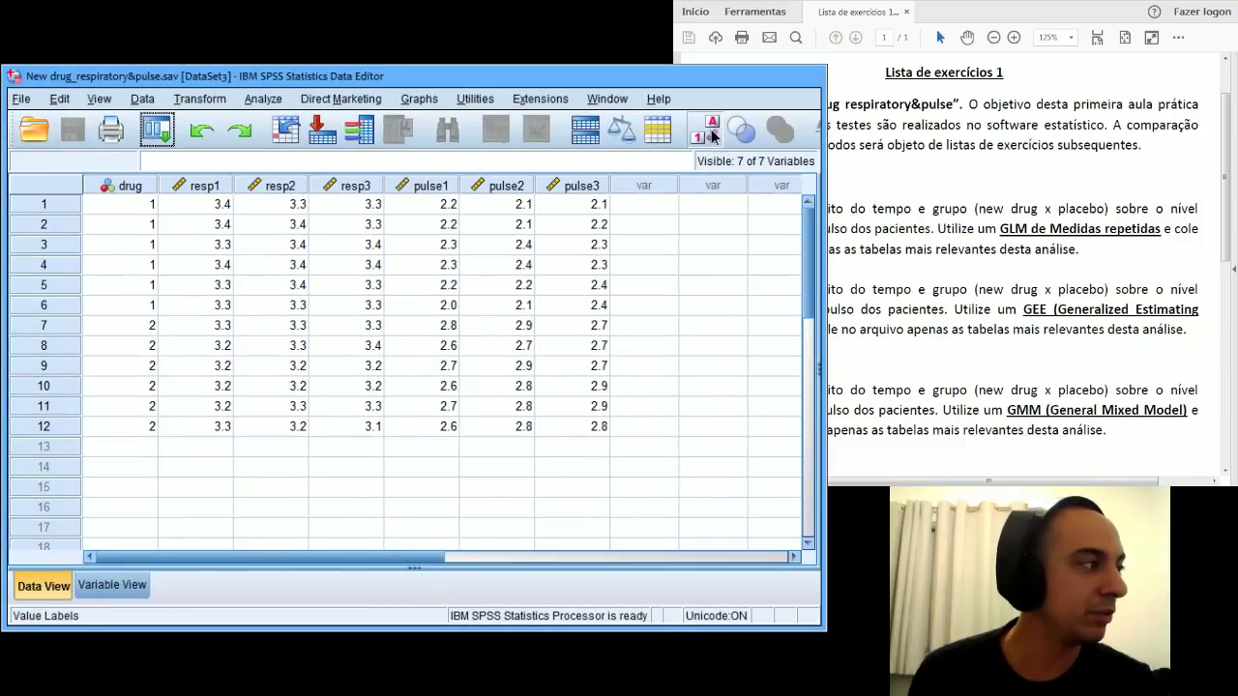
pyautogui.click(713, 136)
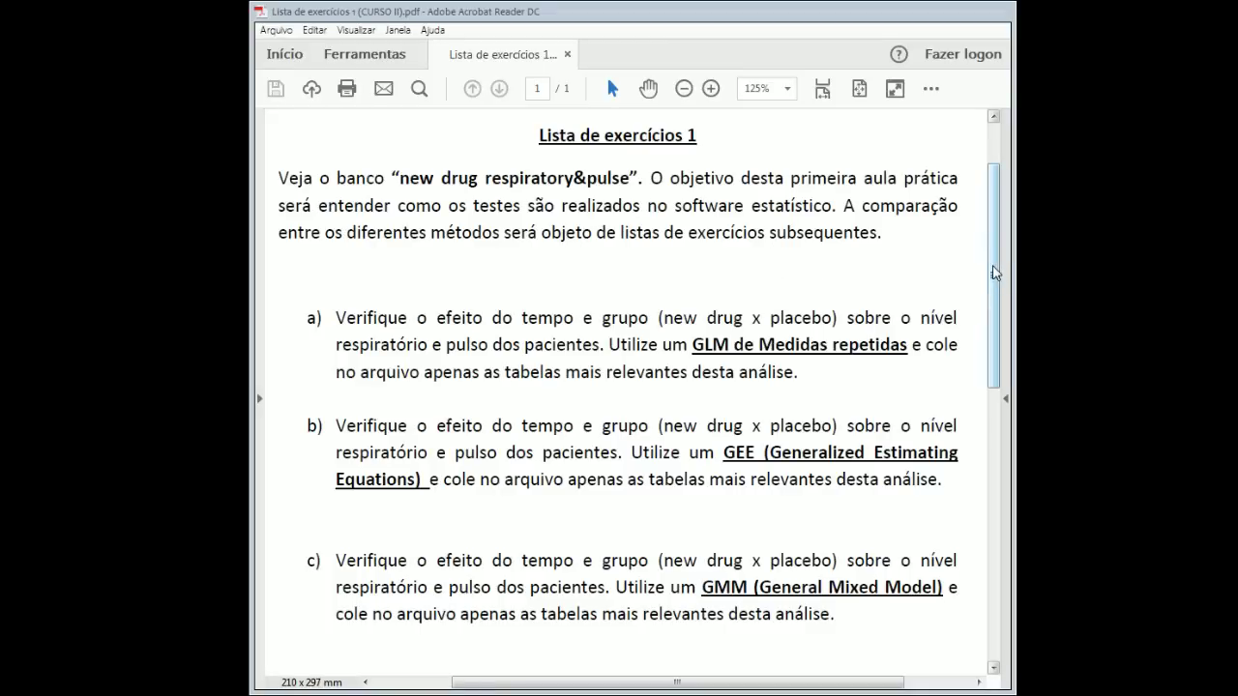
# Step: Examine the exercise items and the General Linear, Generalized Linear and Mixed Models analyses available for them
pyautogui.moveTo(994, 273); pyautogui.dragTo(994, 319)
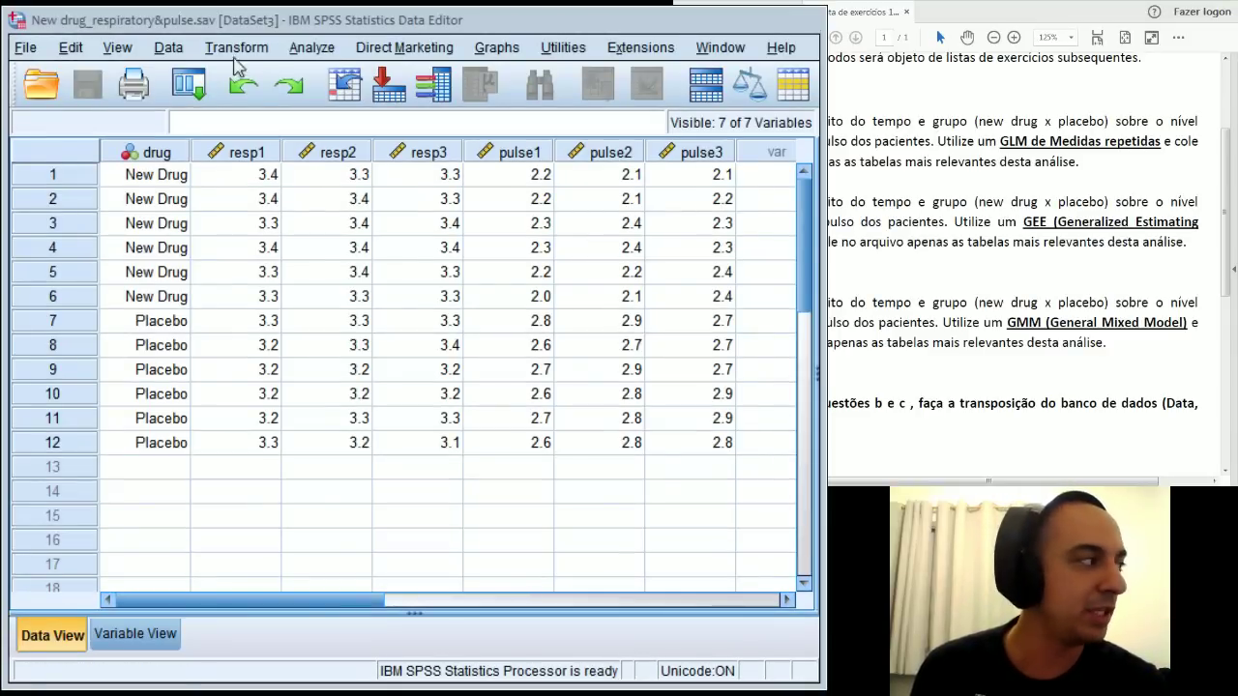
pyautogui.click(311, 53)
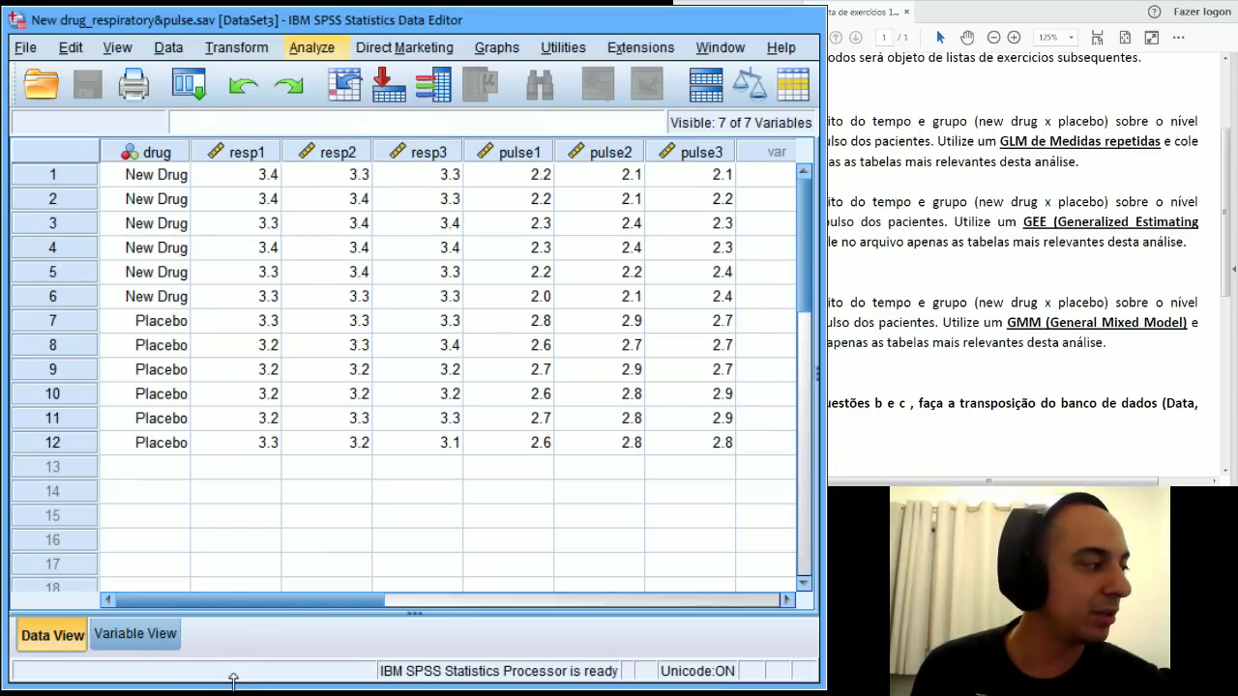
pyautogui.moveTo(233, 679); pyautogui.dragTo(257, 682)
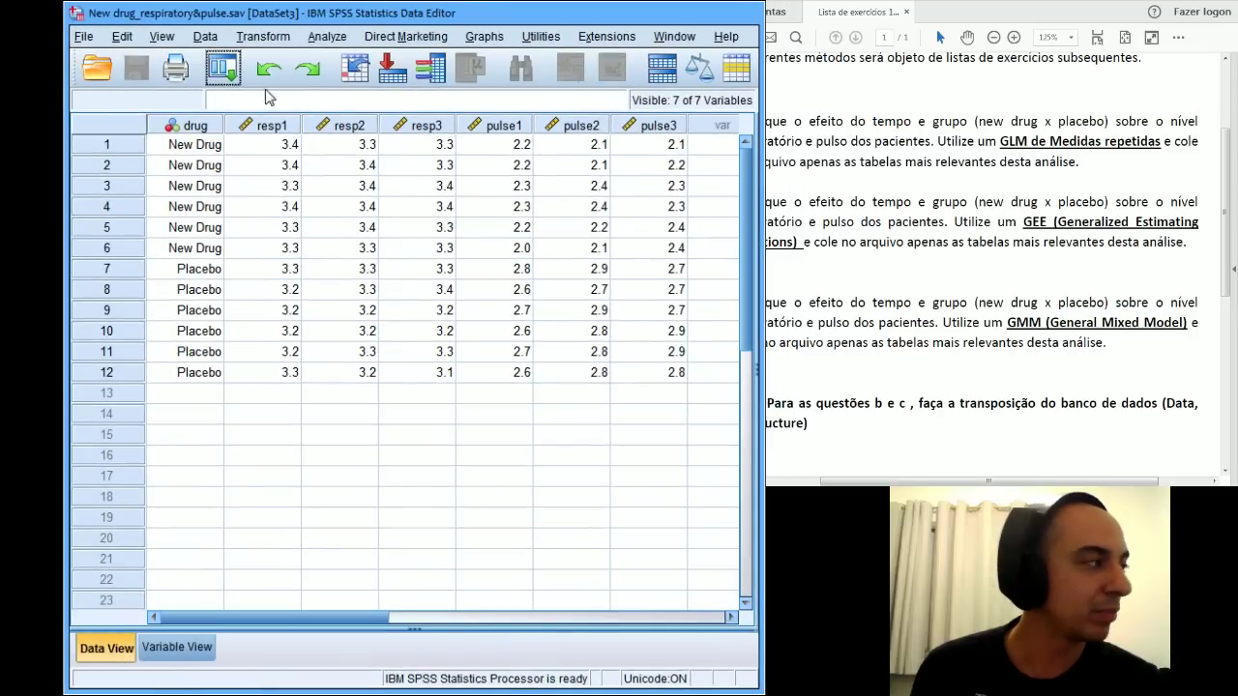
pyautogui.click(311, 50)
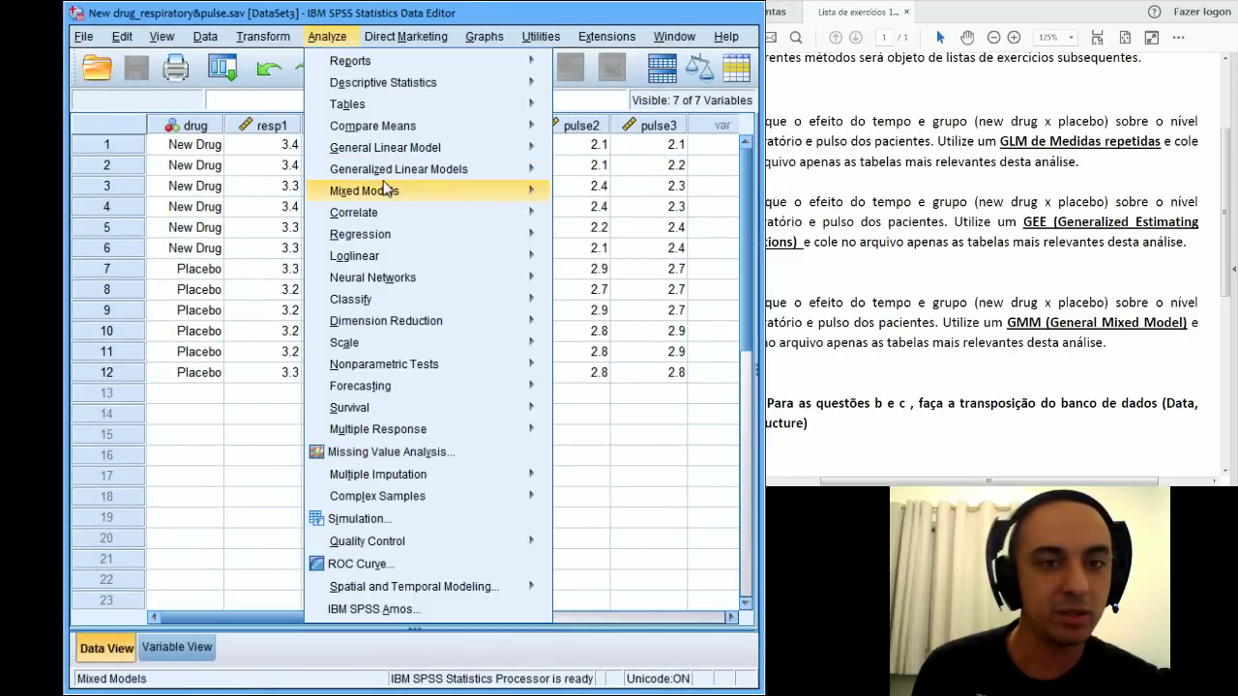
pyautogui.moveTo(391, 155)
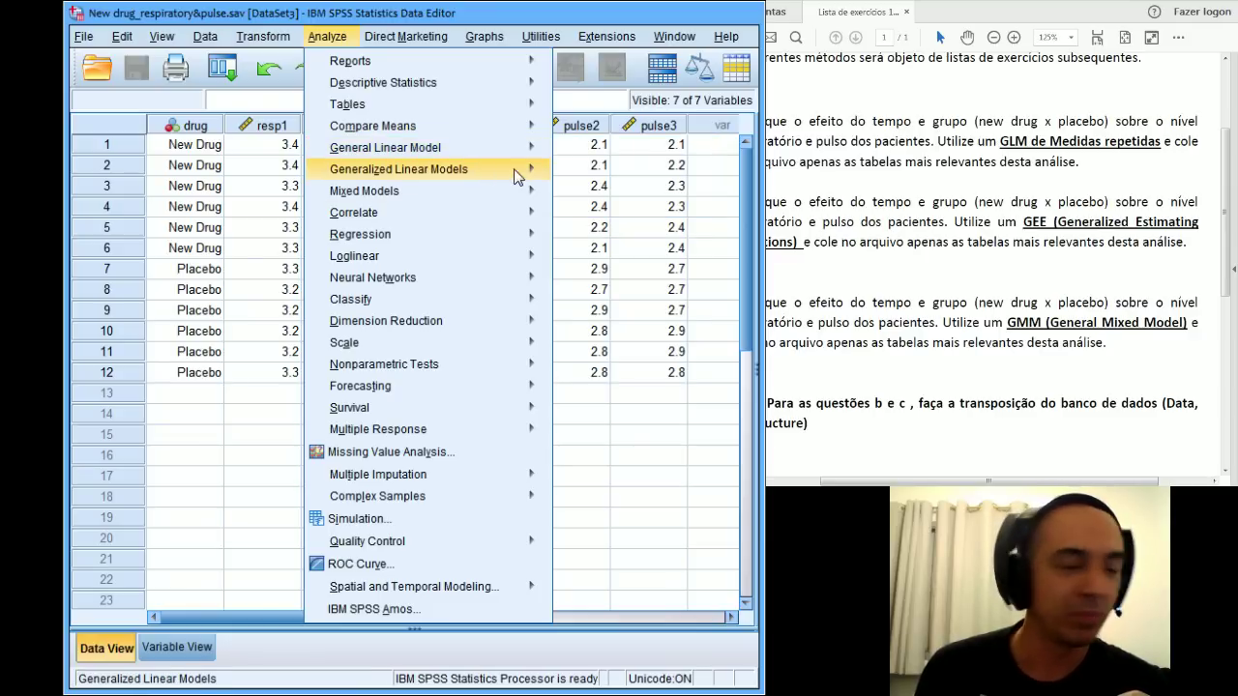
pyautogui.moveTo(67, 289); pyautogui.dragTo(12, 283)
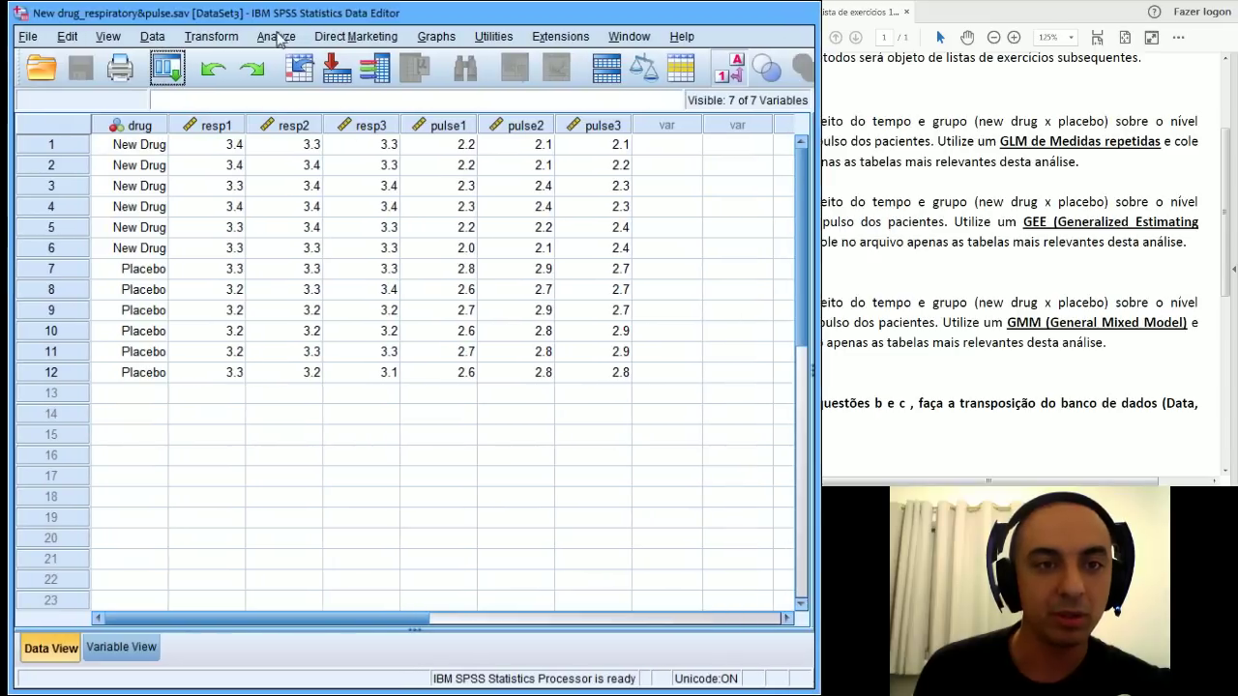
pyautogui.click(276, 37)
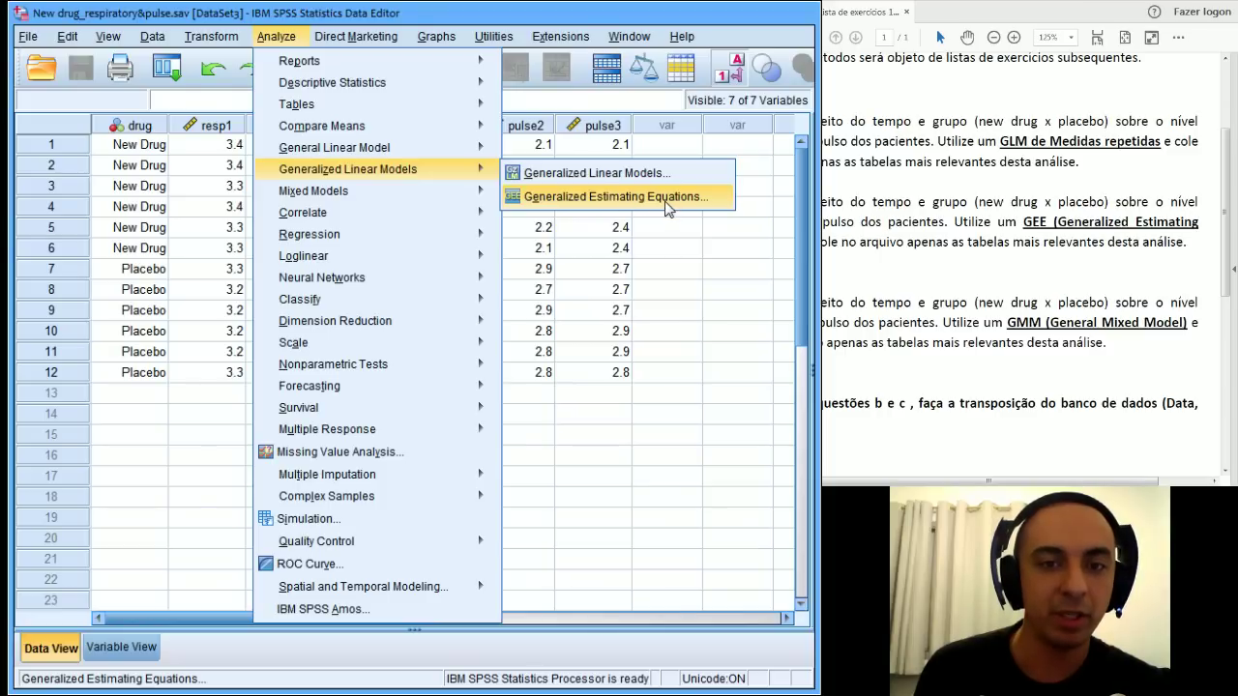
pyautogui.moveTo(460, 193)
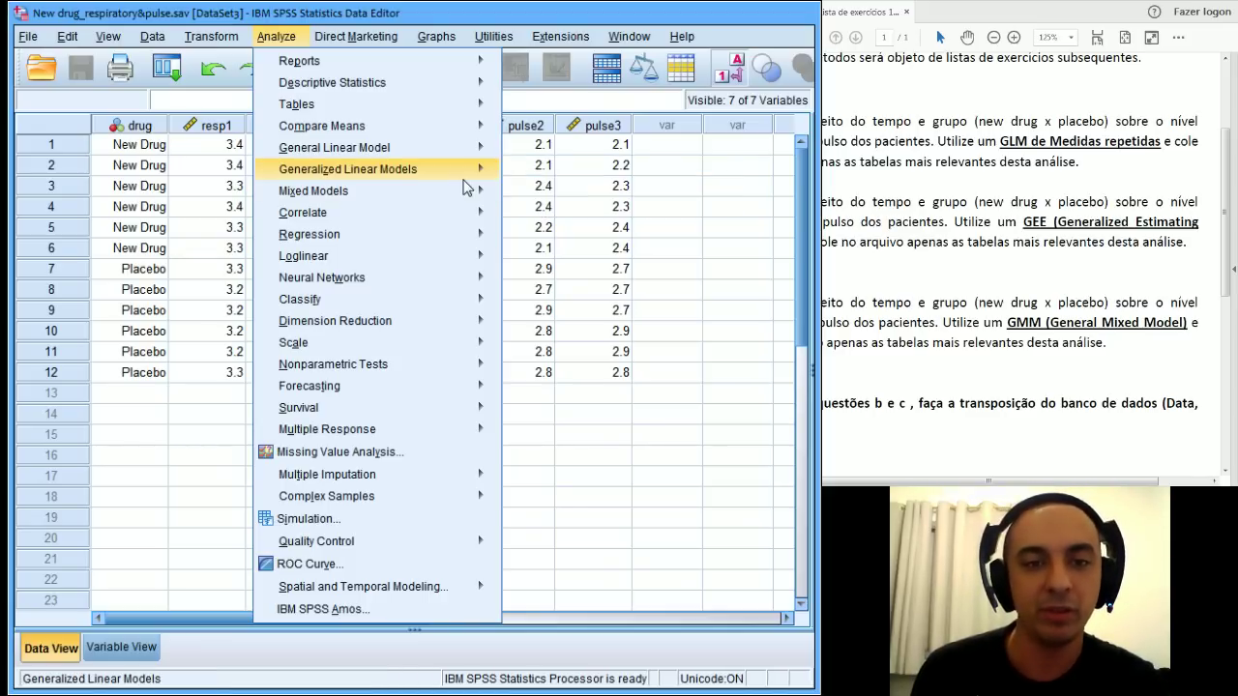
pyautogui.click(198, 215)
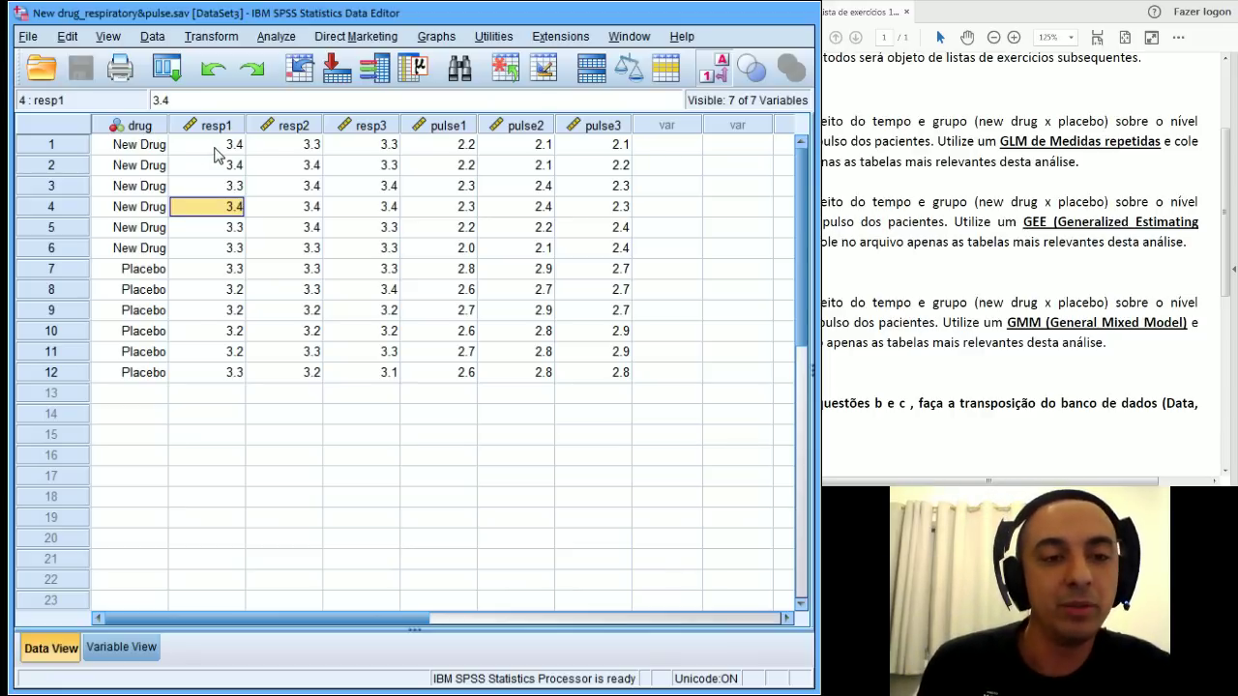
pyautogui.click(213, 37)
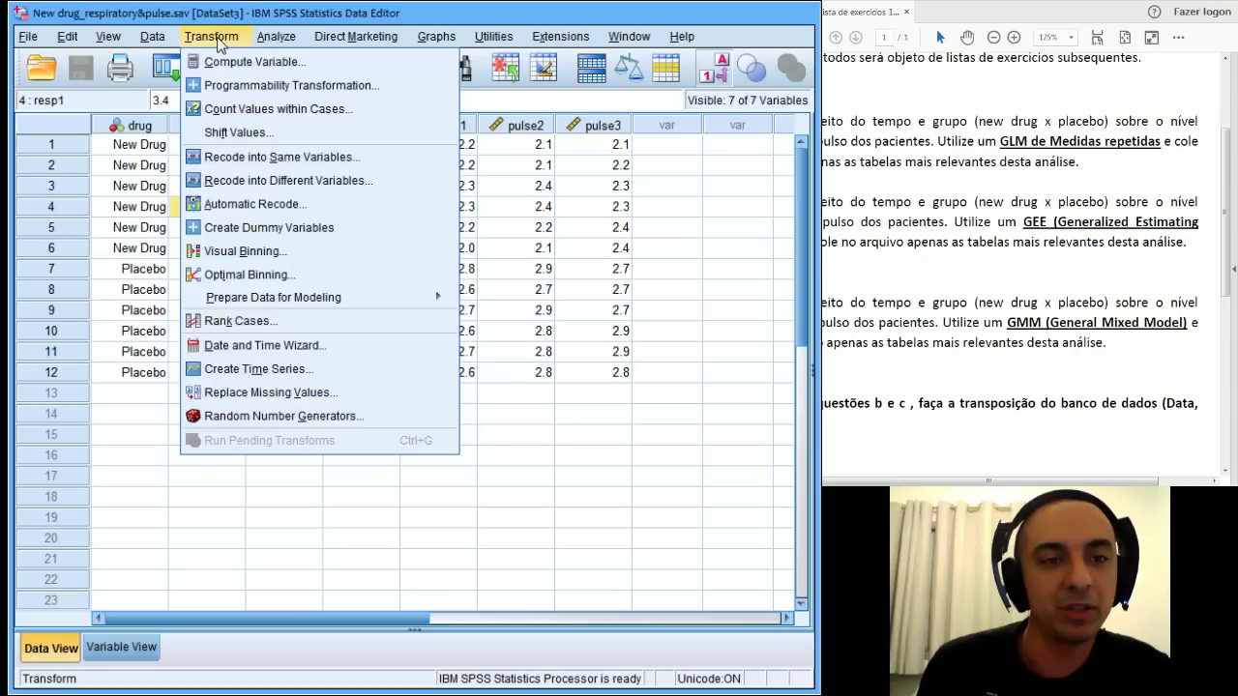
pyautogui.click(277, 36)
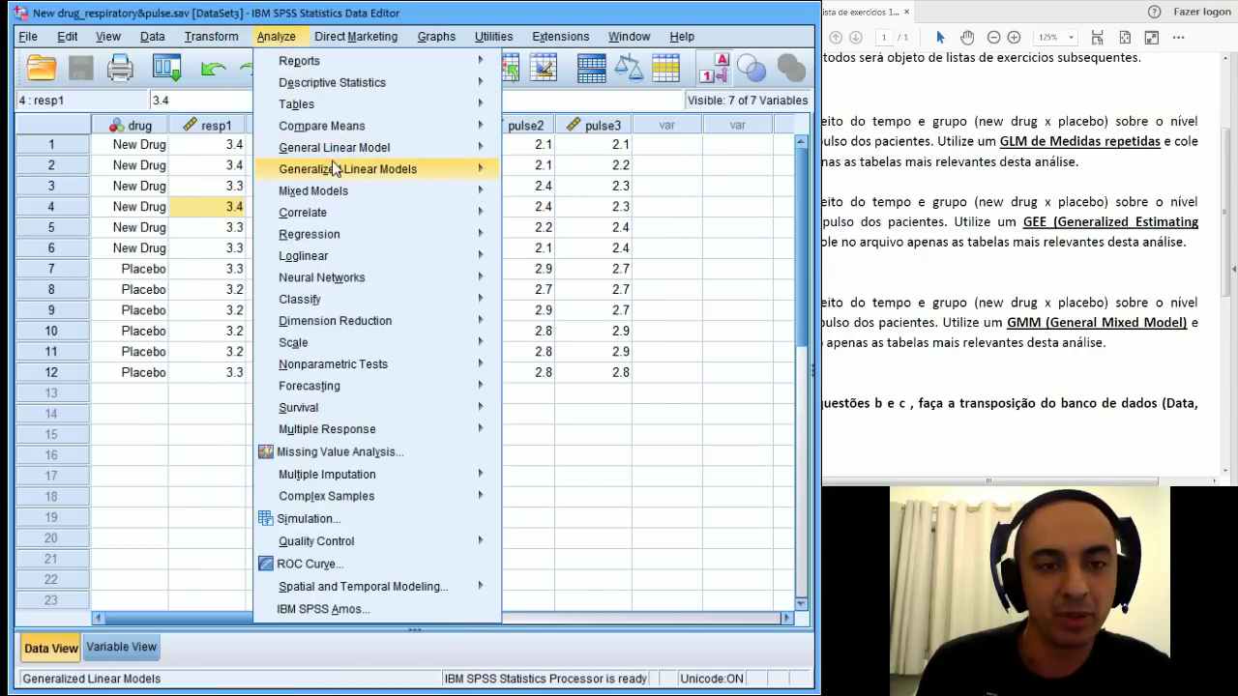
pyautogui.moveTo(335, 172)
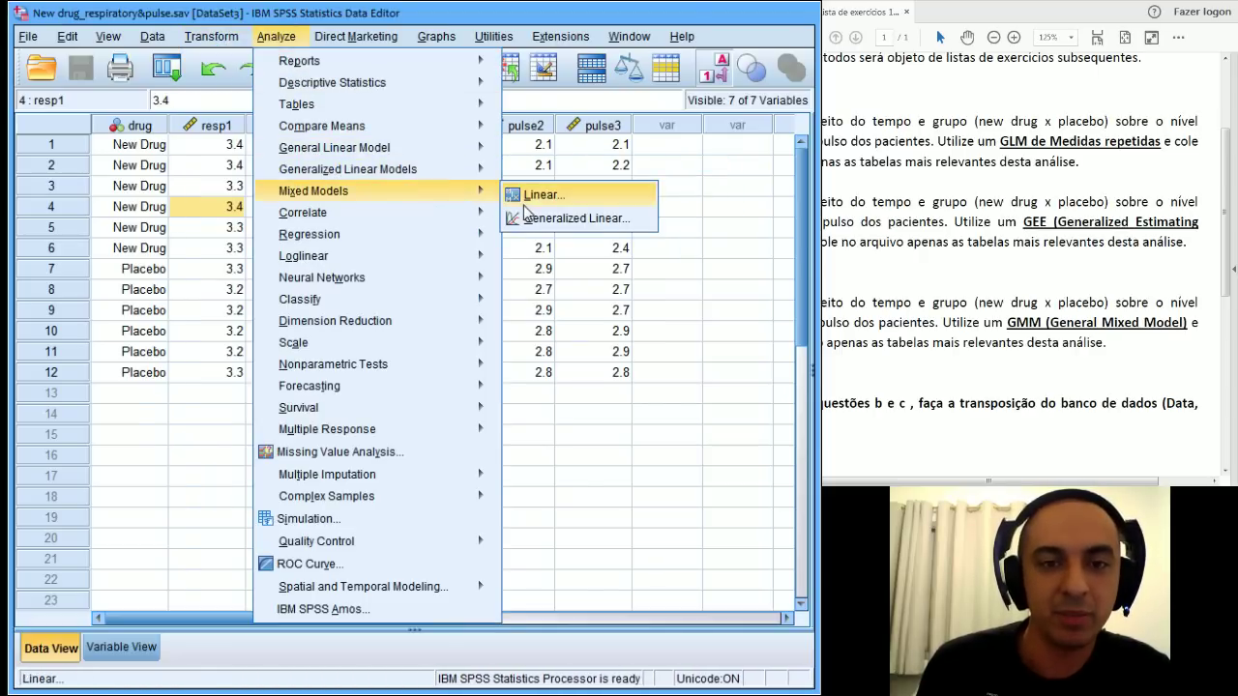
pyautogui.click(189, 230)
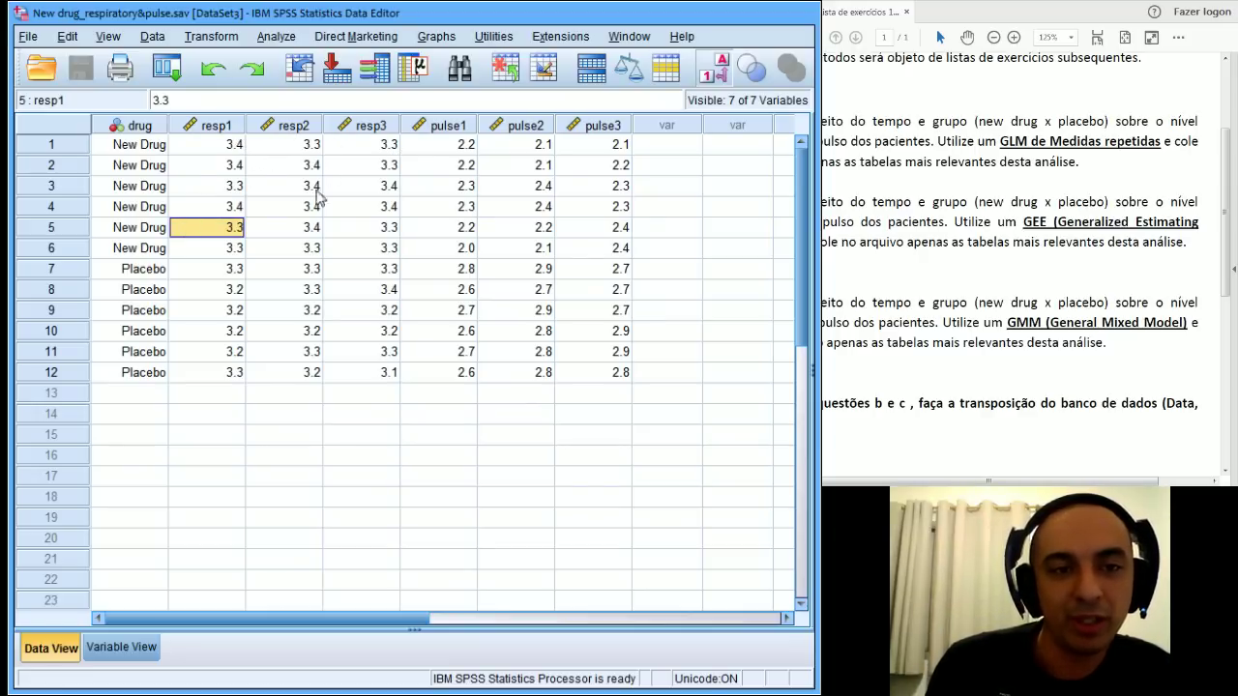
# Step: Examine the repeated respiratory measurements resp1 to resp3 across cases, within the New Drug group and for the first patient
pyautogui.click(281, 126)
pyautogui.click(207, 127)
pyautogui.keyDown('shift'); pyautogui.click(344, 127); pyautogui.keyUp('shift')
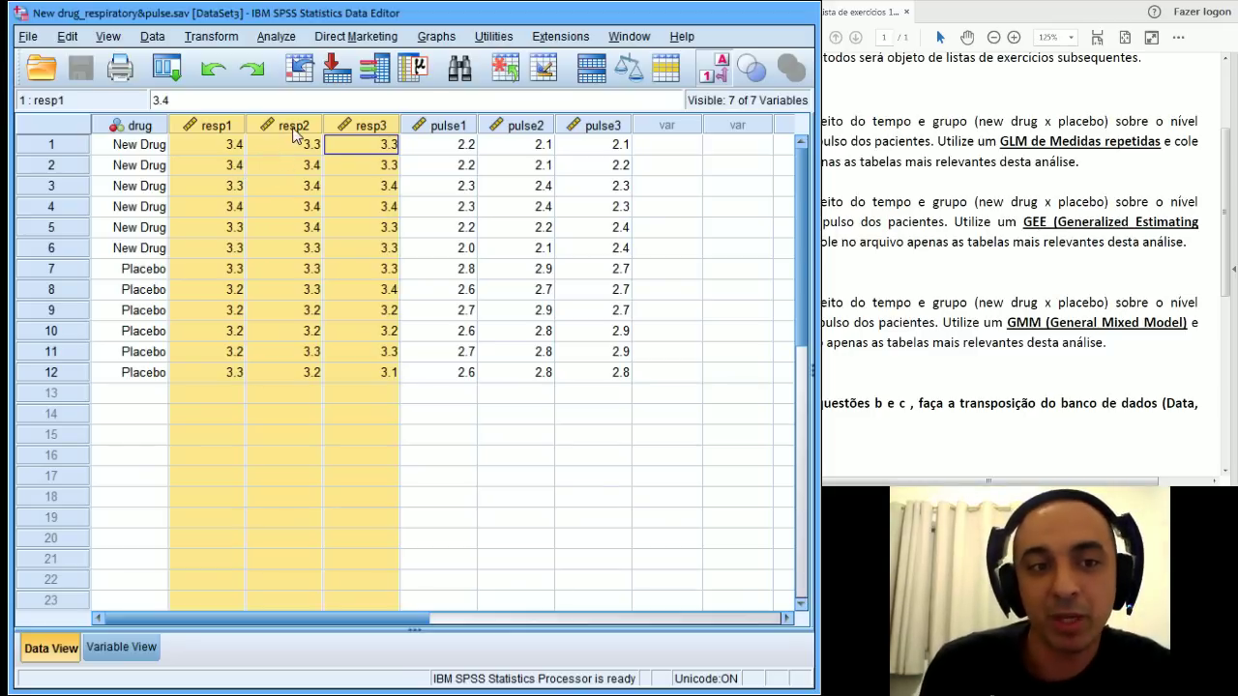
pyautogui.click(296, 170)
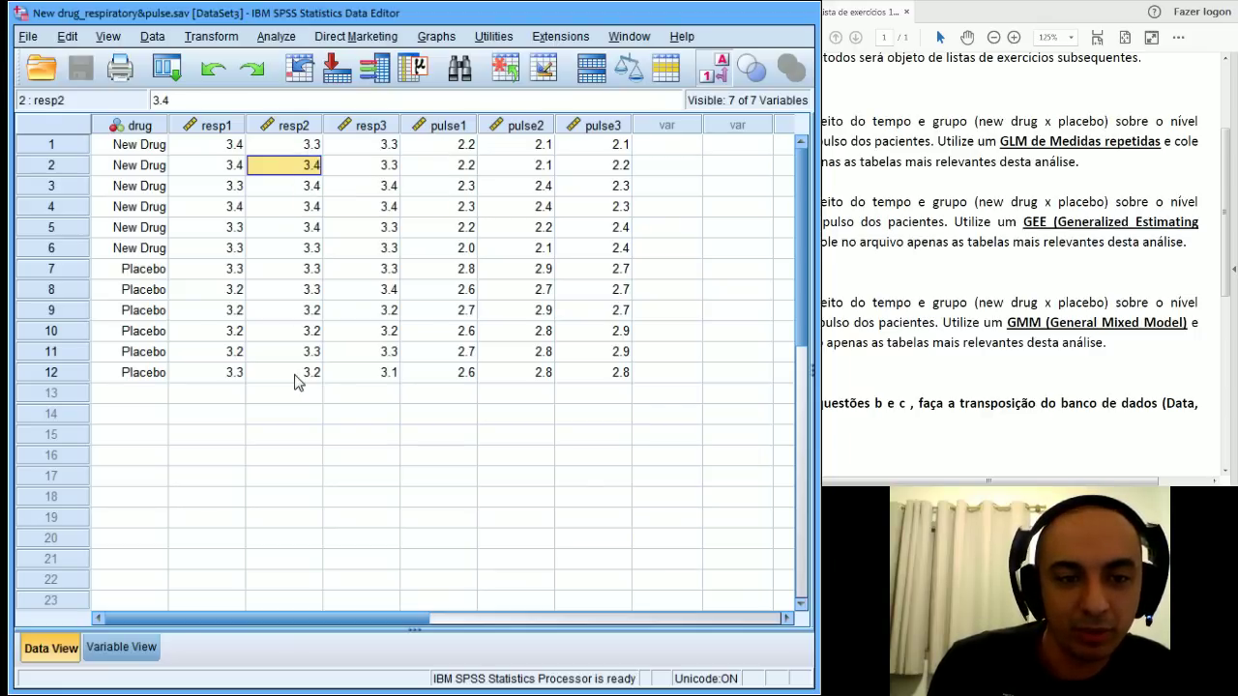
pyautogui.click(221, 394)
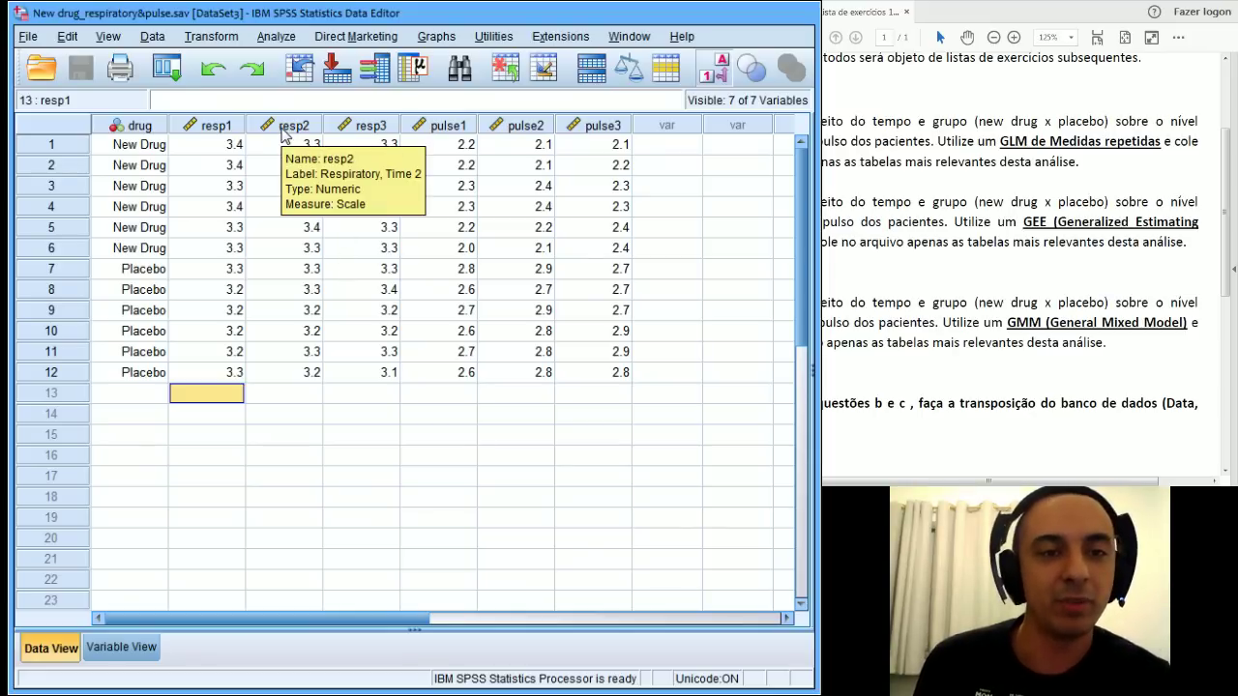
pyautogui.click(290, 128)
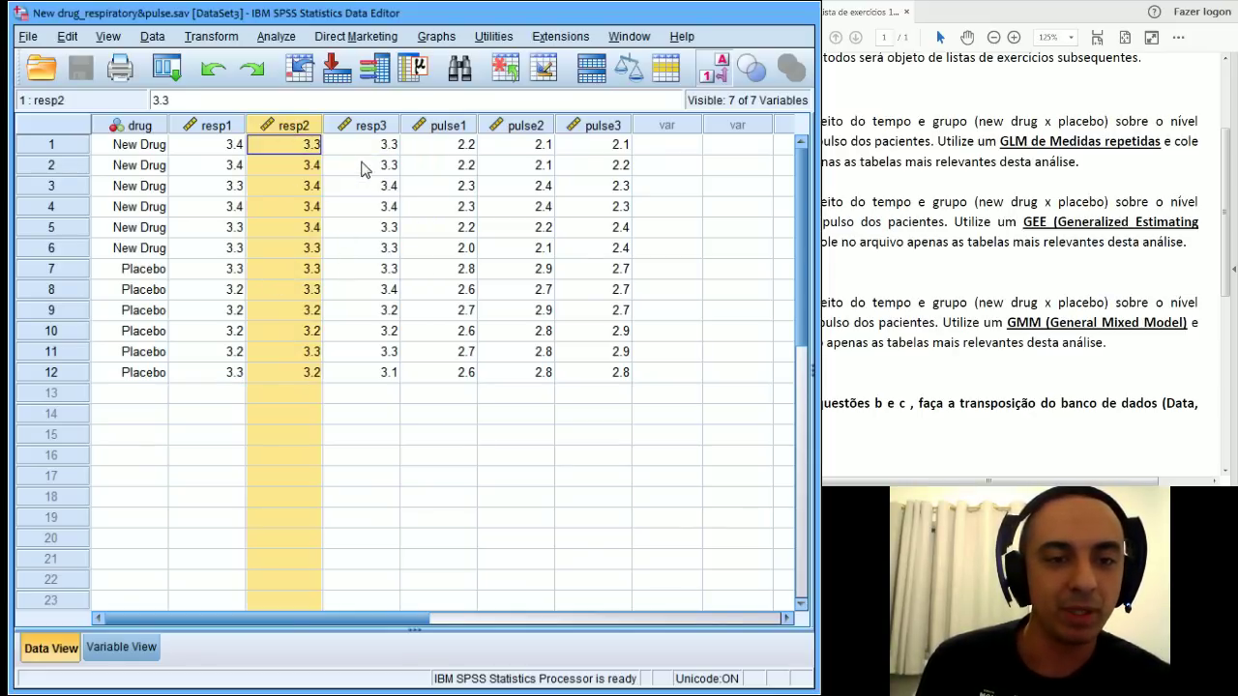
pyautogui.moveTo(365, 145); pyautogui.dragTo(359, 247)
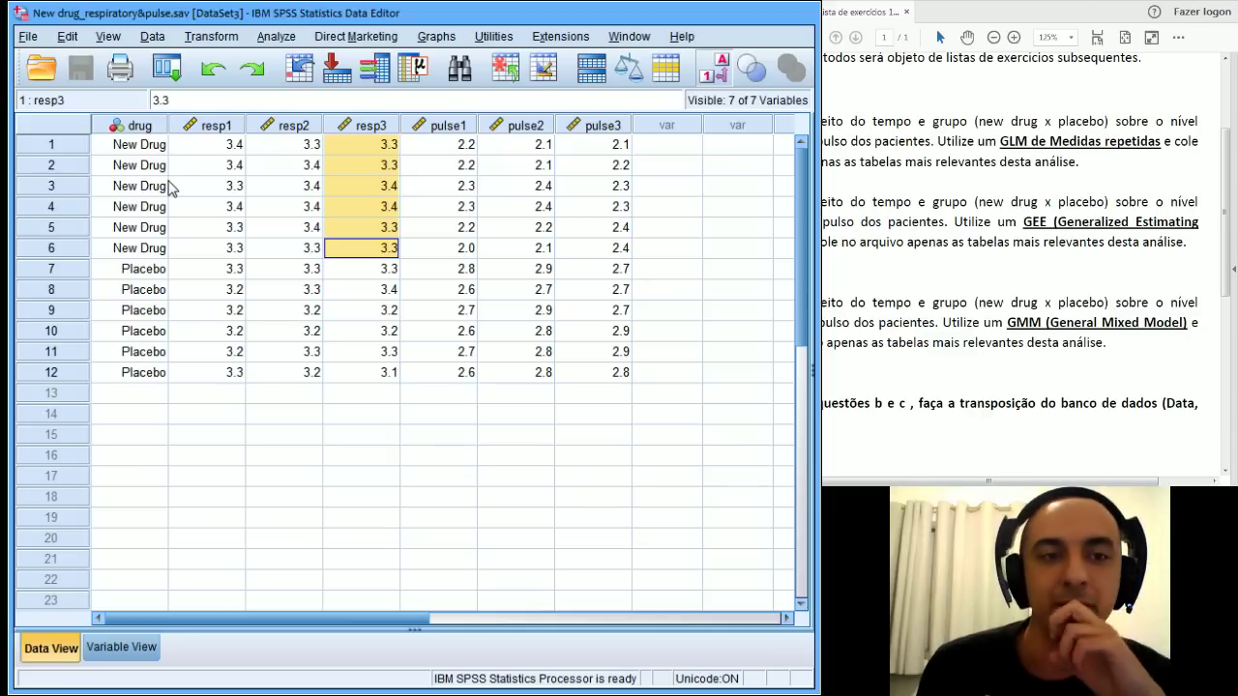
pyautogui.click(51, 145)
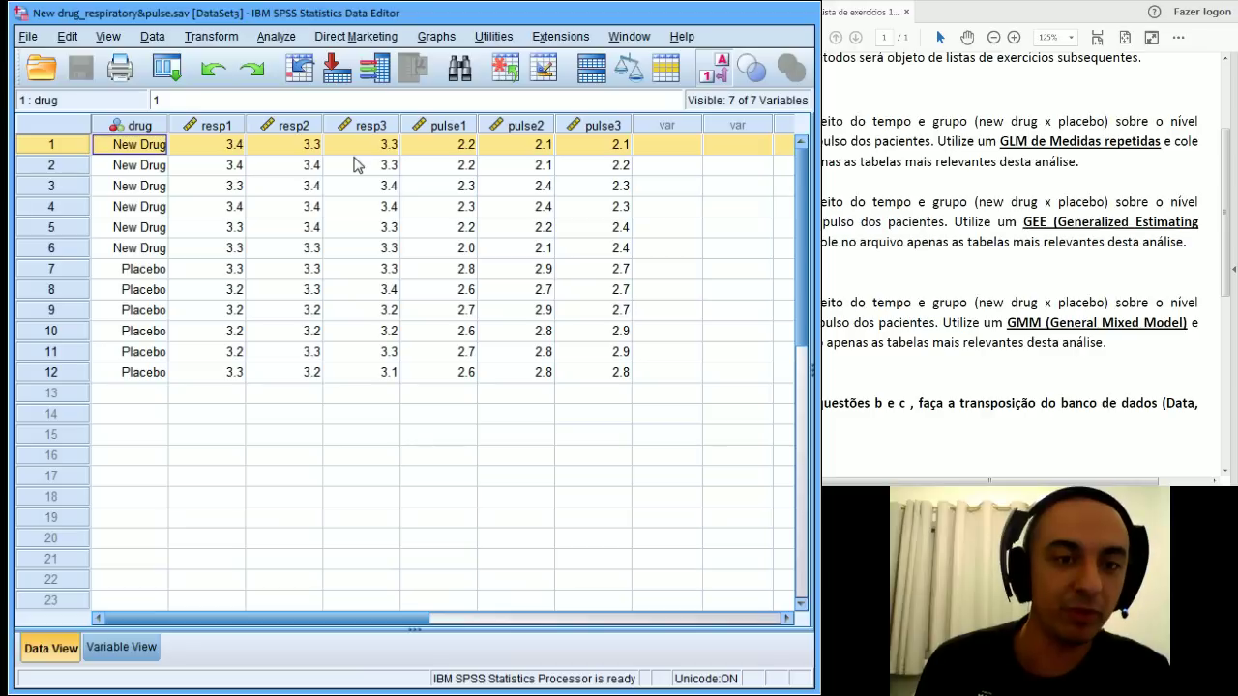
pyautogui.click(290, 36)
pyautogui.moveTo(332, 134)
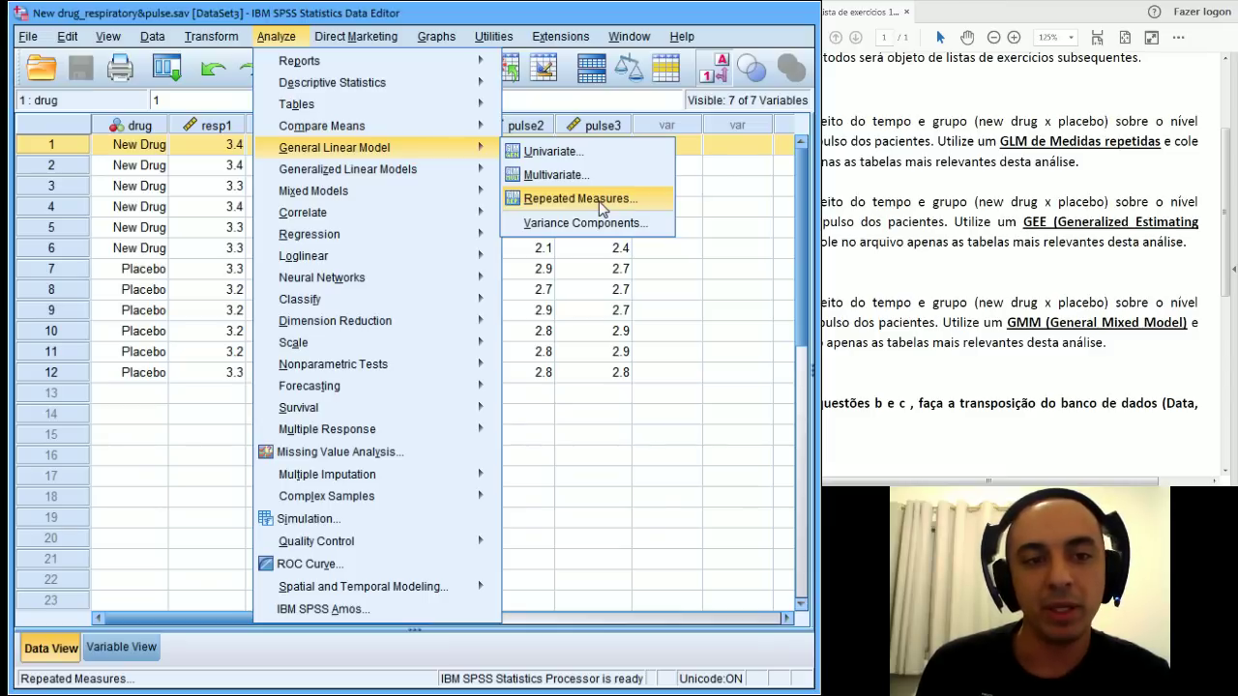
pyautogui.moveTo(474, 169)
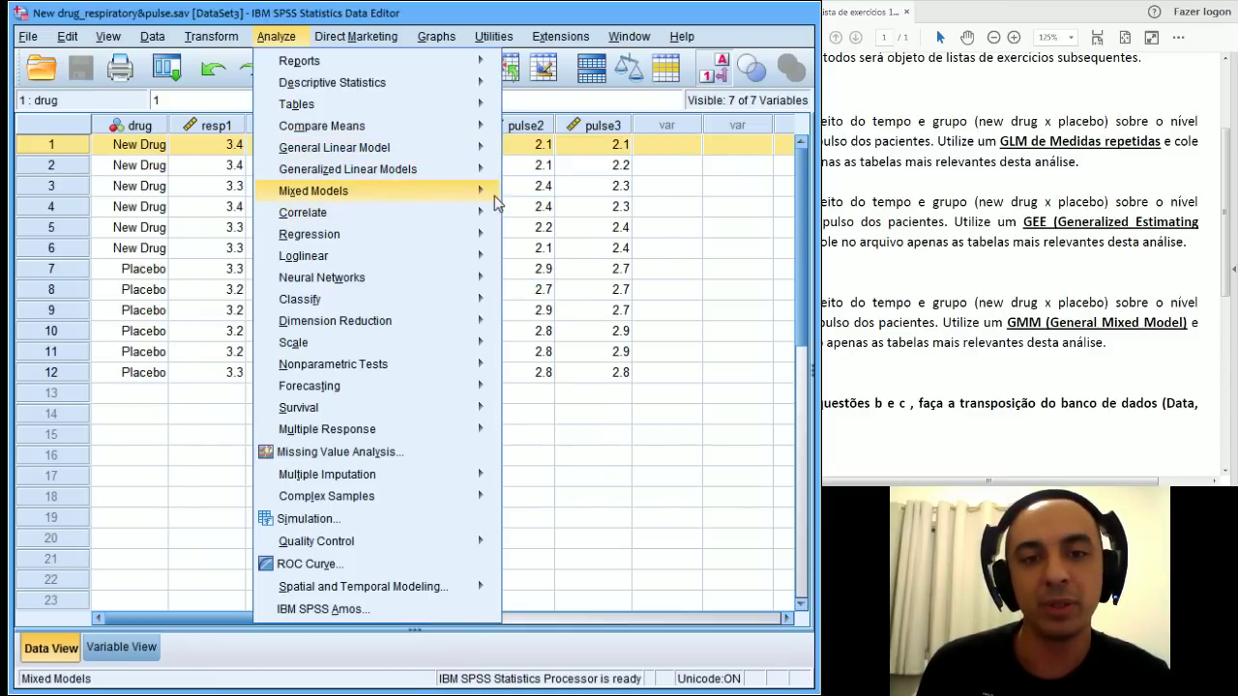
pyautogui.click(215, 278)
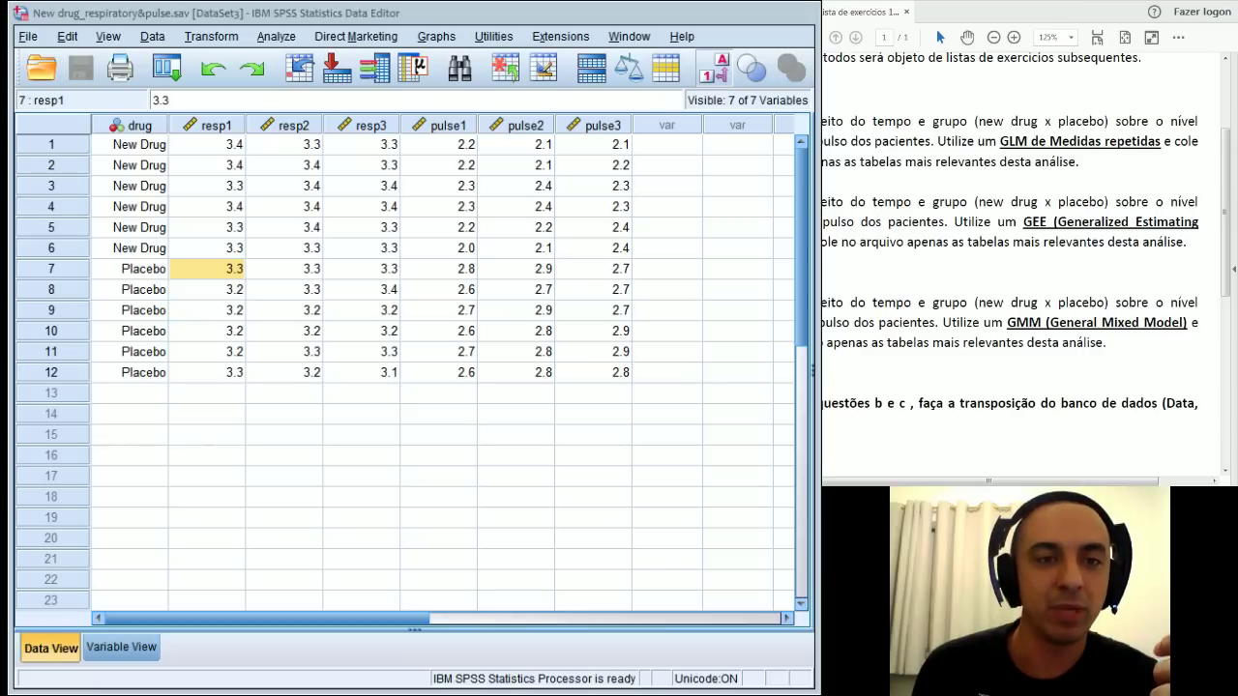
pyautogui.click(281, 37)
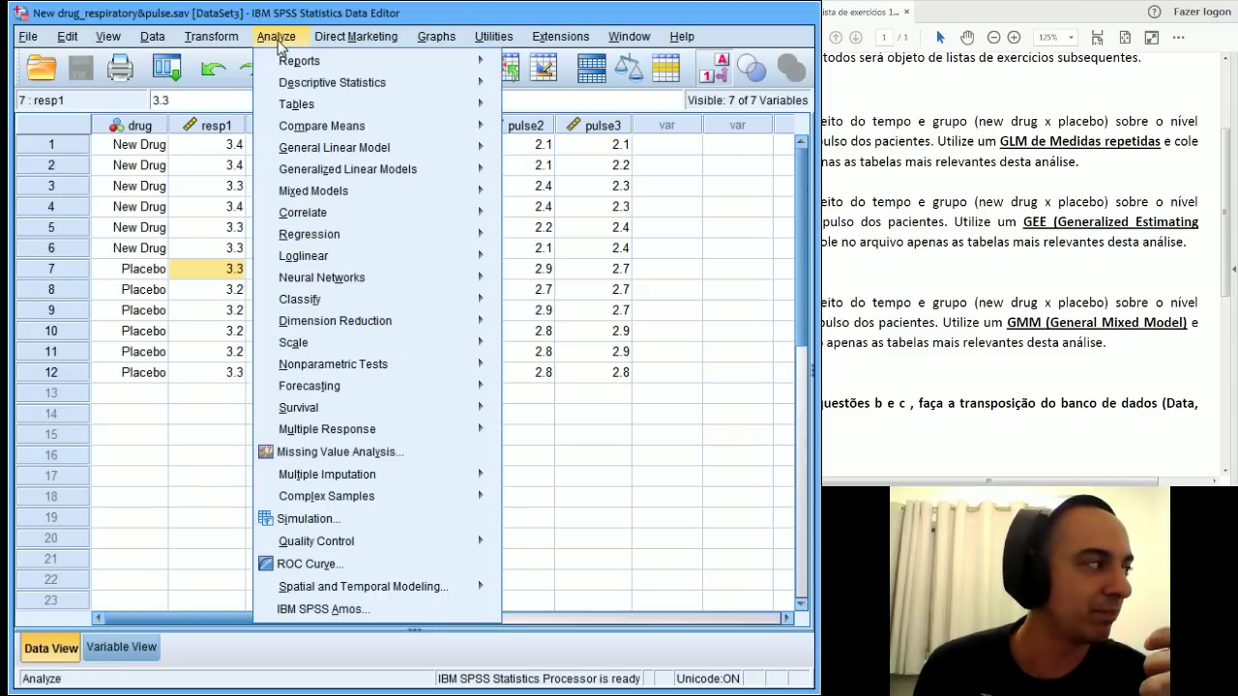
pyautogui.moveTo(340, 147)
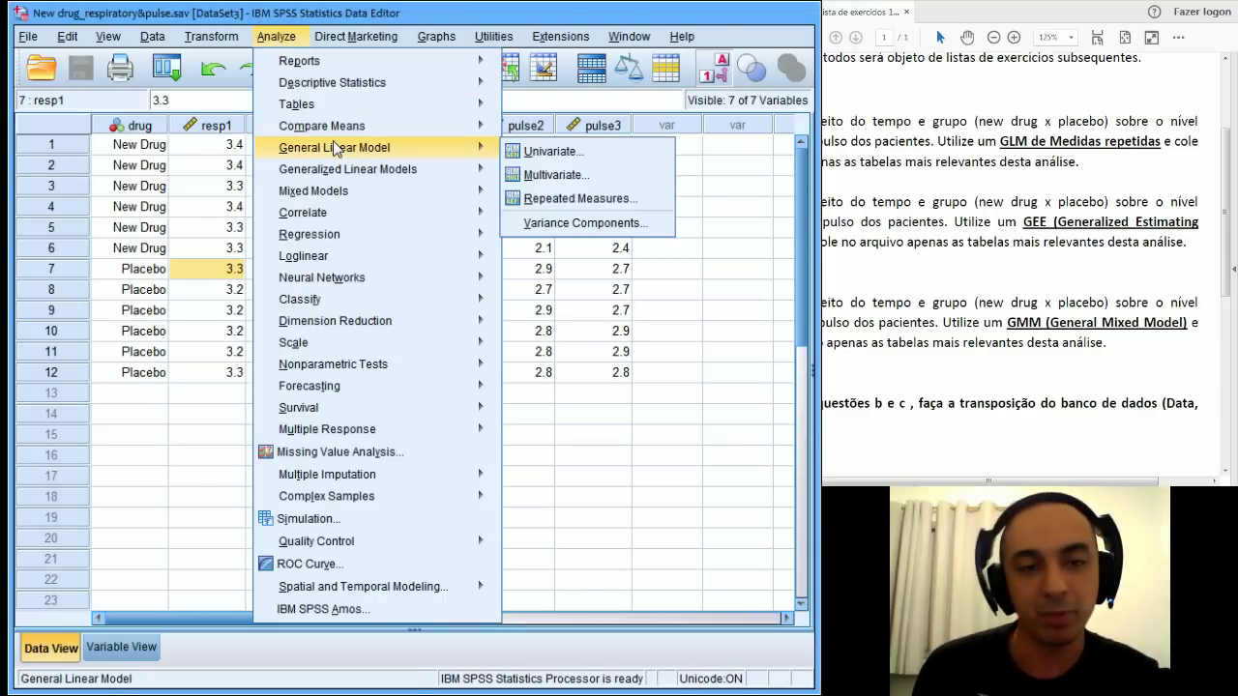
pyautogui.click(198, 208)
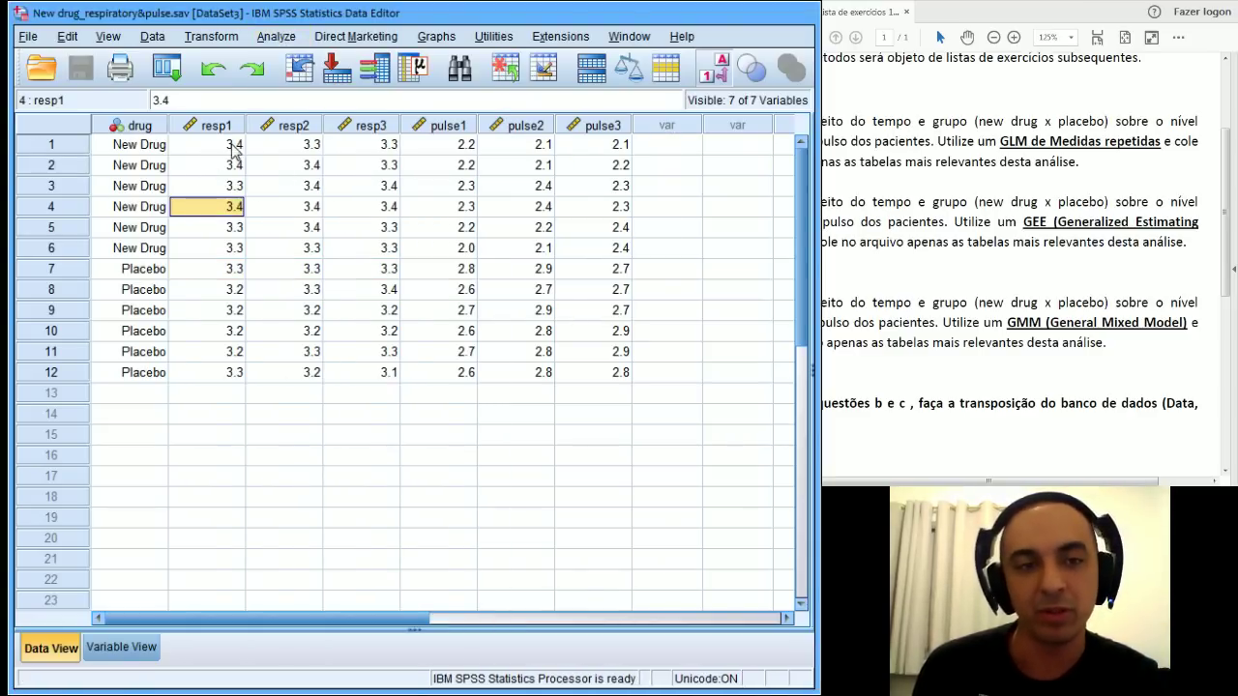
# Step: Examine how the data is laid out by patient, by New Drug and Placebo group, and by respiratory time point
pyautogui.moveTo(230, 126); pyautogui.dragTo(359, 128)
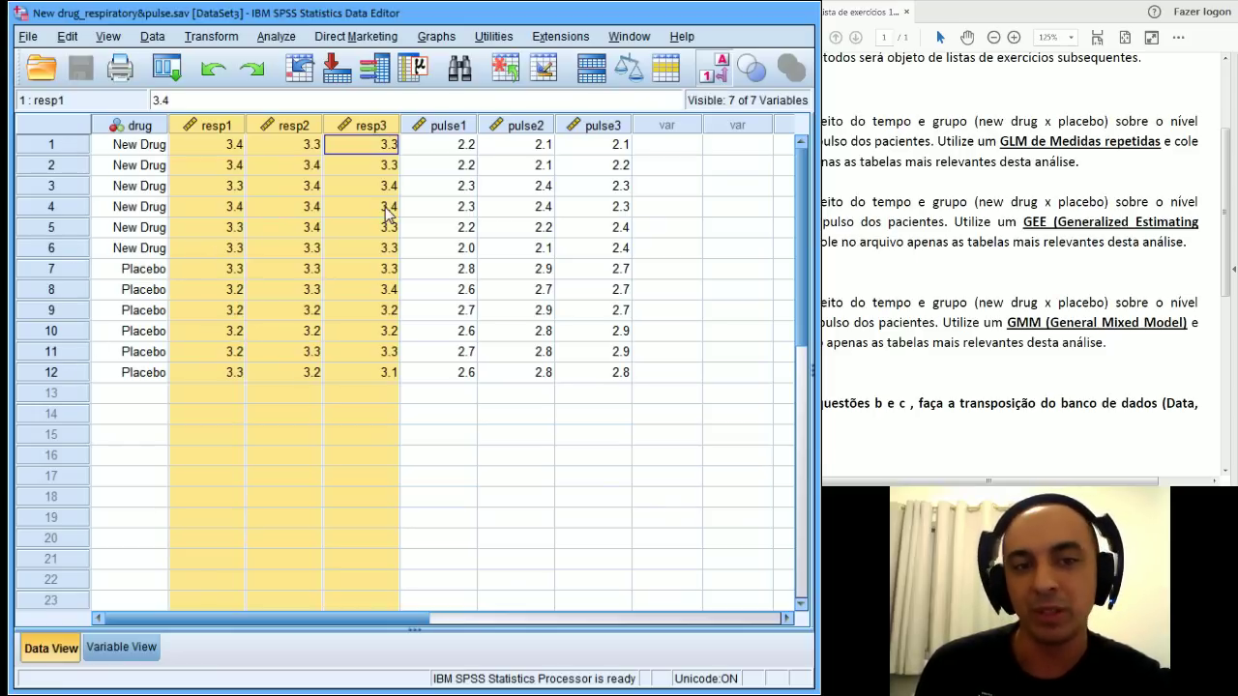
pyautogui.click(68, 147)
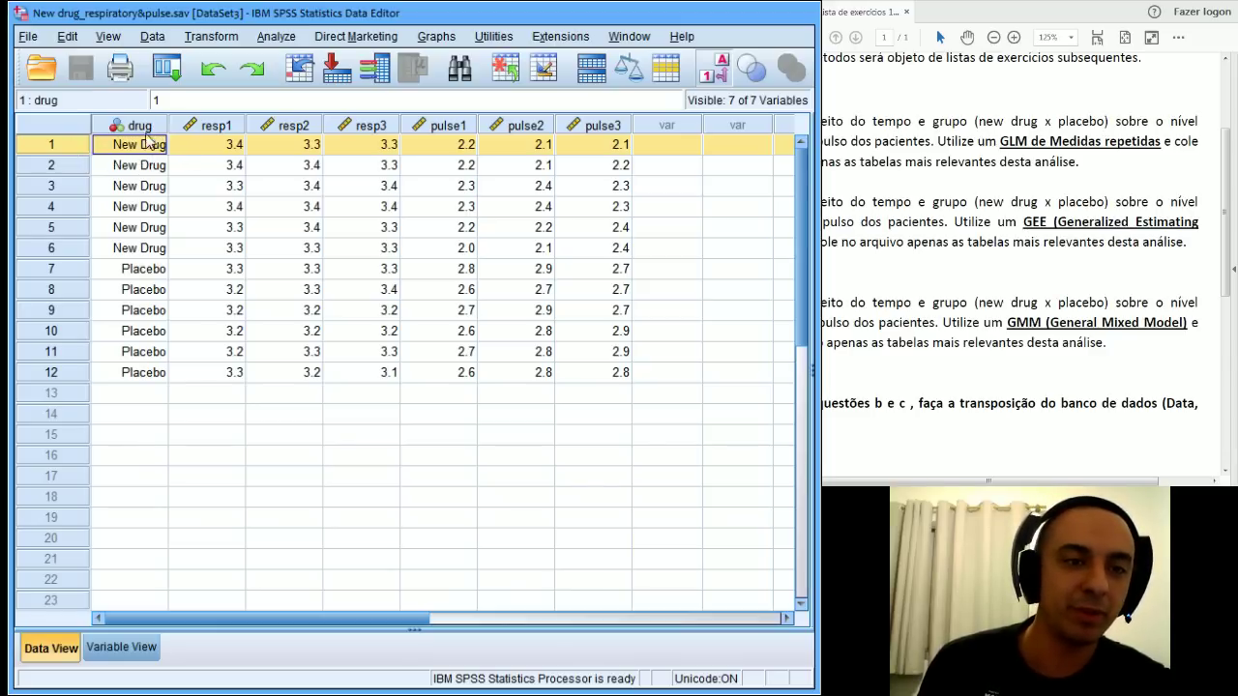
pyautogui.click(145, 152)
pyautogui.click(145, 226)
pyautogui.click(131, 311)
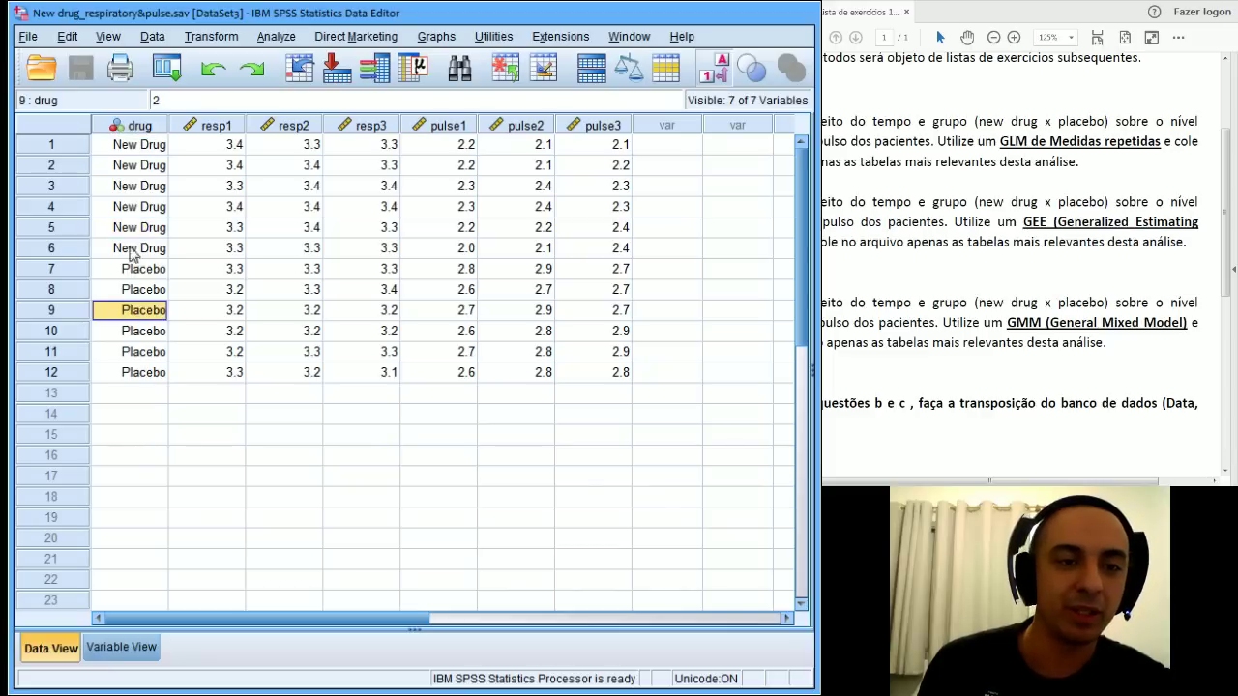
pyautogui.click(130, 209)
pyautogui.click(128, 290)
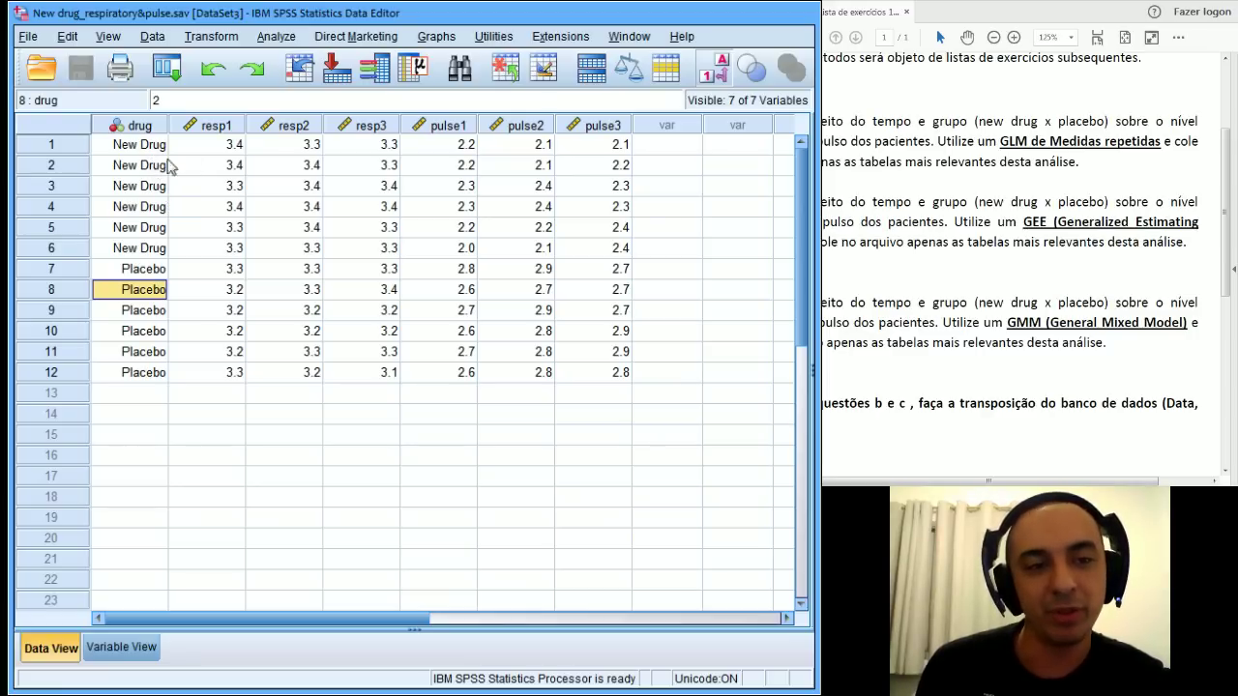
pyautogui.click(222, 128)
pyautogui.click(285, 126)
pyautogui.click(368, 130)
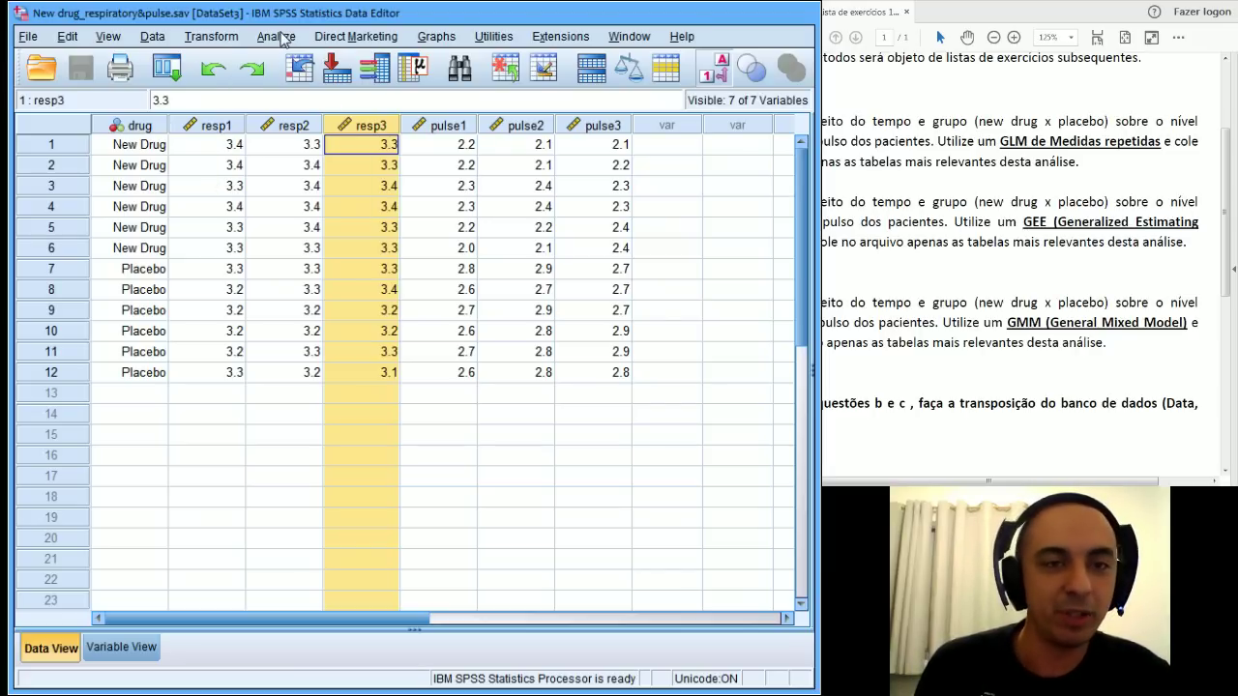
# Step: Start a repeated measures General Linear Model and add the within-subject factor Tempo with 3 levels
pyautogui.click(277, 37)
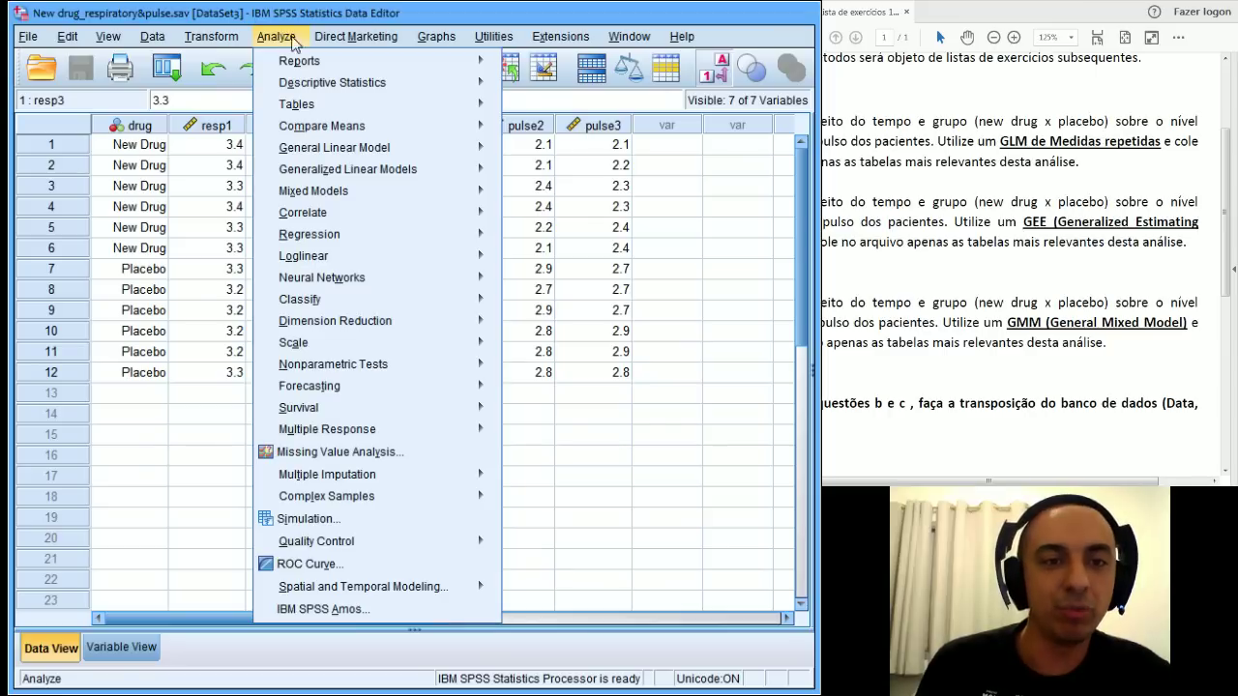
pyautogui.moveTo(347, 155)
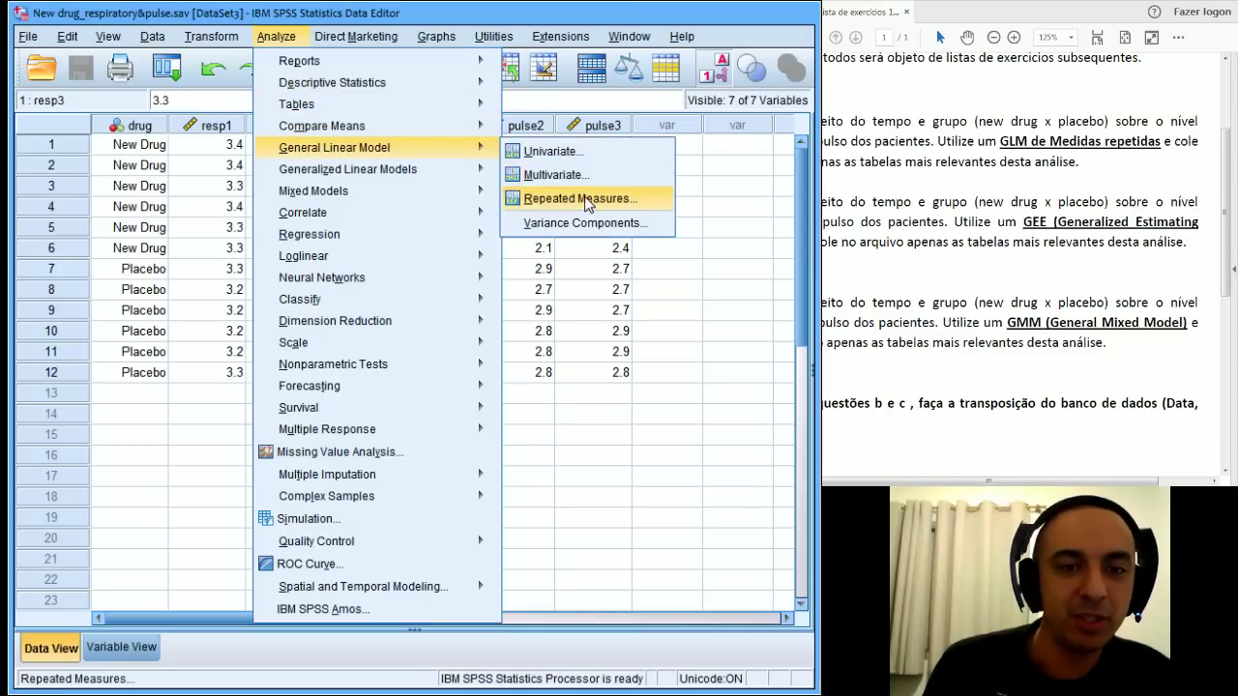
pyautogui.click(579, 199)
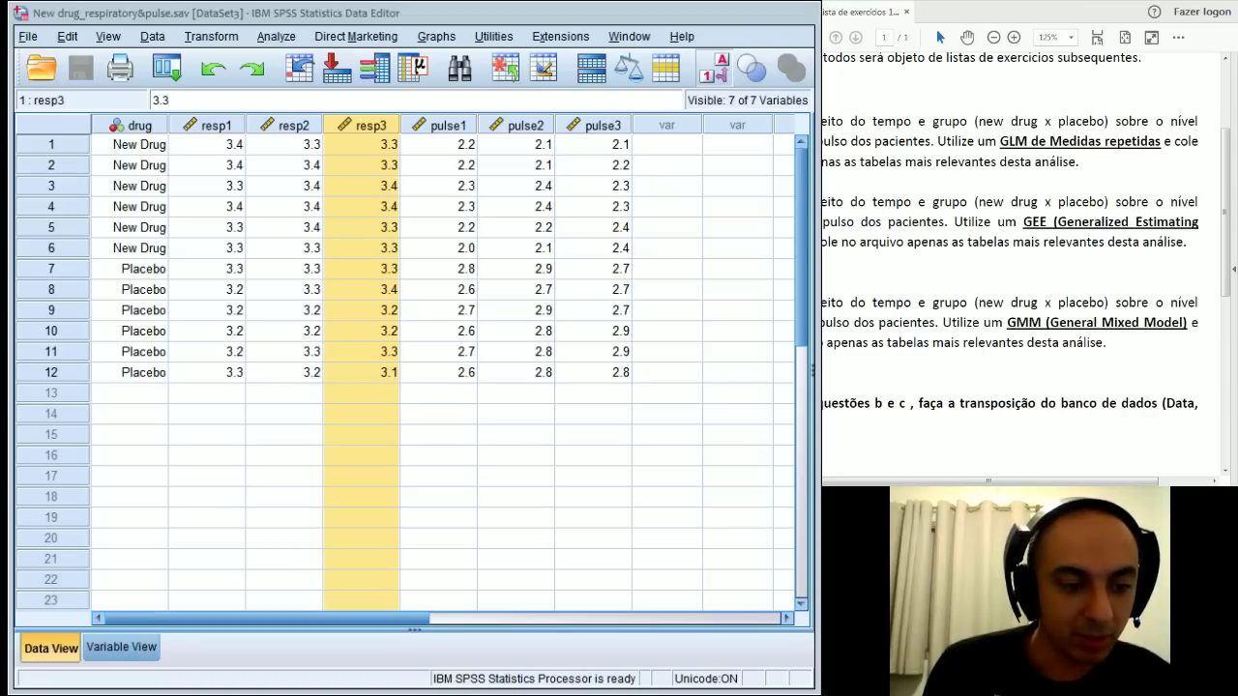
pyautogui.click(346, 116)
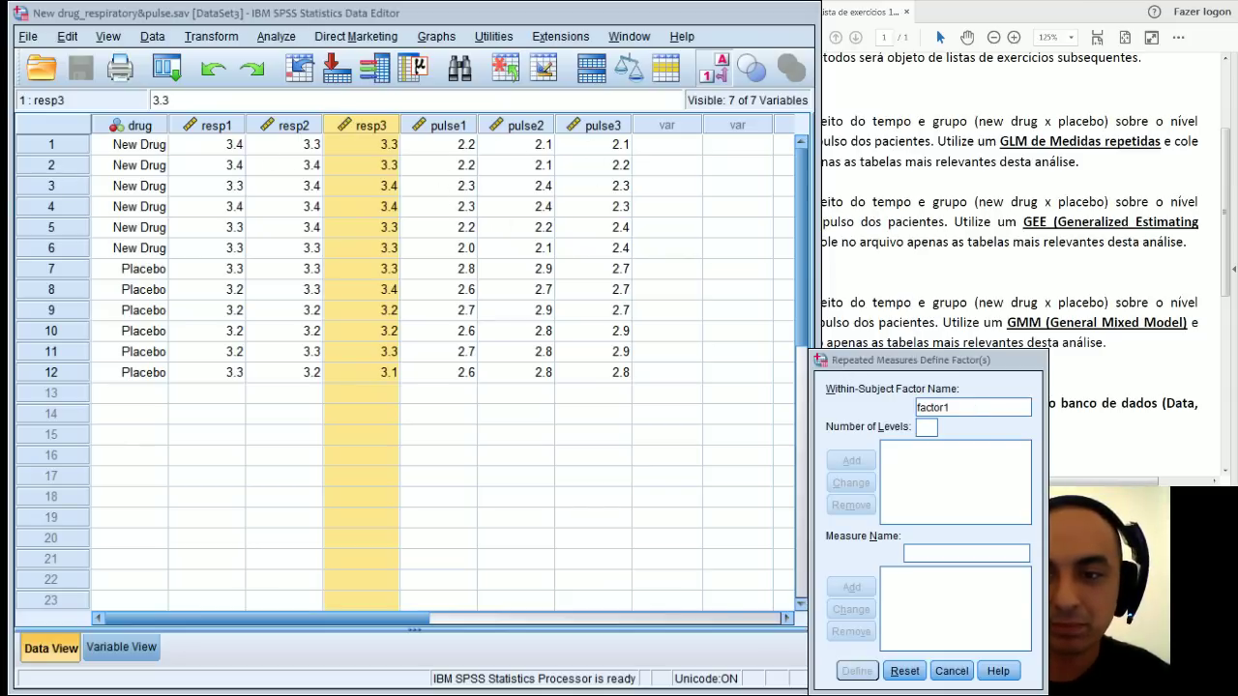
pyautogui.moveTo(911, 360); pyautogui.dragTo(510, 150)
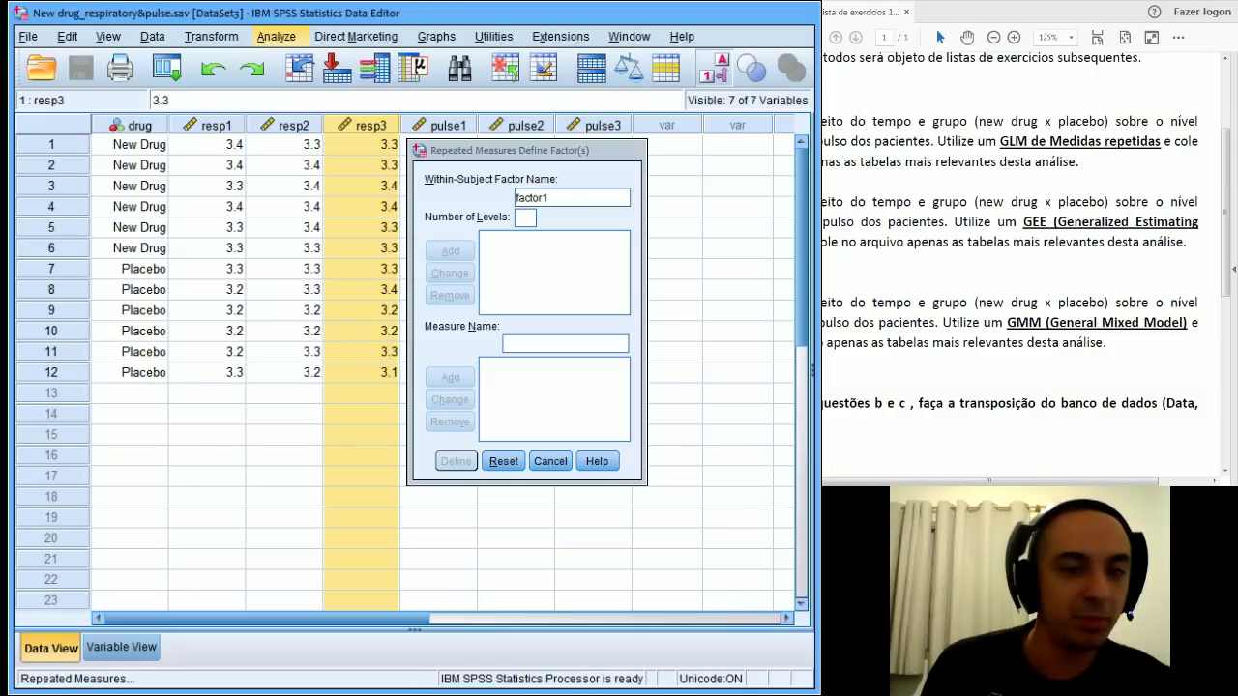
pyautogui.click(534, 217)
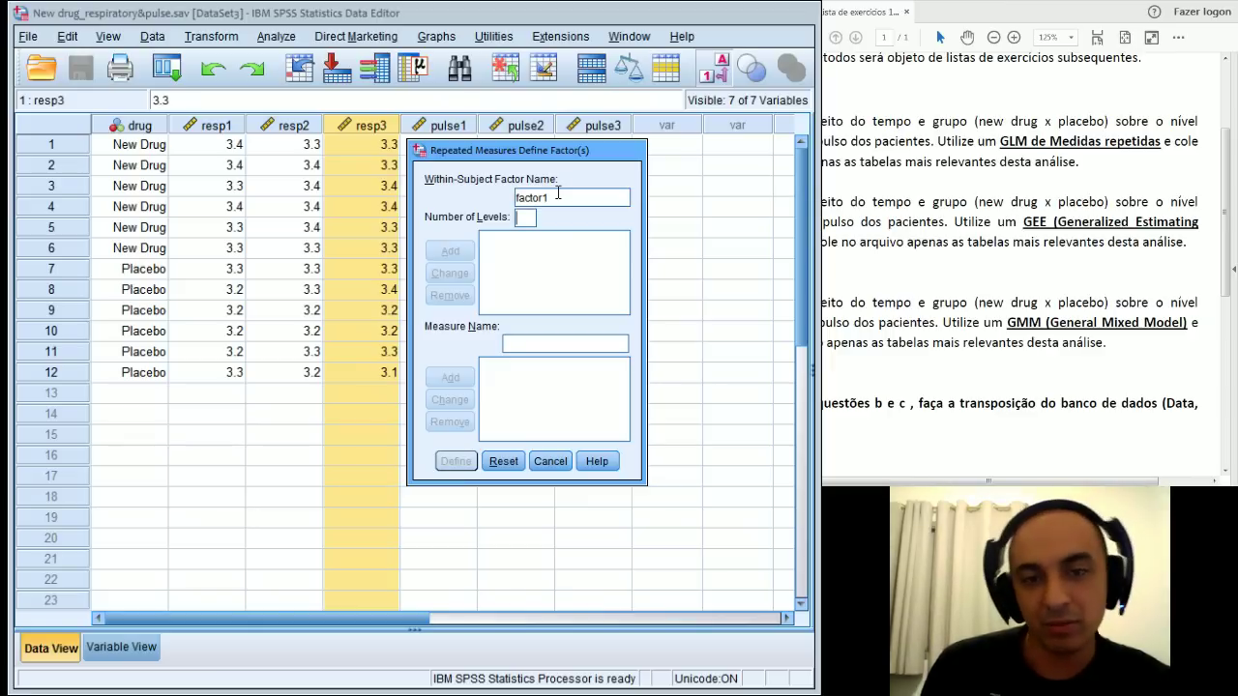
pyautogui.moveTo(548, 197); pyautogui.dragTo(515, 197)
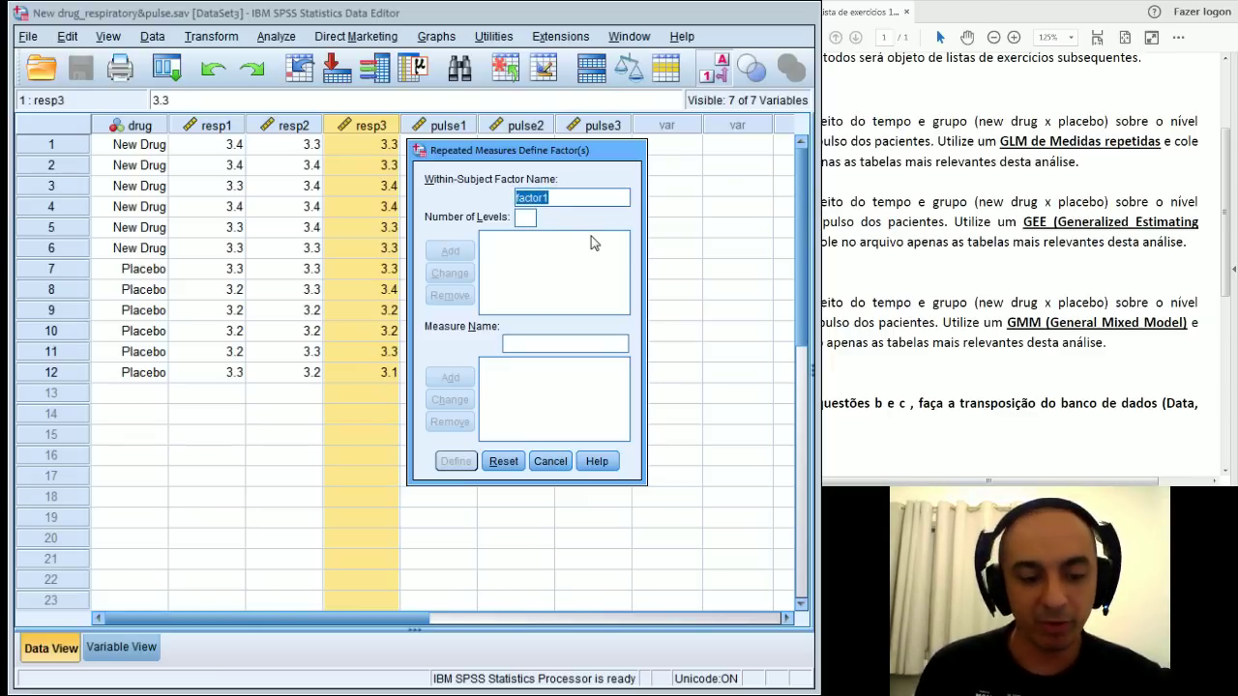
pyautogui.write('T')
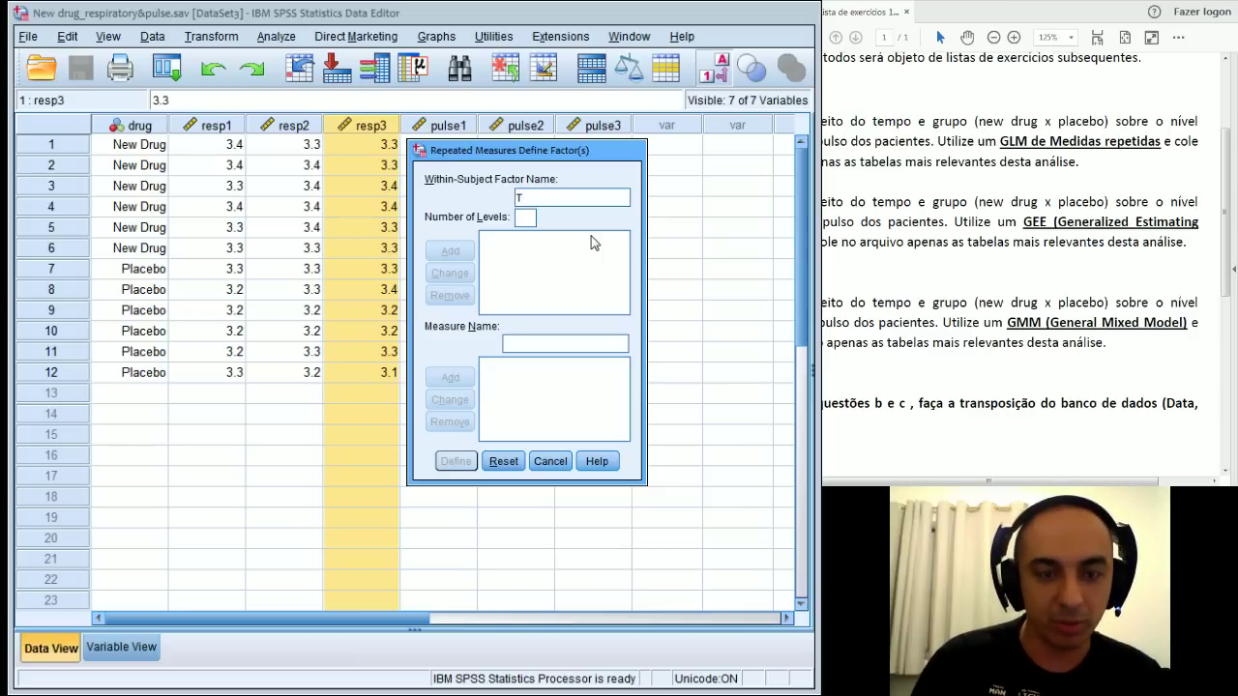
pyautogui.write('empo')
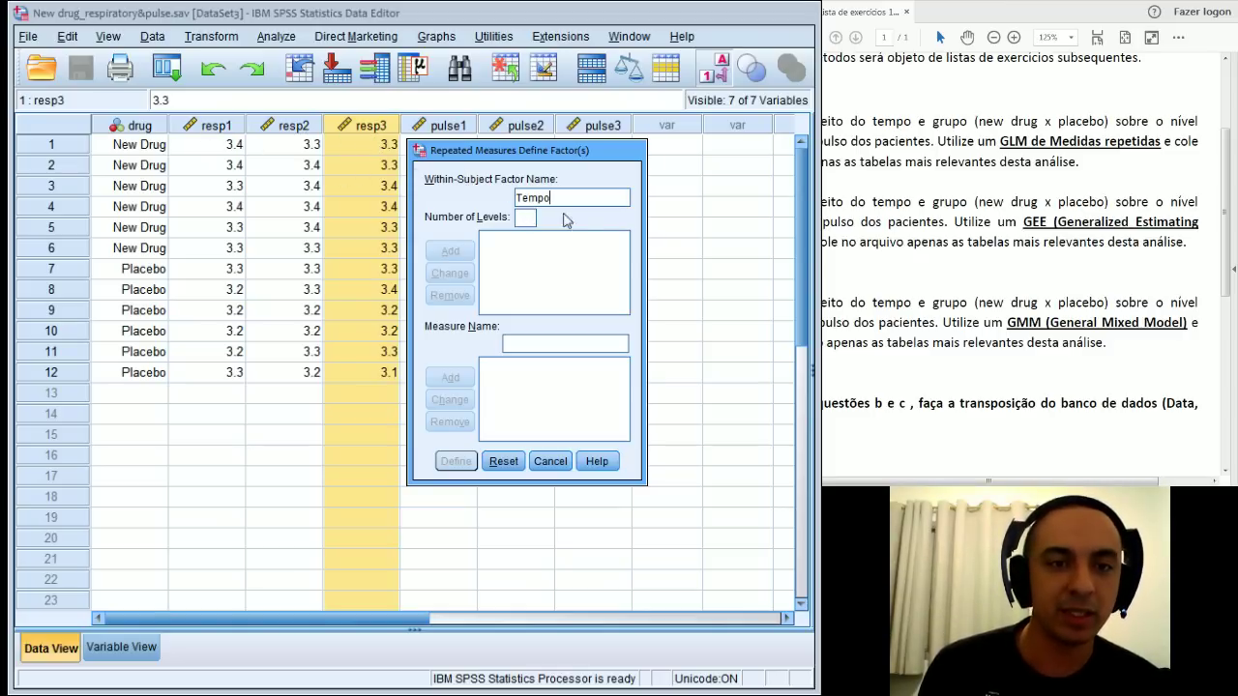
pyautogui.click(530, 220)
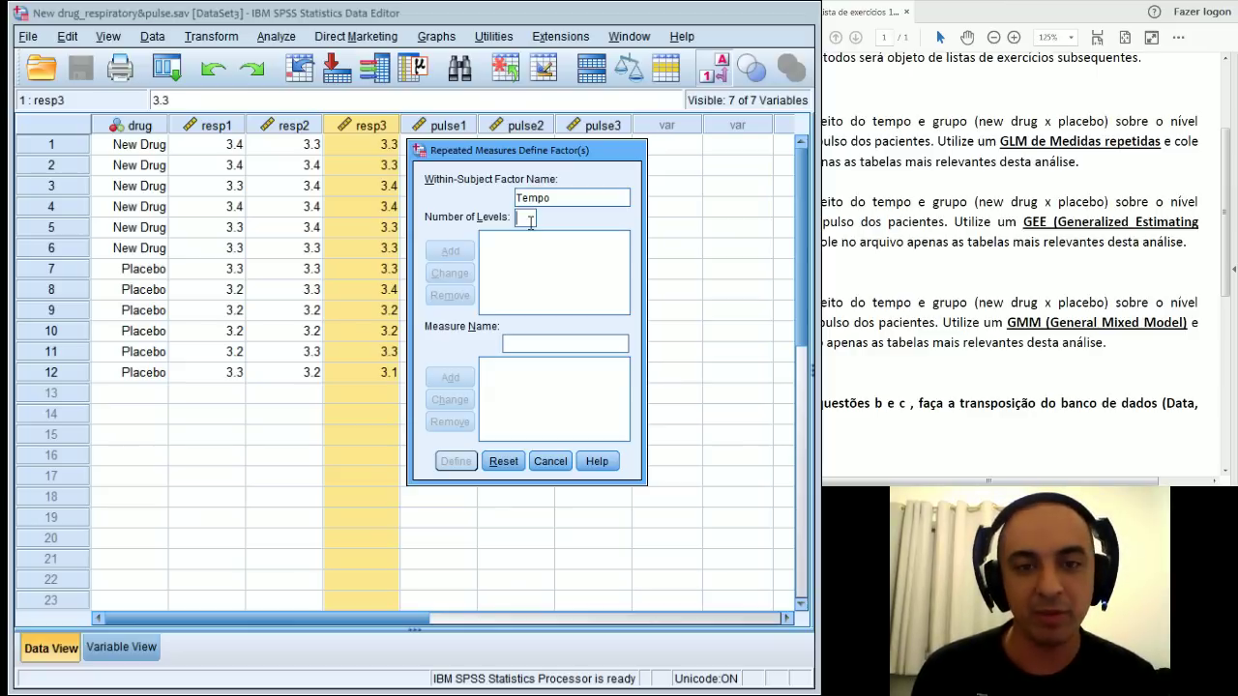
pyautogui.write('3')
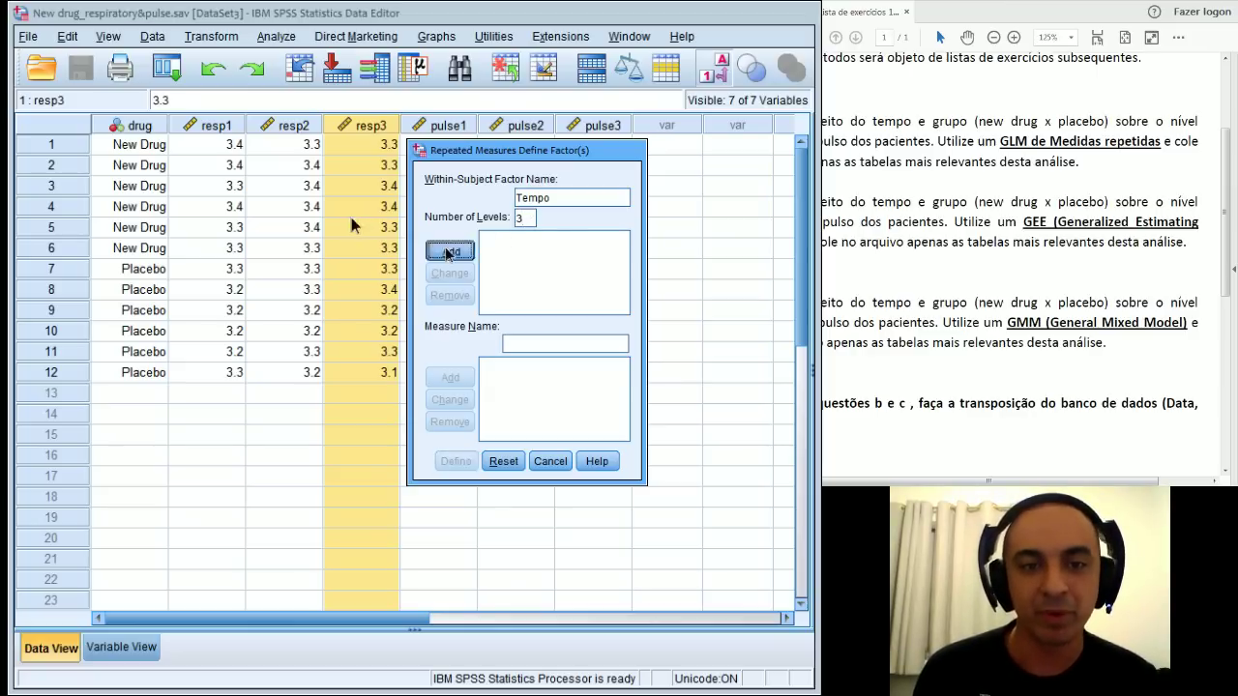
pyautogui.press('Return')
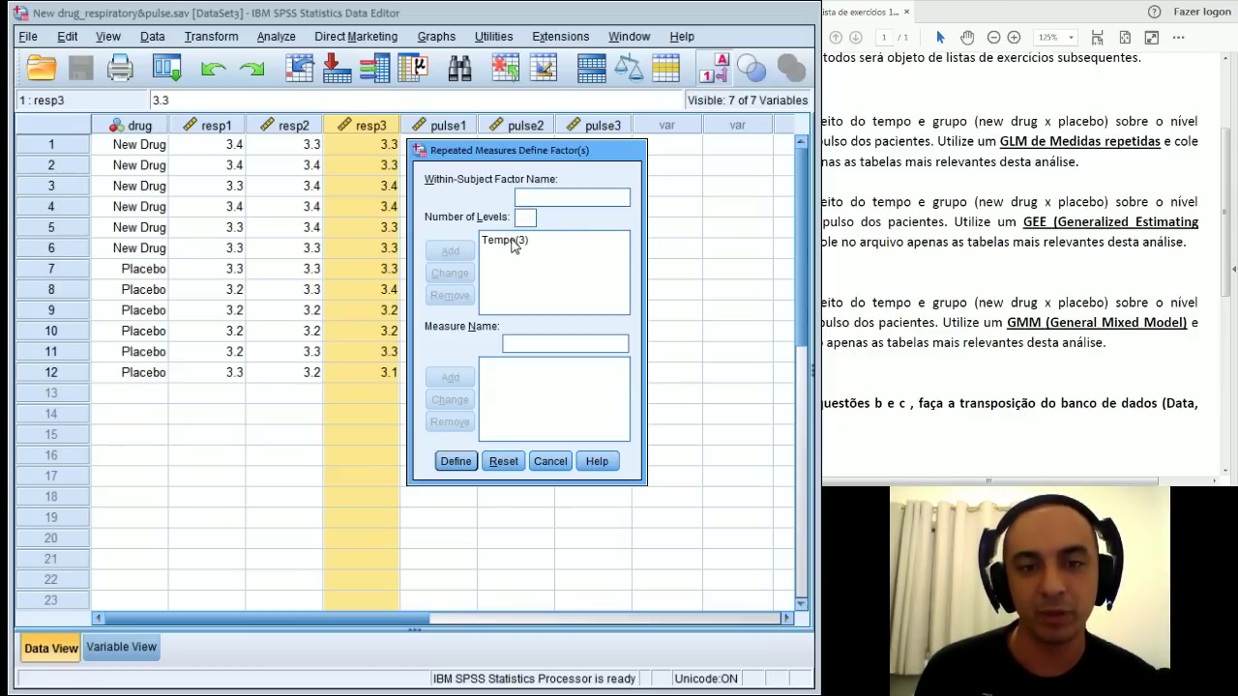
# Step: Add the measures resp and pulse to the repeated measures definition and proceed to assigning the variables
pyautogui.click(519, 341)
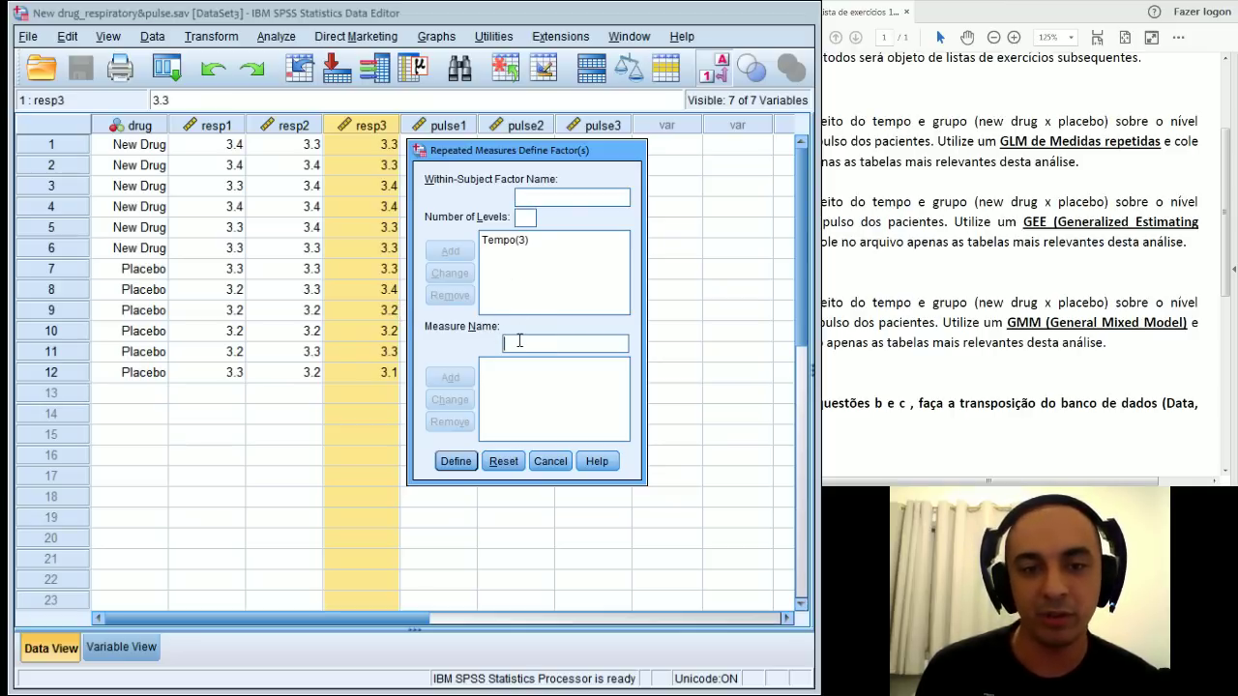
pyautogui.write('resp')
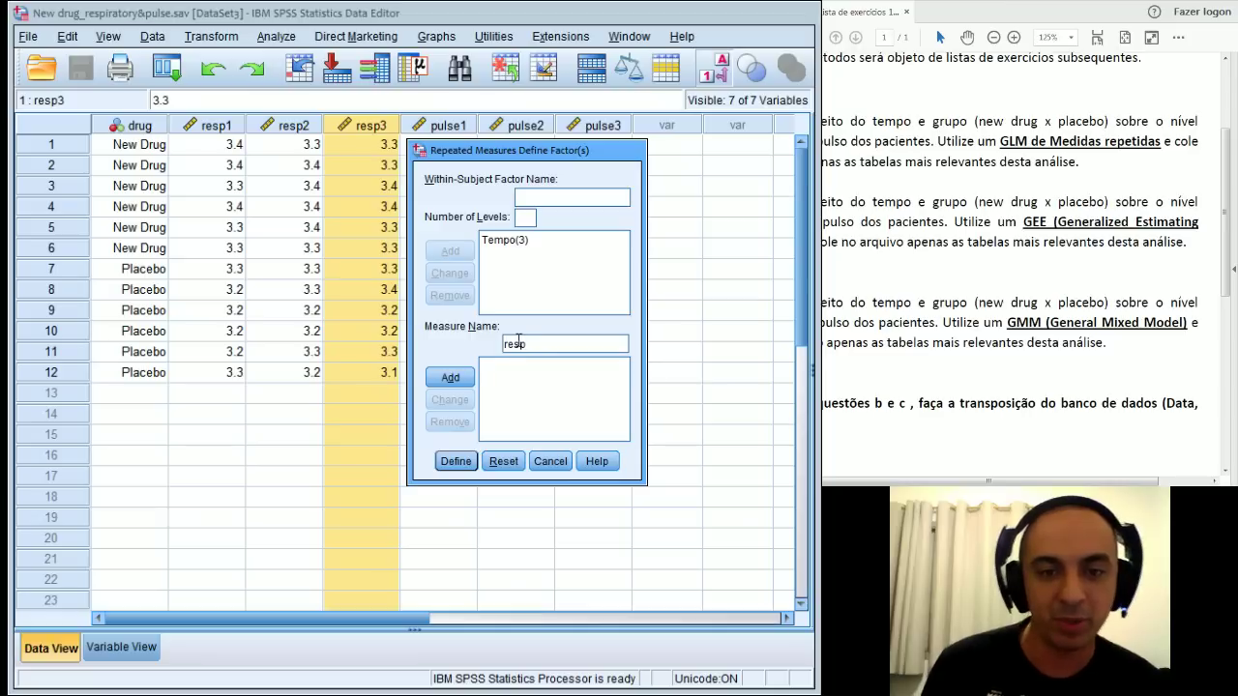
pyautogui.click(469, 380)
pyautogui.write('pe')
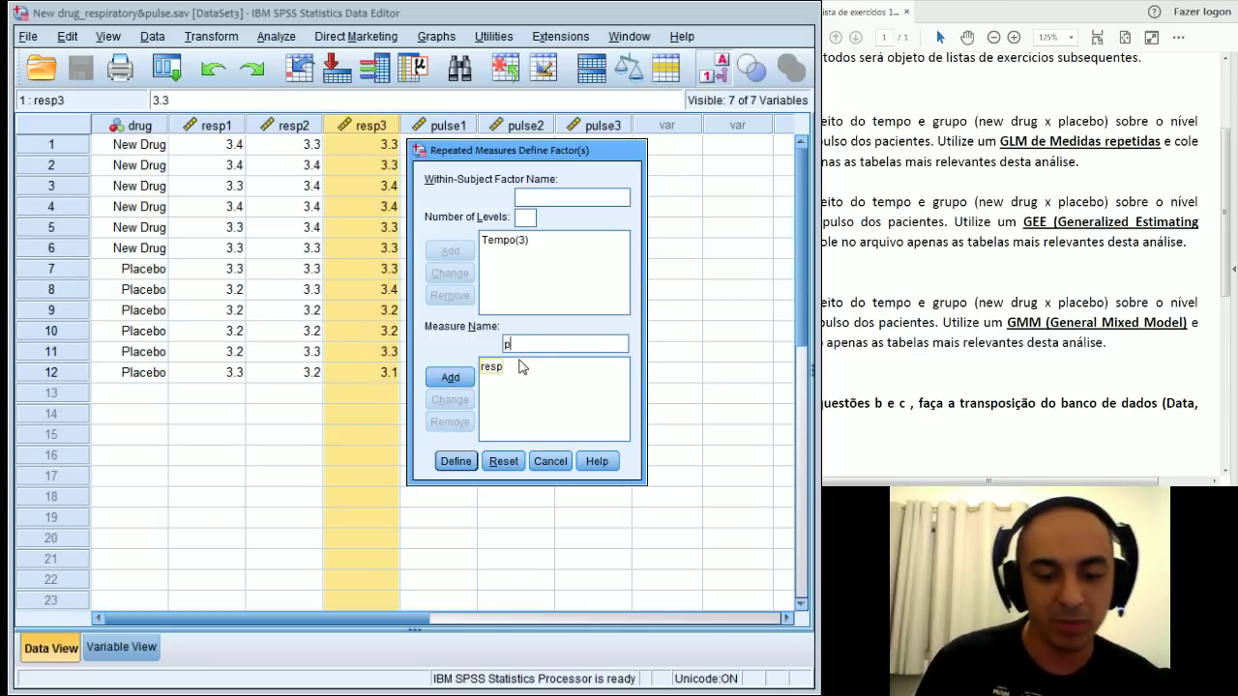
pyautogui.press('BackSpace')
pyautogui.write('ulse')
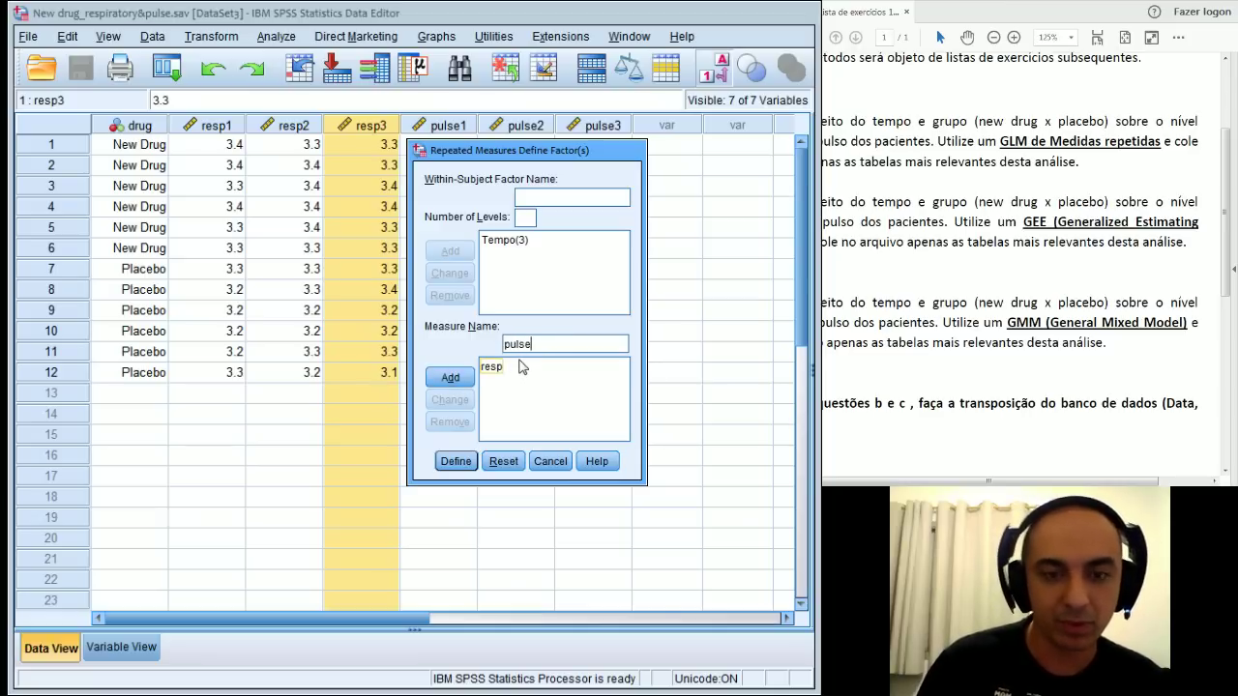
pyautogui.click(454, 378)
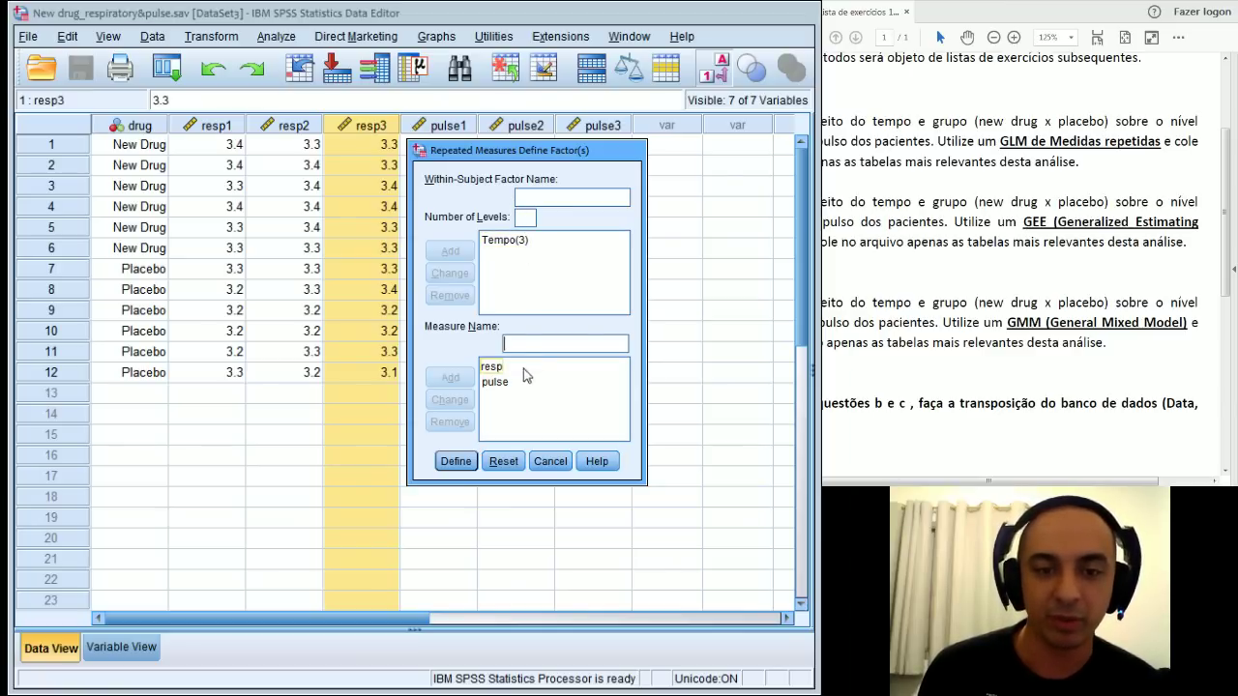
pyautogui.click(456, 462)
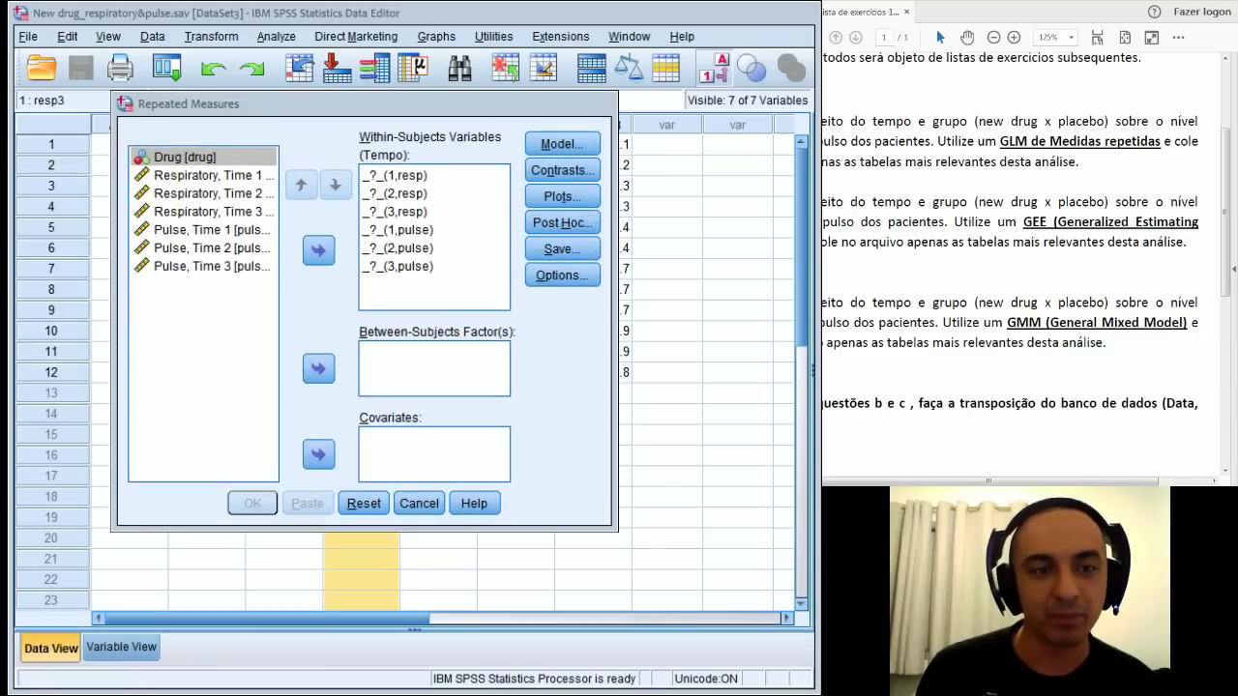
# Step: Assign the three respiratory and three pulse time variables to the matching within-subjects slots of Tempo
pyautogui.click(207, 175)
pyautogui.keyDown('shift'); pyautogui.click(207, 193); pyautogui.keyUp('shift')
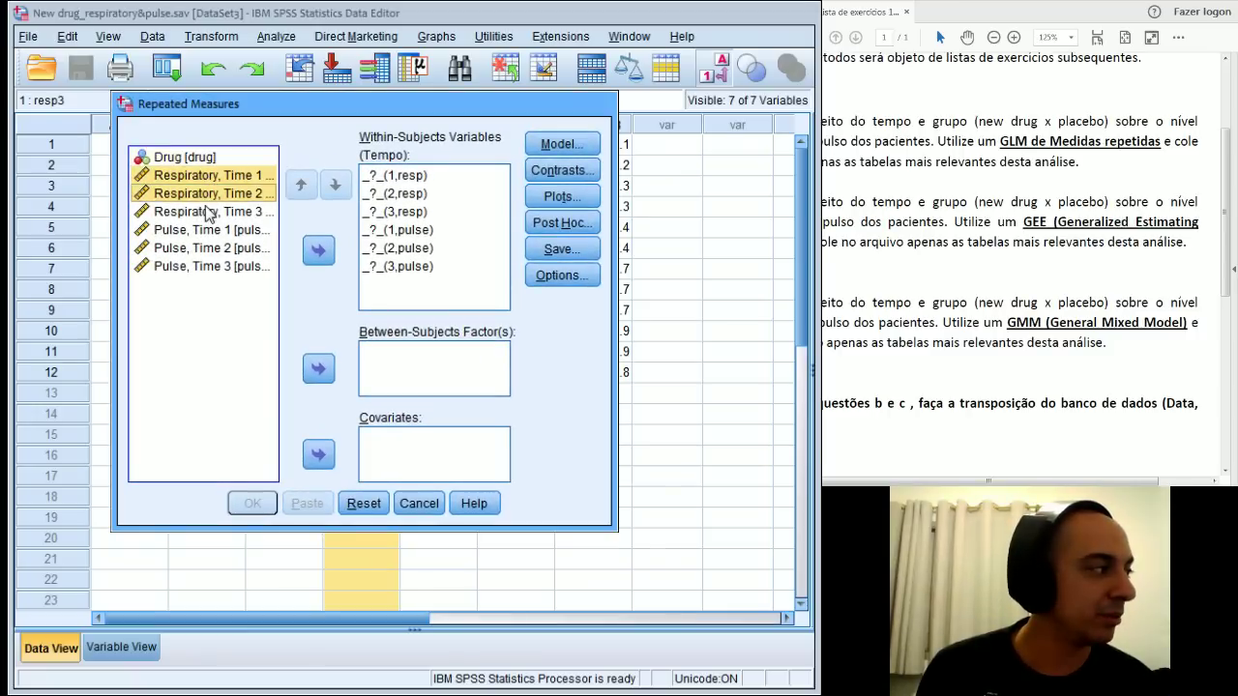
pyautogui.keyDown('shift'); pyautogui.click(207, 212); pyautogui.keyUp('shift')
pyautogui.click(319, 250)
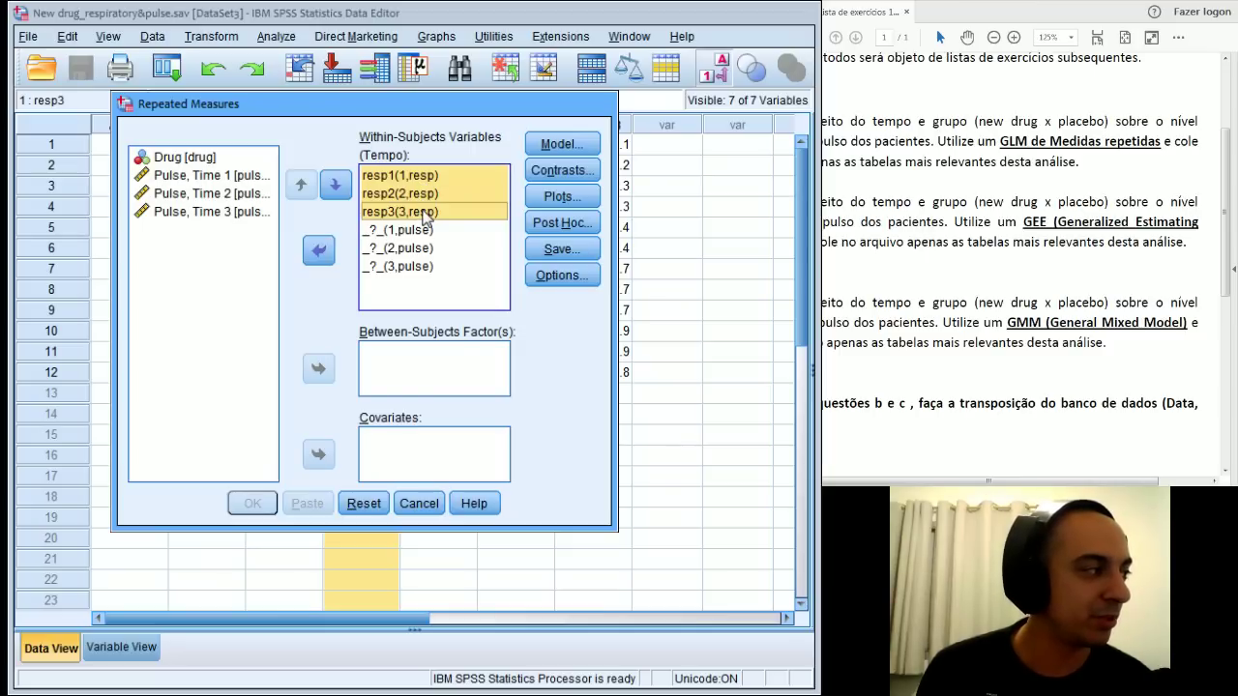
pyautogui.click(229, 180)
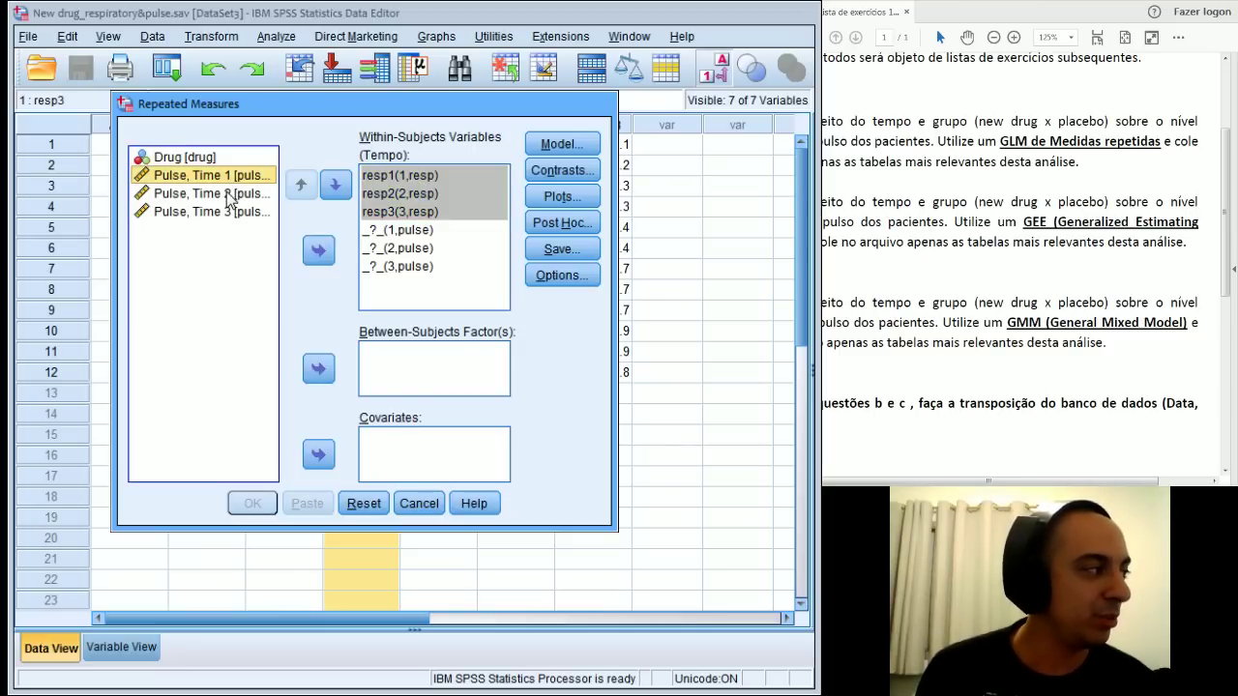
pyautogui.keyDown('shift'); pyautogui.click(232, 197); pyautogui.keyUp('shift')
pyautogui.keyDown('shift'); pyautogui.click(237, 213); pyautogui.keyUp('shift')
pyautogui.click(317, 251)
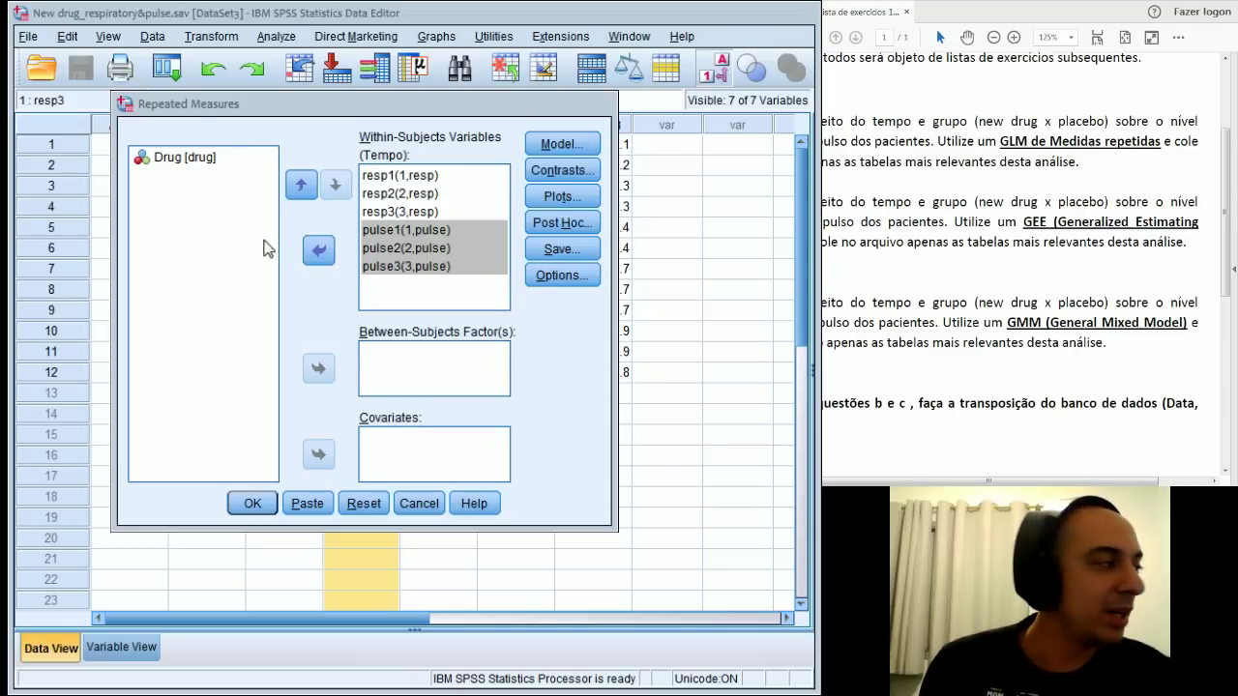
# Step: Set Drug as the between-subjects factor of the repeated measures model
pyautogui.click(183, 160)
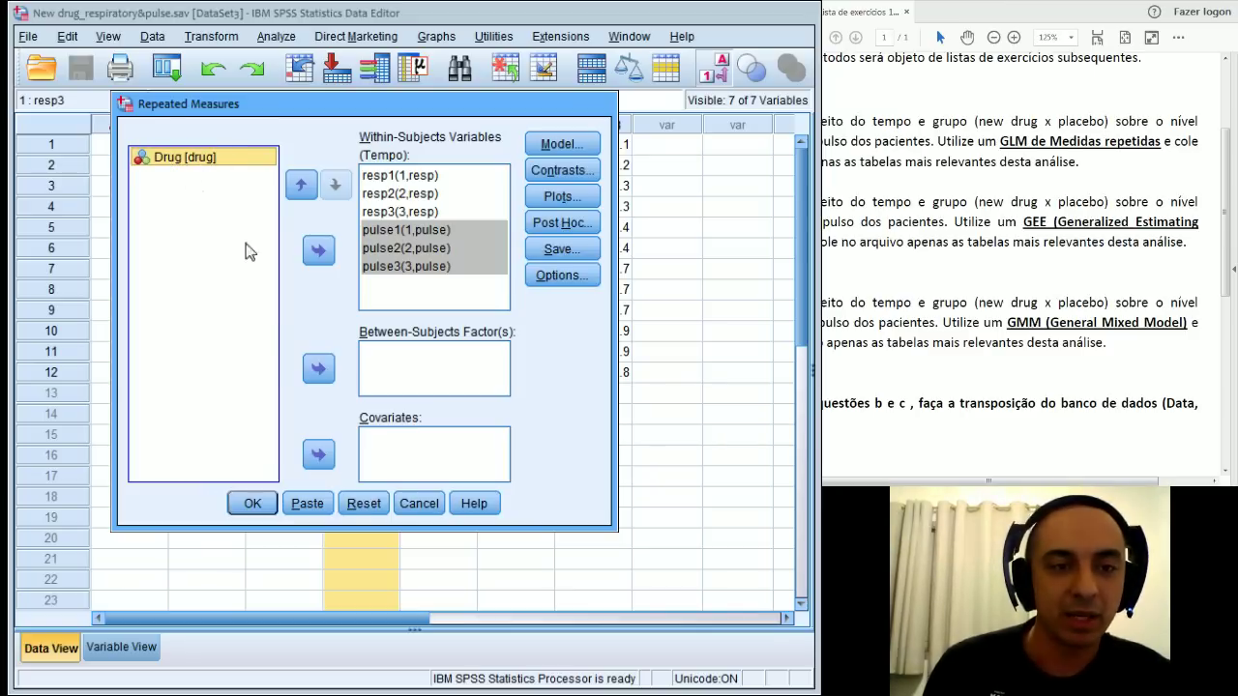
pyautogui.click(319, 372)
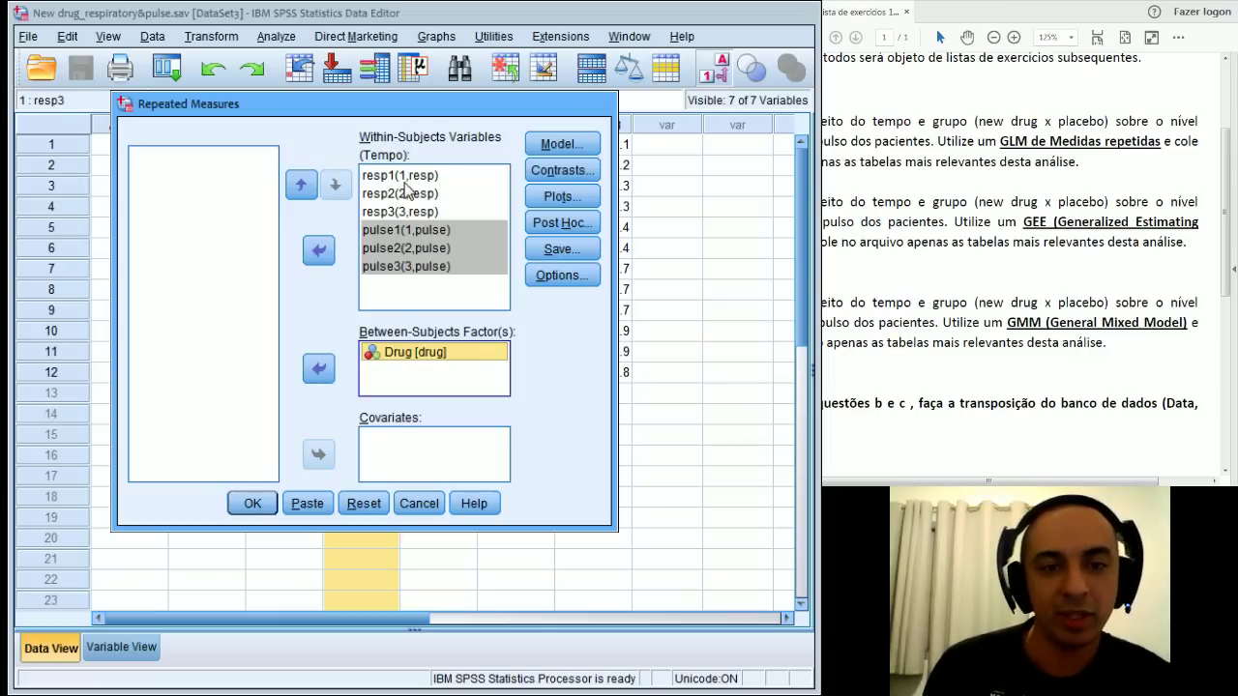
pyautogui.click(405, 181)
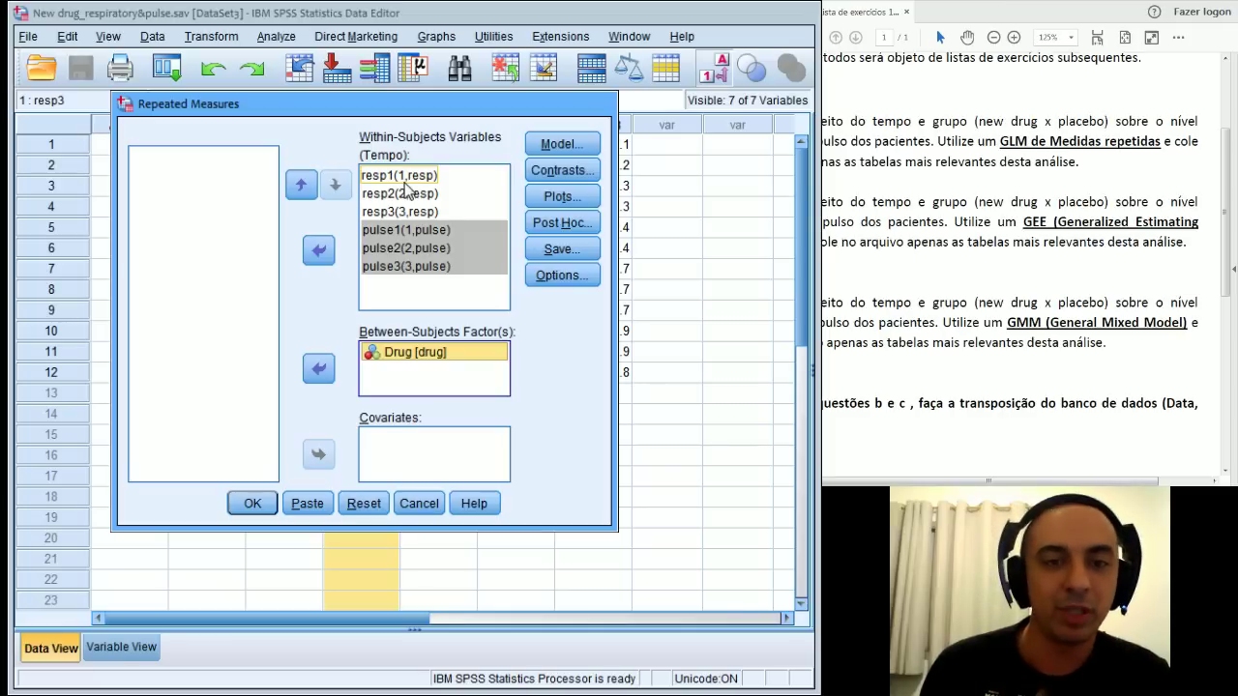
pyautogui.click(408, 350)
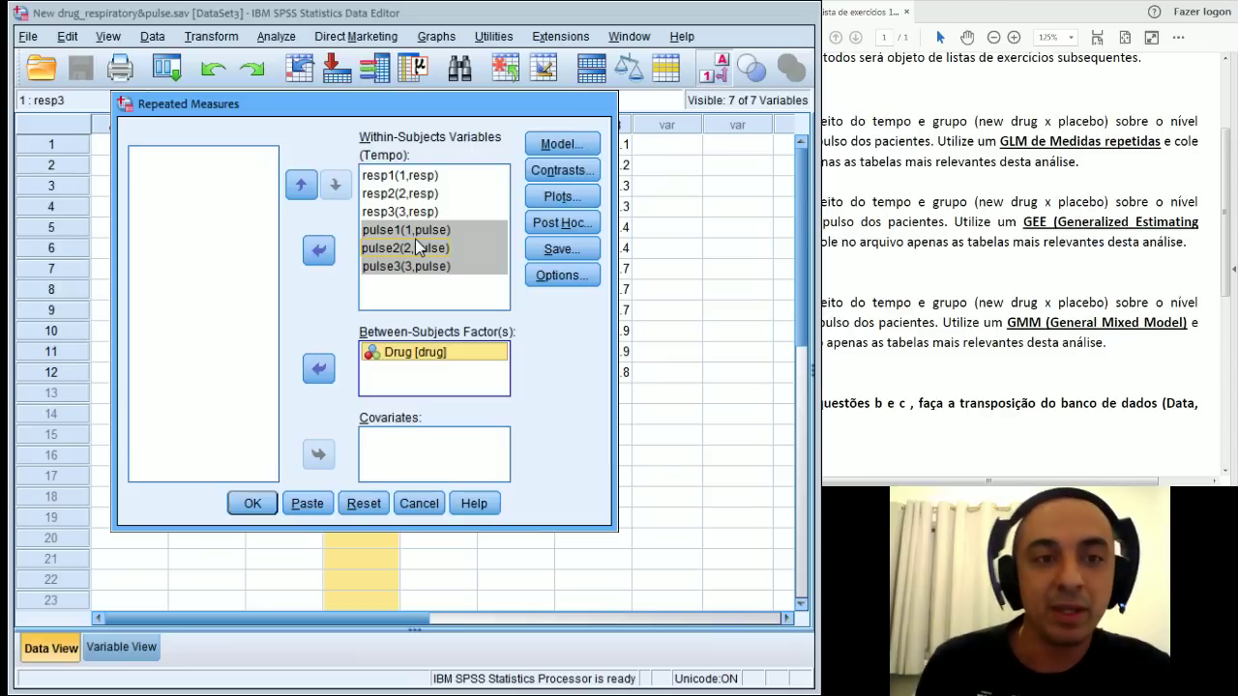
# Step: Request estimated marginal means for (OVERALL), drug, Tempo and the drug*Tempo interaction in the model options
pyautogui.click(561, 281)
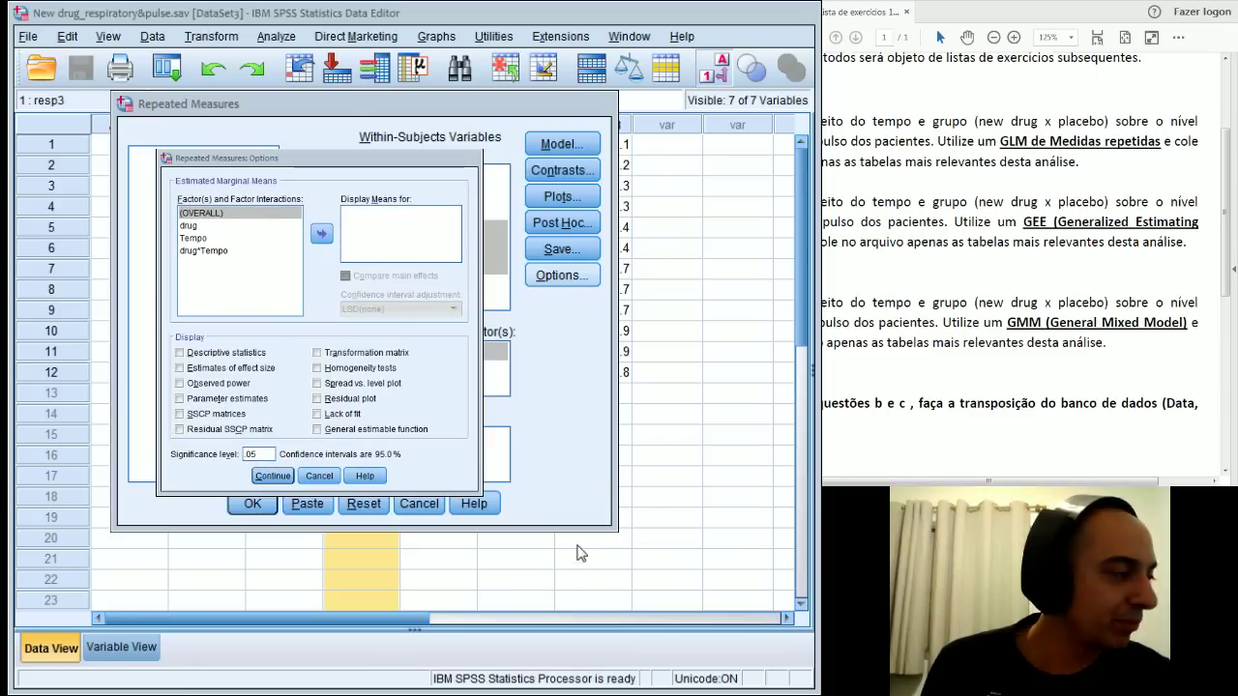
pyautogui.moveTo(624, 539); pyautogui.dragTo(694, 638)
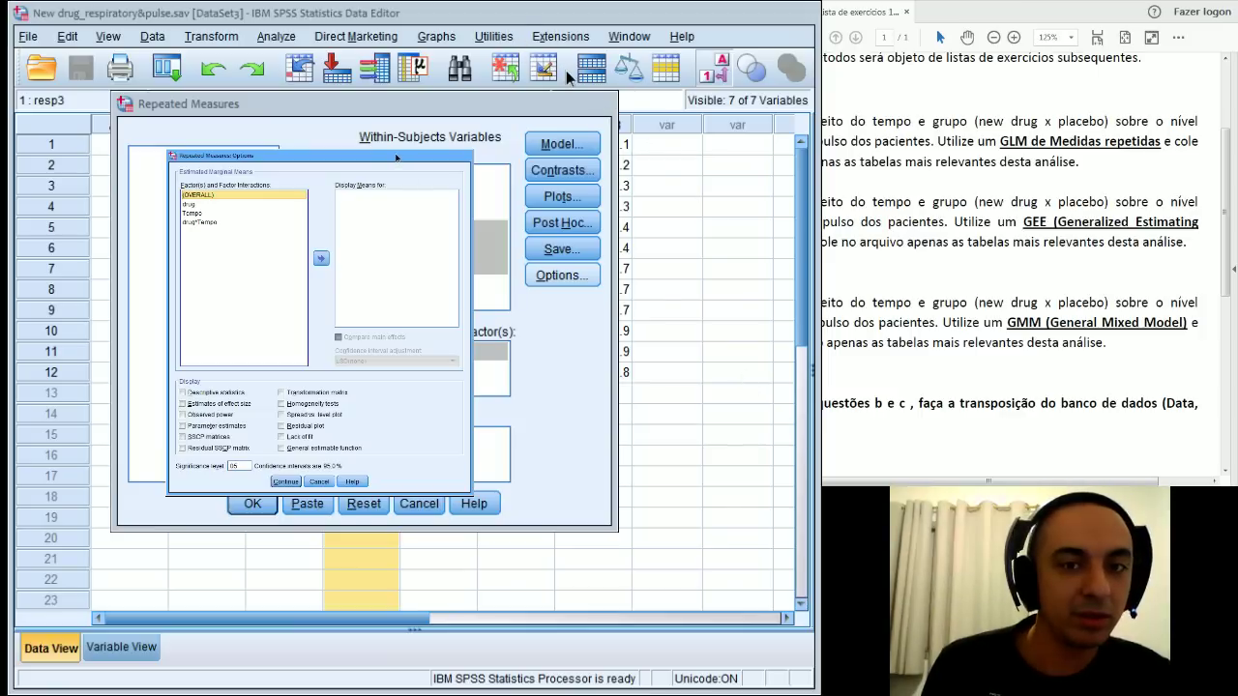
pyautogui.moveTo(711, 670); pyautogui.dragTo(484, 520)
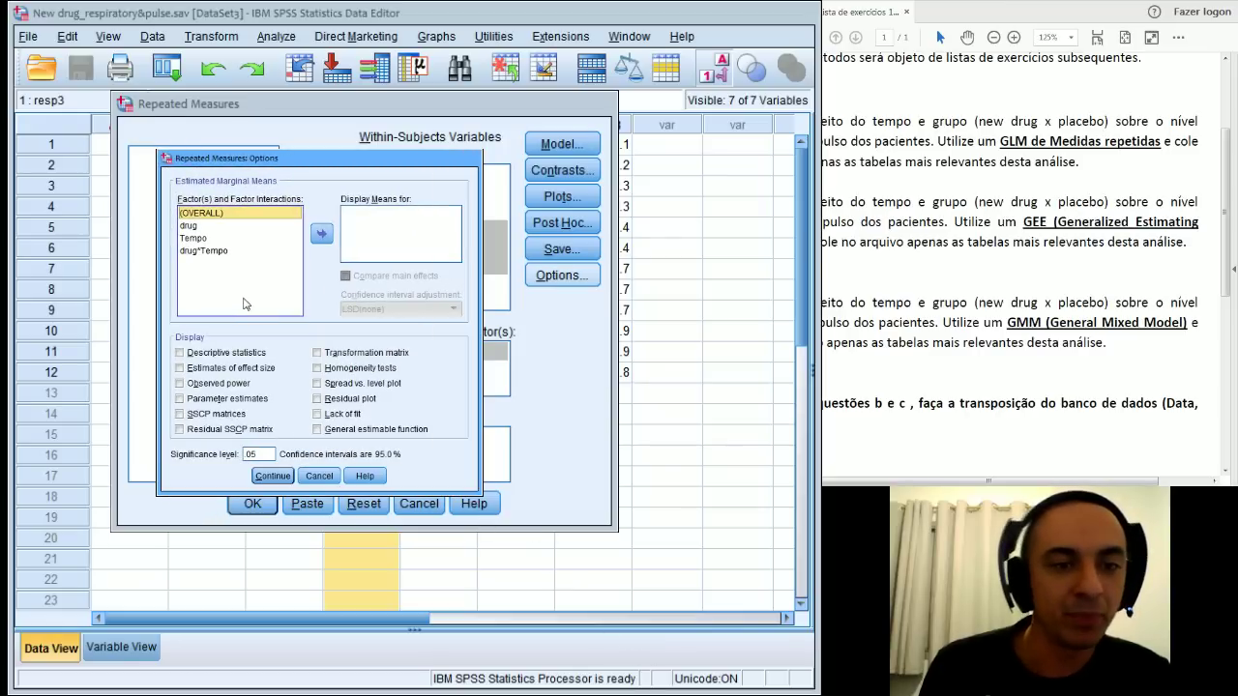
pyautogui.keyDown('shift'); pyautogui.click(198, 229); pyautogui.keyUp('shift')
pyautogui.keyDown('shift'); pyautogui.click(200, 241); pyautogui.keyUp('shift')
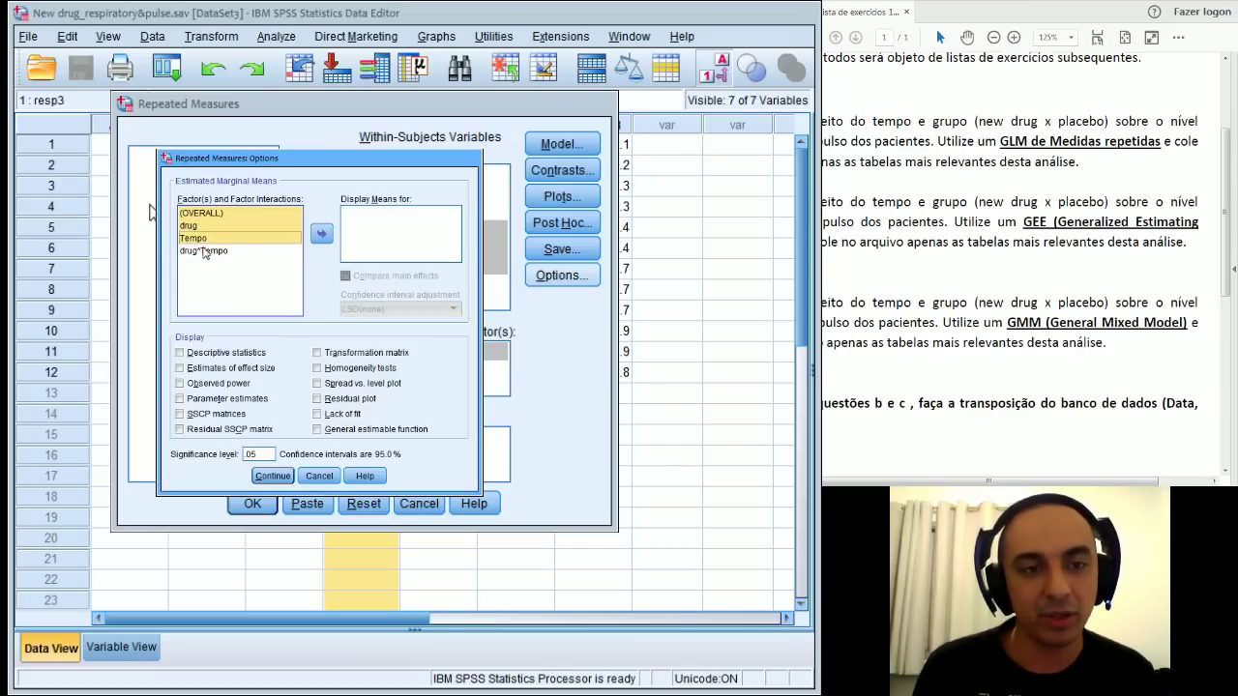
pyautogui.keyDown('shift'); pyautogui.click(207, 252); pyautogui.keyUp('shift')
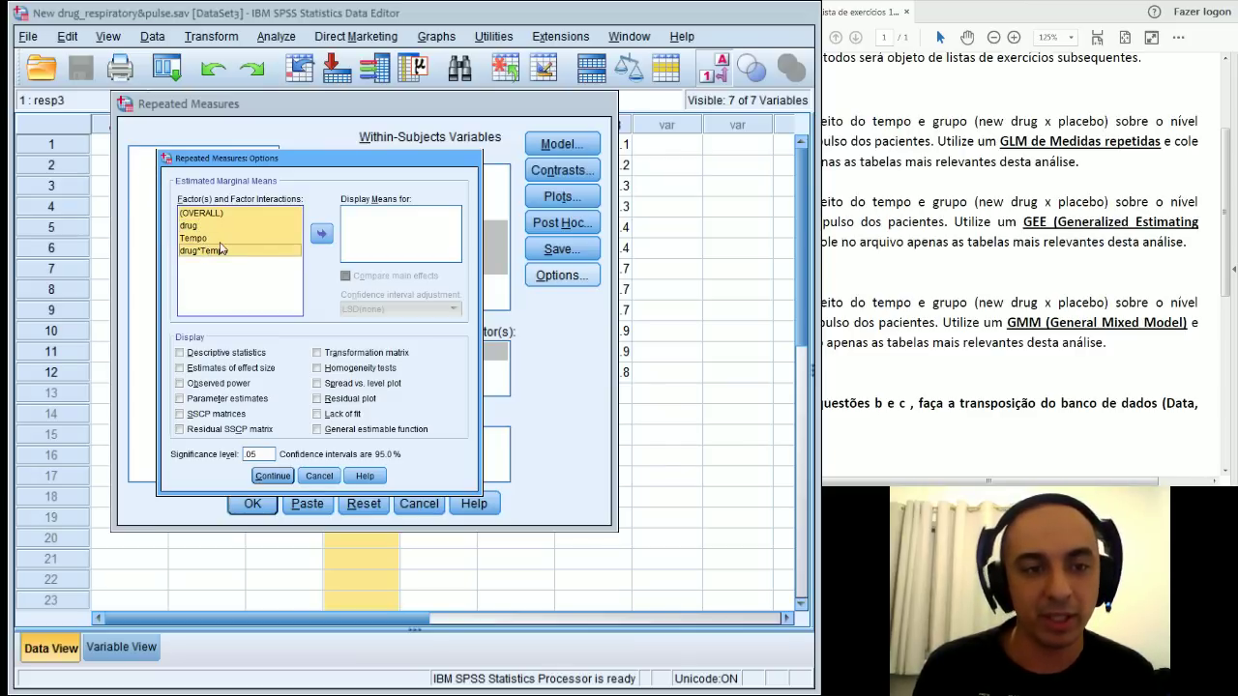
pyautogui.click(322, 238)
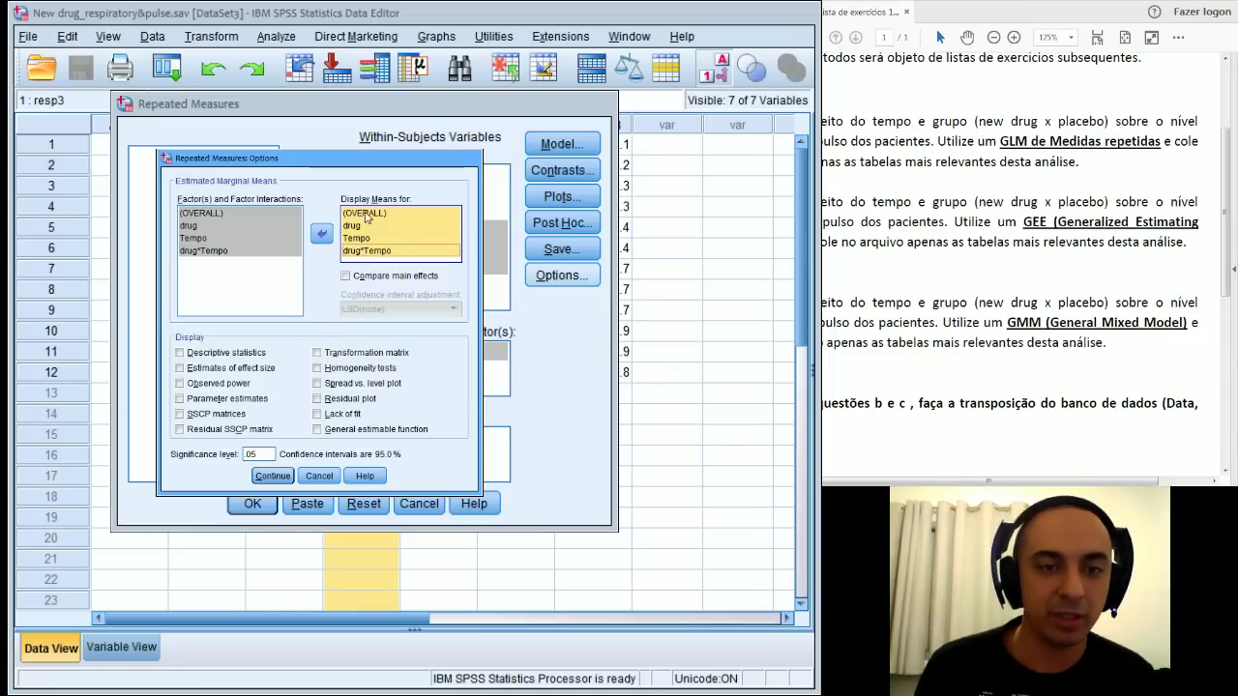
# Step: Enable comparison of main effects with the Bonferroni confidence interval adjustment
pyautogui.click(364, 278)
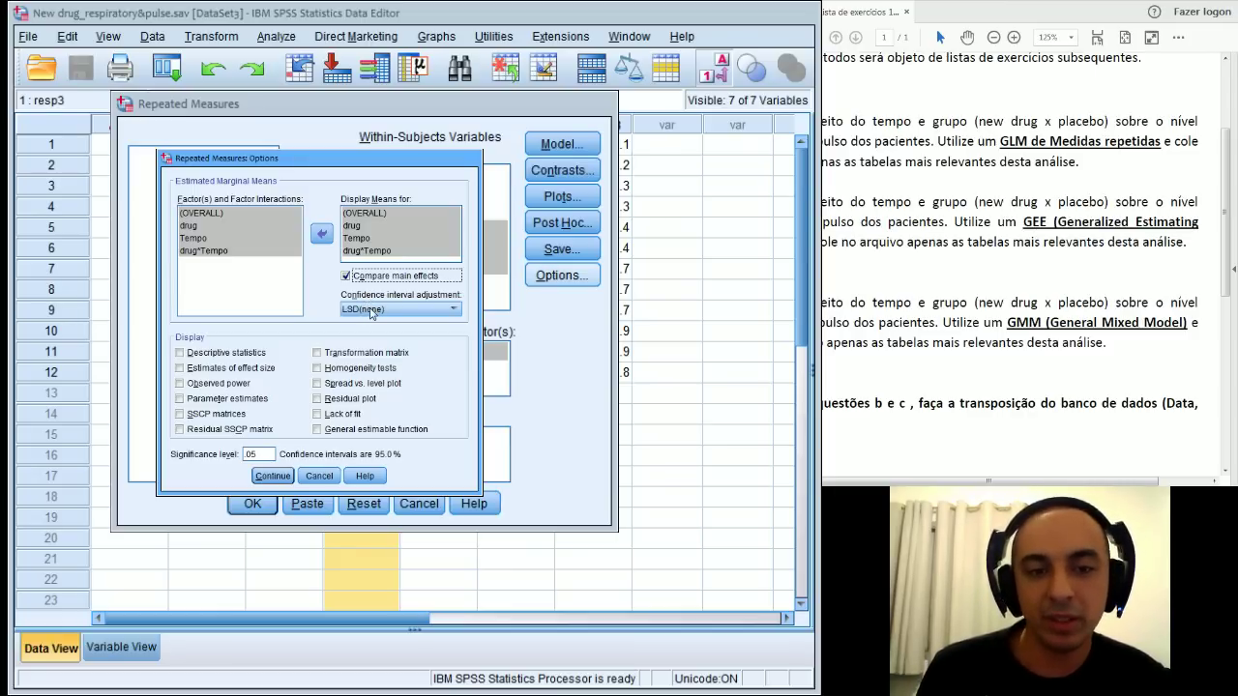
pyautogui.click(373, 309)
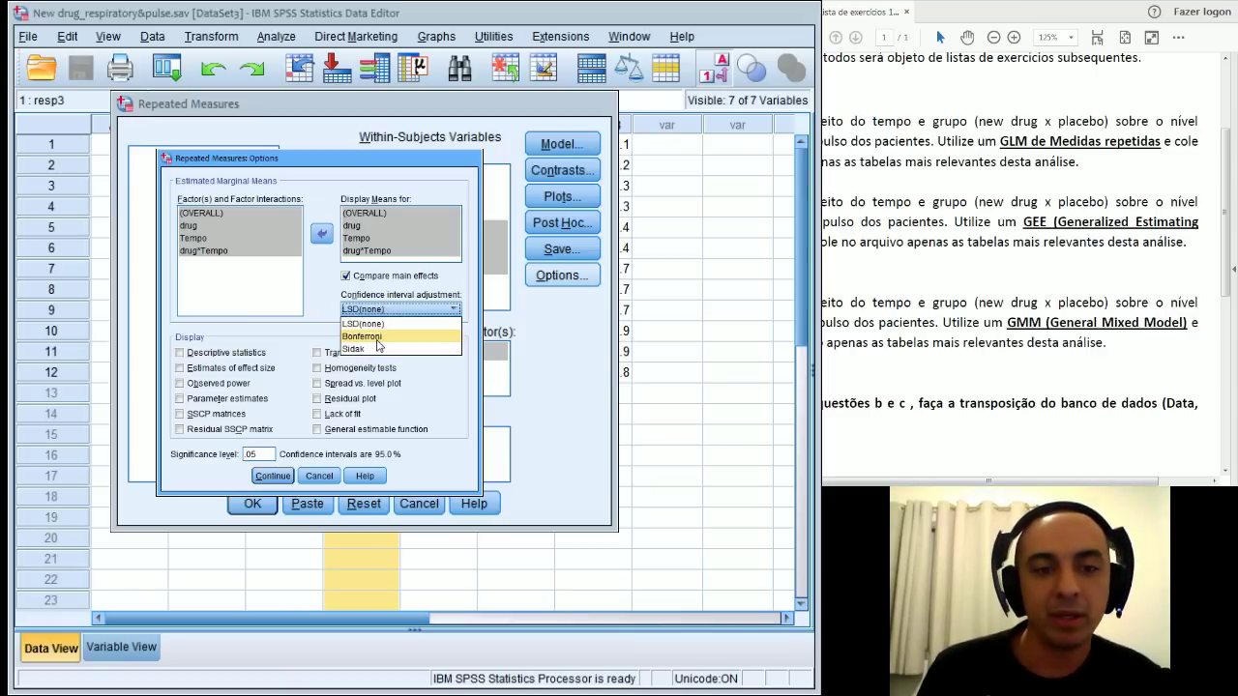
pyautogui.click(376, 337)
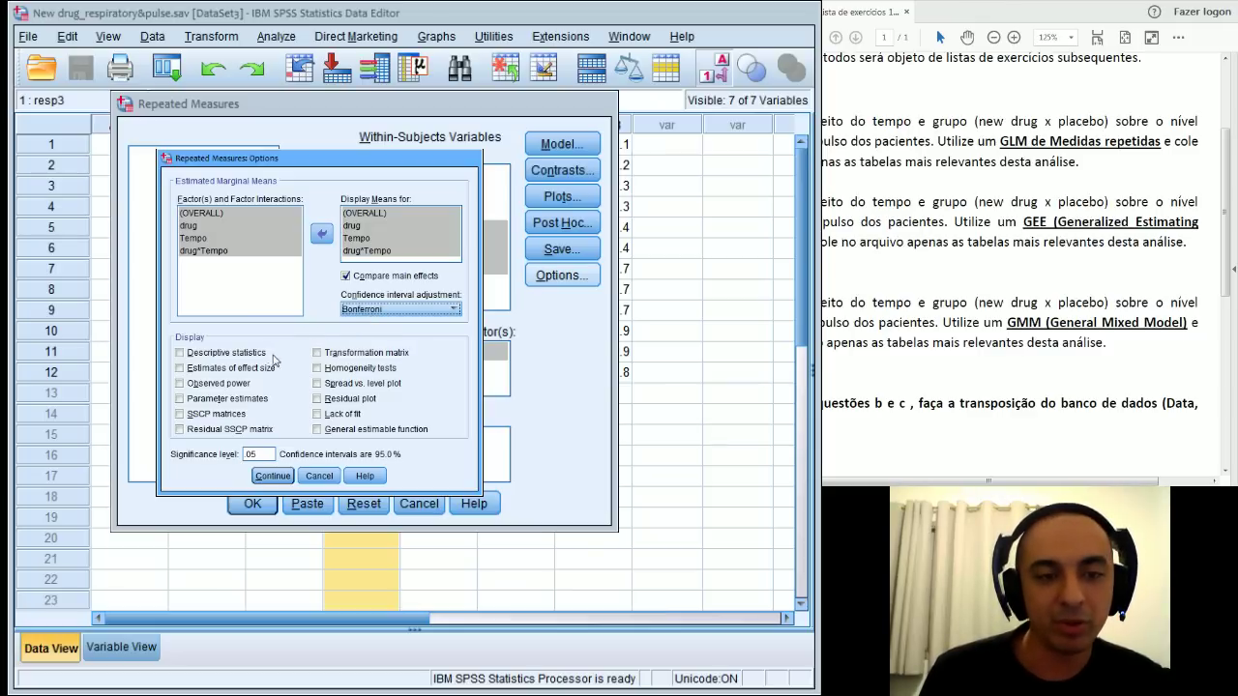
# Step: Include descriptive statistics, estimates of effect size and parameter estimates in the repeated measures output options
pyautogui.click(228, 354)
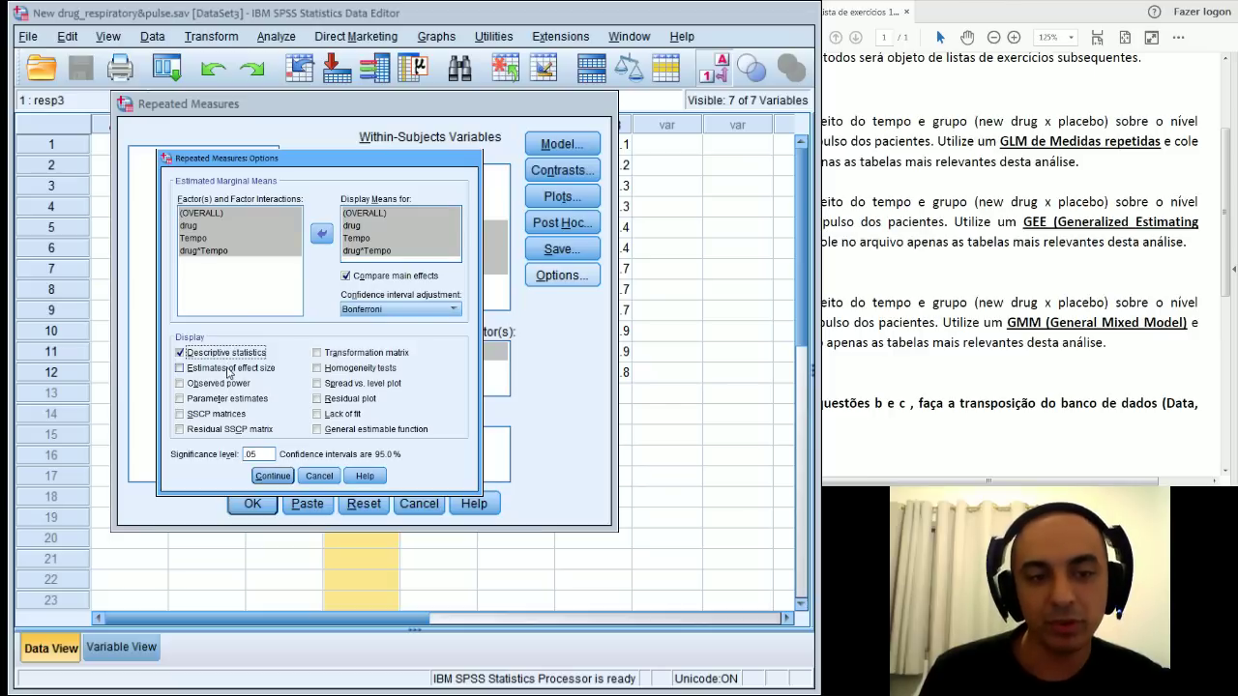
pyautogui.click(229, 369)
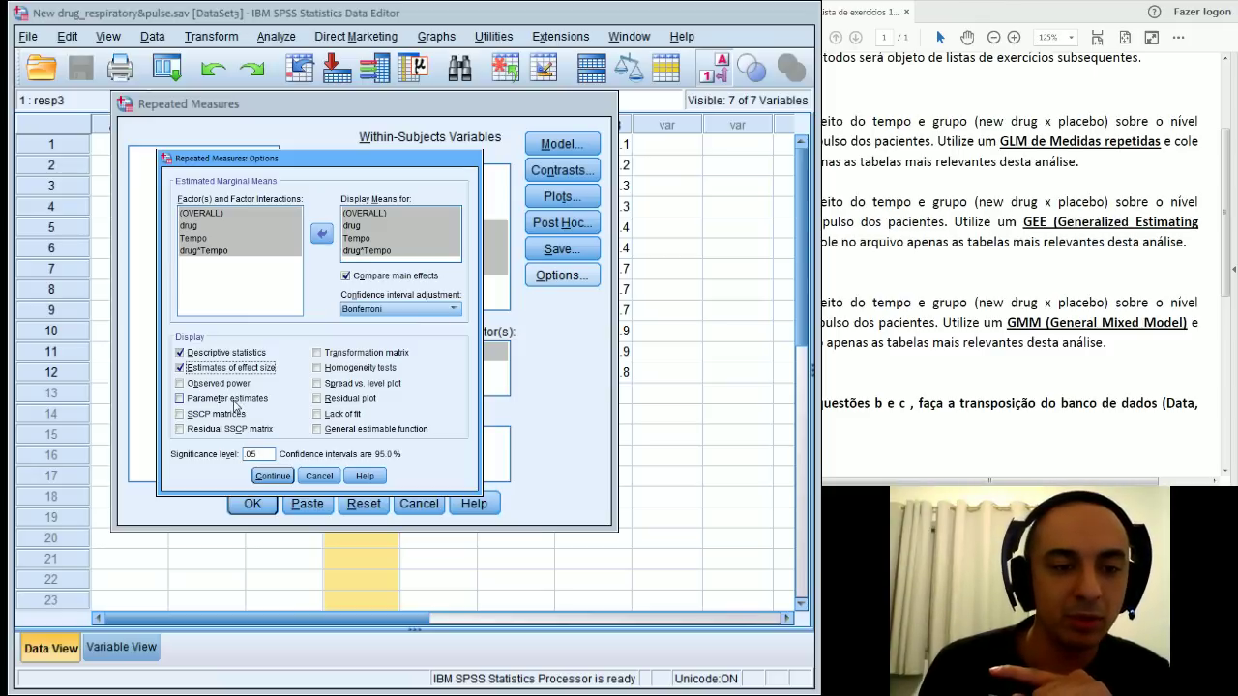
pyautogui.click(230, 400)
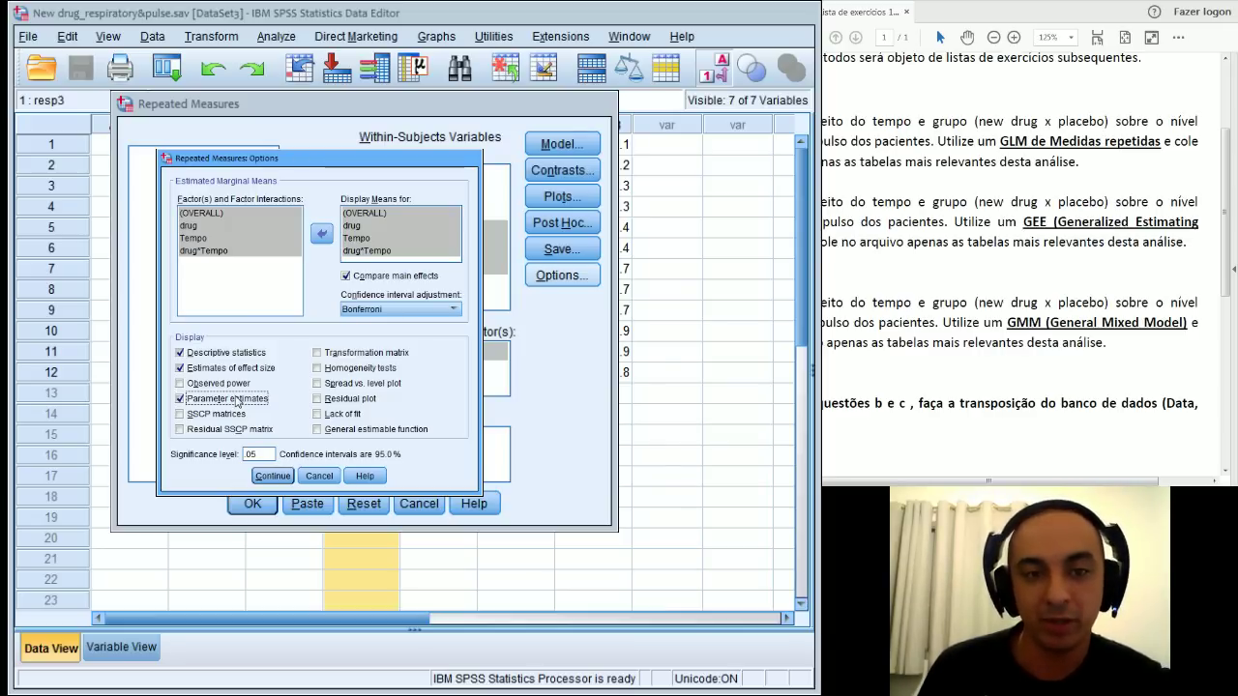
pyautogui.click(272, 476)
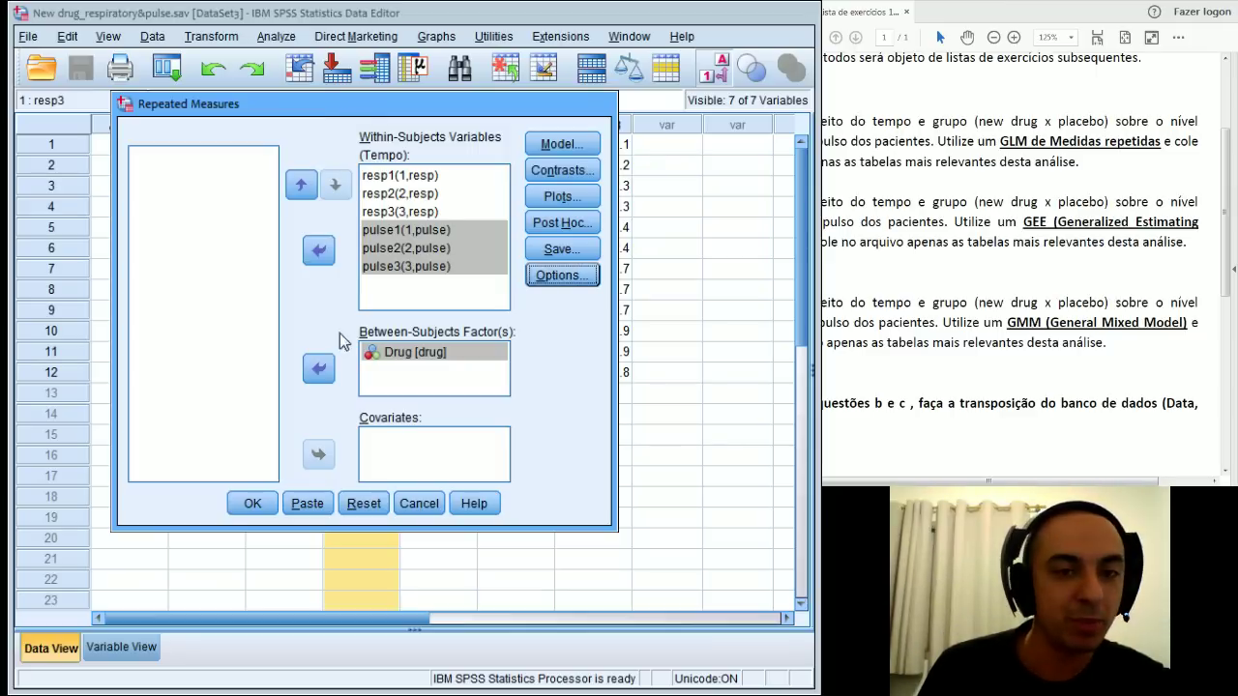
pyautogui.click(563, 279)
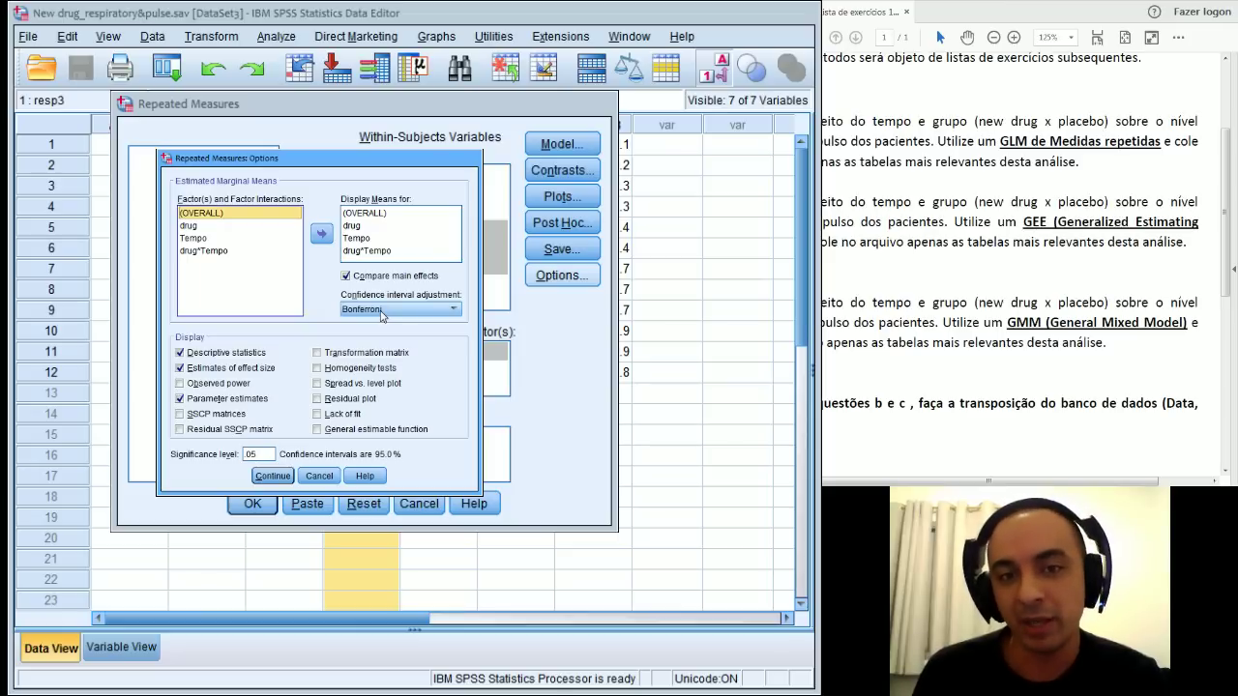
pyautogui.click(271, 476)
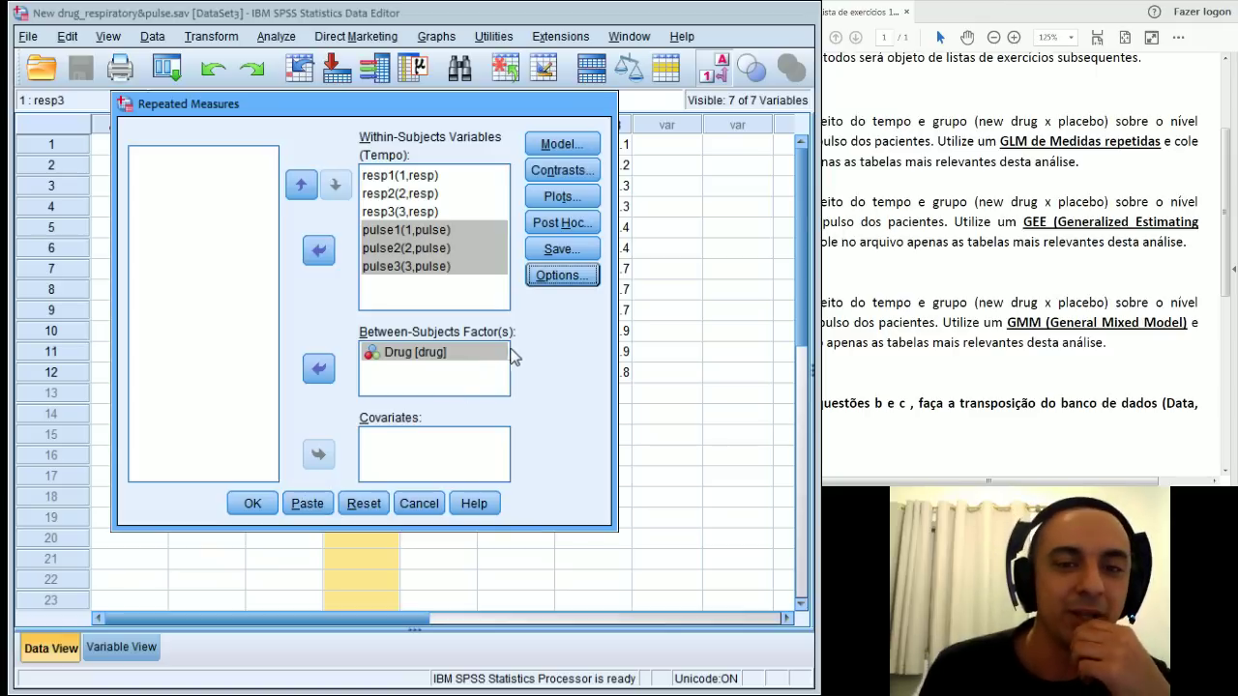
# Step: Generate the model's syntax in the Syntax Editor, widen its code area and examine the EMMEANS lines for drug, Tempo and drug*Tempo
pyautogui.click(305, 509)
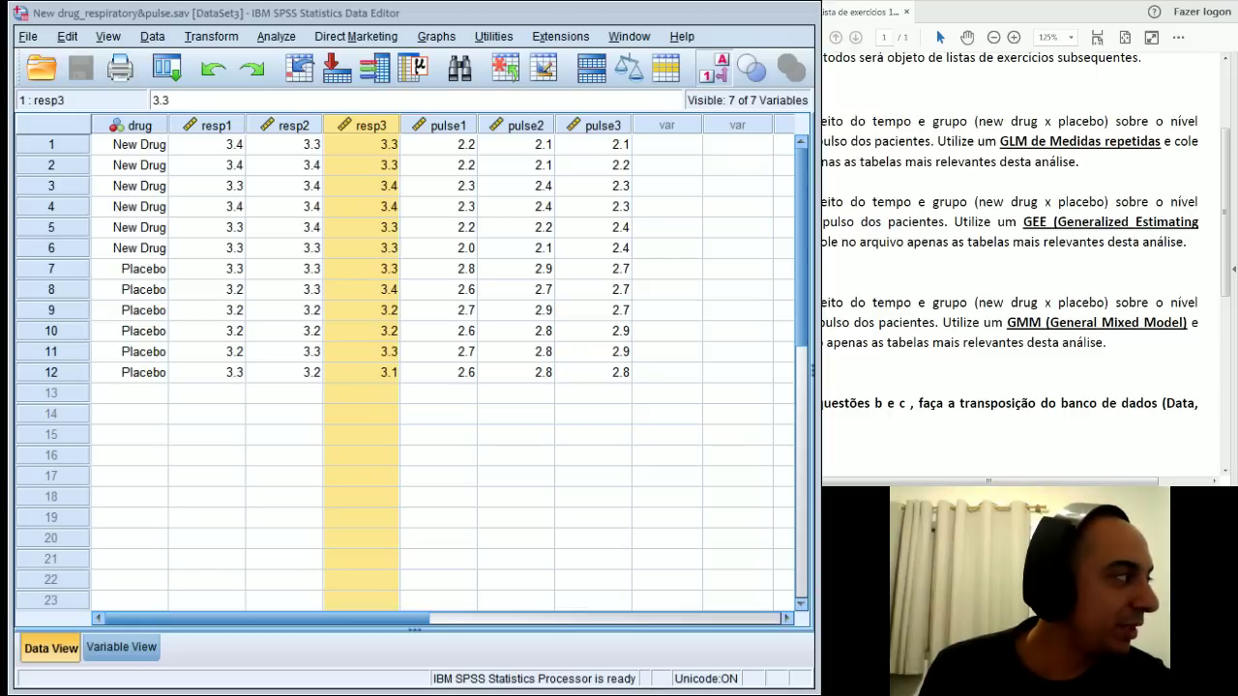
pyautogui.hotkey('alt', 'Tab')
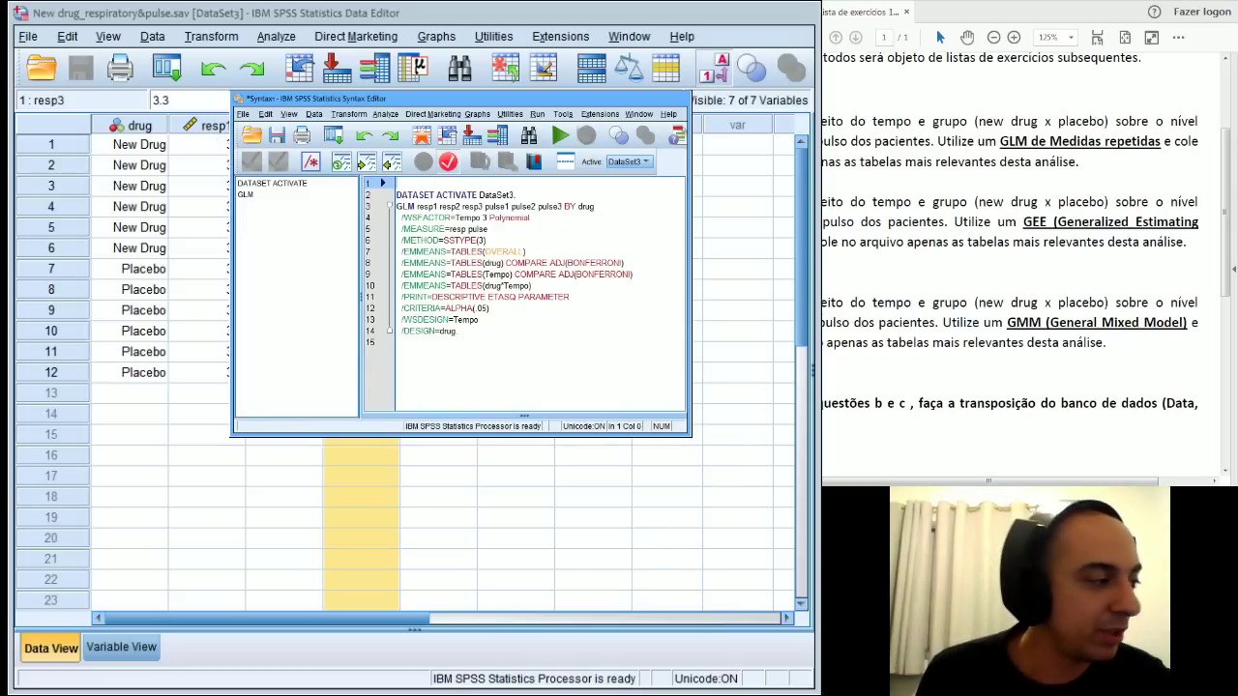
pyautogui.moveTo(741, 547); pyautogui.dragTo(688, 493)
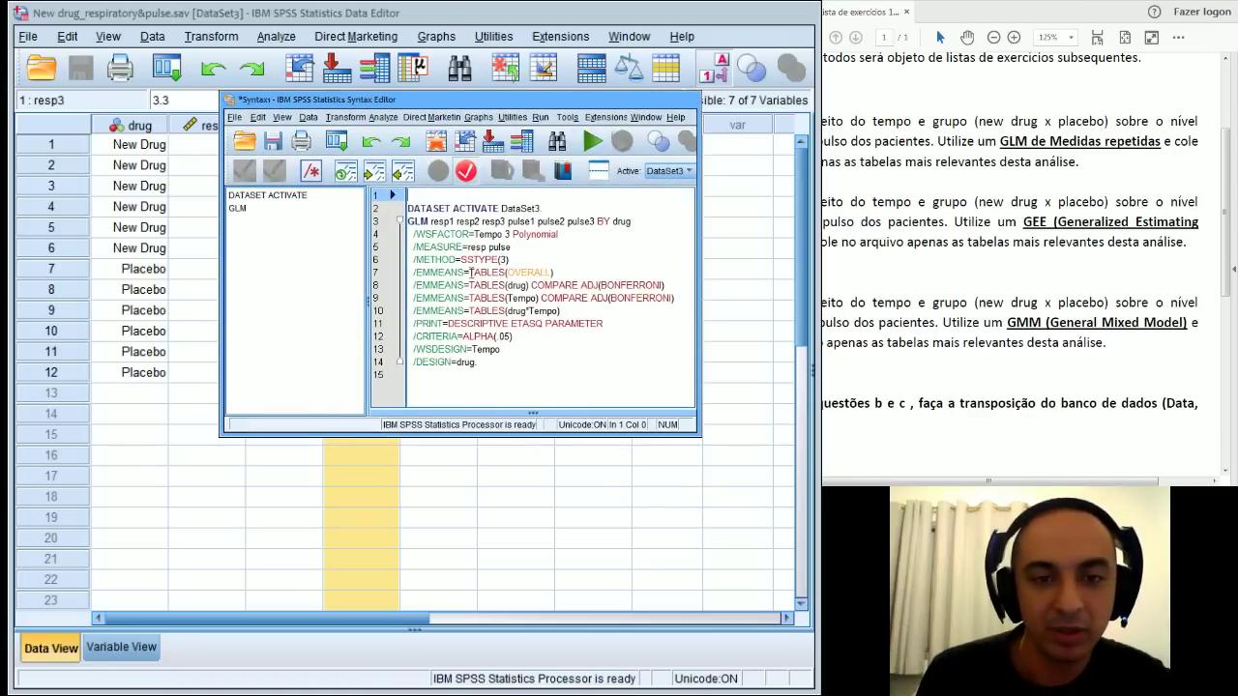
pyautogui.moveTo(368, 306); pyautogui.dragTo(247, 293)
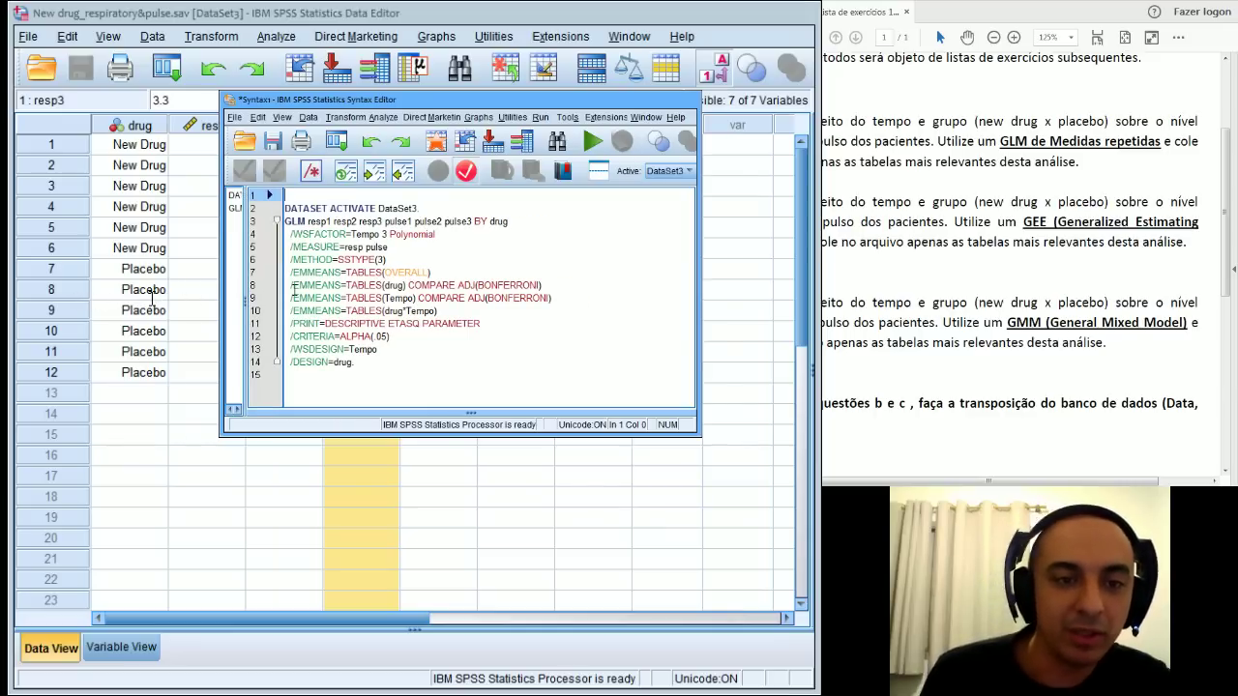
pyautogui.moveTo(288, 285); pyautogui.dragTo(390, 286)
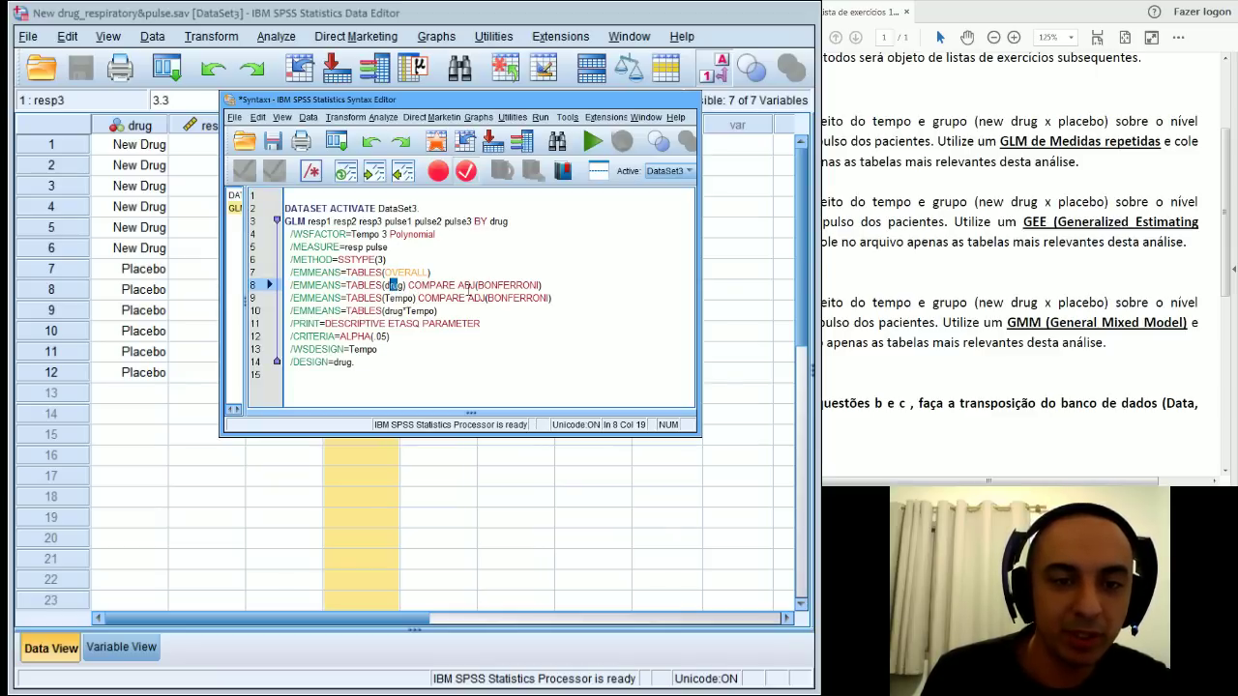
pyautogui.moveTo(478, 285); pyautogui.dragTo(542, 284)
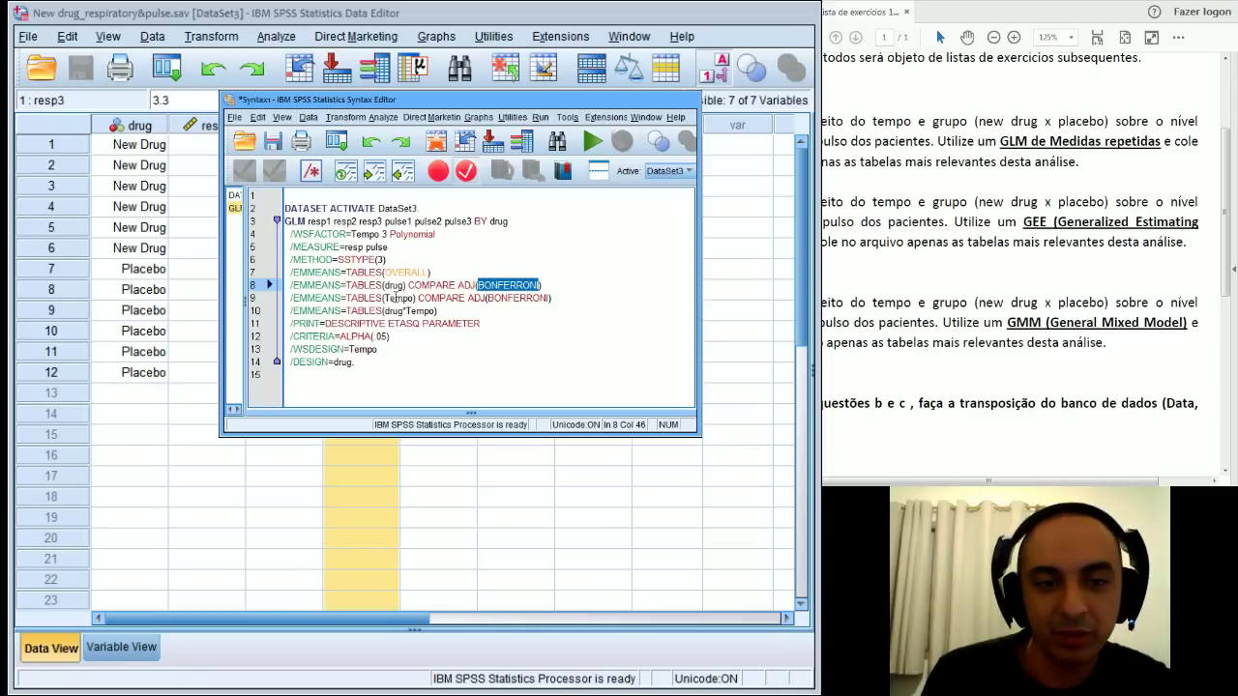
pyautogui.moveTo(385, 298); pyautogui.dragTo(441, 311)
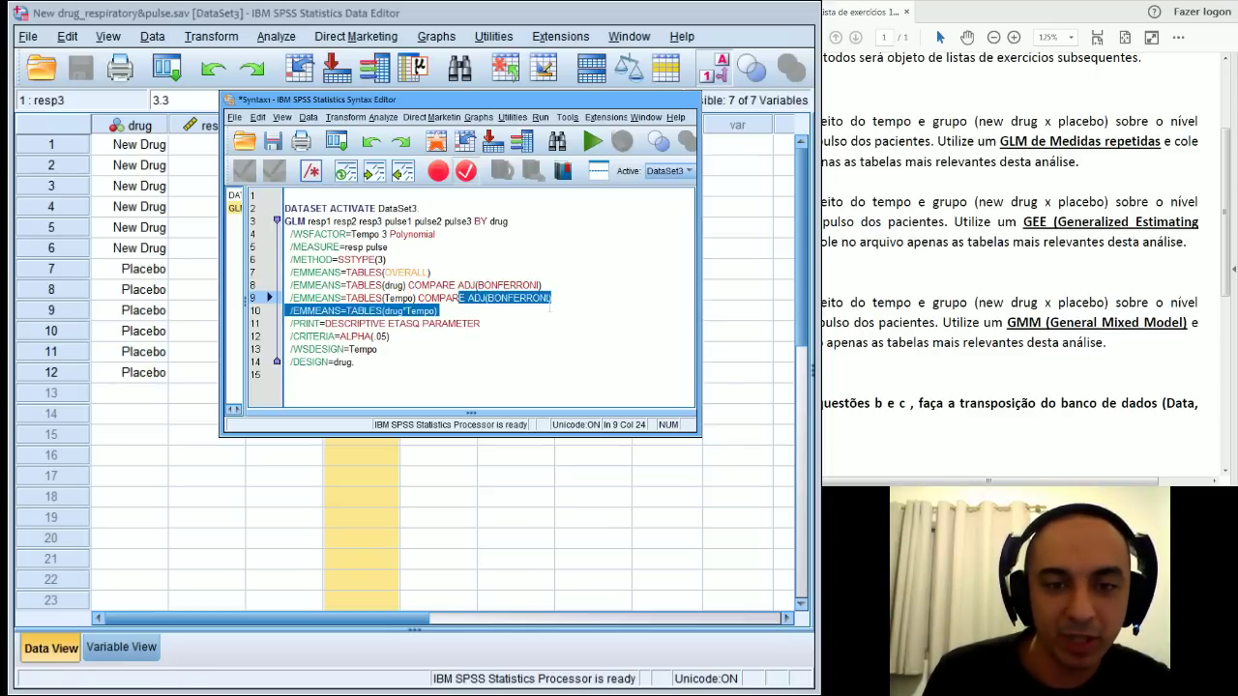
pyautogui.moveTo(549, 306); pyautogui.dragTo(548, 298)
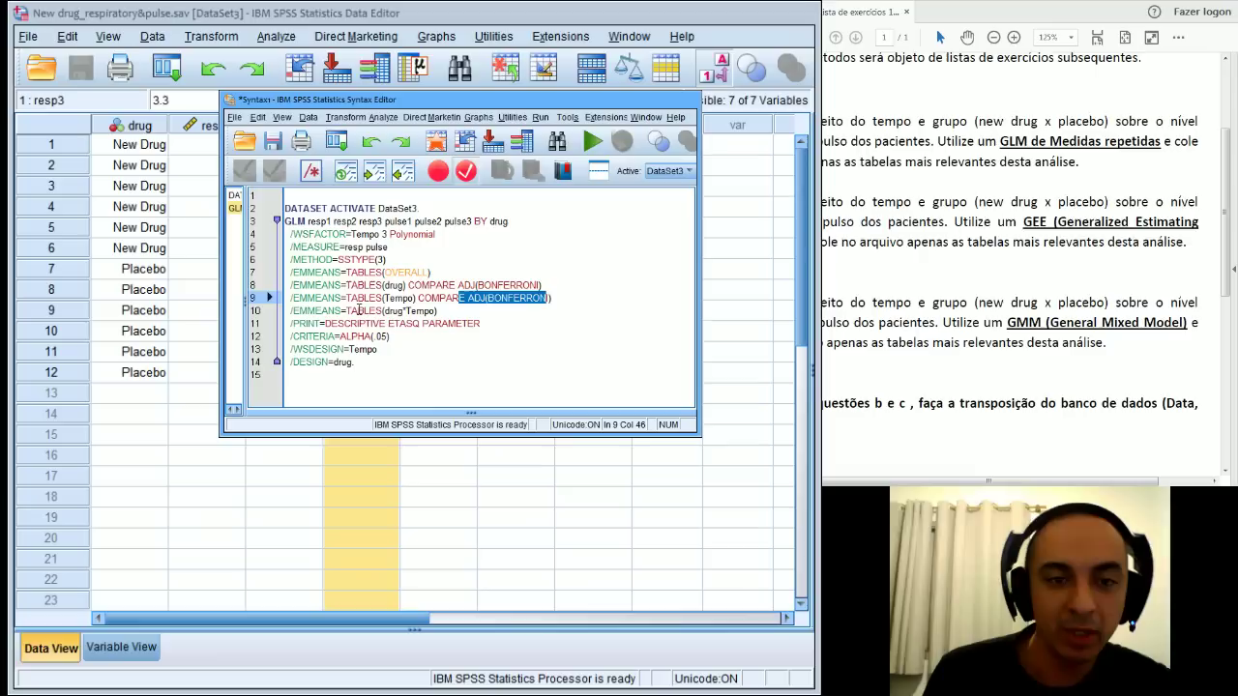
pyautogui.moveTo(385, 311); pyautogui.dragTo(444, 312)
# Step: Append "COMPARE (drug) ADJ (Bonferroni)" to the drug*Tempo EMMEANS line of the GLM syntax
pyautogui.click(452, 313)
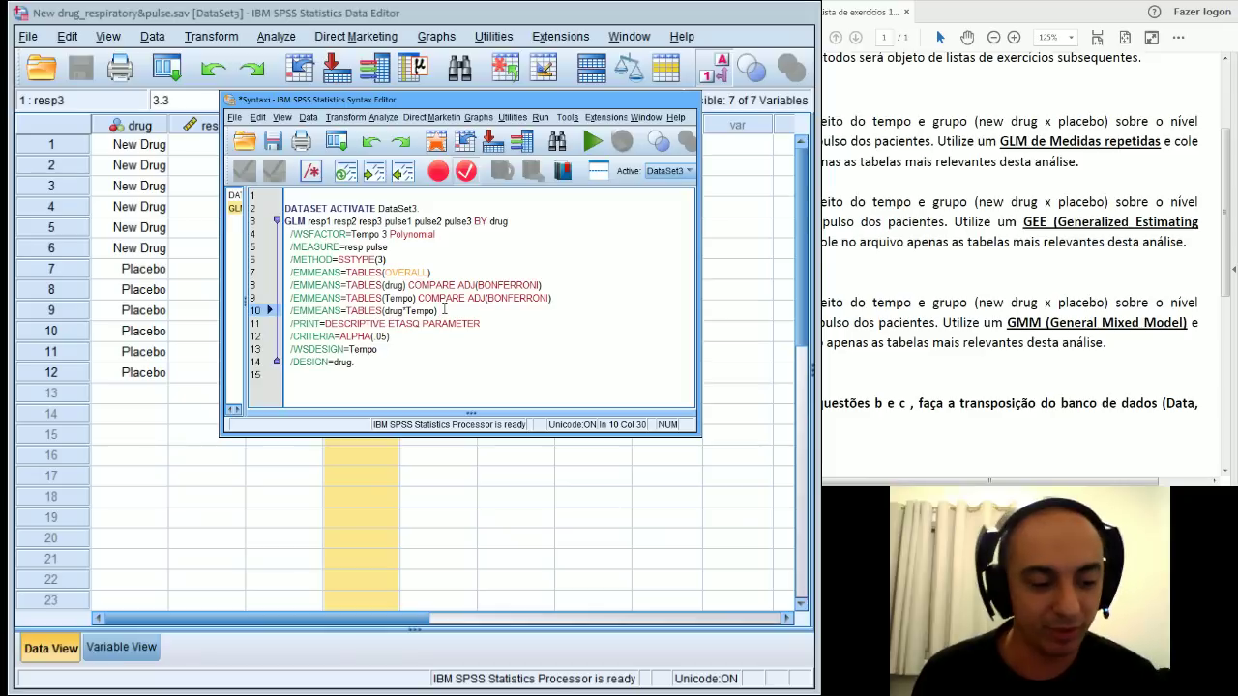
pyautogui.press('capslock')
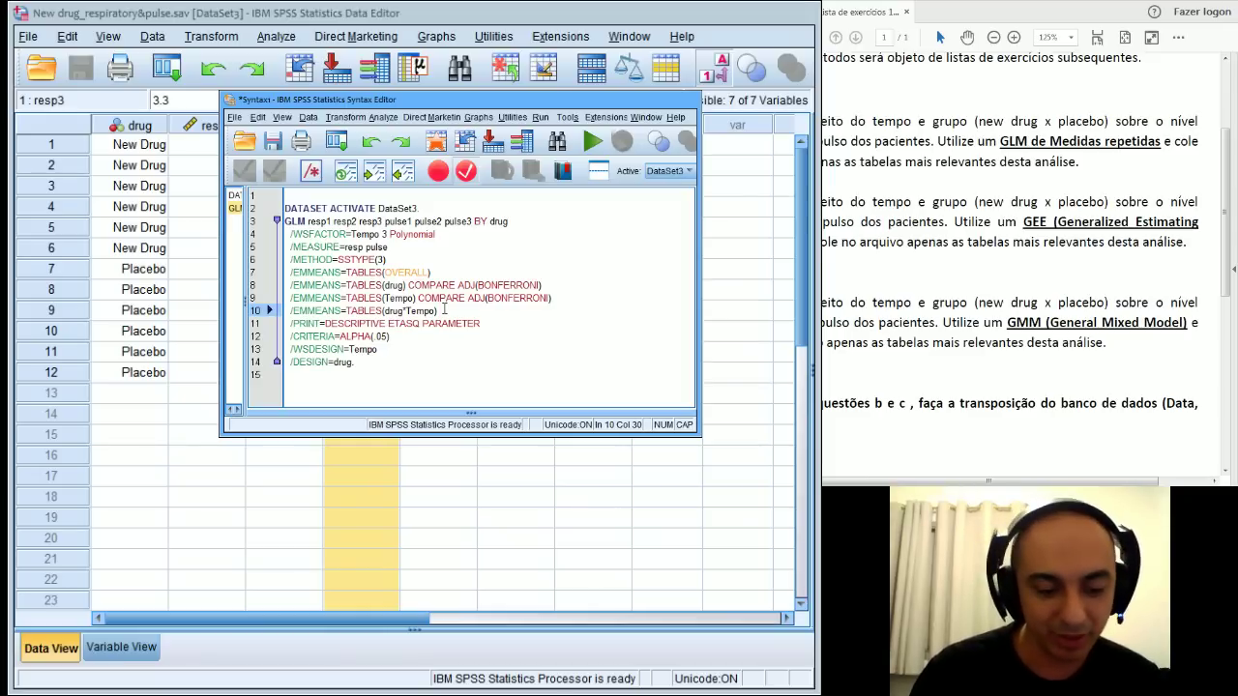
pyautogui.write('COMPARE')
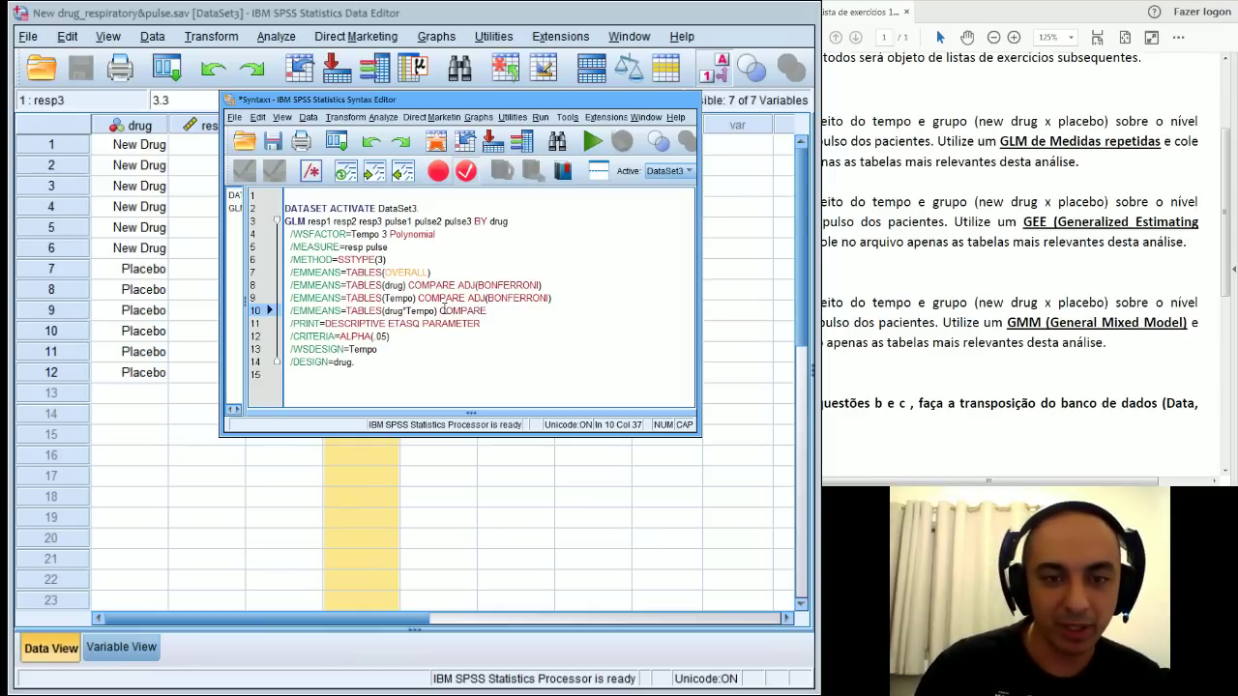
pyautogui.write(' (')
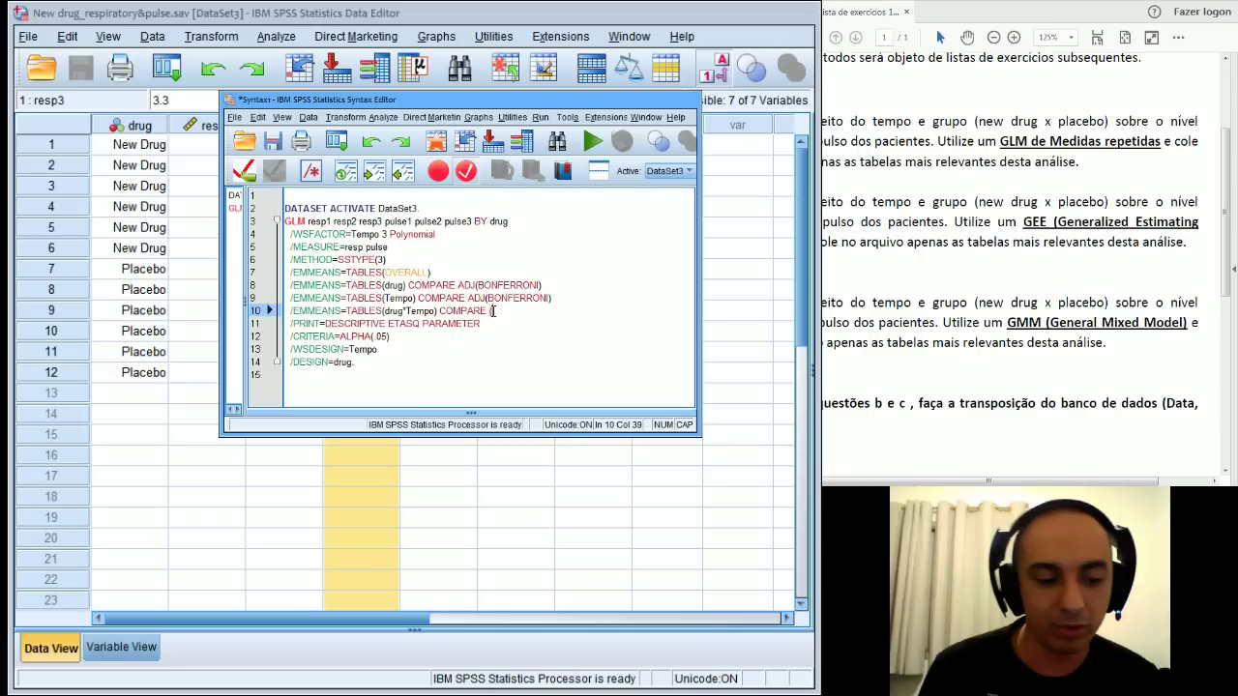
pyautogui.press('capslock')
pyautogui.write('drug')
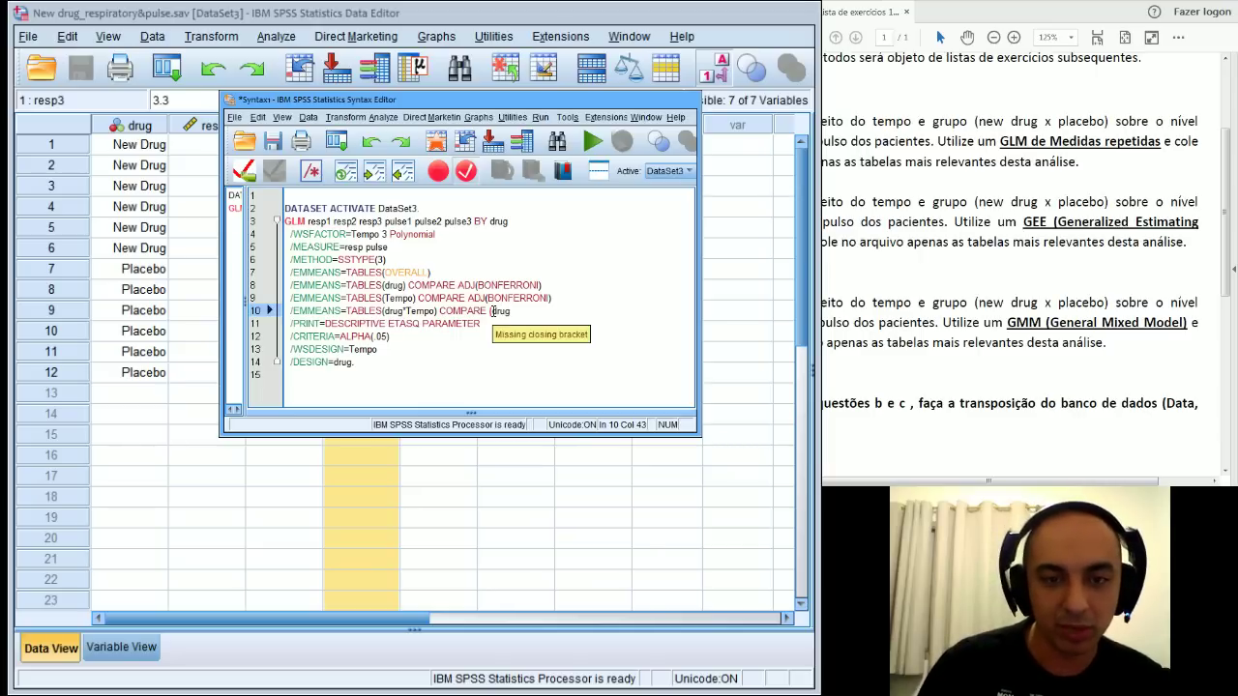
pyautogui.write(')')
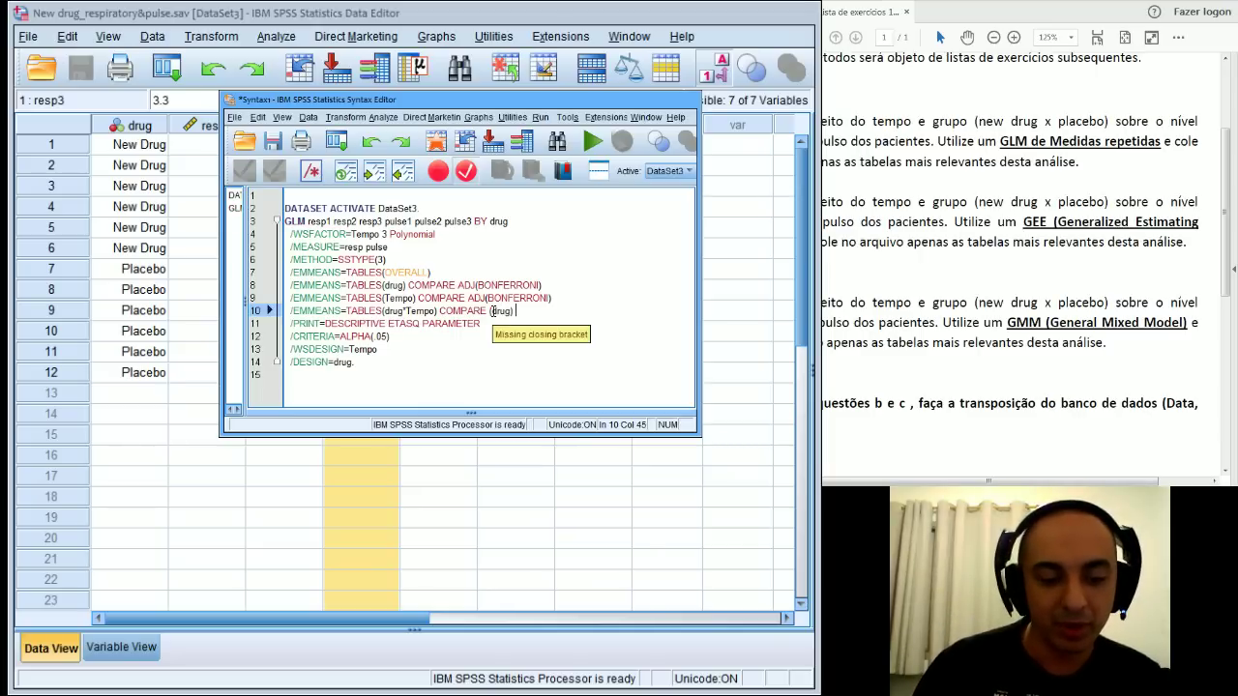
pyautogui.write(' ADJ')
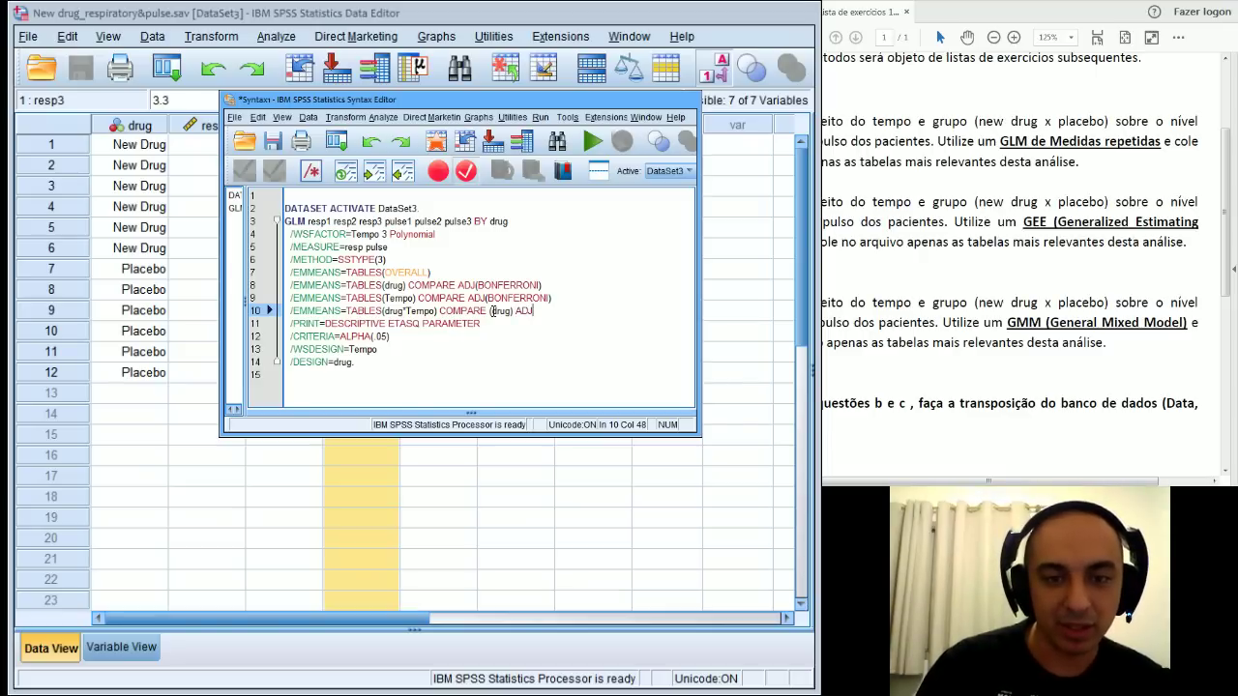
pyautogui.write(' (Bonferr')
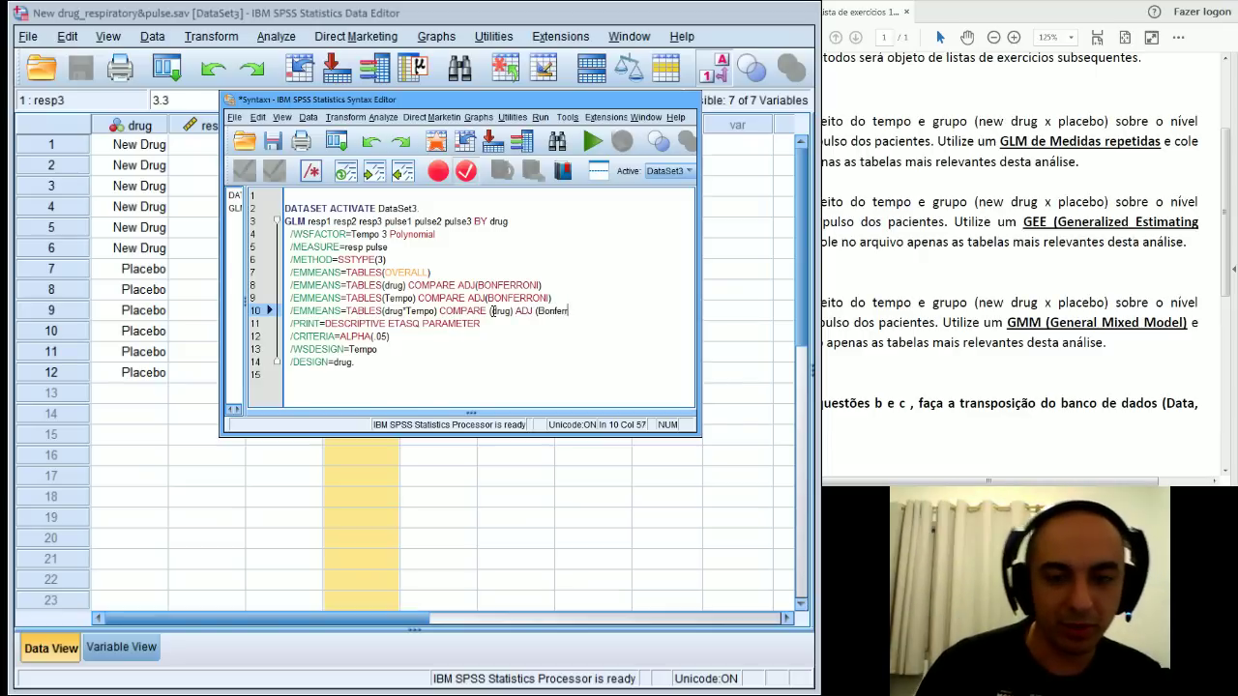
pyautogui.write('oni)')
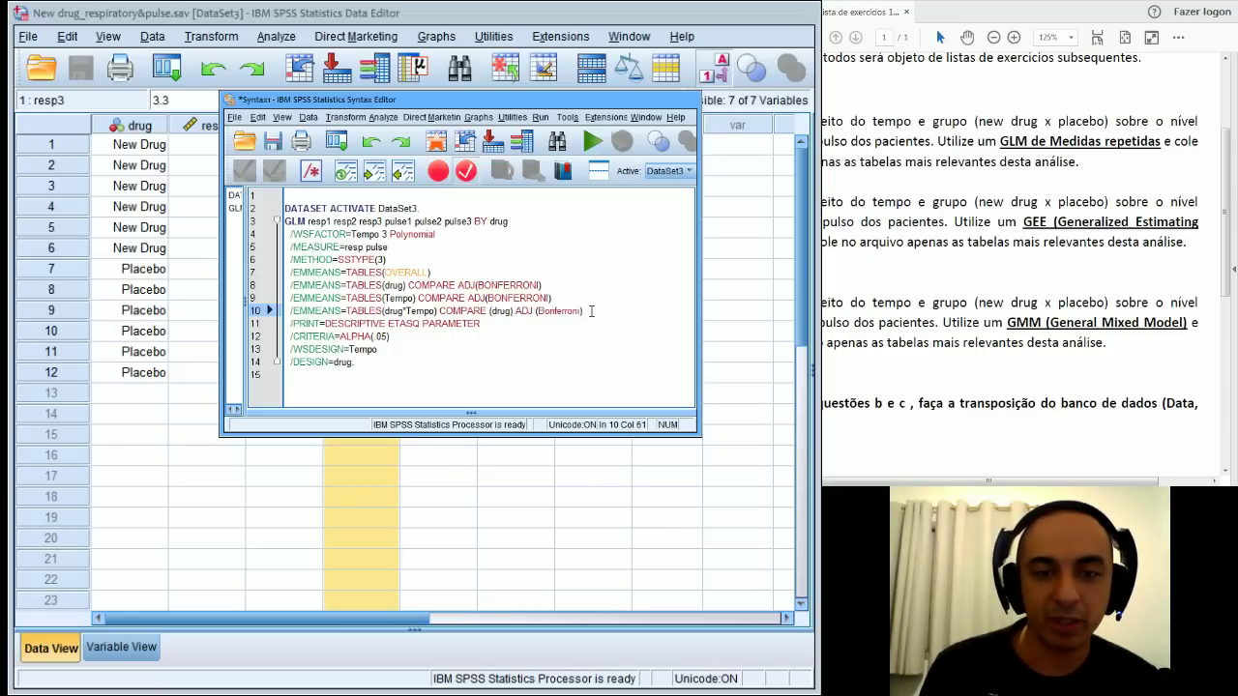
# Step: Duplicate the drug*Tempo EMMEANS line directly below itself and set the copy's comparison factor to Tempo
pyautogui.moveTo(591, 310); pyautogui.dragTo(145, 324)
pyautogui.hotkey('ctrl', 'c')
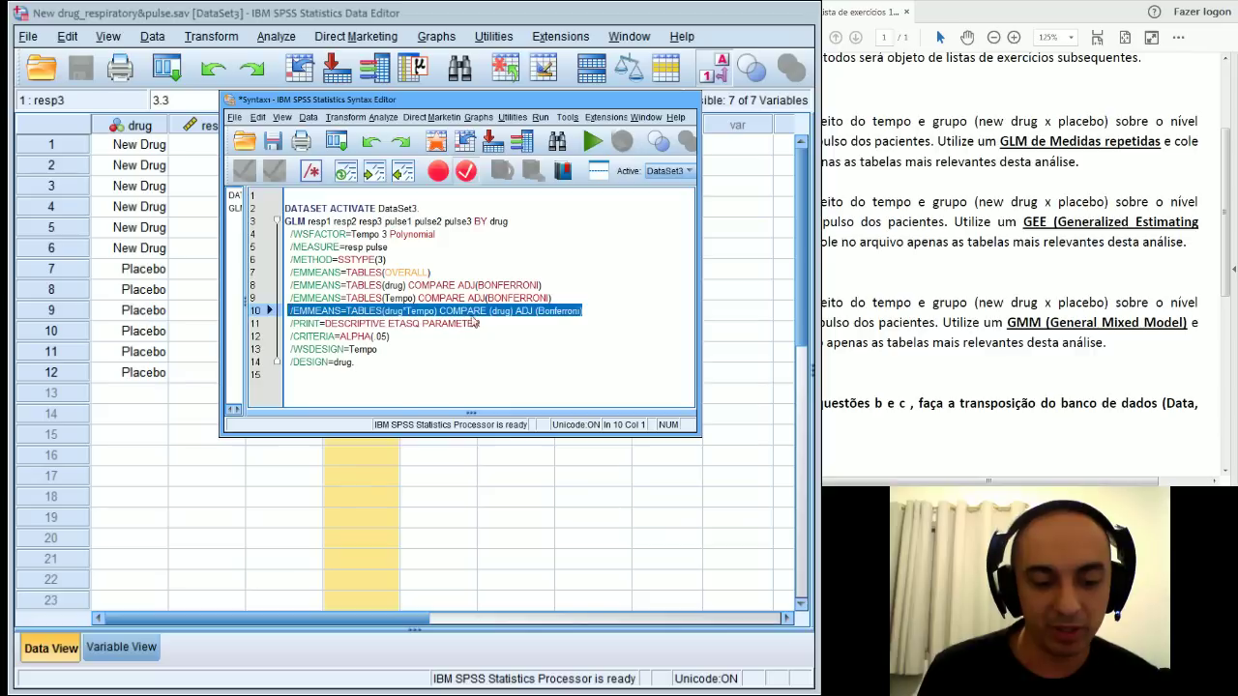
pyautogui.click(585, 312)
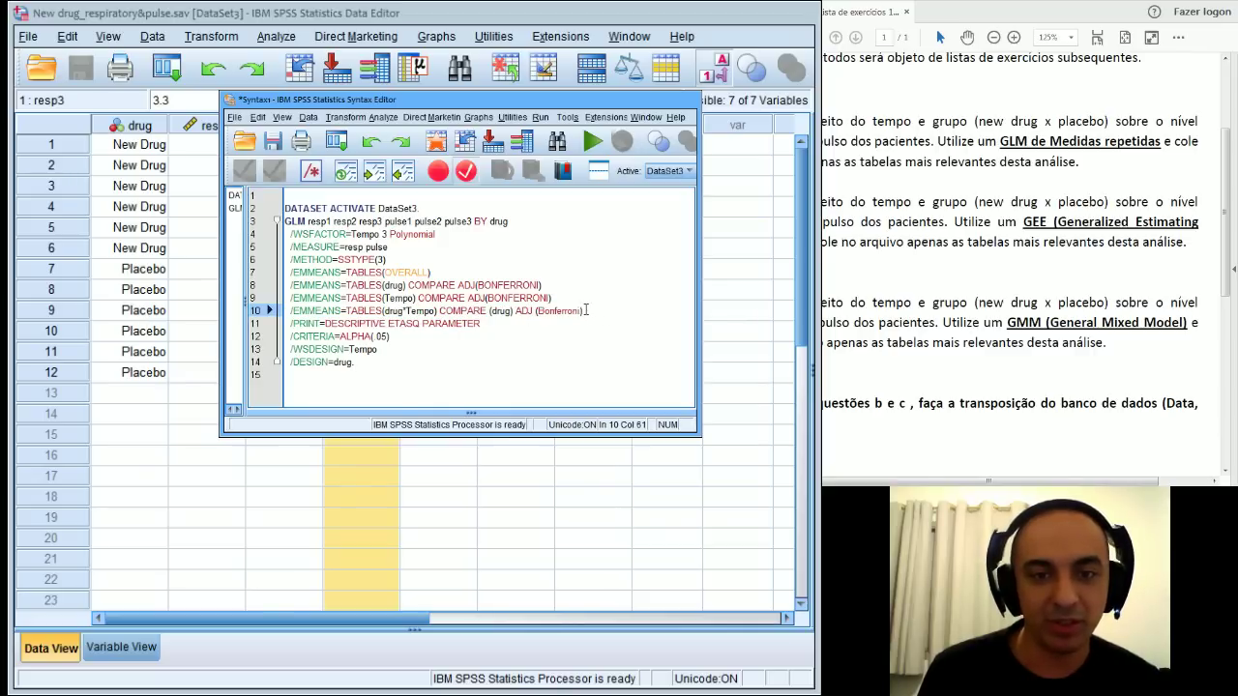
pyautogui.press('Return')
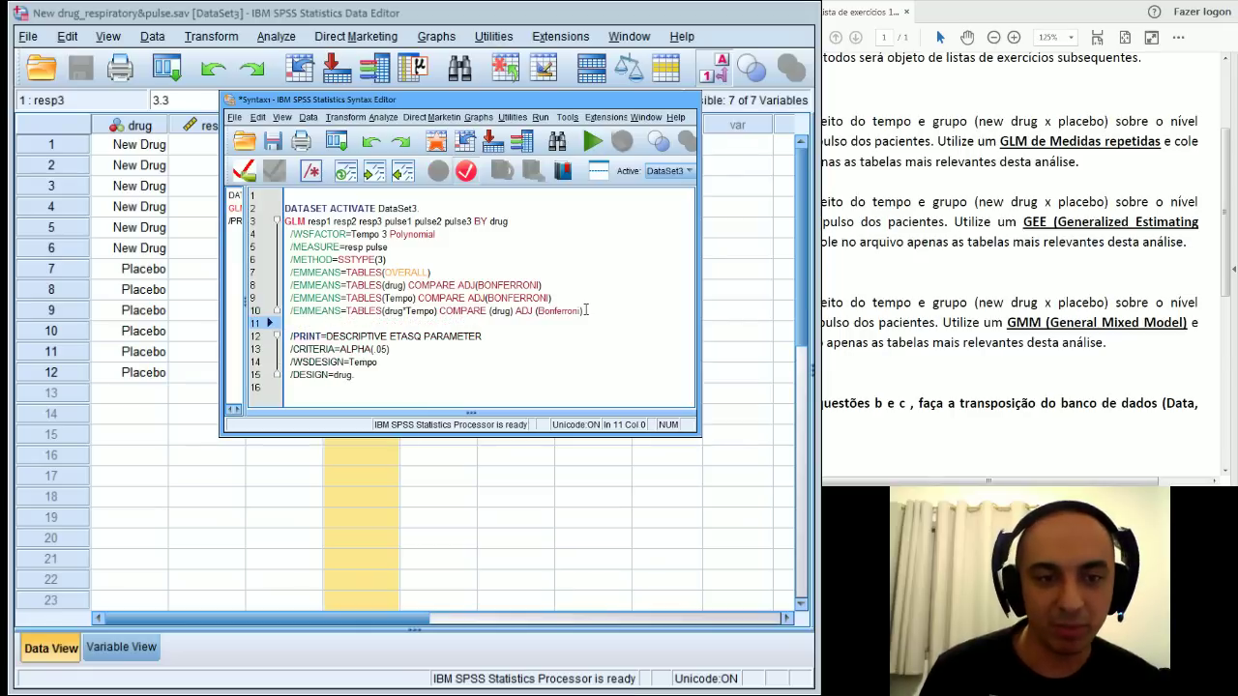
pyautogui.hotkey('ctrl', 'v')
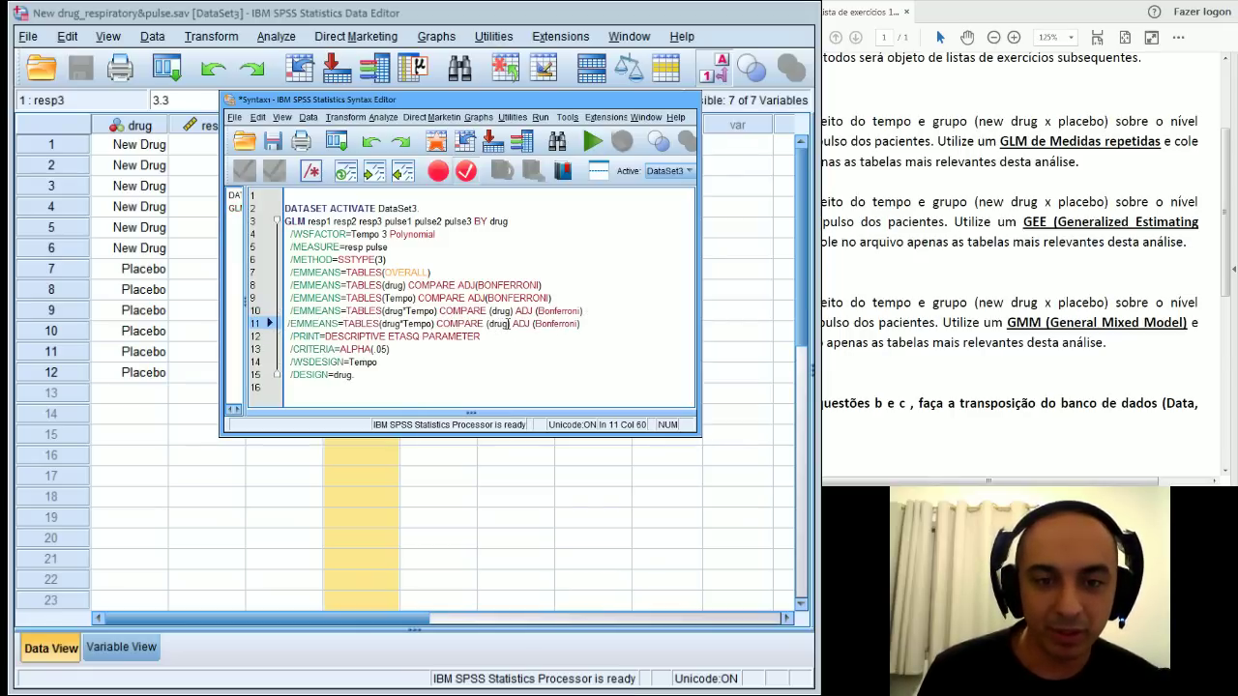
pyautogui.moveTo(508, 323); pyautogui.dragTo(488, 323)
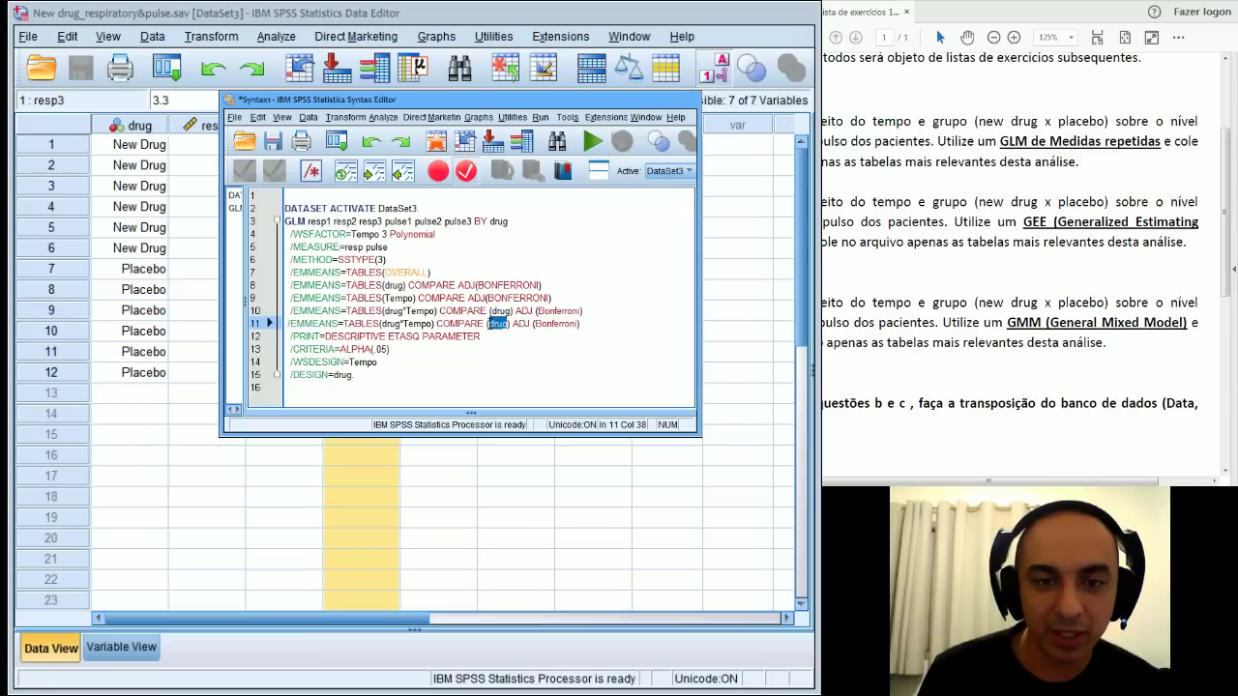
pyautogui.write('Tempo')
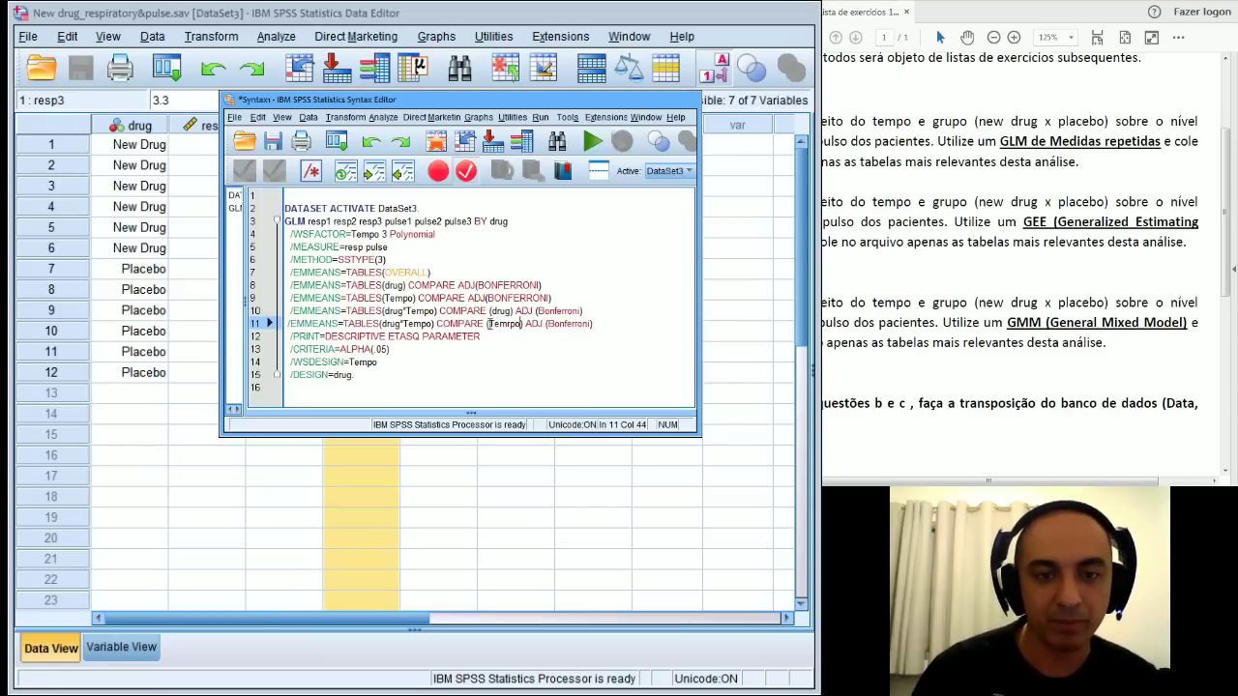
pyautogui.write(')')
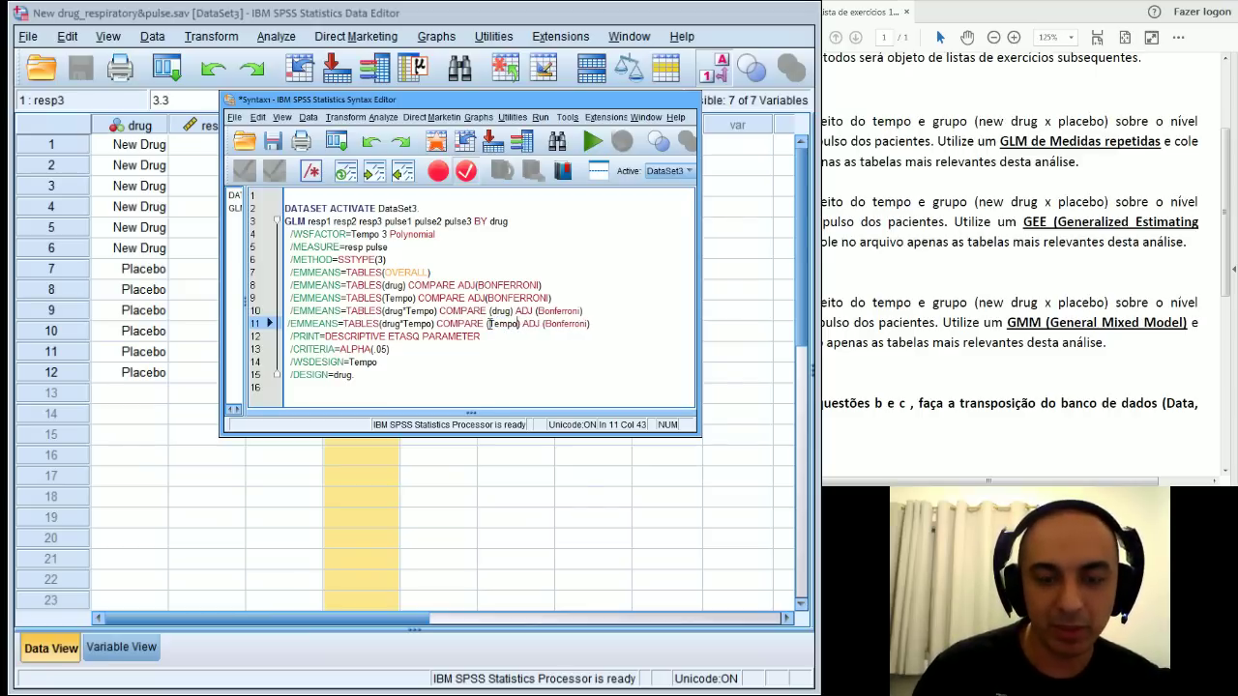
# Step: Run the complete GLM syntax and bring up the Descriptive Statistics table in the maximized output window
pyautogui.click(493, 348)
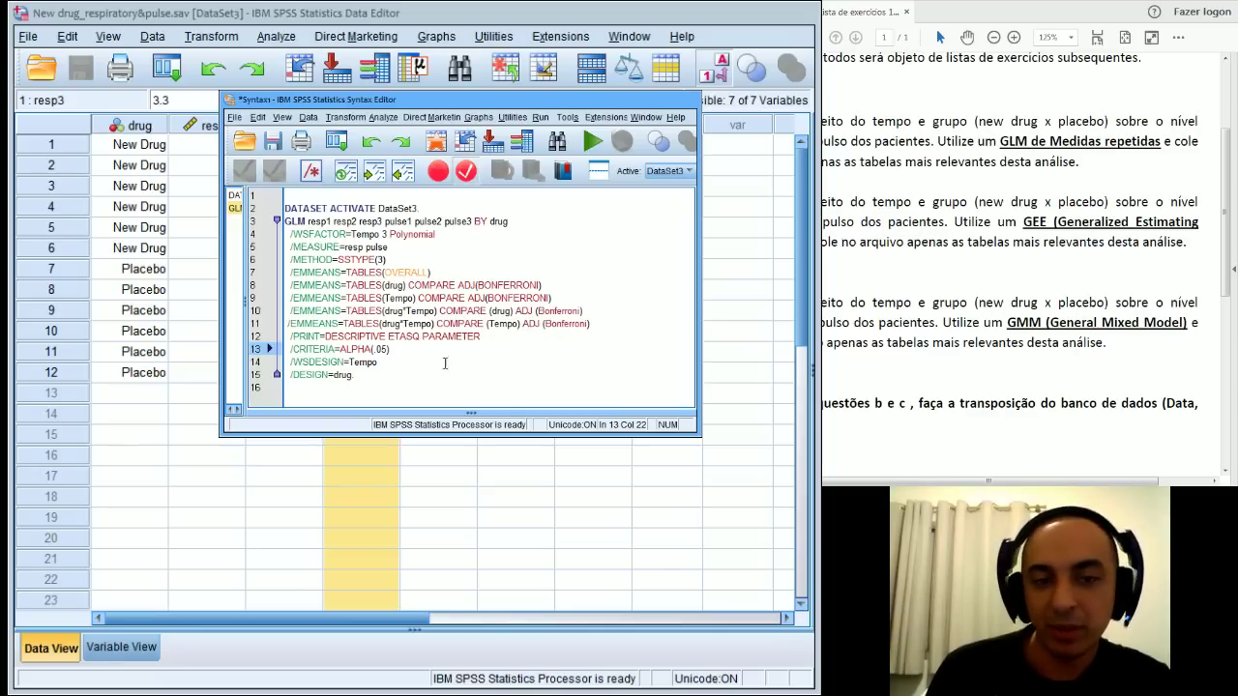
pyautogui.moveTo(369, 378); pyautogui.dragTo(139, 178)
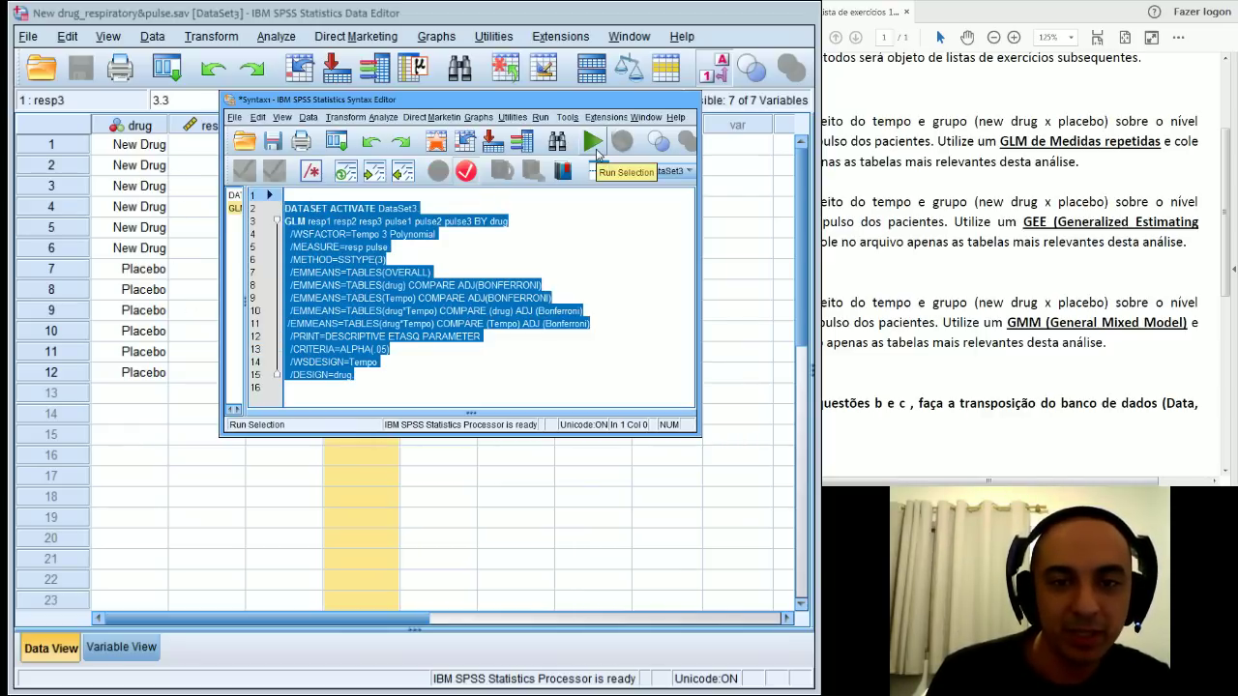
pyautogui.click(594, 145)
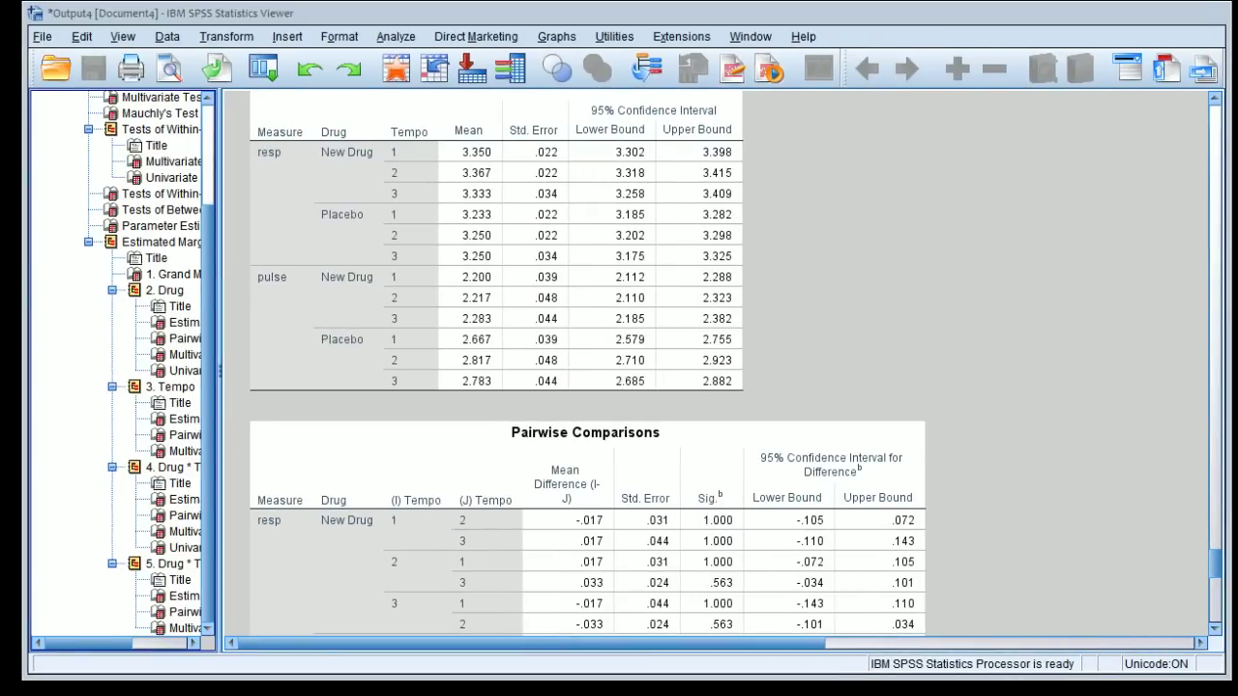
pyautogui.moveTo(1221, 560); pyautogui.dragTo(1220, 154)
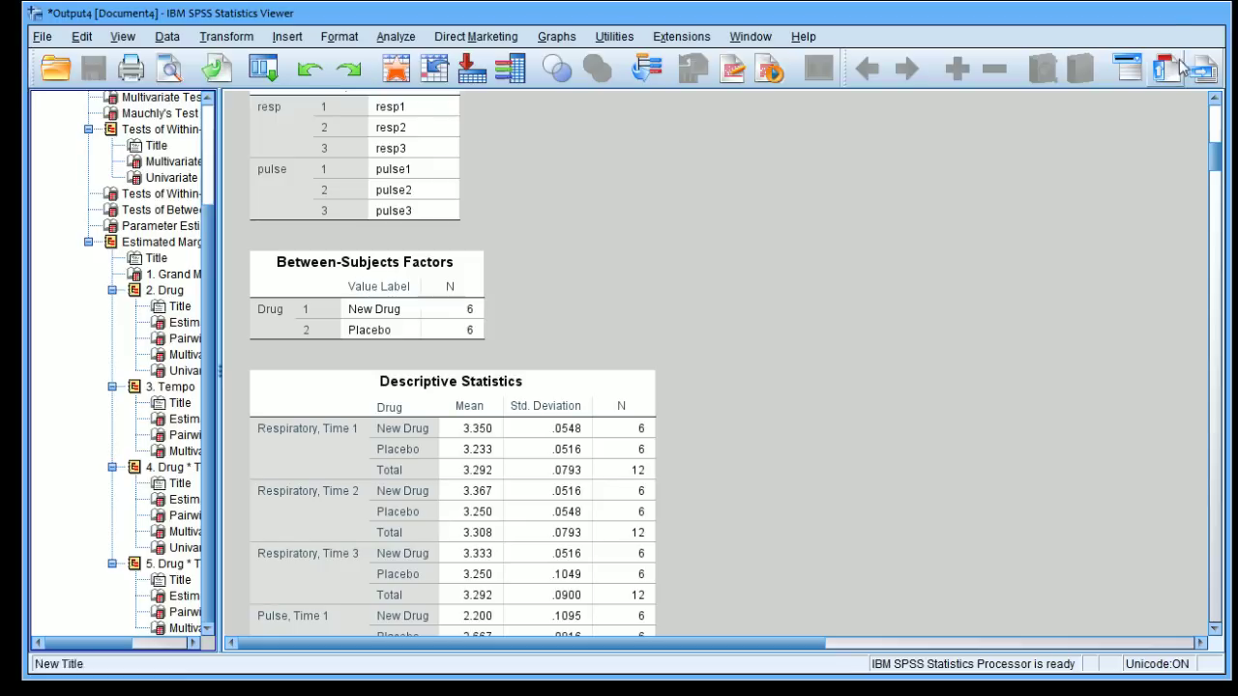
pyautogui.click(1177, 13)
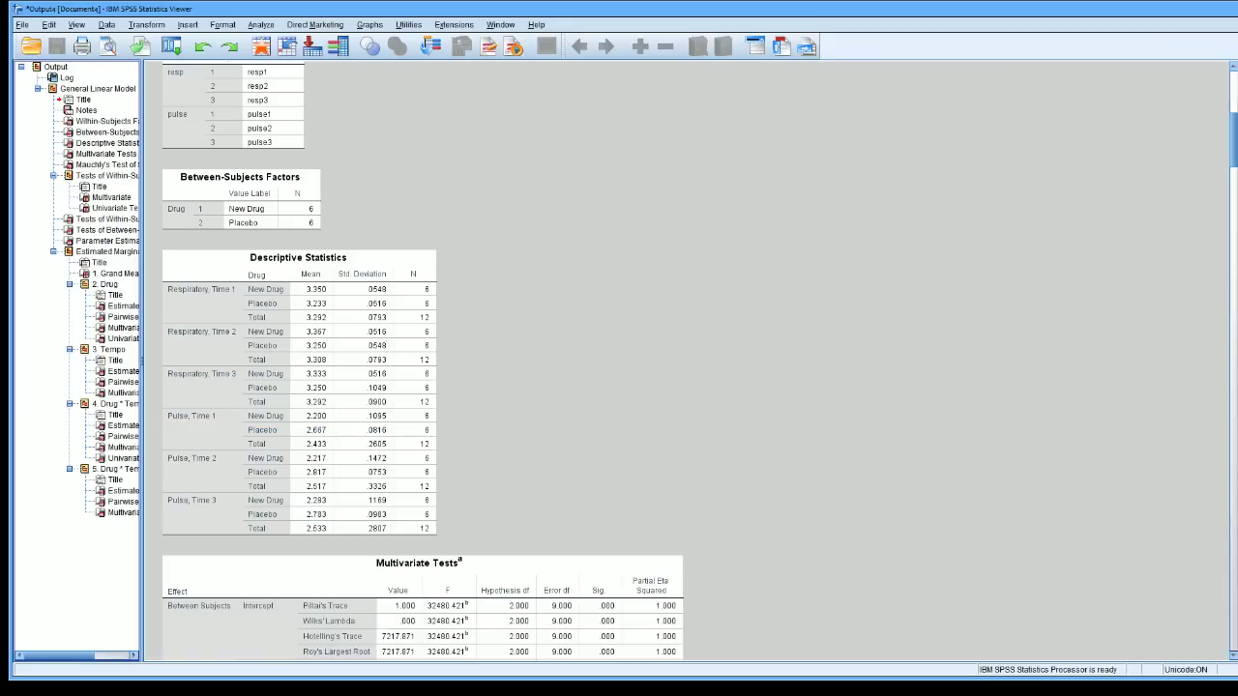
# Step: Restore the maximized output window and shrink it to a smaller size for a closer view of the tables
pyautogui.click(1202, 10)
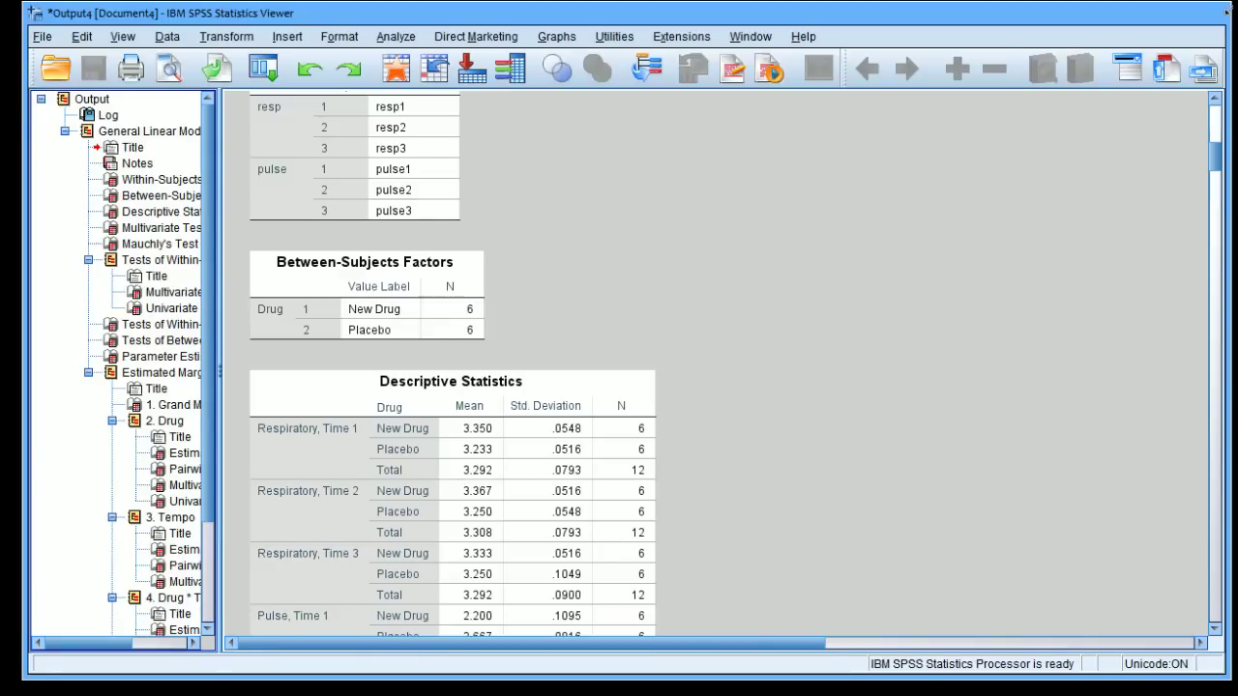
pyautogui.moveTo(1228, 12); pyautogui.dragTo(1082, 12)
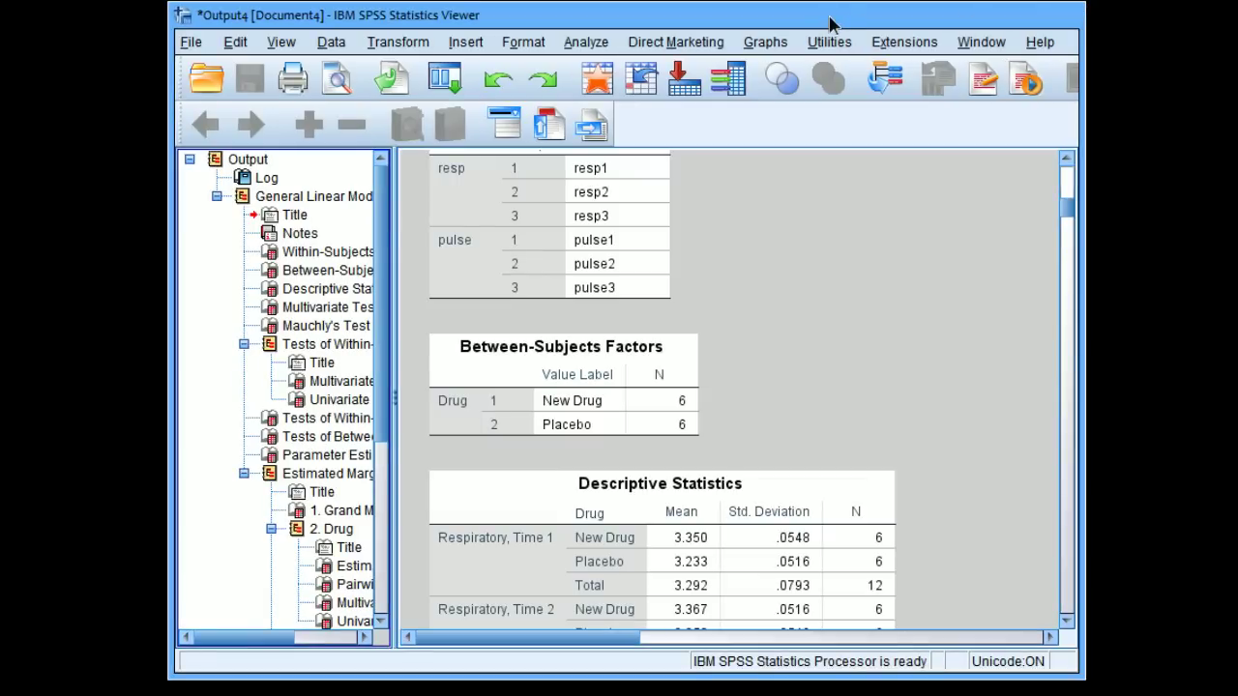
pyautogui.moveTo(790, 674); pyautogui.dragTo(767, 573)
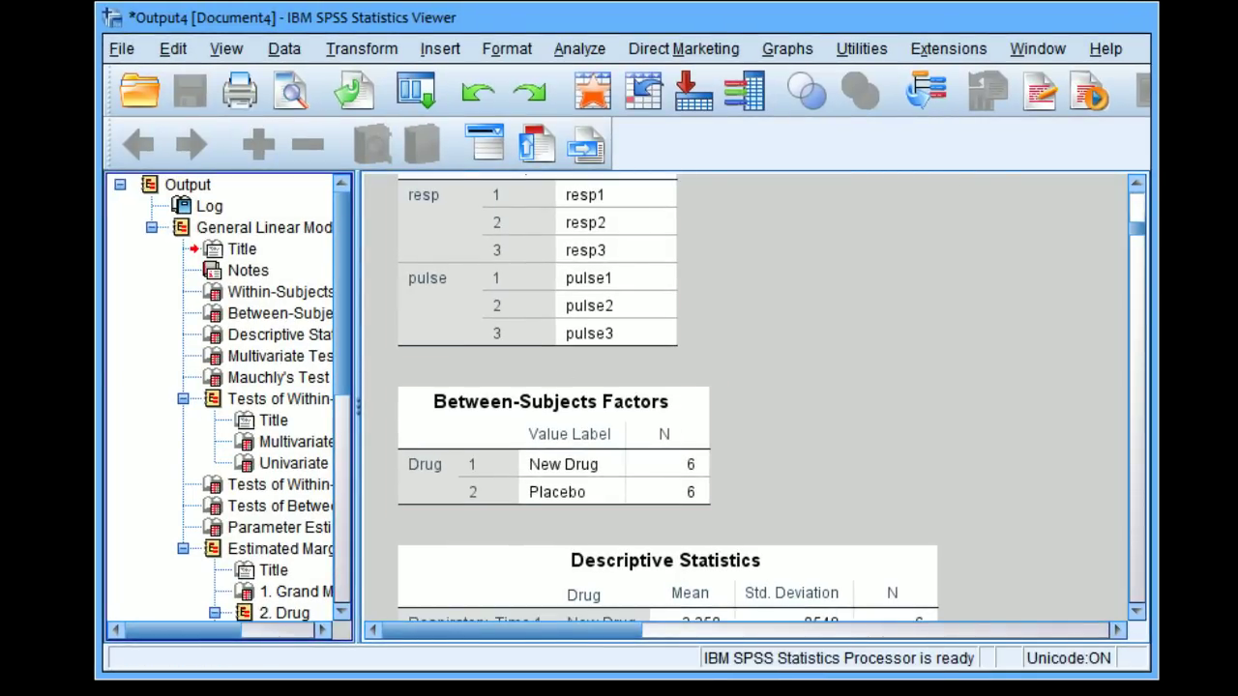
# Step: Examine the Within-Subjects Factors, Between-Subjects Factors and Descriptive Statistics tables for respiratory level and pulse
pyautogui.click(1135, 183)
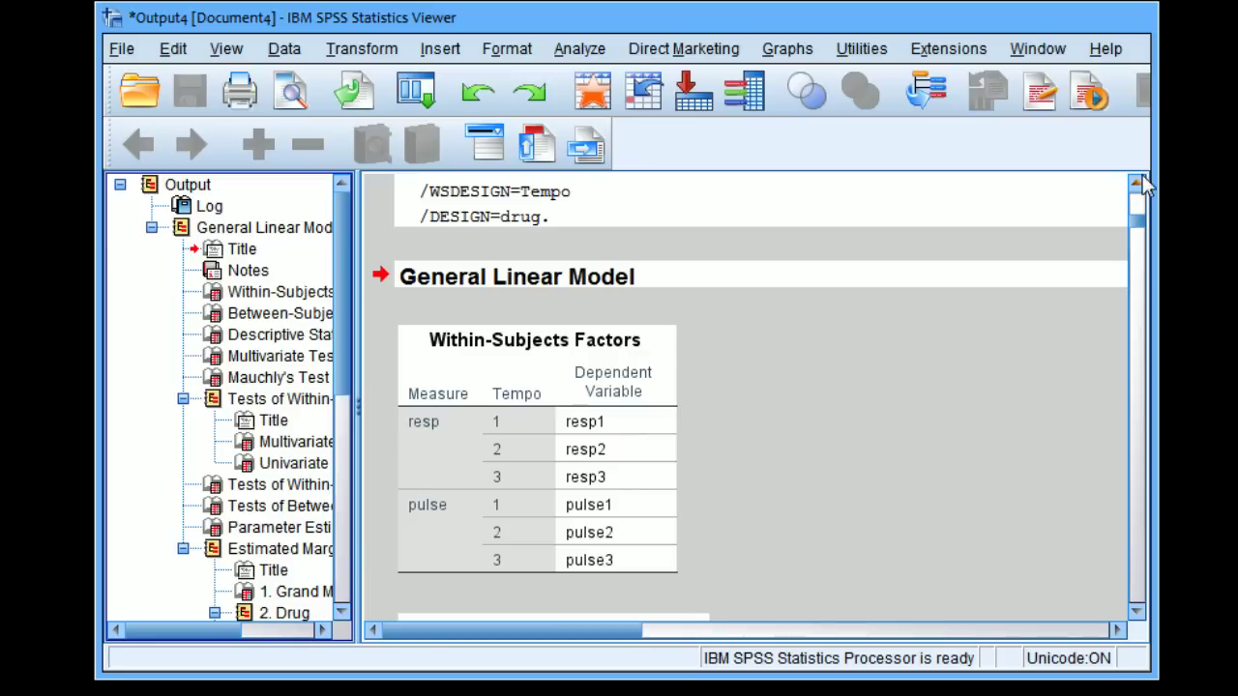
pyautogui.click(1137, 613)
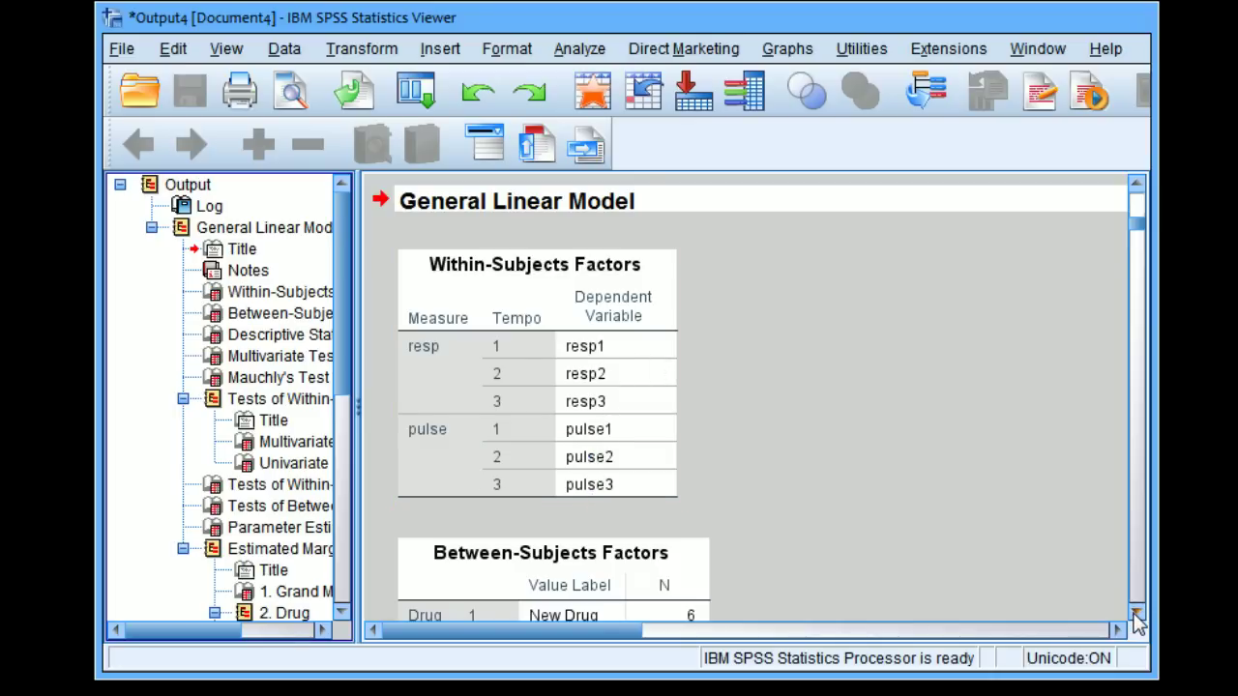
pyautogui.moveTo(1137, 619); pyautogui.dragTo(1137, 619)
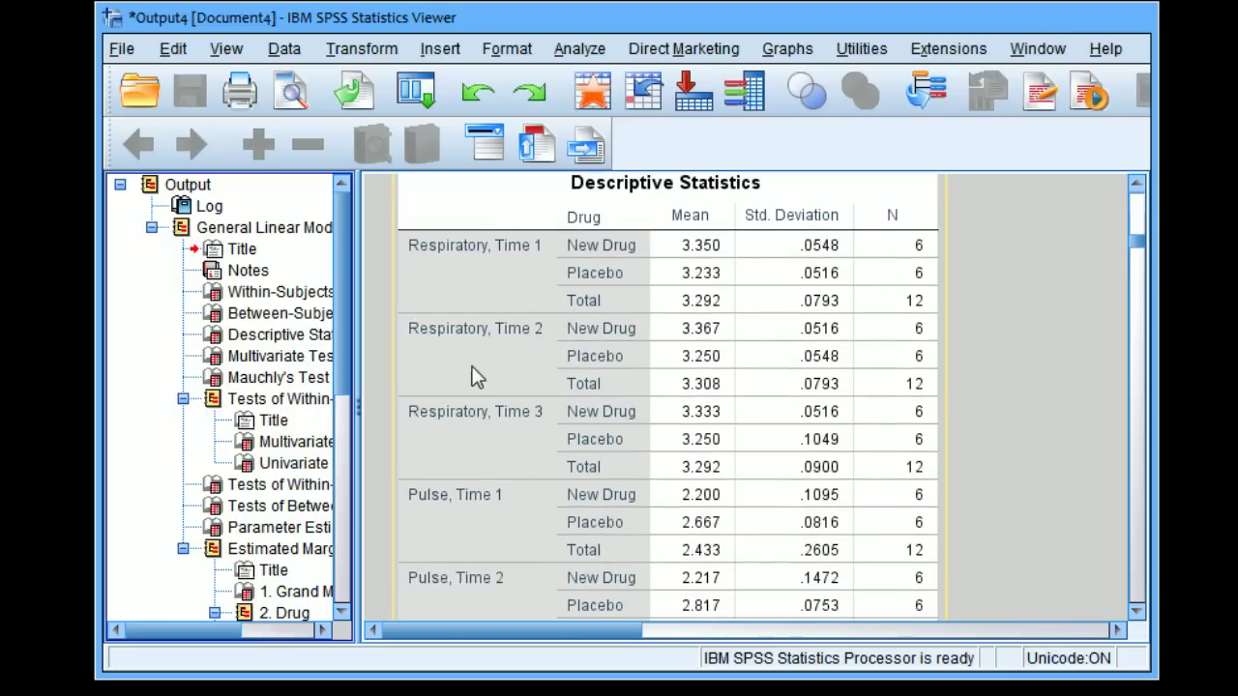
# Step: Widen the output window and examine Mauchly's Test of Sphericity for resp and pulse, including the Epsilon columns
pyautogui.moveTo(1139, 611); pyautogui.dragTo(1141, 614)
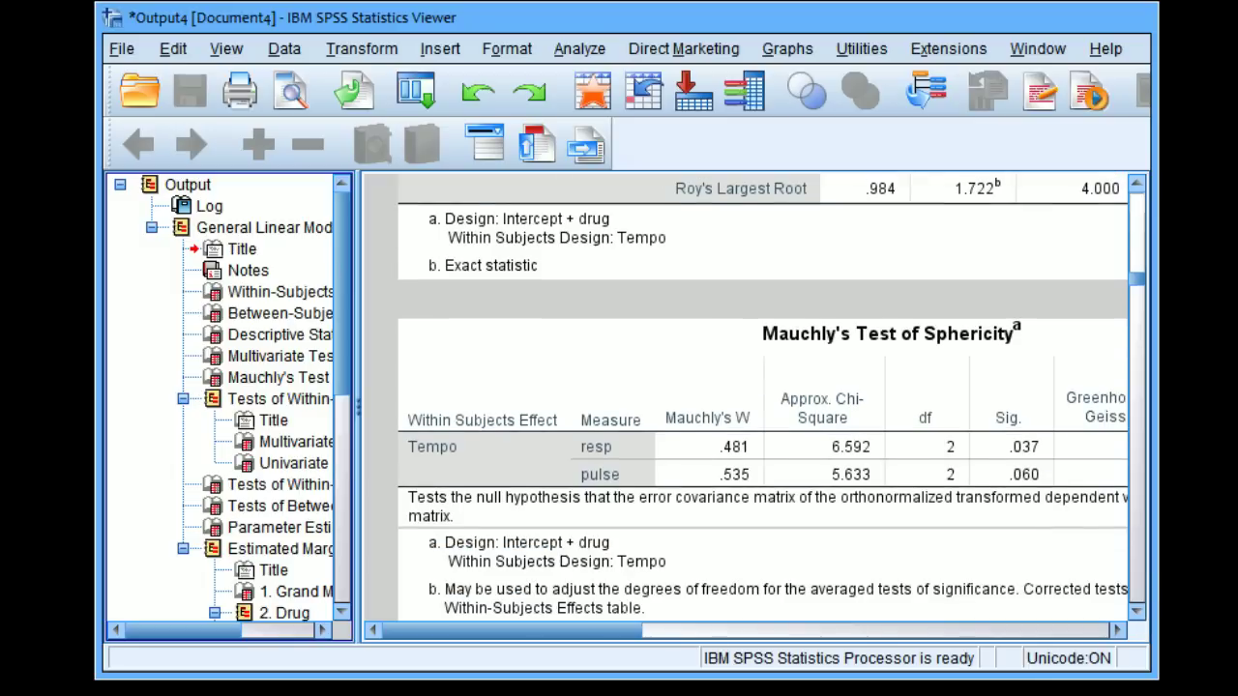
pyautogui.moveTo(1149, 406); pyautogui.dragTo(1233, 390)
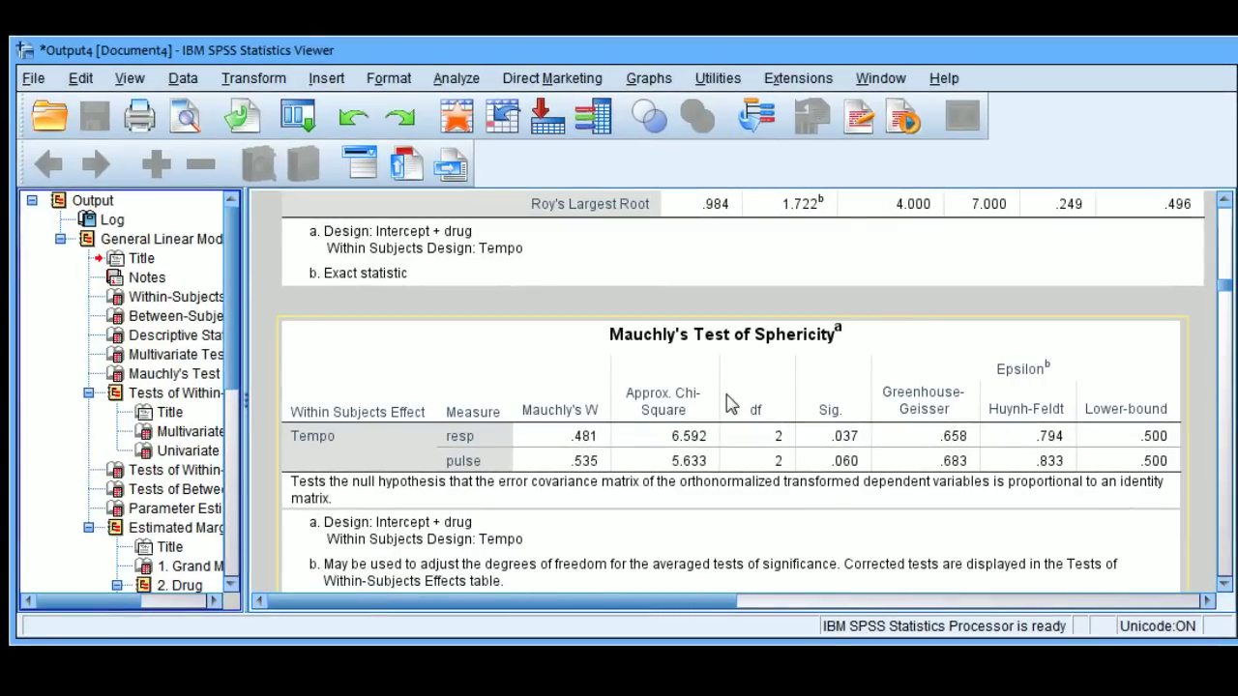
pyautogui.click(1223, 584)
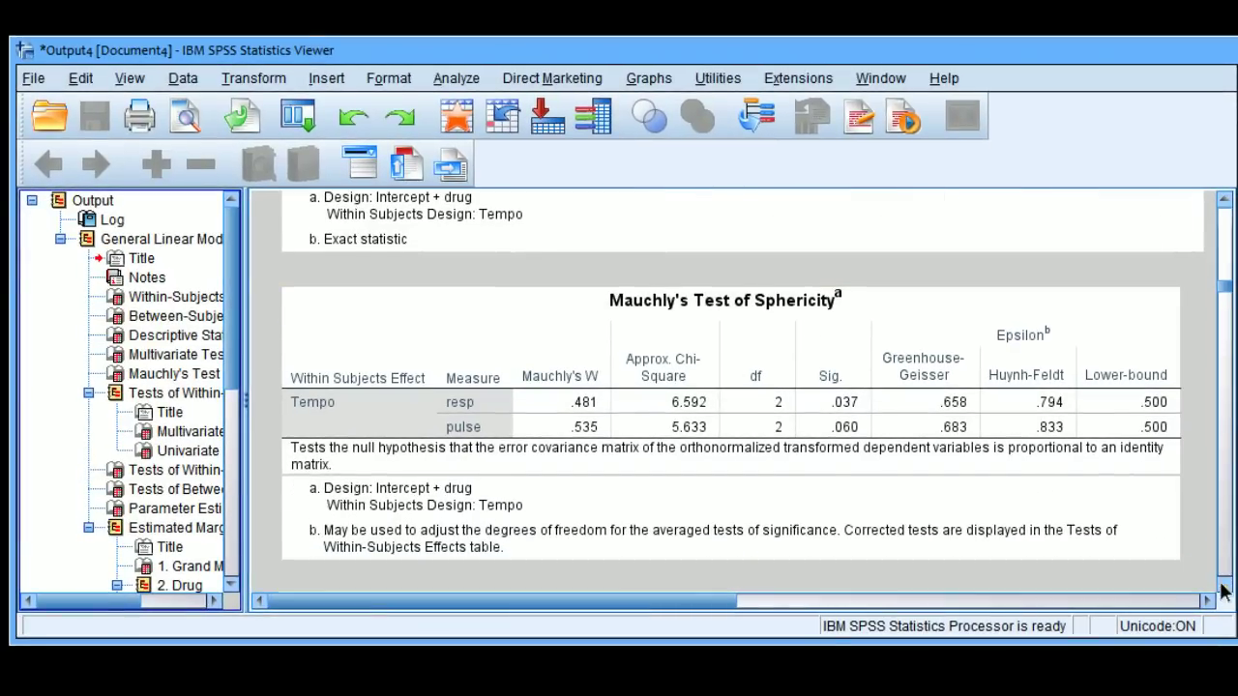
pyautogui.click(1224, 584)
pyautogui.click(1223, 584)
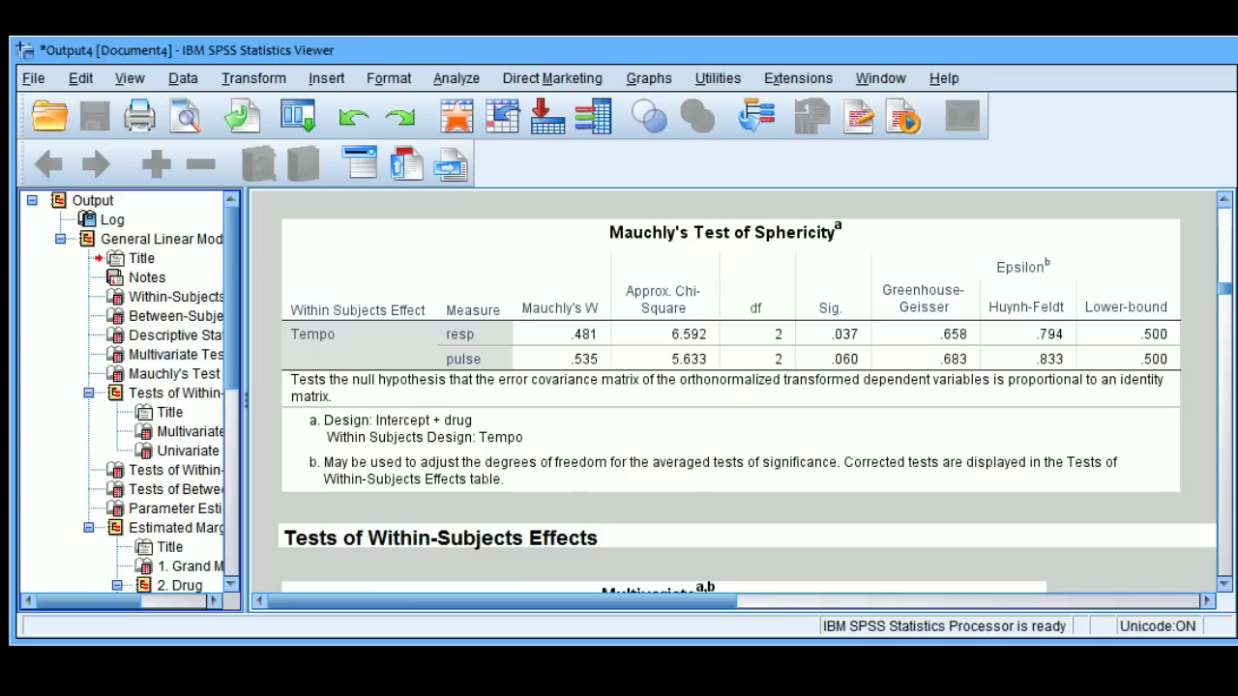
pyautogui.click(917, 416)
# Step: Compare the Tempo rows of the within-subjects Univariate Tests table with the Mauchly sphericity results for each measure
pyautogui.click(1225, 590)
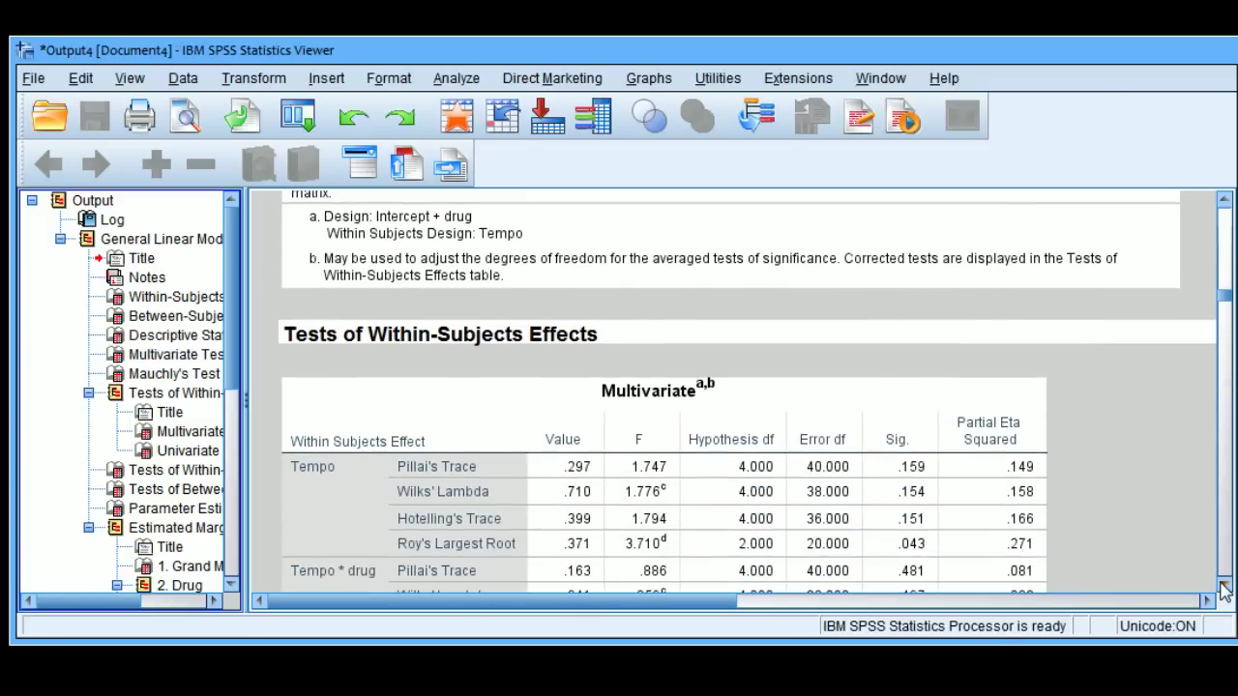
pyautogui.moveTo(1224, 590); pyautogui.dragTo(1225, 590)
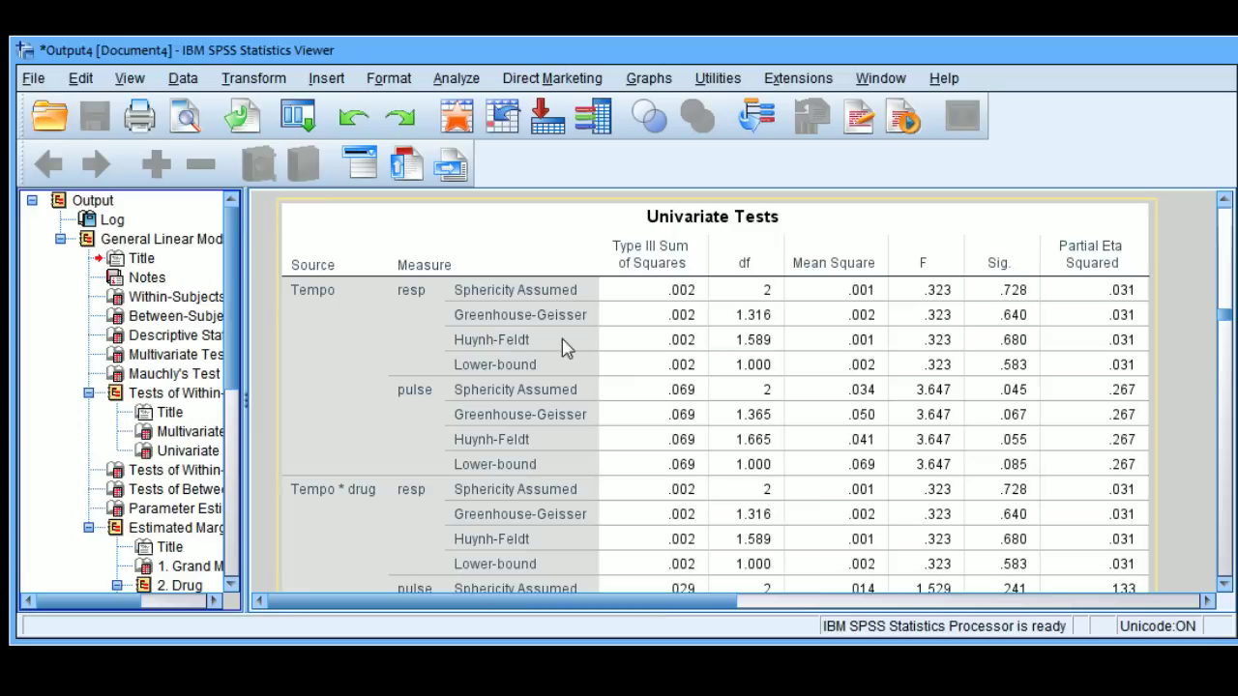
pyautogui.click(1226, 214)
pyautogui.click(1226, 215)
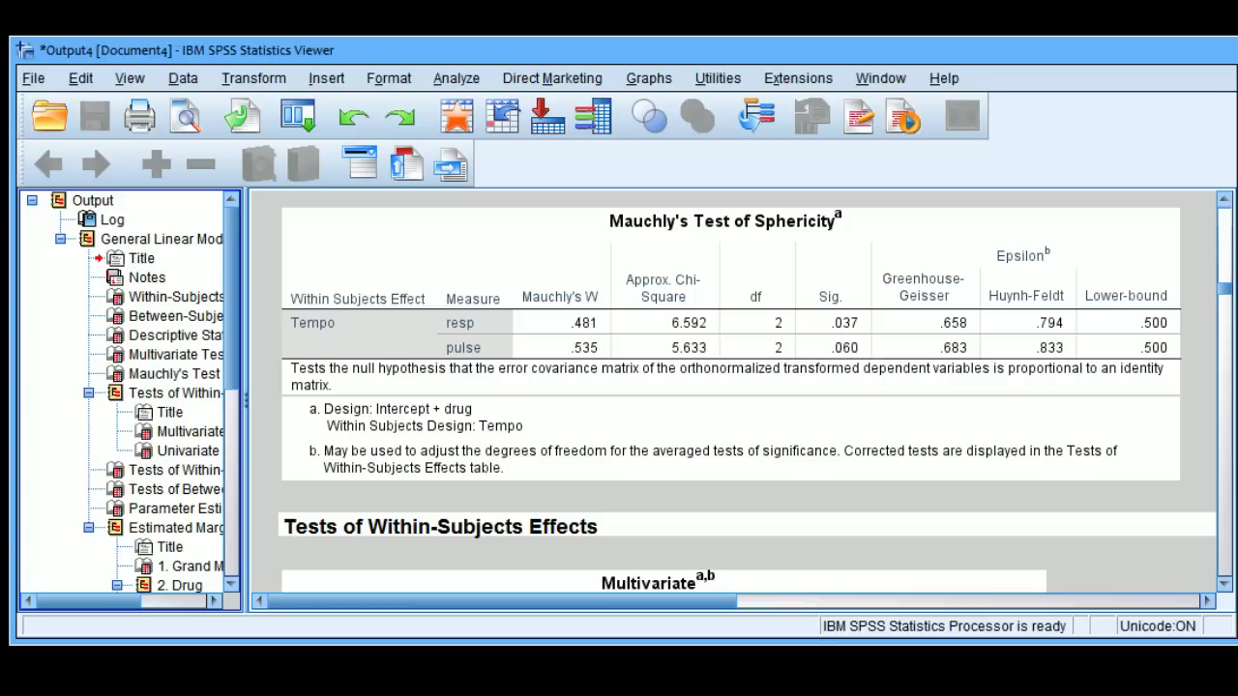
pyautogui.scroll(-5, 1223, 593)
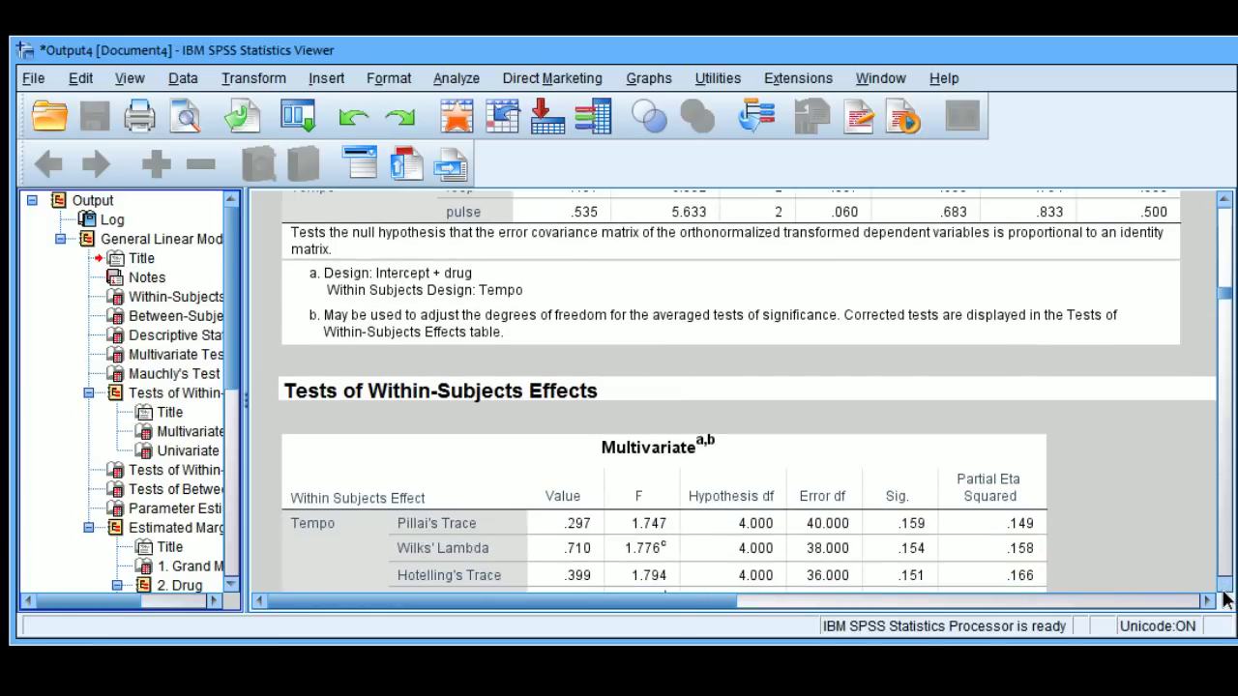
pyautogui.scroll(-8, 1223, 600)
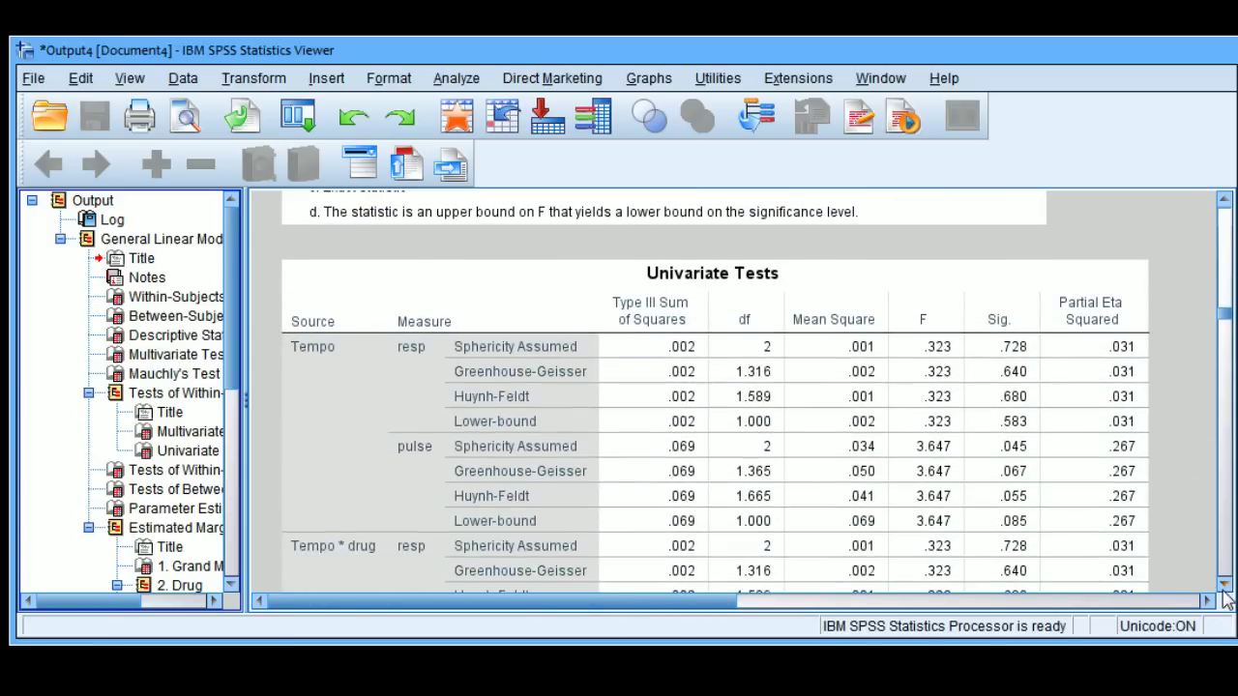
pyautogui.click(1024, 539)
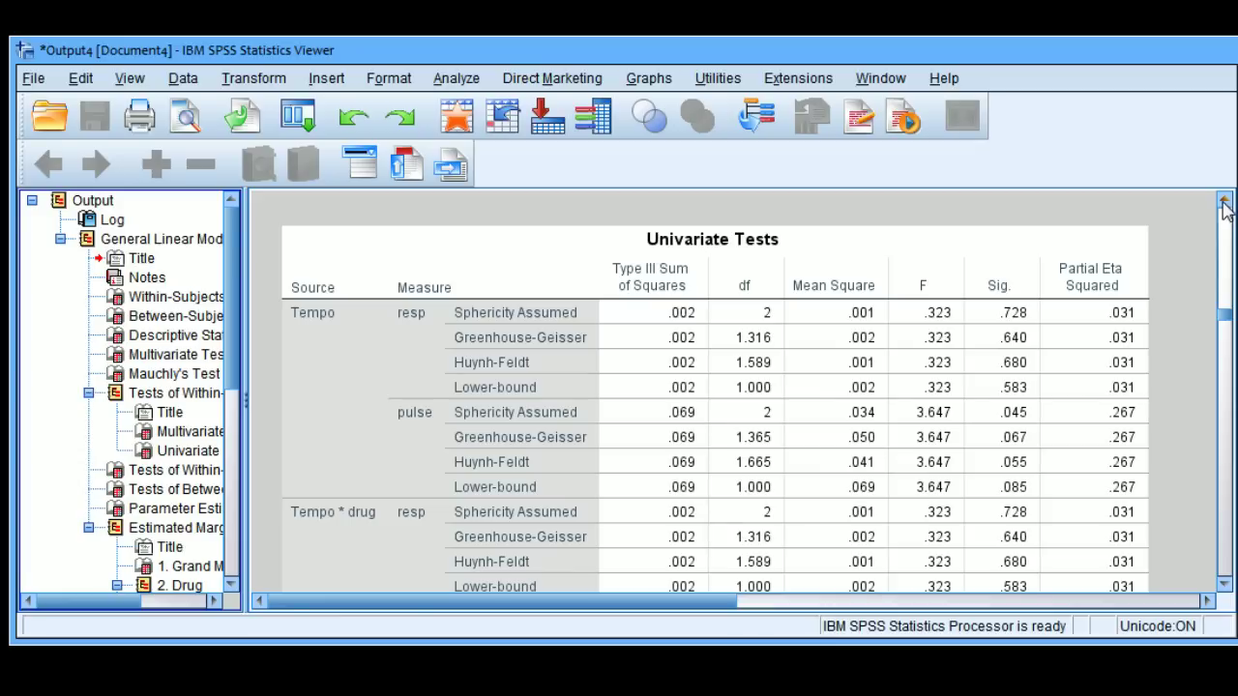
# Step: Recheck Mauchly's test, the Multivariate table and the Univariate Tests rows for Tempo and Tempo * drug
pyautogui.scroll(5, 1225, 206)
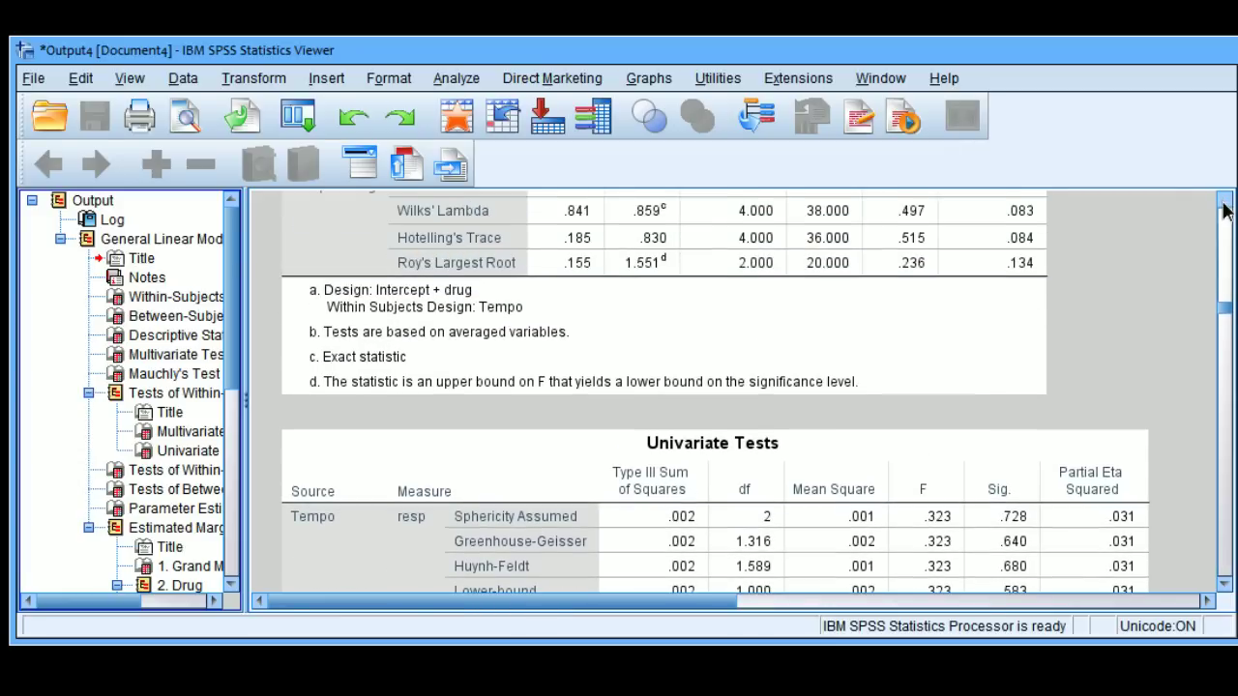
pyautogui.scroll(6, 1225, 206)
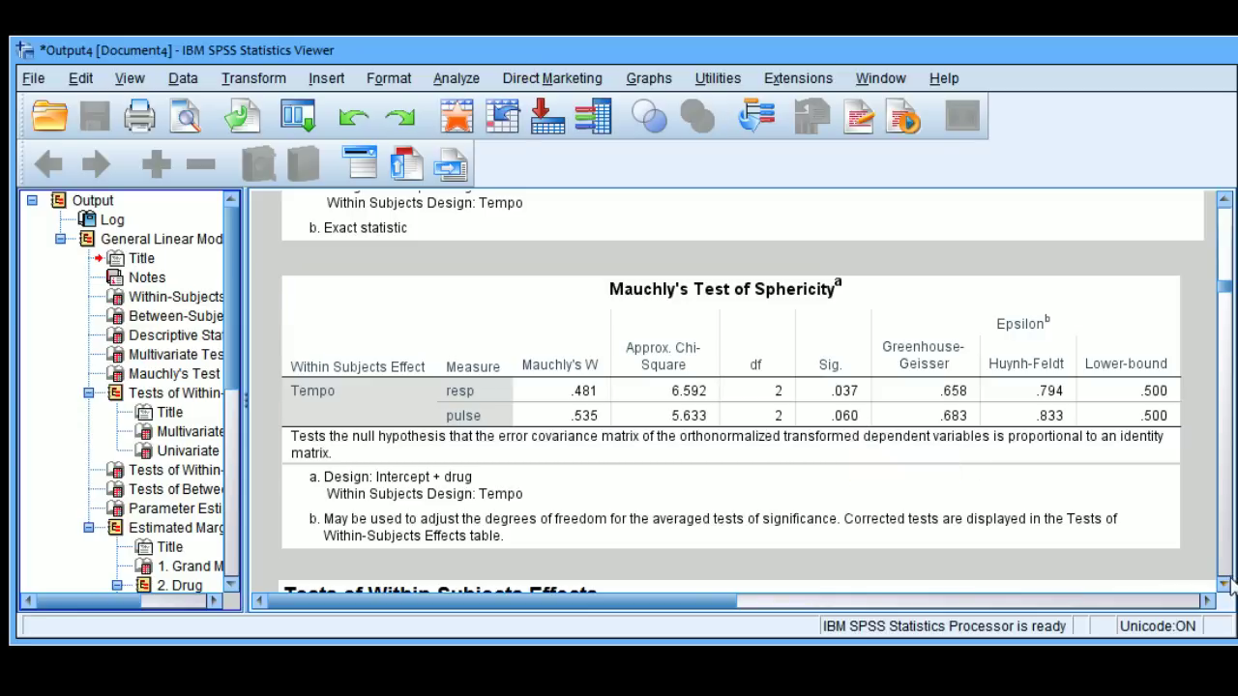
pyautogui.scroll(-10, 1225, 592)
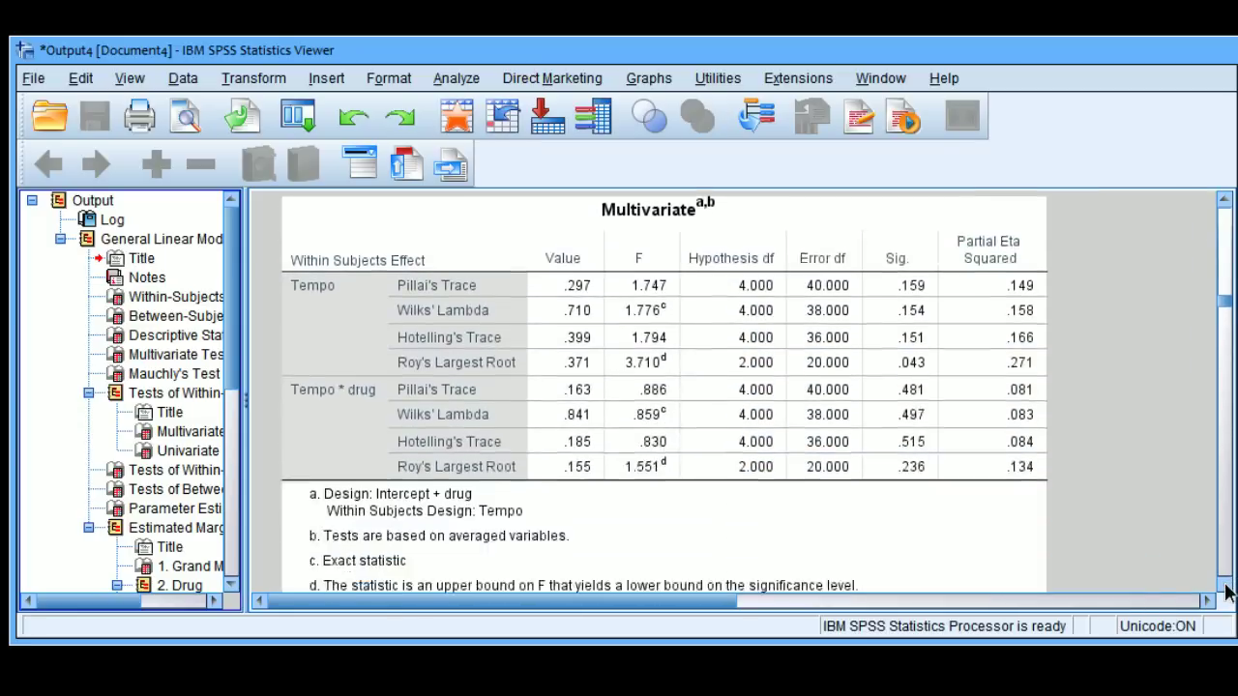
pyautogui.scroll(-3, 1224, 592)
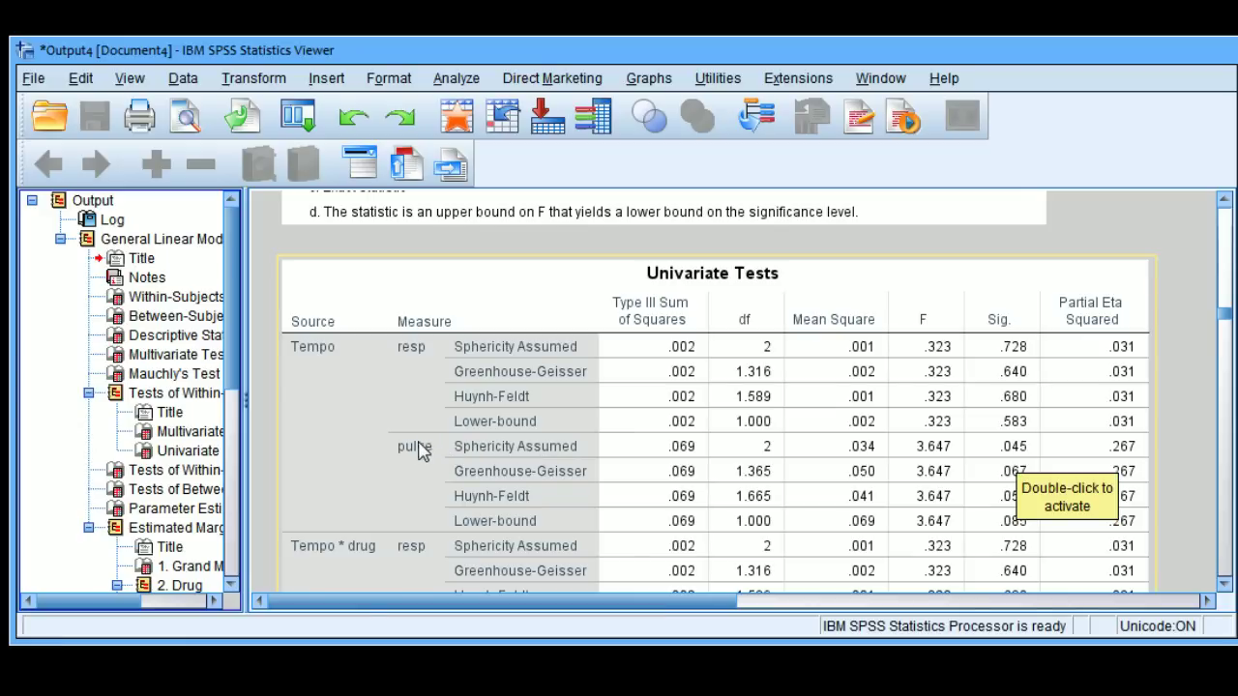
pyautogui.click(1224, 587)
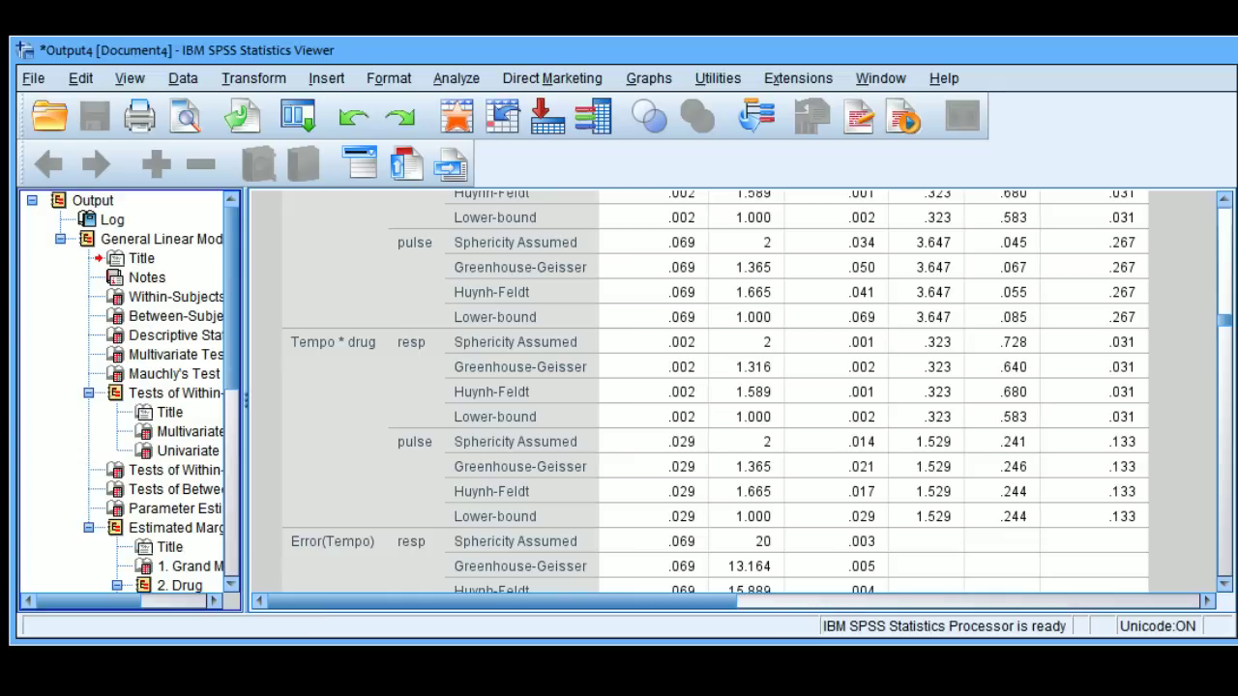
pyautogui.click(1125, 474)
pyautogui.click(1224, 202)
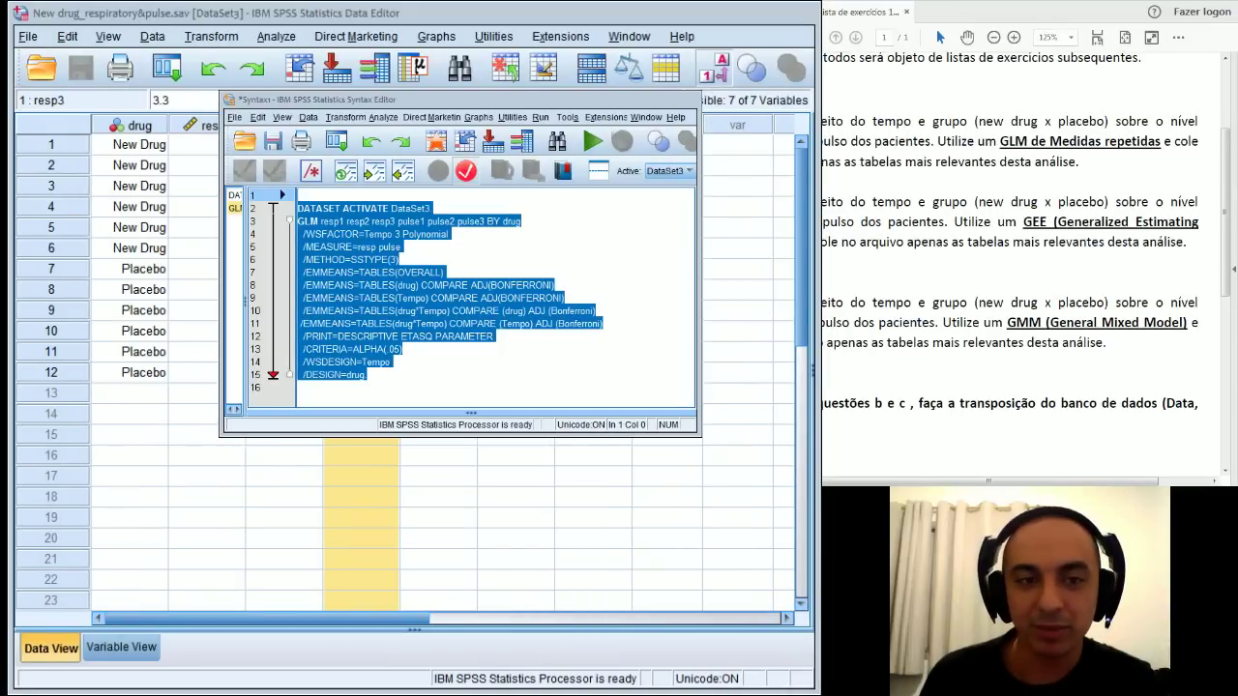
# Step: Move the Syntax Editor window aside and review the Tempo, Tempo * drug and Error(Tempo) rows of the Univariate Tests table
pyautogui.moveTo(387, 99); pyautogui.dragTo(486, 320)
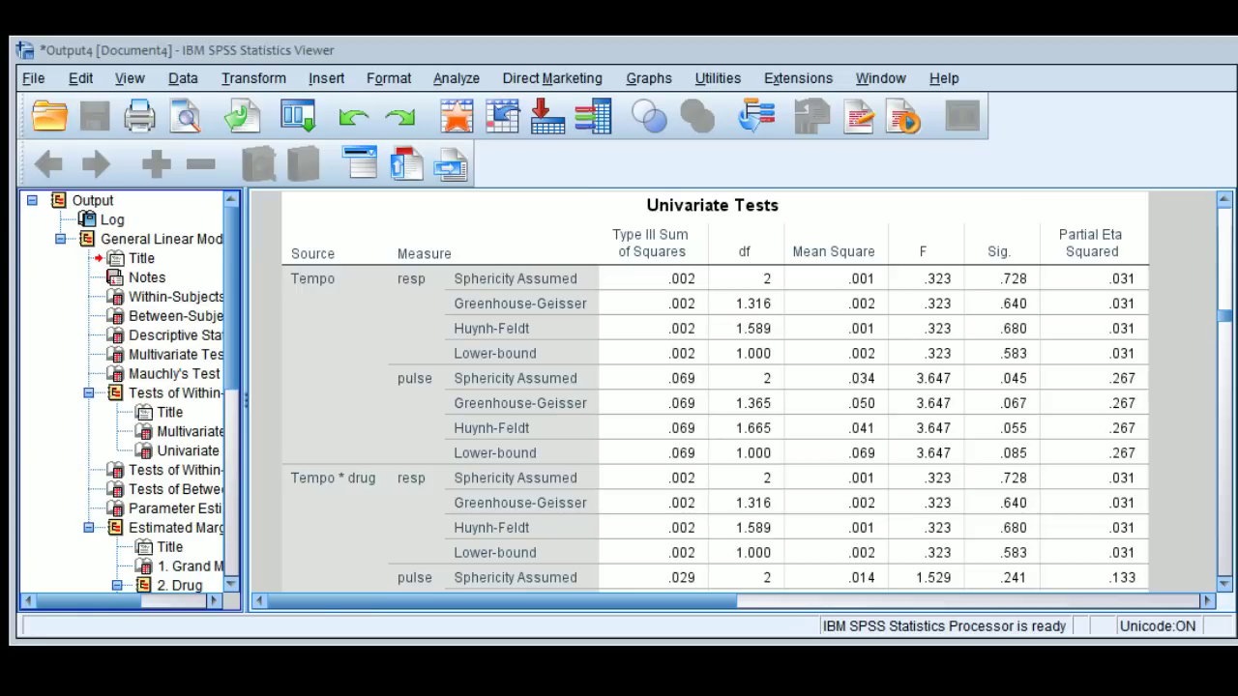
pyautogui.click(1224, 585)
pyautogui.click(324, 266)
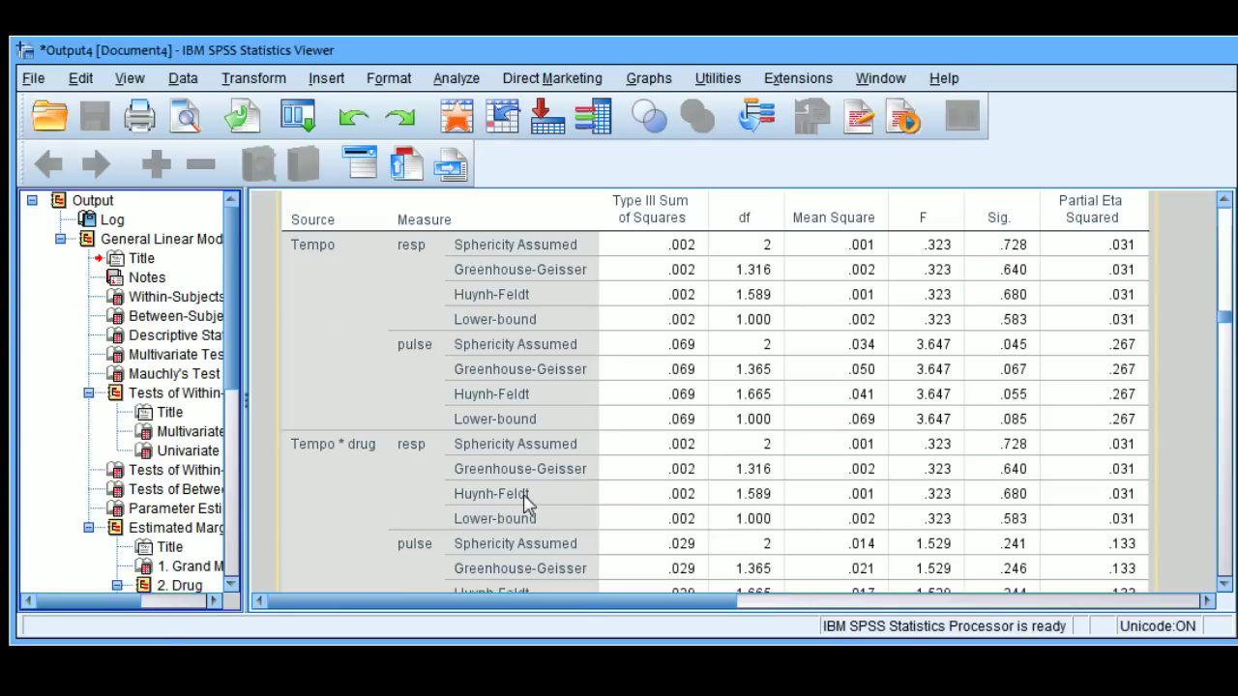
pyautogui.click(1224, 585)
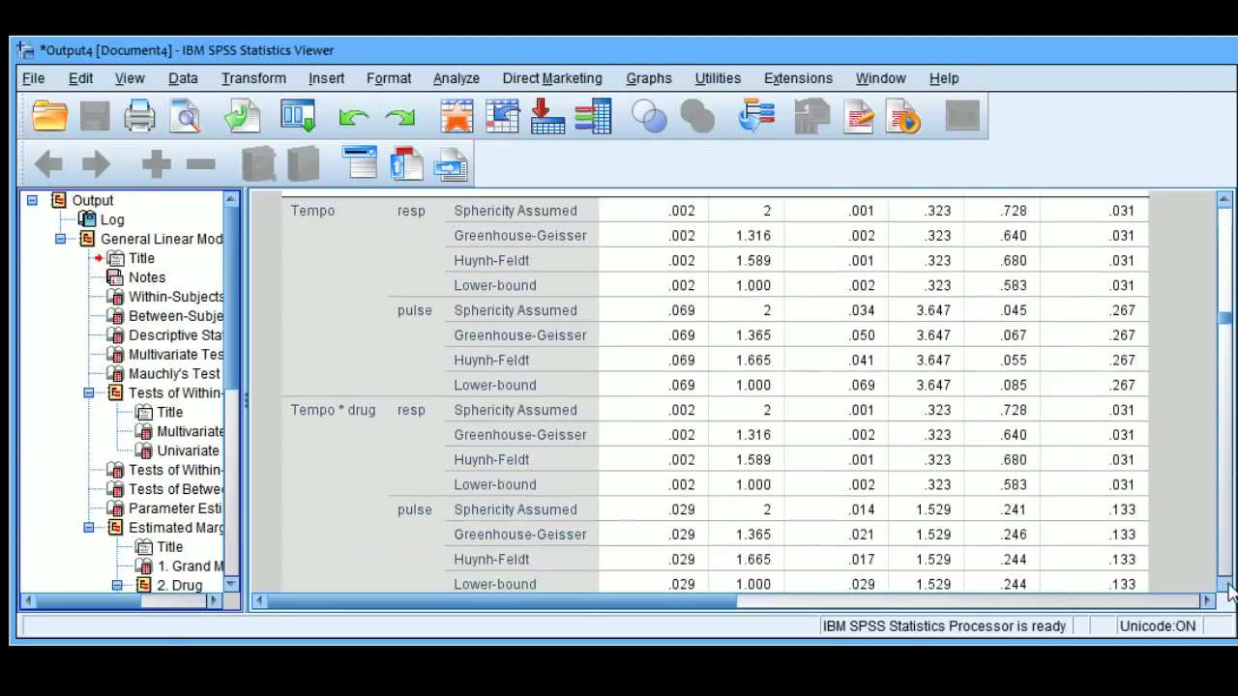
pyautogui.click(1225, 584)
pyautogui.click(1224, 584)
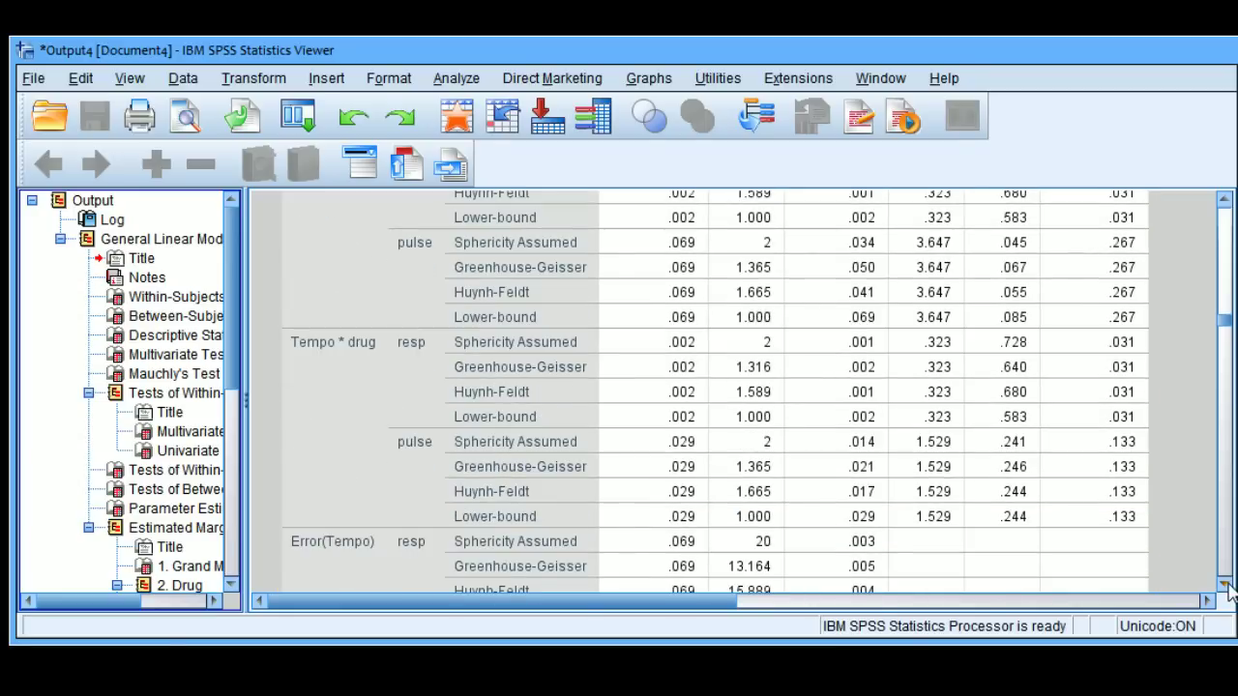
pyautogui.click(1225, 586)
pyautogui.click(1225, 586)
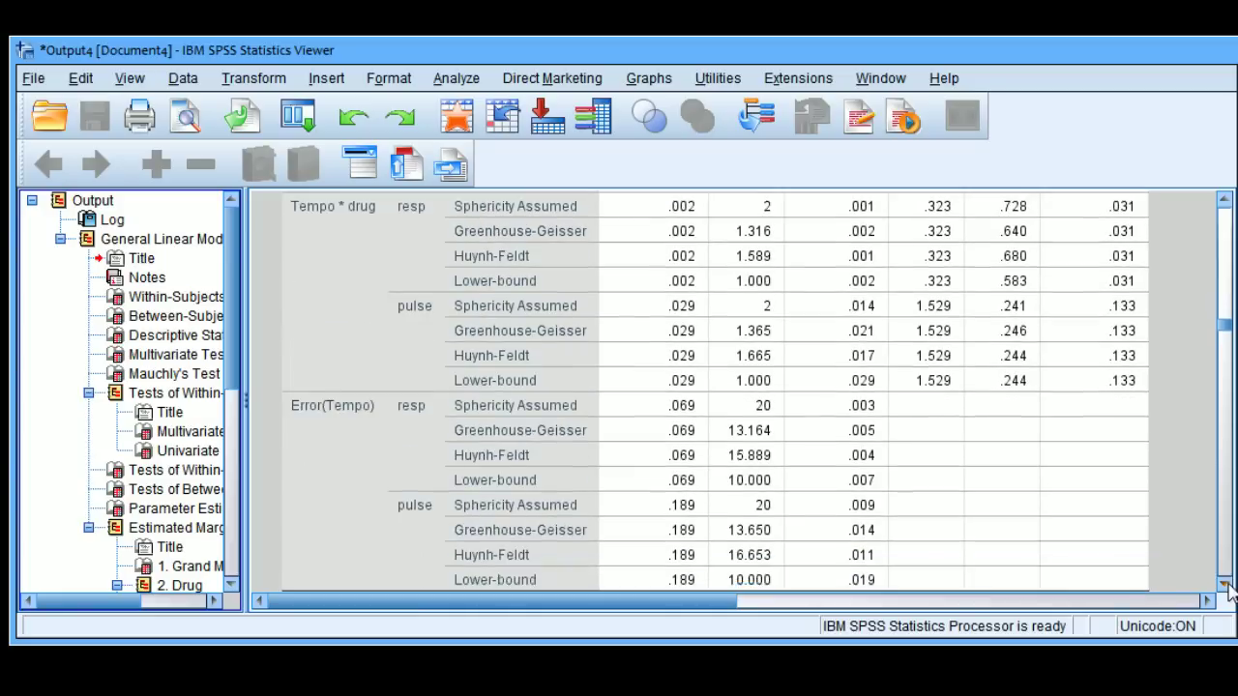
# Step: Bring up and select the Tests of Between-Subjects Effects table and examine the drug rows for resp and pulse
pyautogui.click(1224, 586)
pyautogui.click(1224, 586)
pyautogui.click(1224, 586)
pyautogui.click(1224, 586)
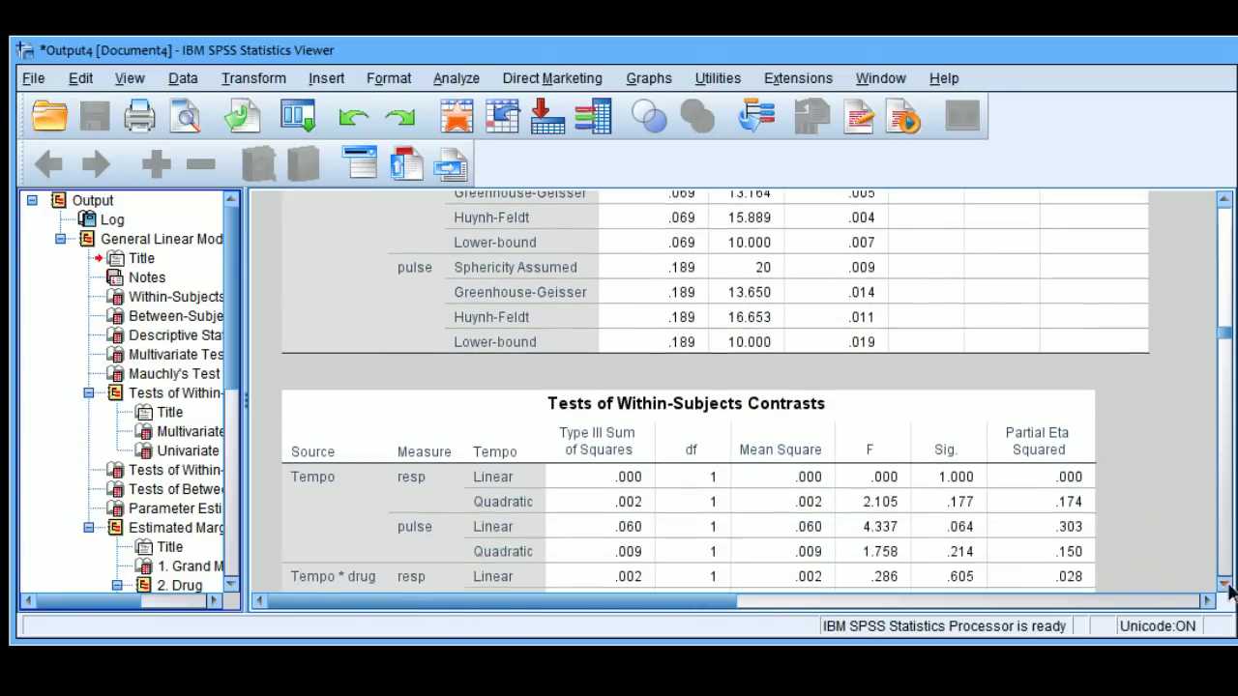
pyautogui.click(1224, 586)
pyautogui.click(1224, 586)
pyautogui.click(1224, 587)
pyautogui.click(1224, 586)
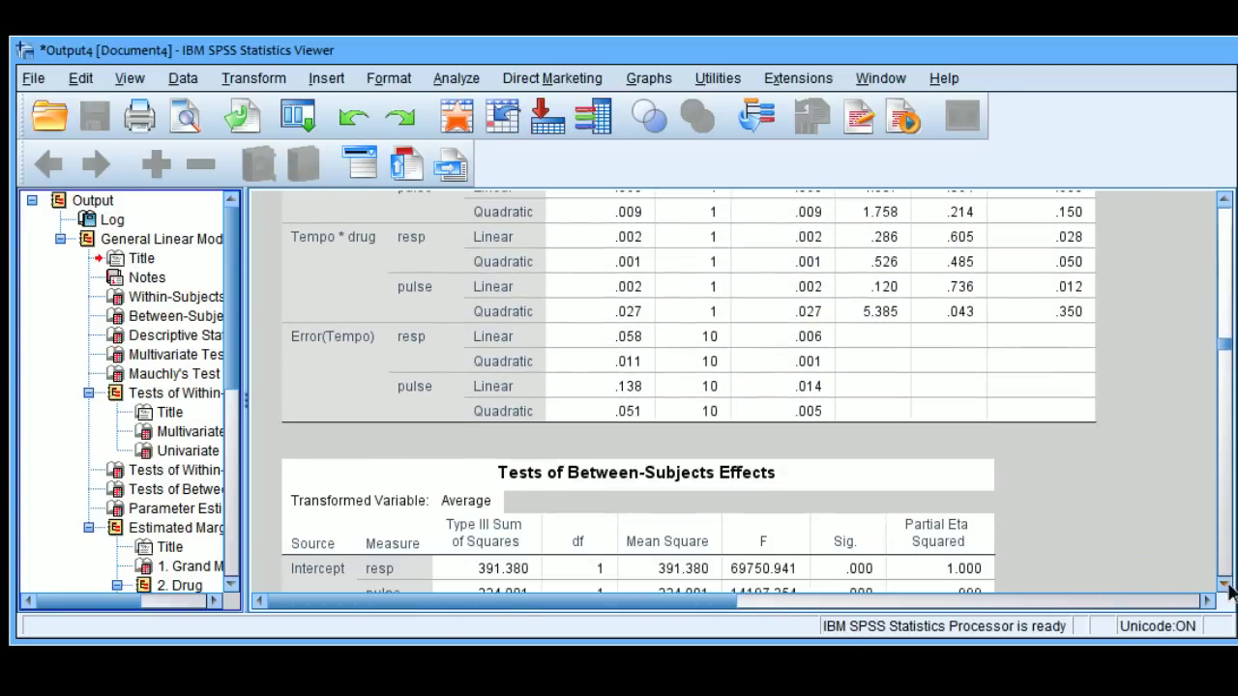
pyautogui.click(1224, 586)
pyautogui.click(1224, 586)
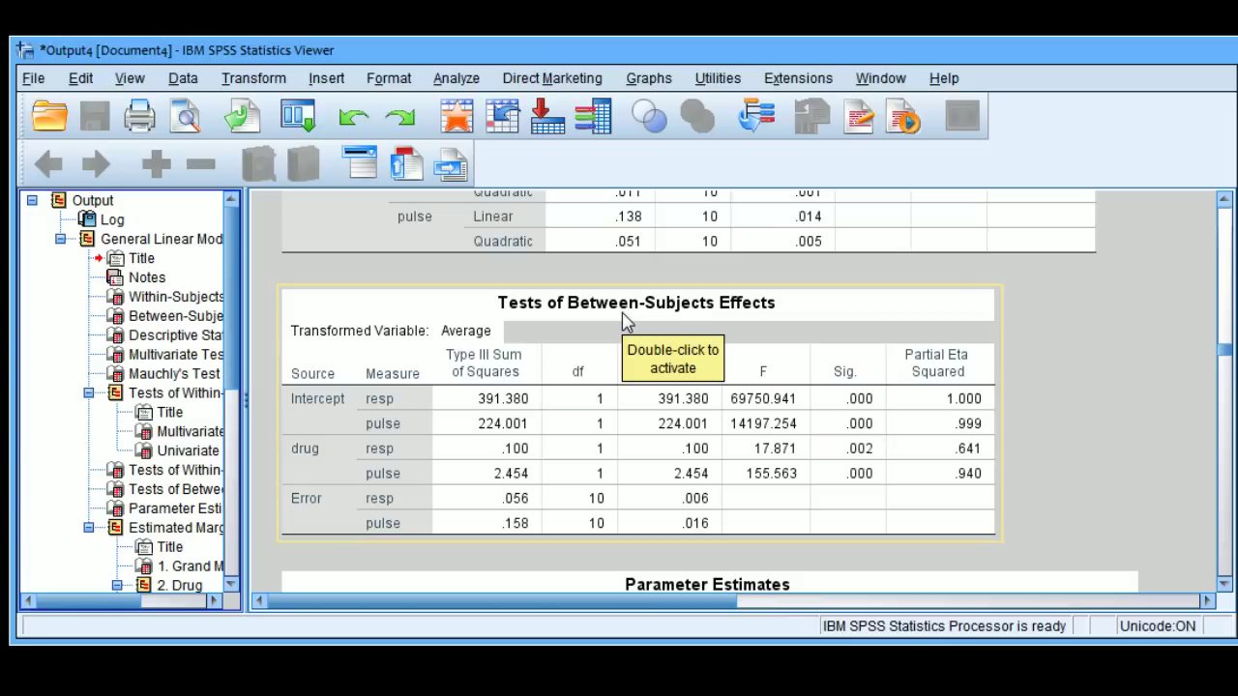
pyautogui.click(297, 453)
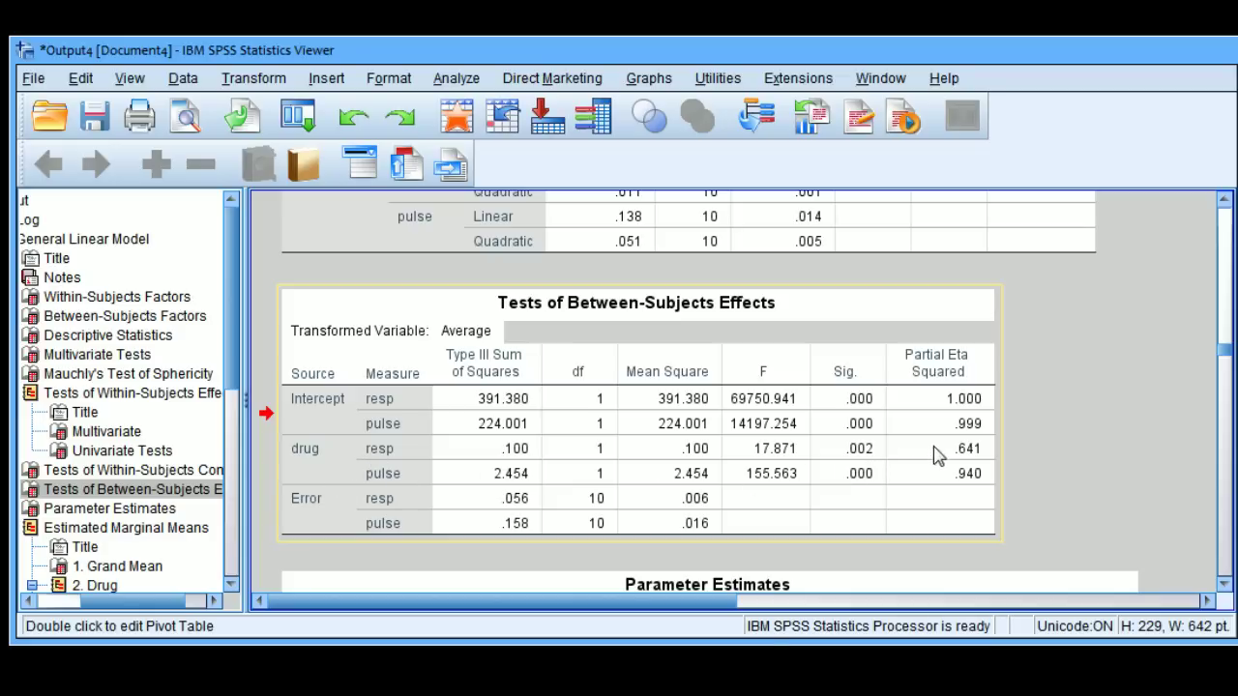
pyautogui.doubleClick(875, 480)
pyautogui.doubleClick(608, 498)
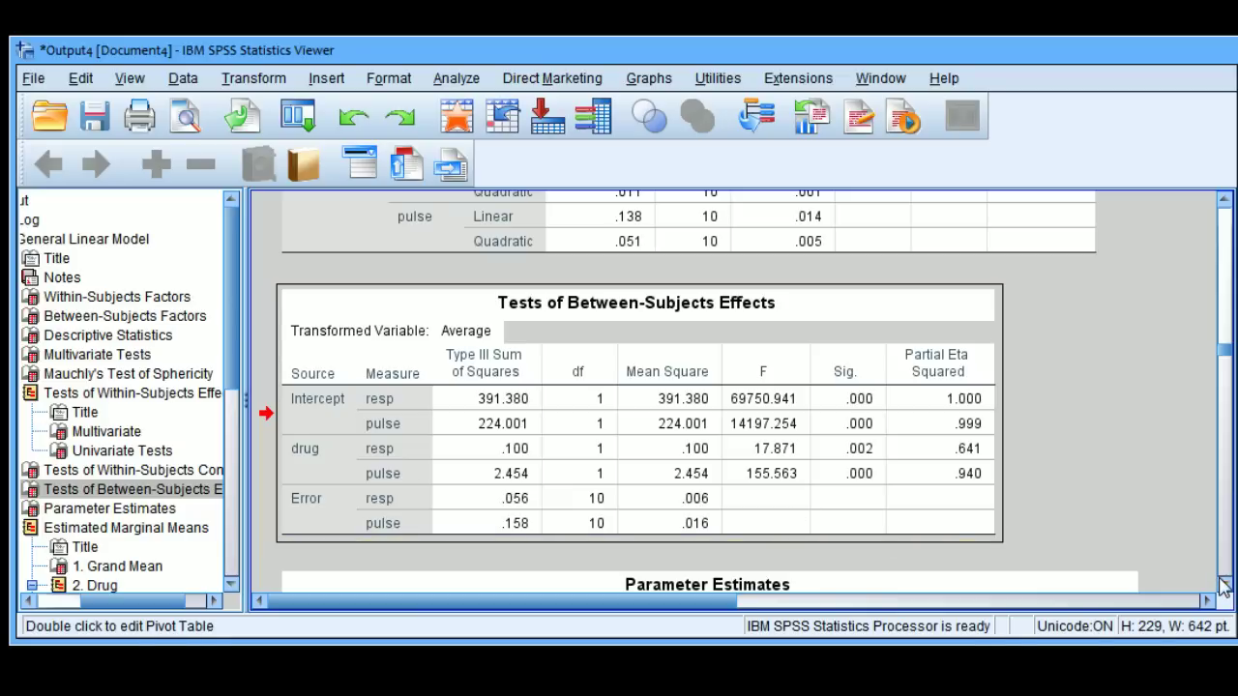
# Step: Examine the Drug section of the Estimated Marginal Means, covering its Estimates and Pairwise Comparisons tables for resp and pulse
pyautogui.scroll(-5, 1224, 588)
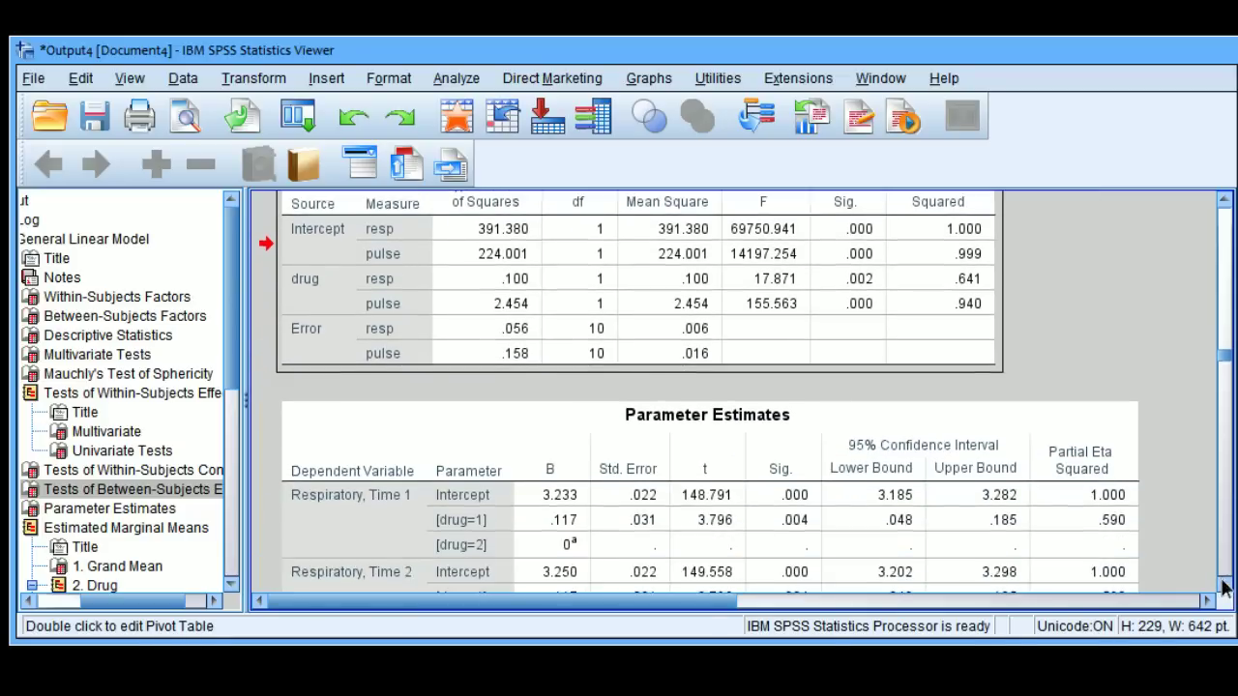
pyautogui.scroll(-8, 1224, 588)
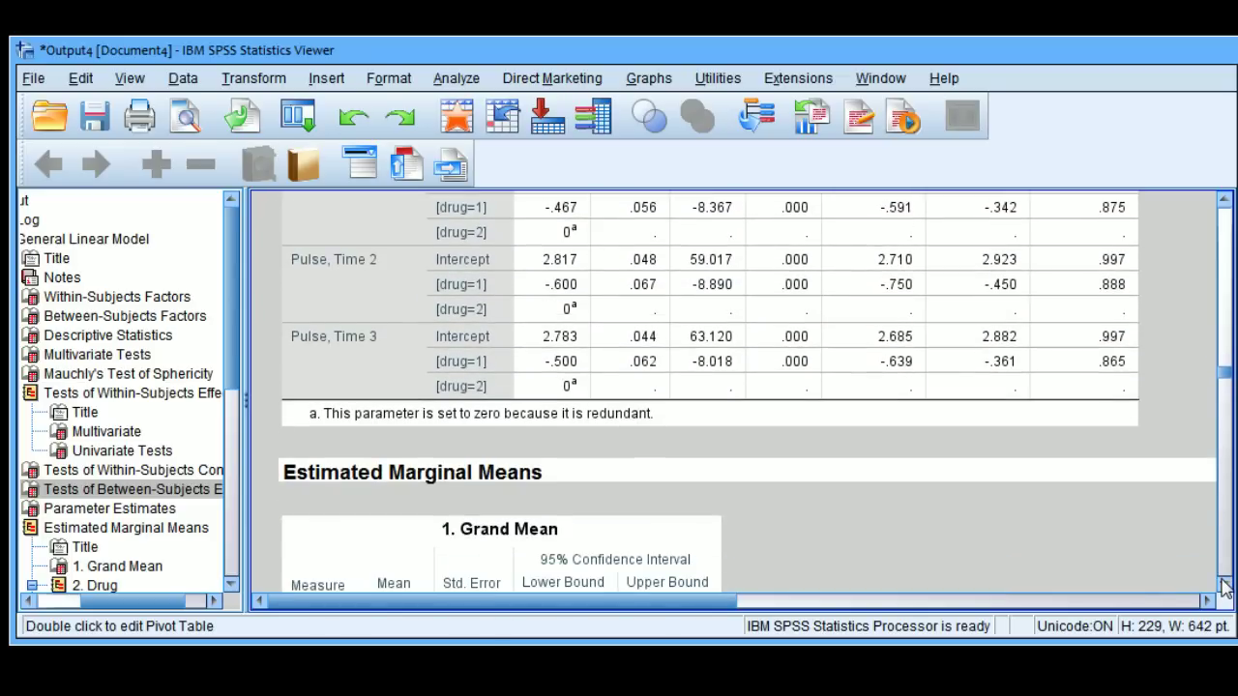
pyautogui.scroll(-6, 1224, 588)
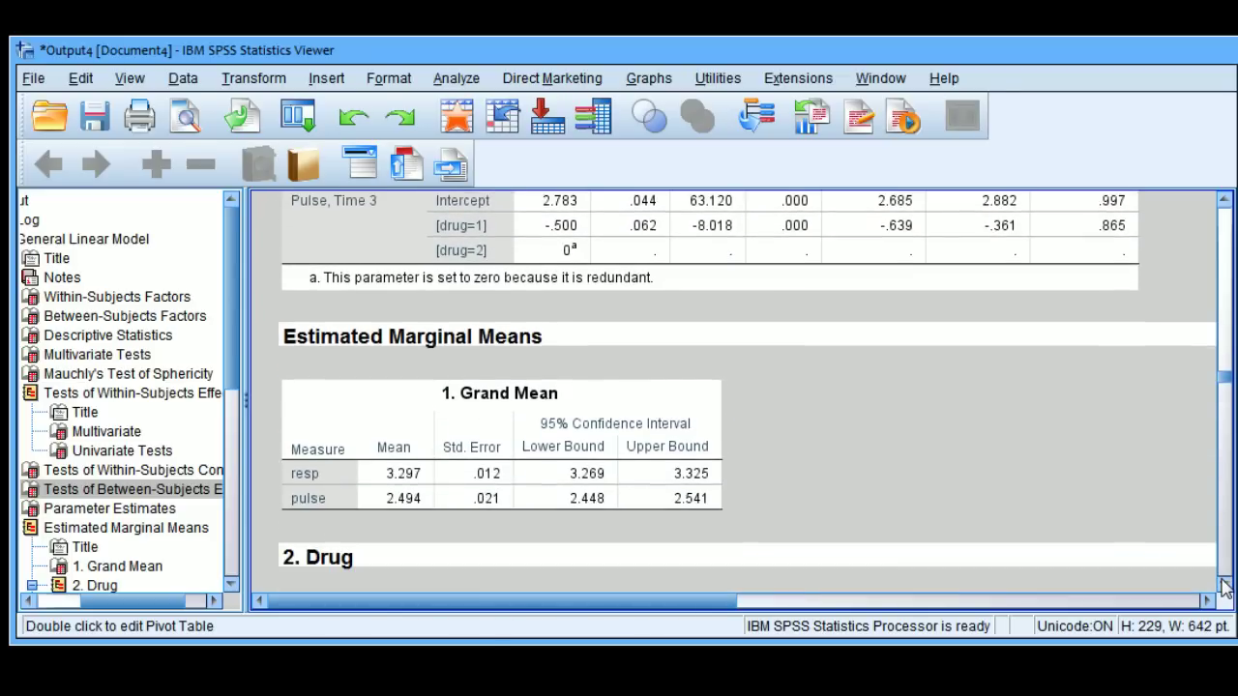
pyautogui.scroll(-2, 1225, 588)
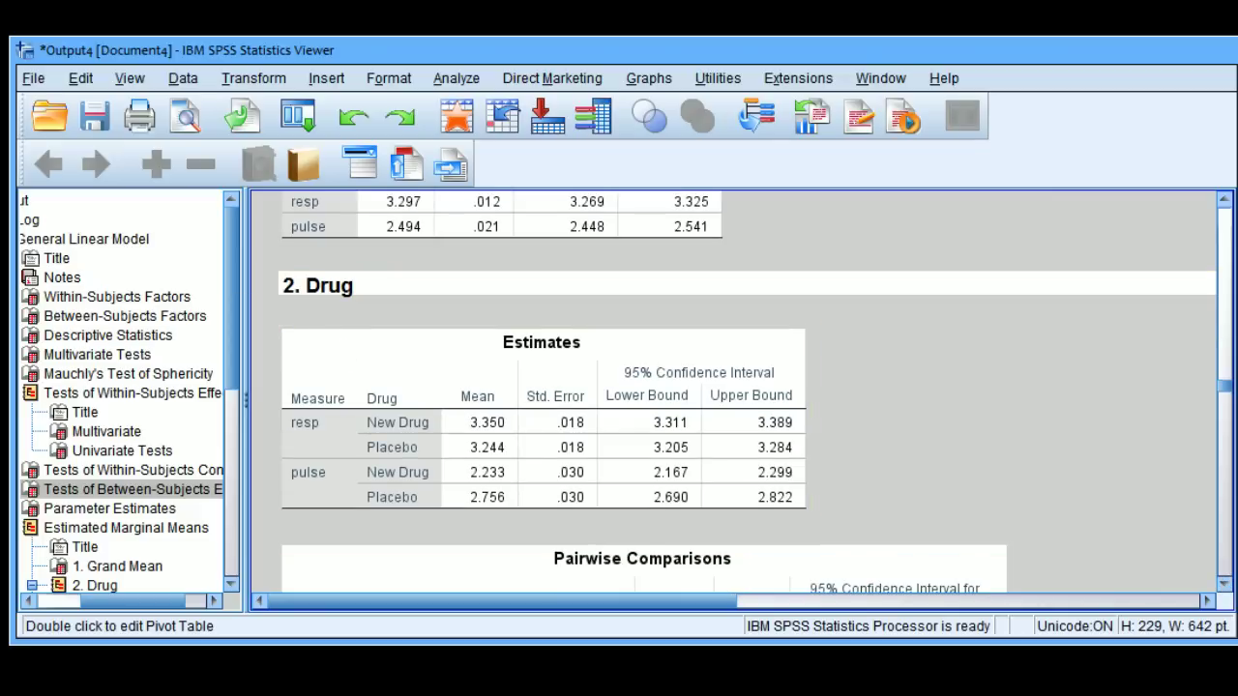
pyautogui.click(466, 400)
pyautogui.click(1226, 592)
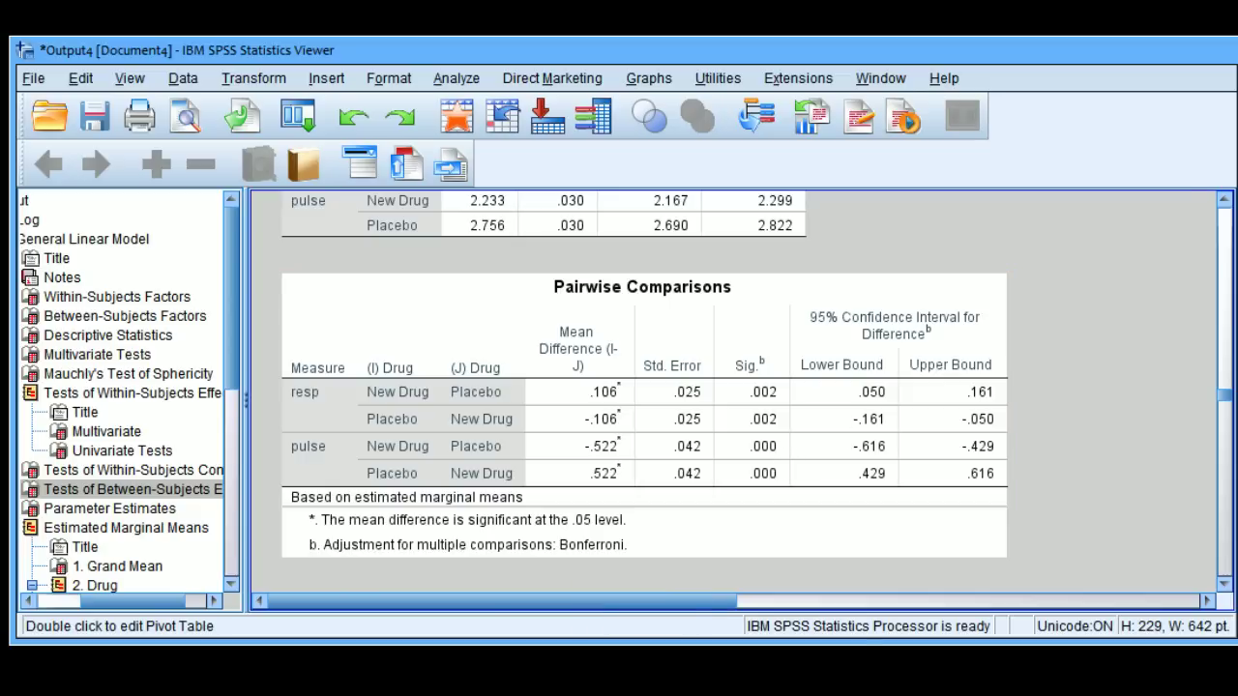
# Step: Return to the Drug Estimates table, select it and compare the New Drug and Placebo means for resp and pulse
pyautogui.click(1225, 200)
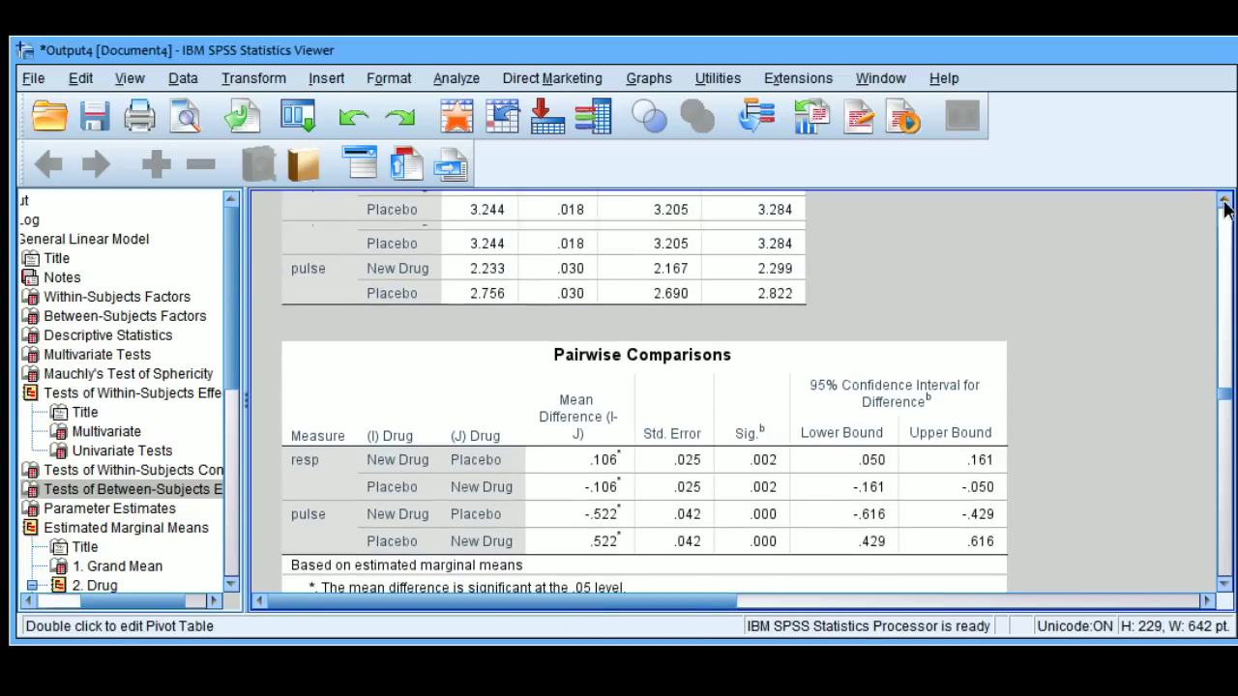
pyautogui.click(1225, 200)
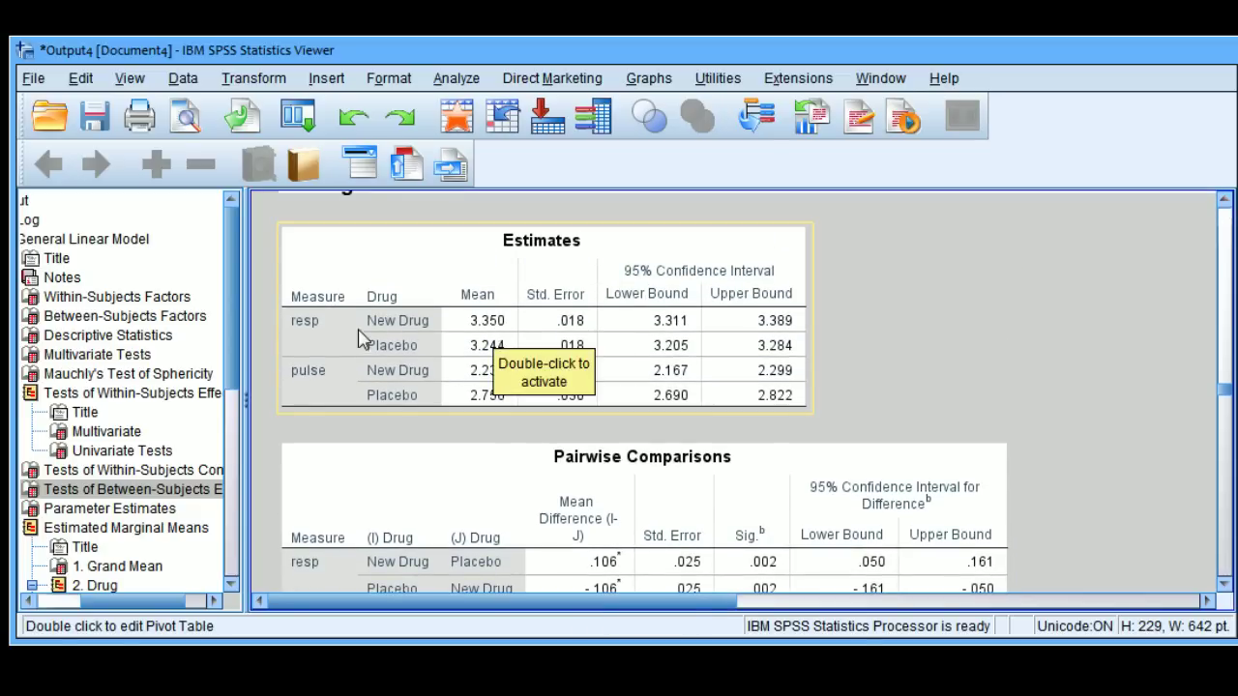
pyautogui.click(484, 406)
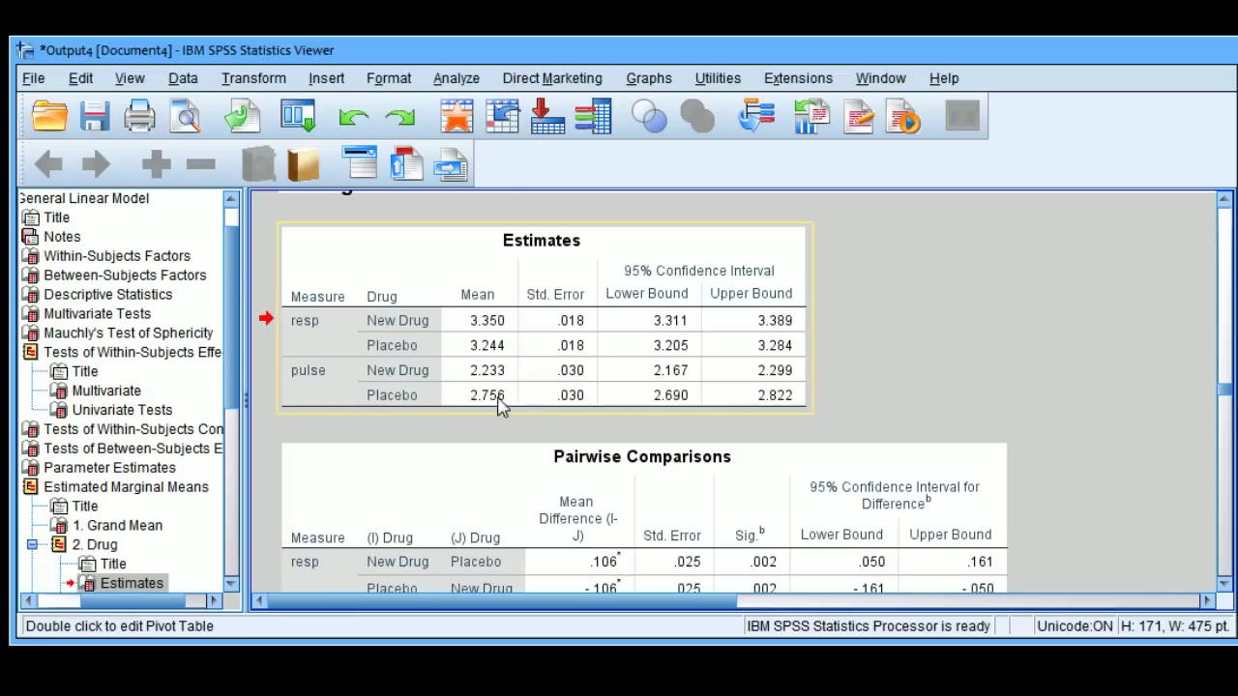
pyautogui.doubleClick(654, 410)
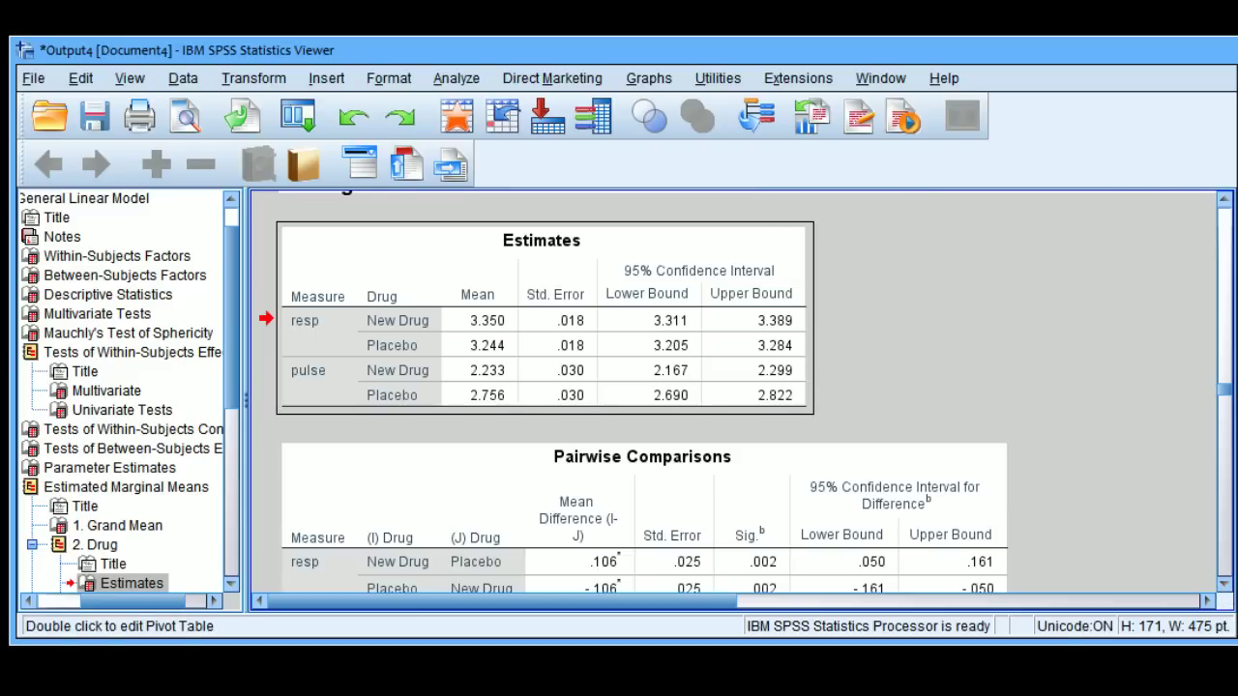
pyautogui.click(1225, 199)
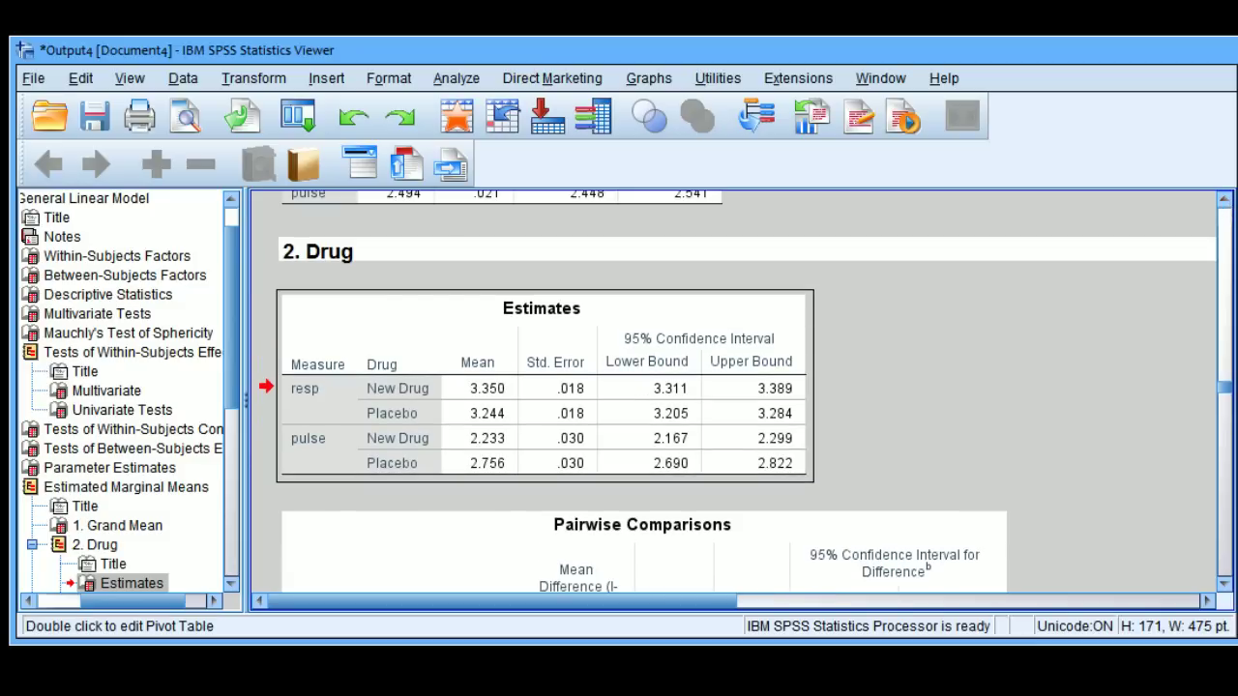
pyautogui.click(1225, 585)
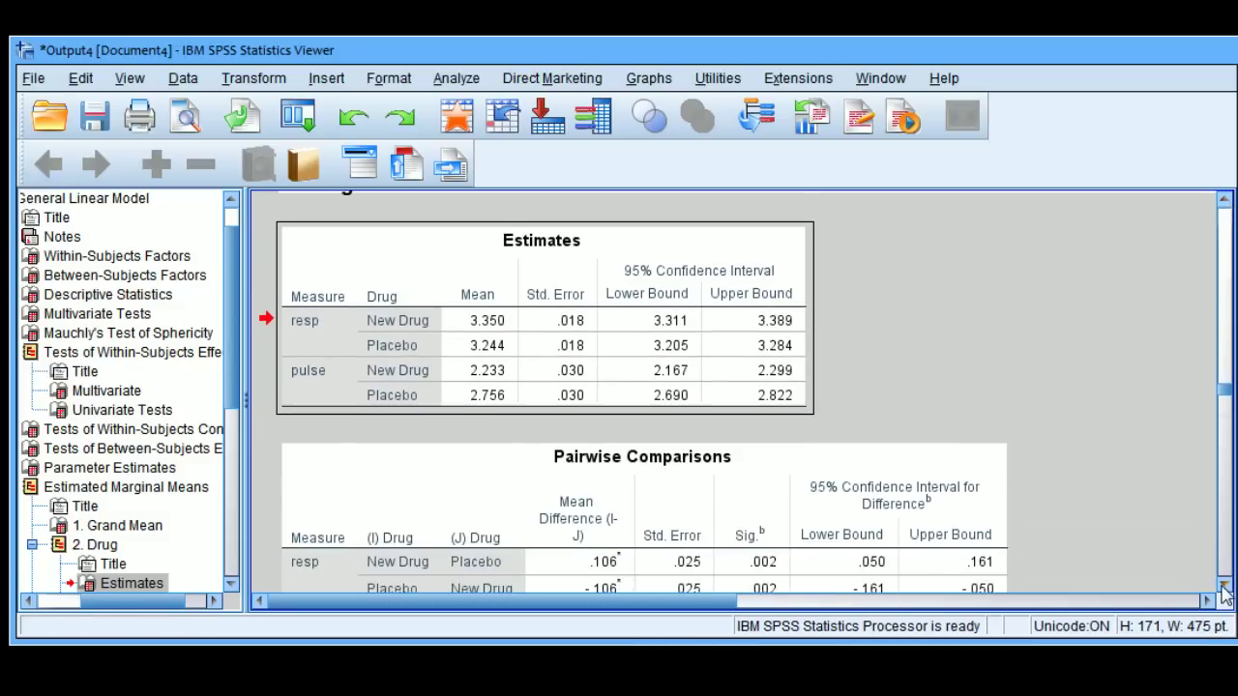
# Step: Pass over the remaining Drug comparison and test tables and bring up the Tempo Estimates table to read its means
pyautogui.click(1224, 587)
pyautogui.click(1224, 586)
pyautogui.click(1225, 586)
pyautogui.click(1225, 586)
pyautogui.click(1225, 586)
pyautogui.click(1224, 587)
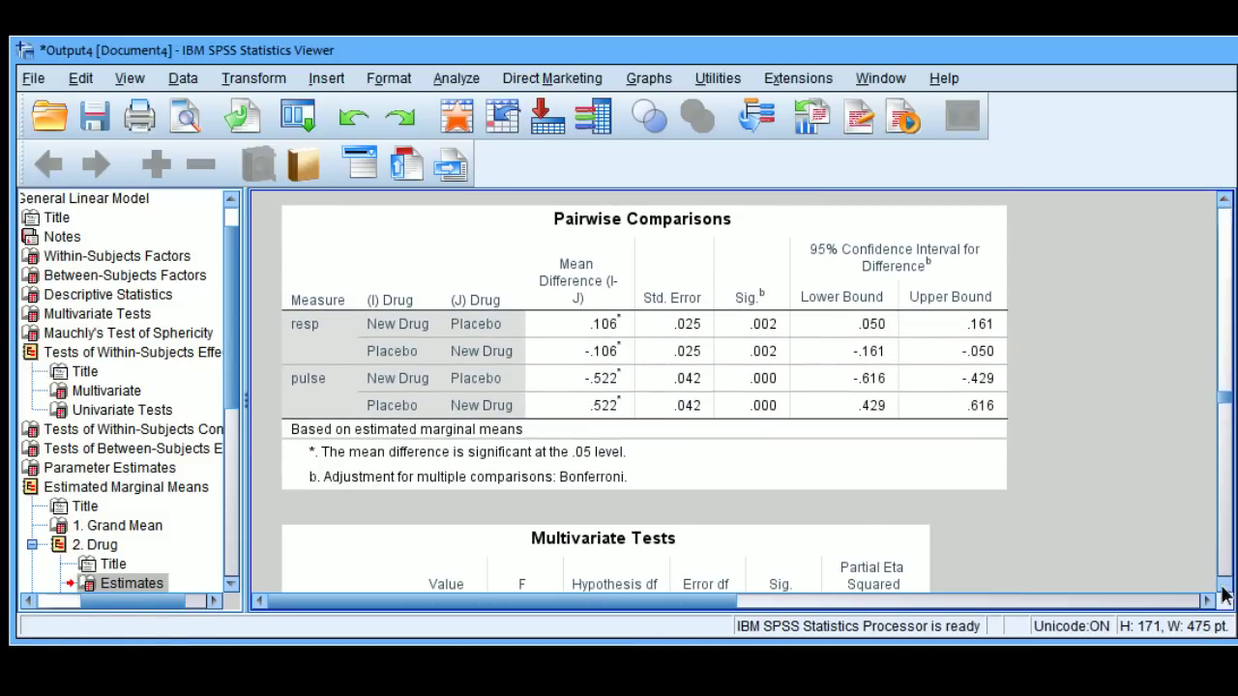
pyautogui.click(1224, 586)
pyautogui.click(1224, 586)
pyautogui.click(1224, 587)
pyautogui.click(1225, 586)
pyautogui.click(1224, 587)
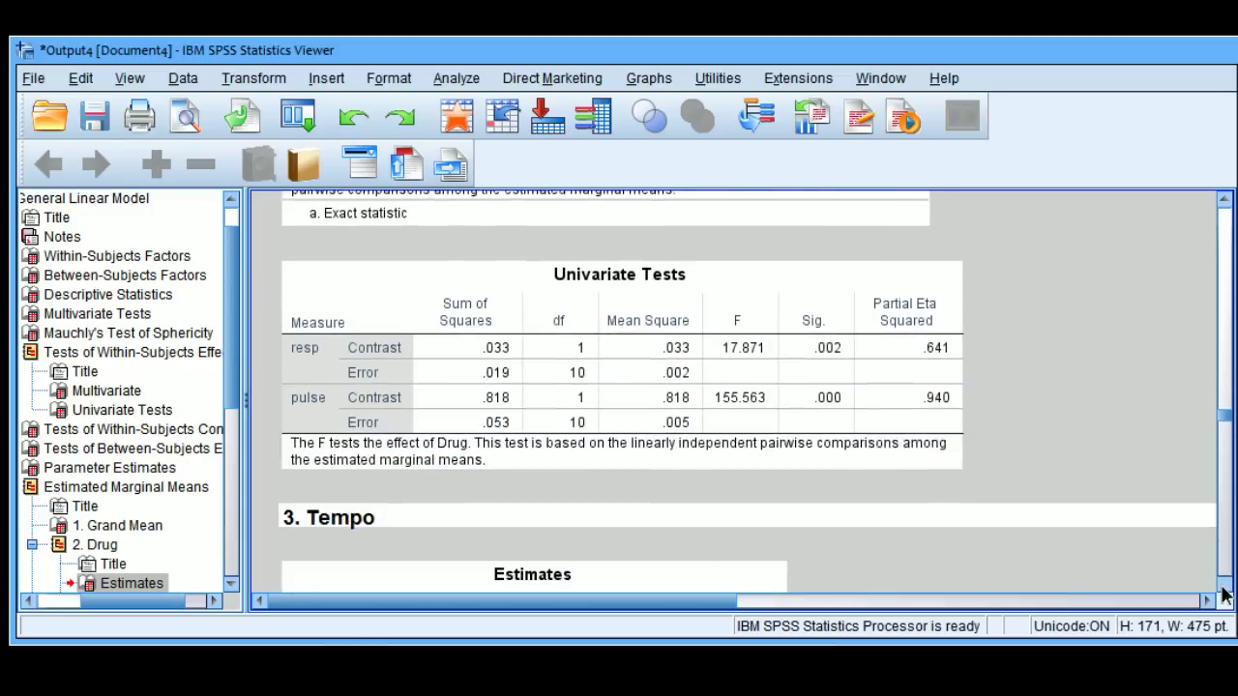
pyautogui.click(1224, 586)
pyautogui.click(1224, 586)
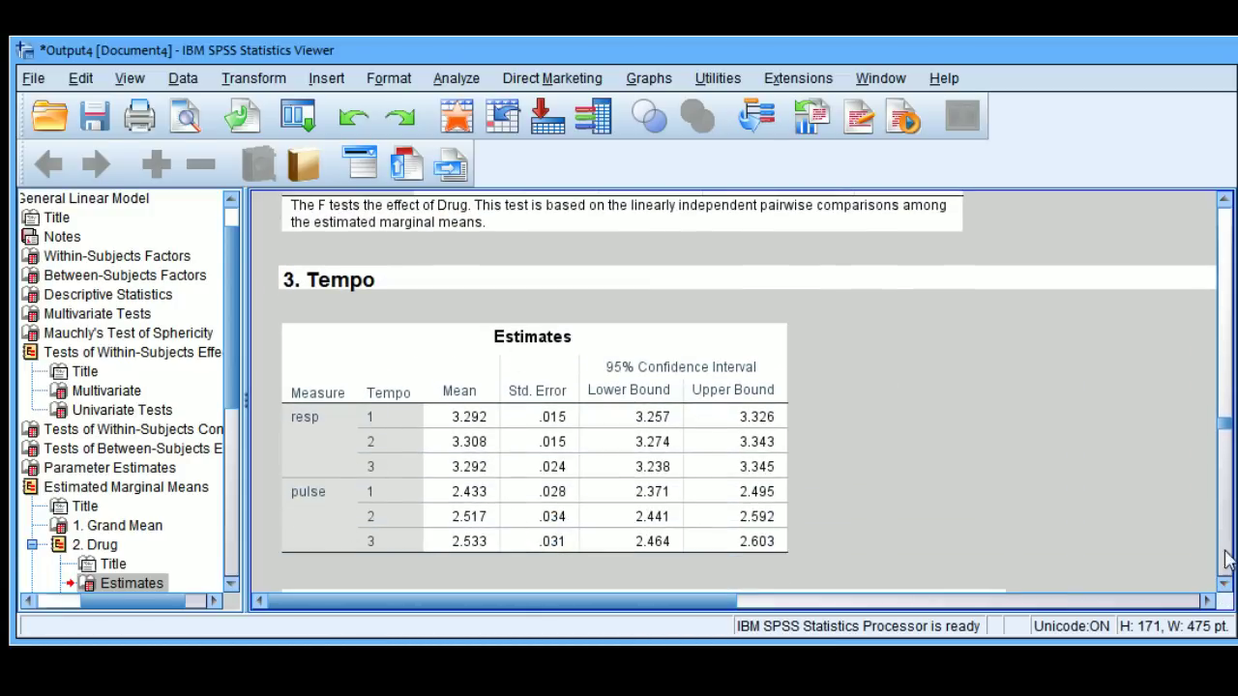
# Step: Examine the Tempo Pairwise Comparisons for resp and pulse and check them against the Tempo Estimates means
pyautogui.click(1223, 587)
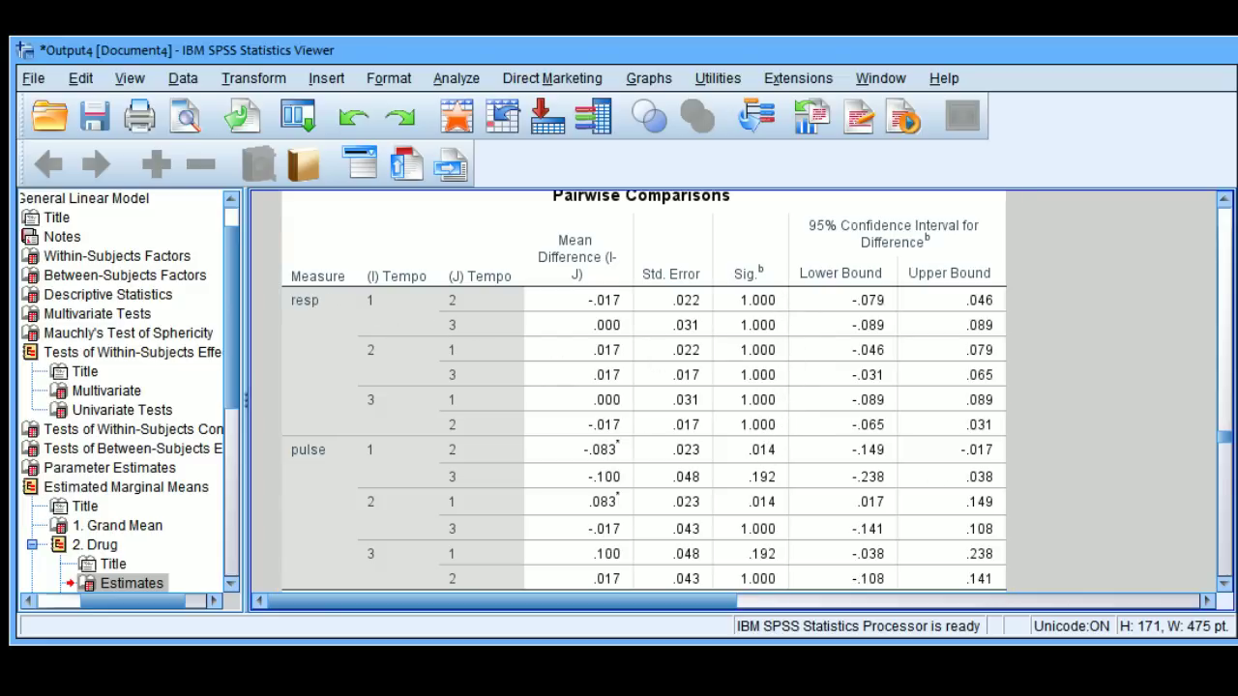
pyautogui.click(1224, 590)
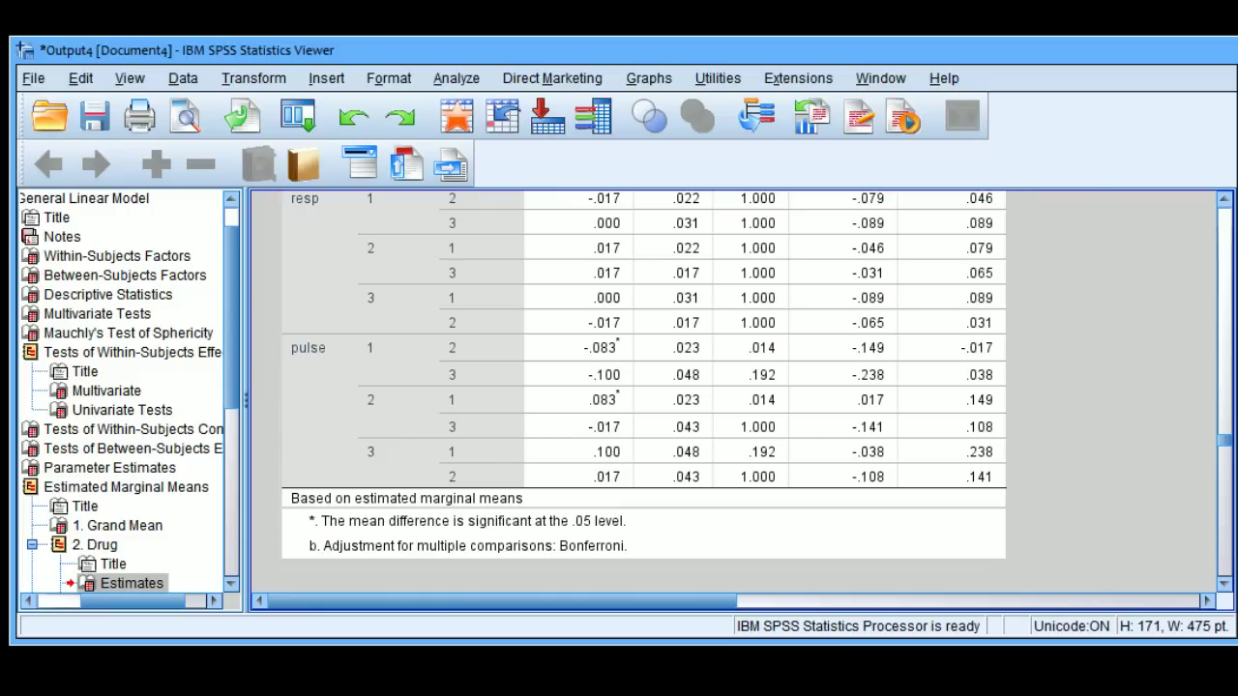
pyautogui.click(1225, 204)
pyautogui.click(1224, 204)
pyautogui.click(1225, 204)
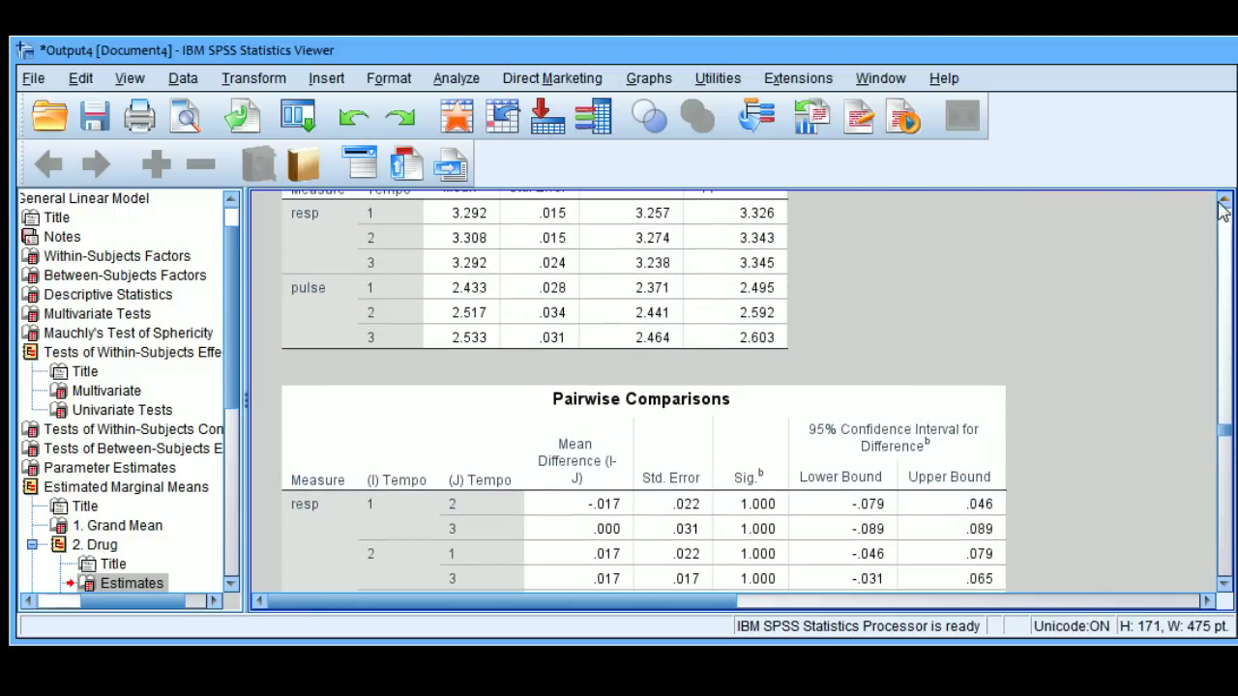
pyautogui.click(1225, 204)
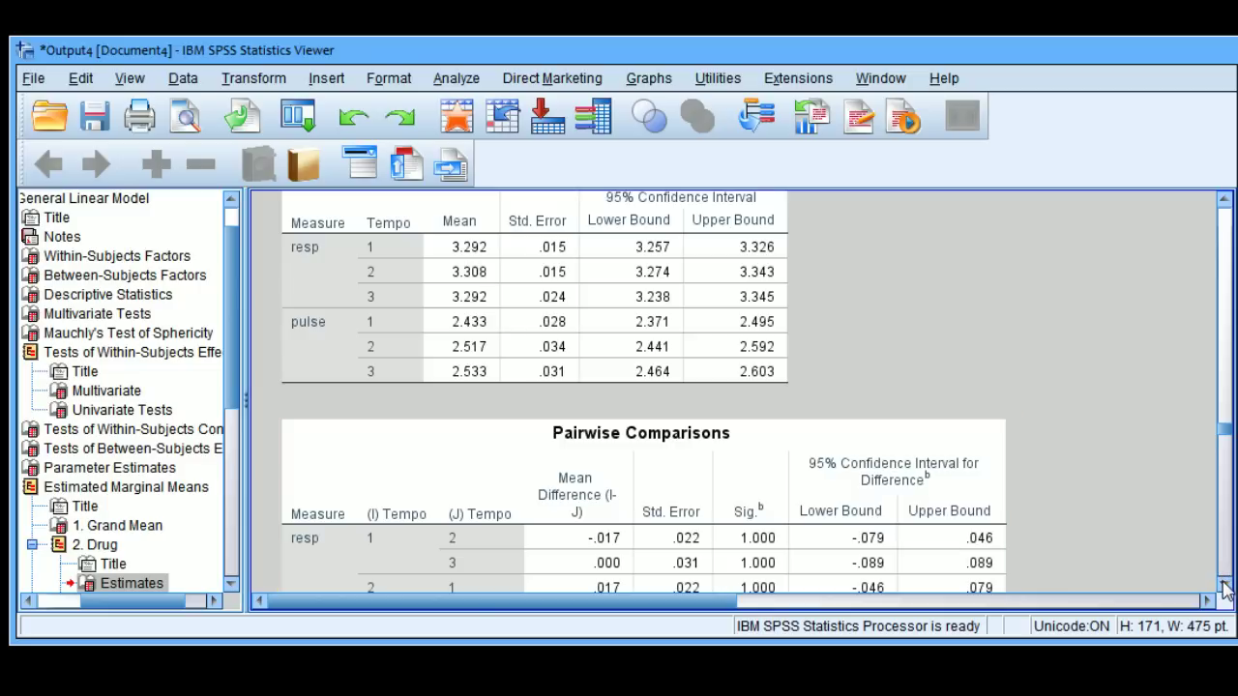
# Step: Review section 4, Drug * Tempo, reading the Estimates and the New Drug versus Placebo Pairwise Comparisons at each Tempo
pyautogui.scroll(-10, 1225, 590)
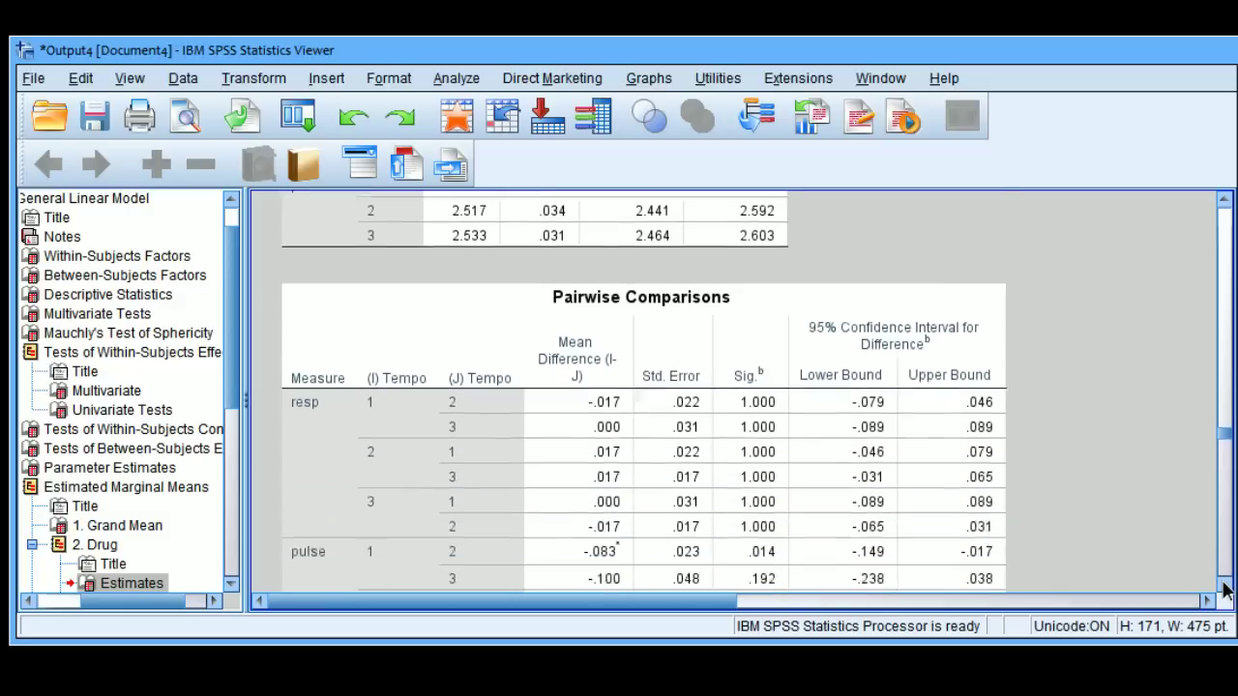
pyautogui.scroll(-5, 1225, 590)
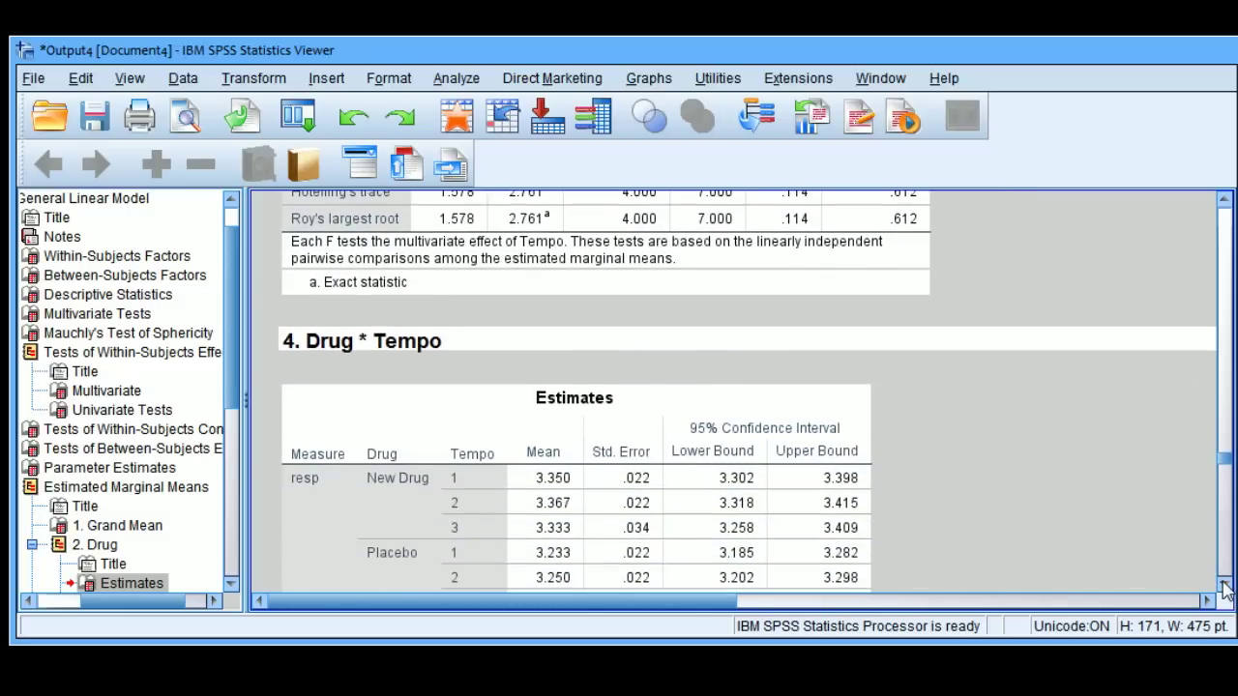
pyautogui.scroll(-5, 1225, 590)
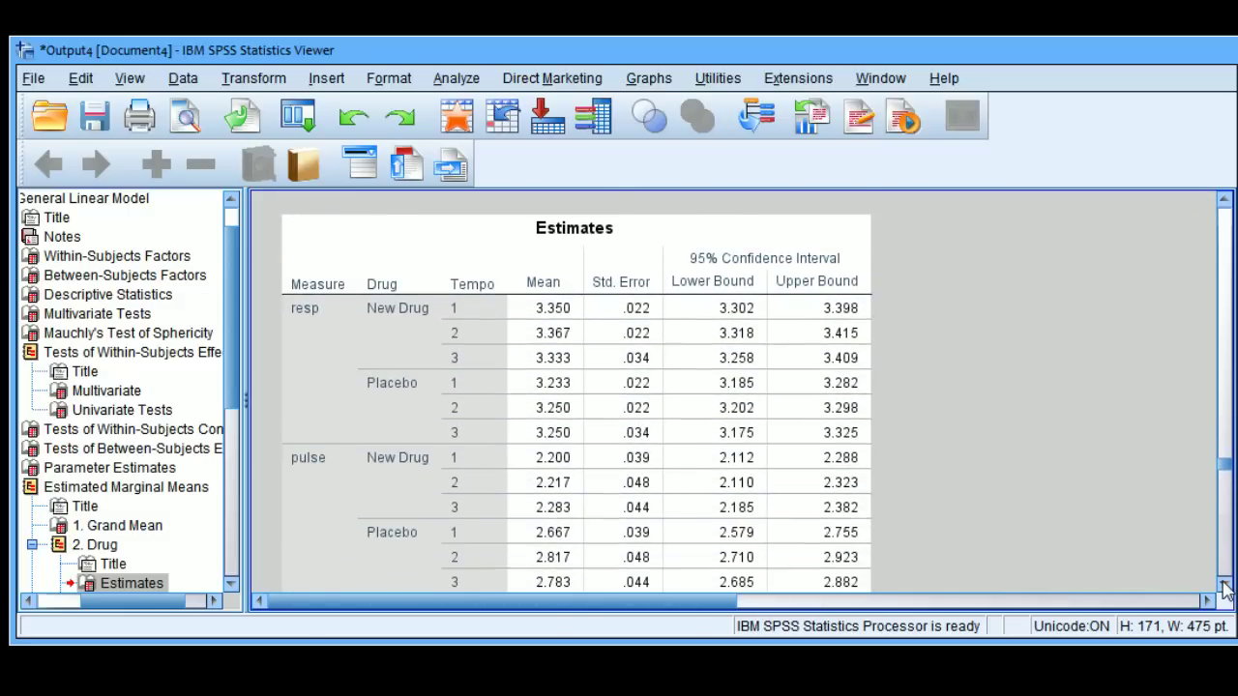
pyautogui.scroll(-1, 1226, 590)
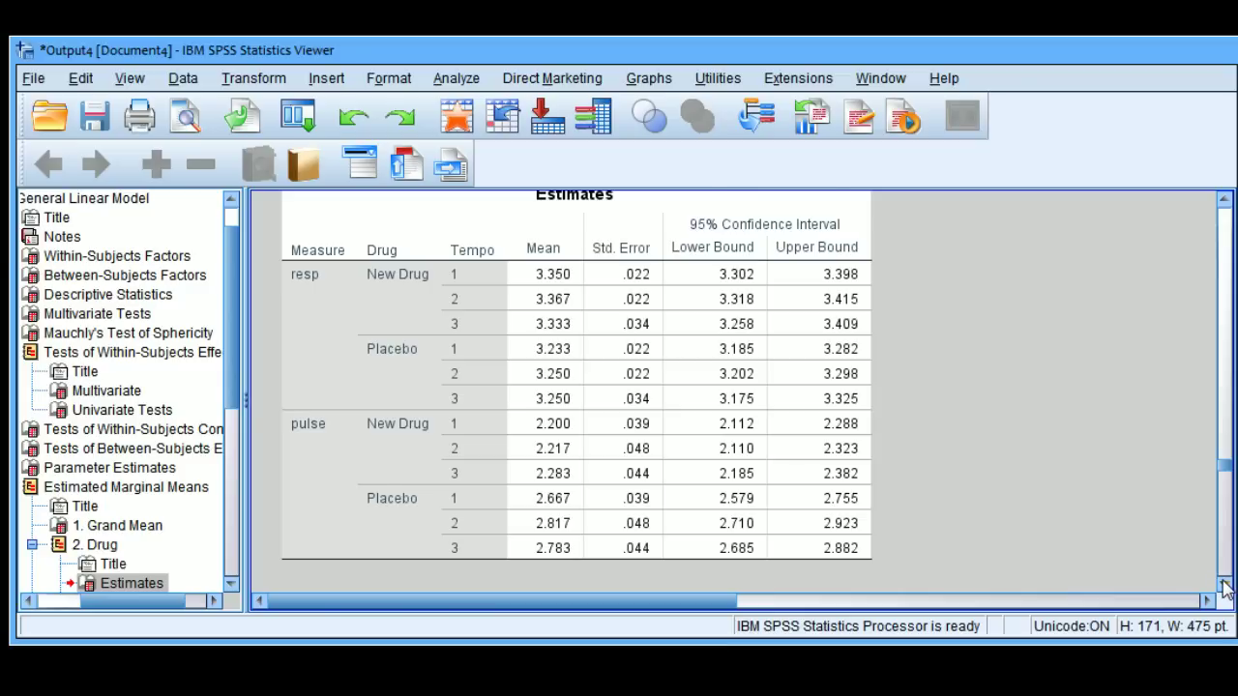
pyautogui.scroll(-5, 1224, 590)
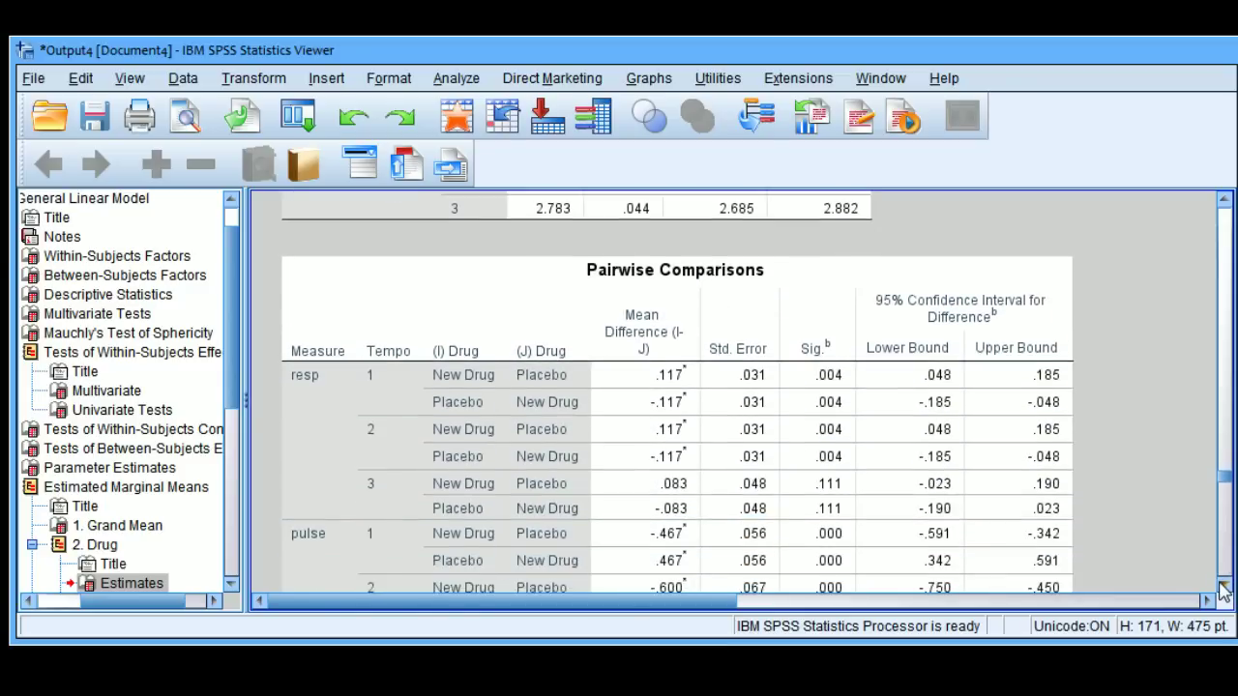
pyautogui.scroll(-1, 1225, 592)
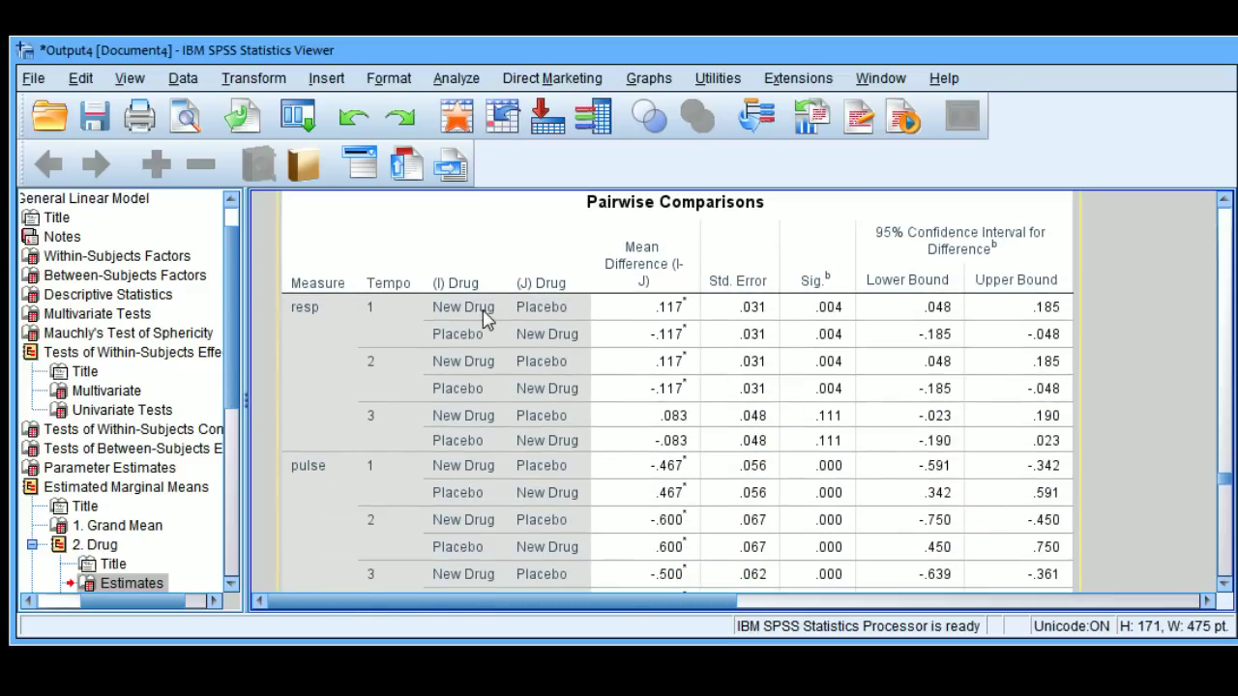
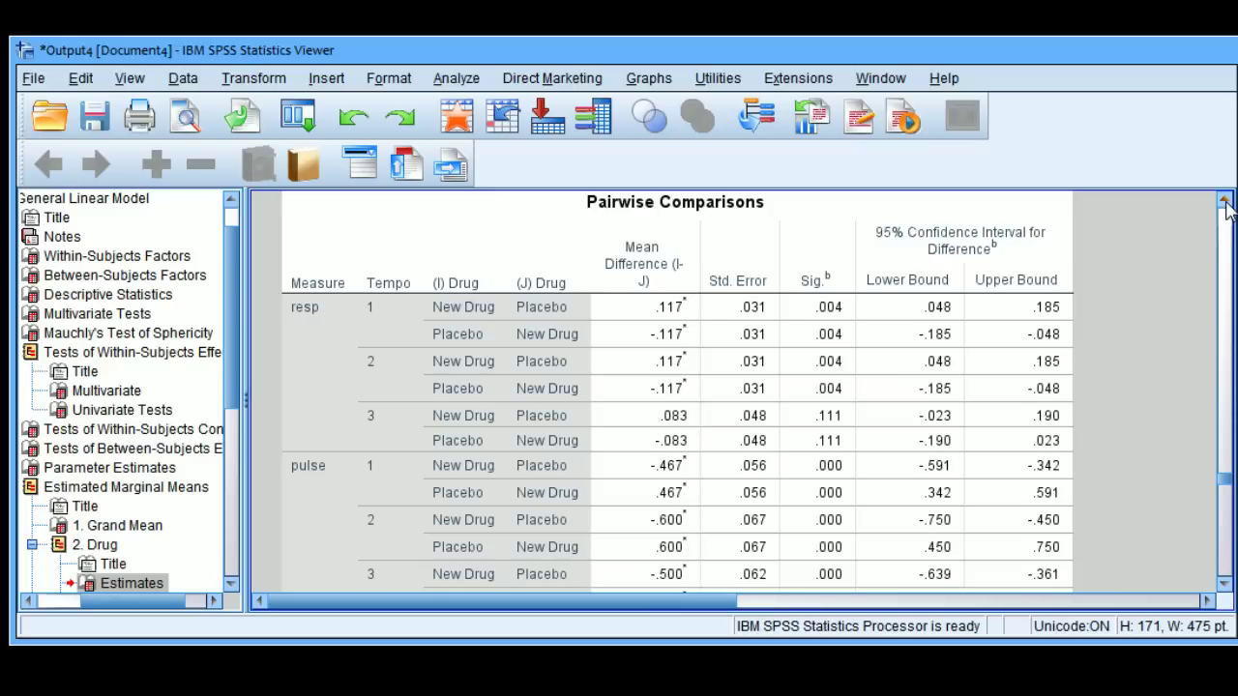
# Step: Look over the Multivariate Tests of Drug within each Tempo and recheck the New Drug versus Placebo Pairwise Comparisons
pyautogui.click(1225, 202)
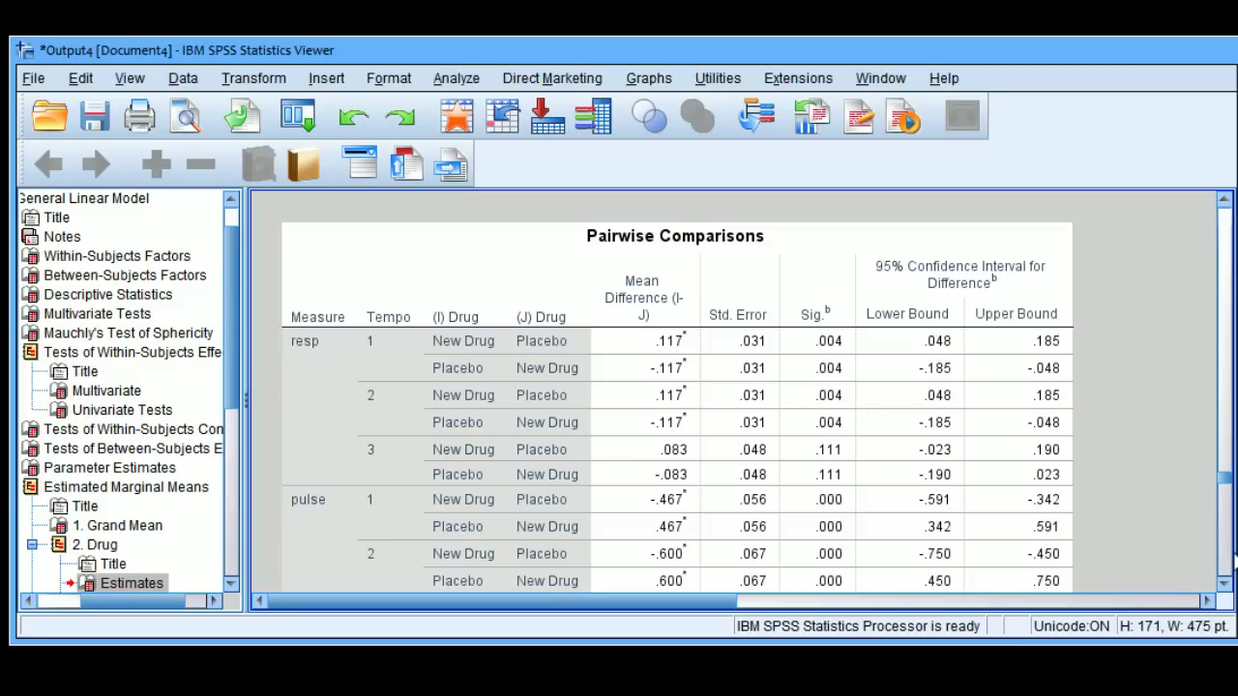
pyautogui.click(1224, 591)
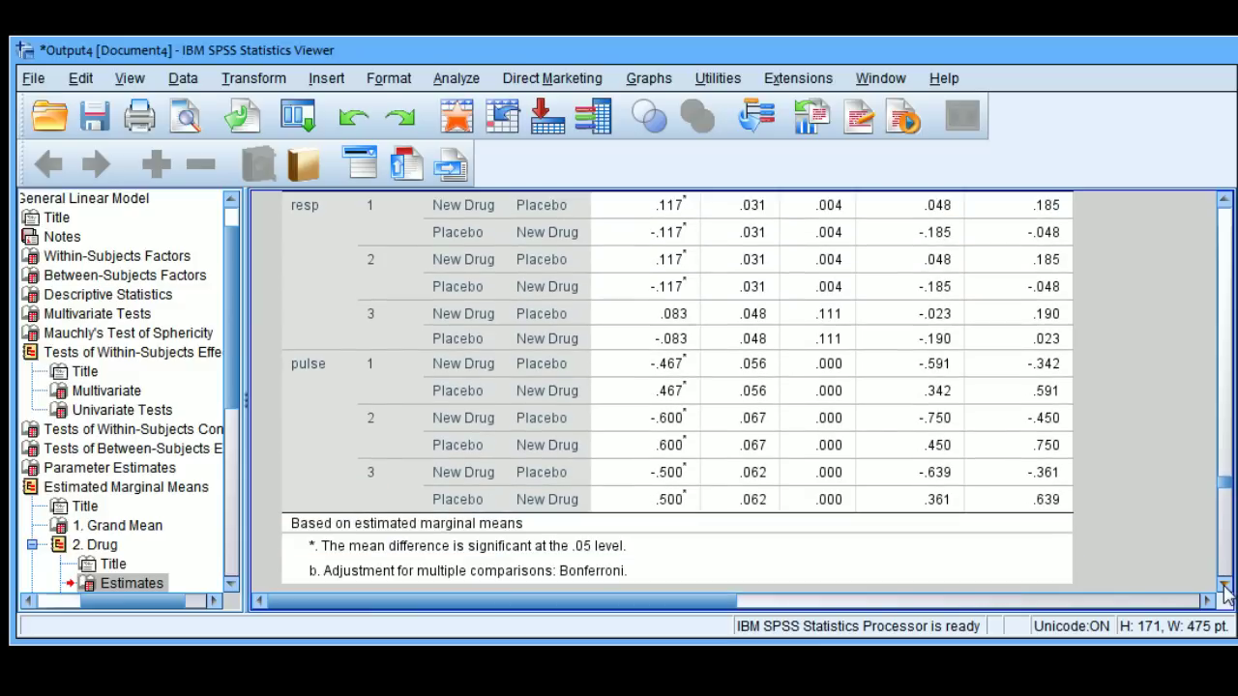
pyautogui.click(1225, 592)
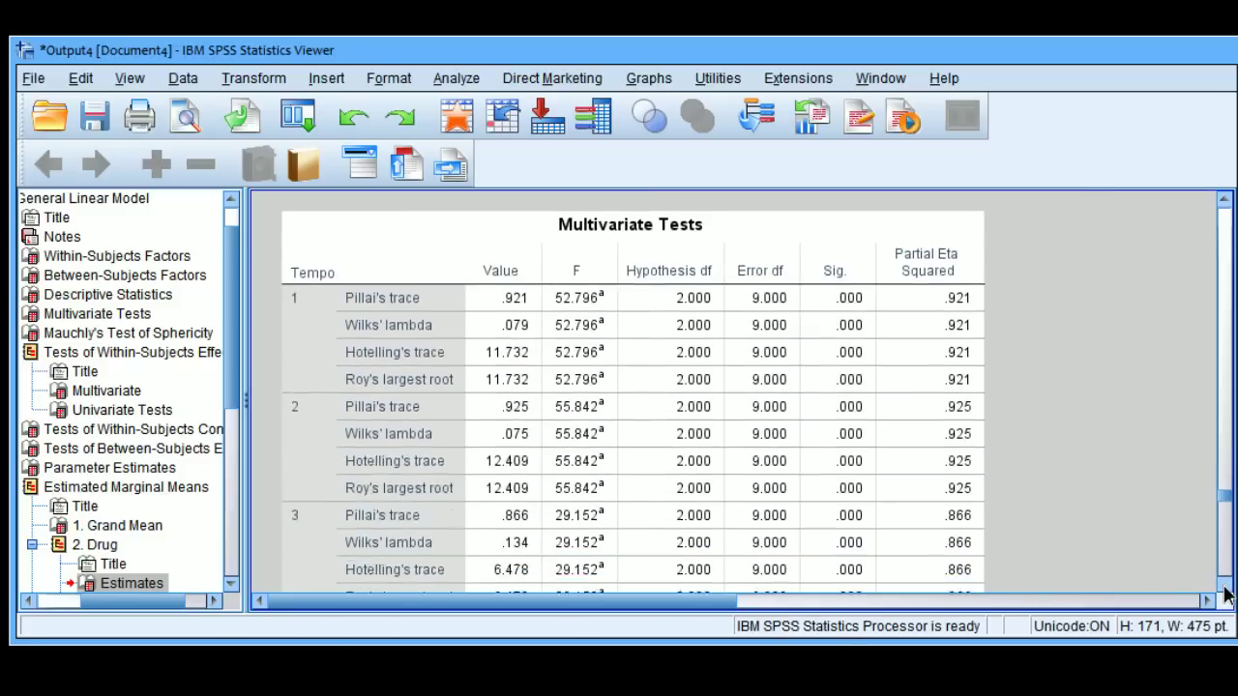
pyautogui.click(1225, 592)
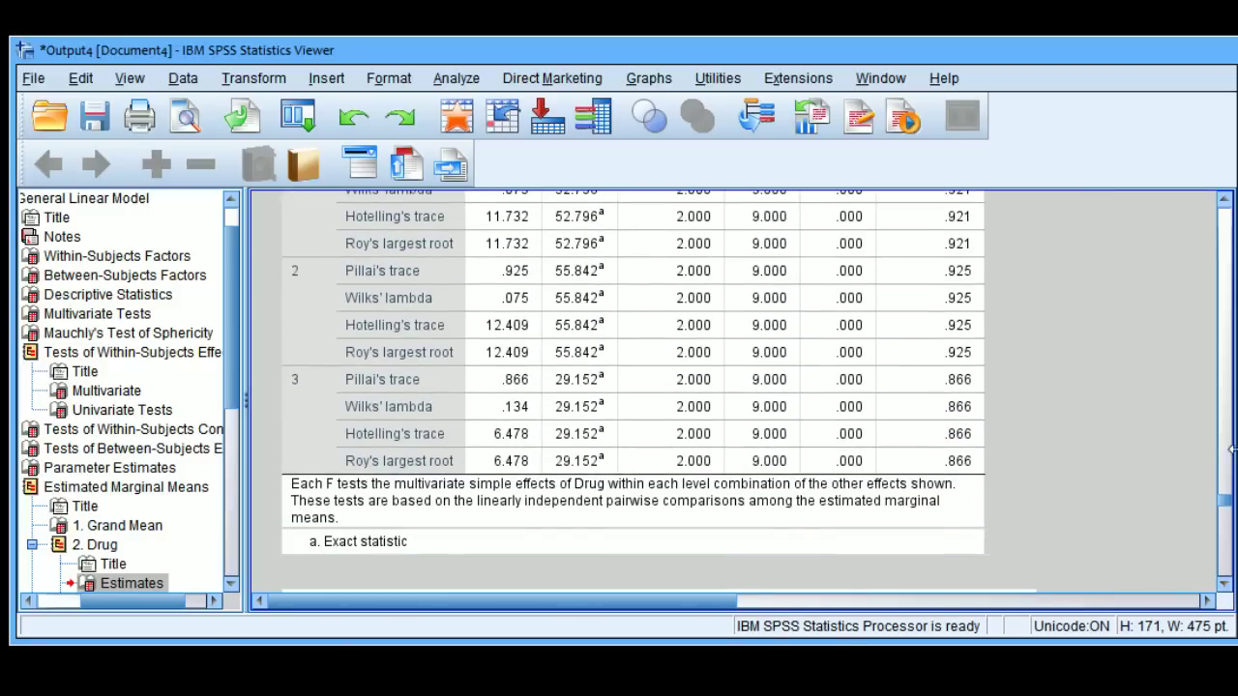
pyautogui.click(1225, 201)
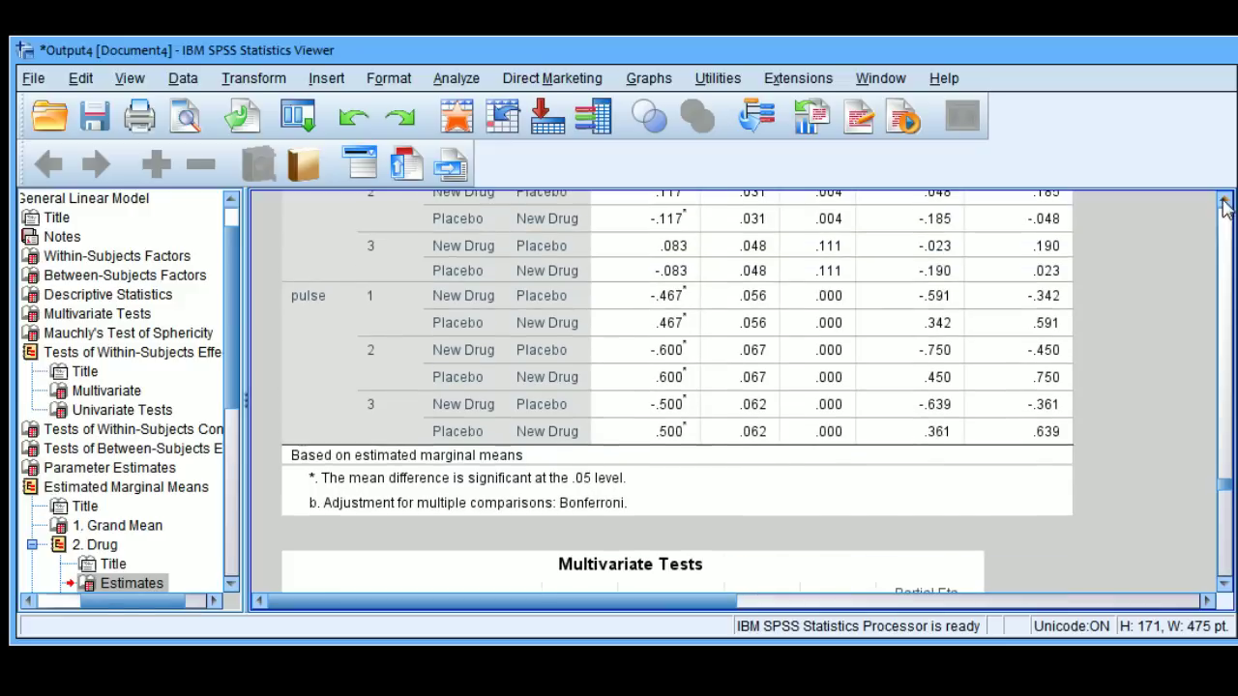
pyautogui.click(1225, 201)
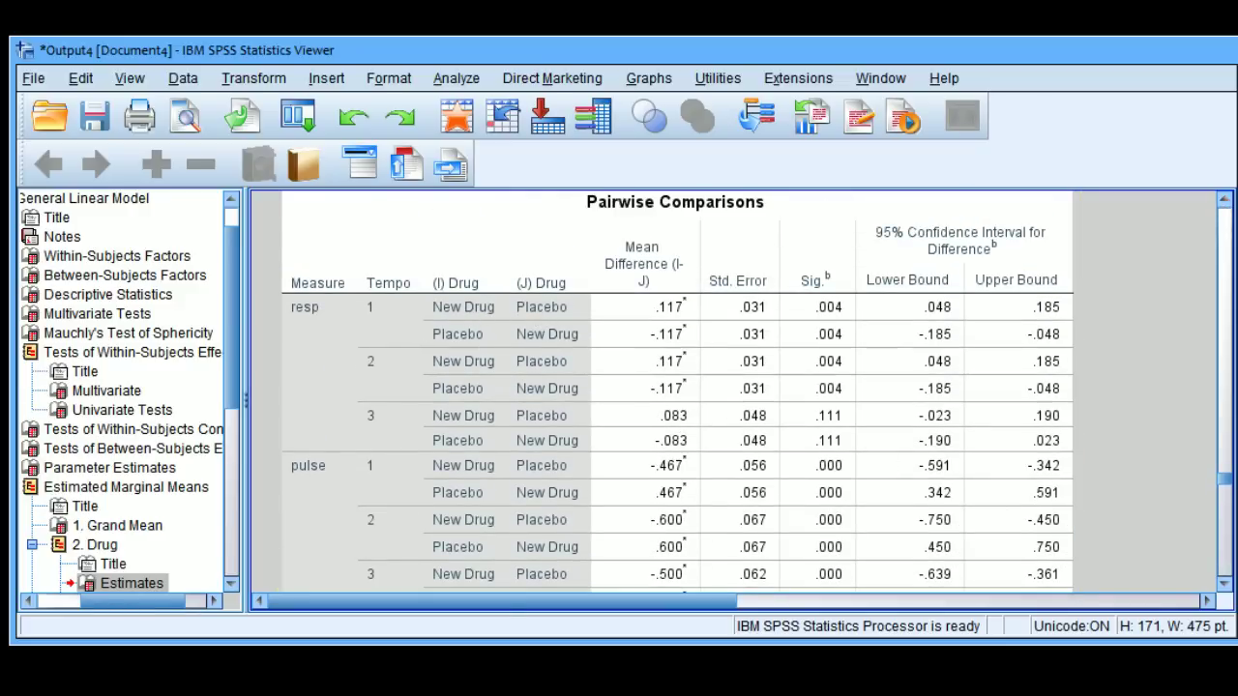
# Step: Look over the Univariate Tests of Drug within each Tempo and bring up the Estimates table of section 5, Drug * Tempo
pyautogui.click(1225, 587)
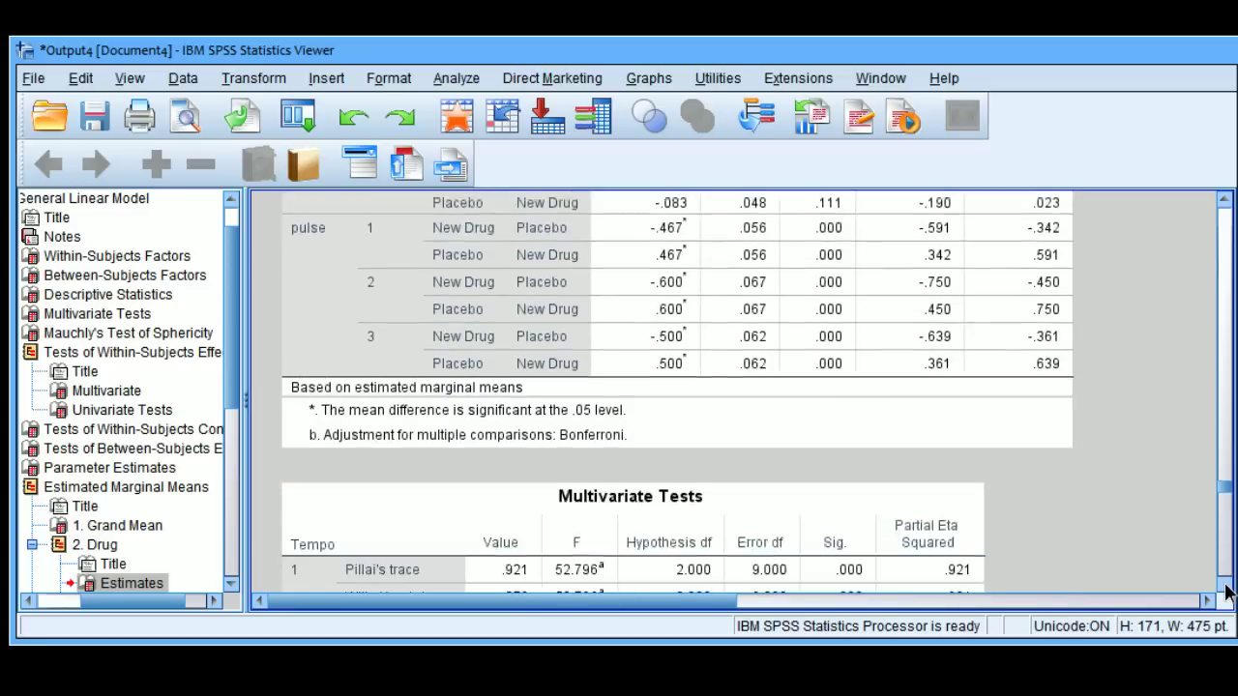
pyautogui.click(1224, 585)
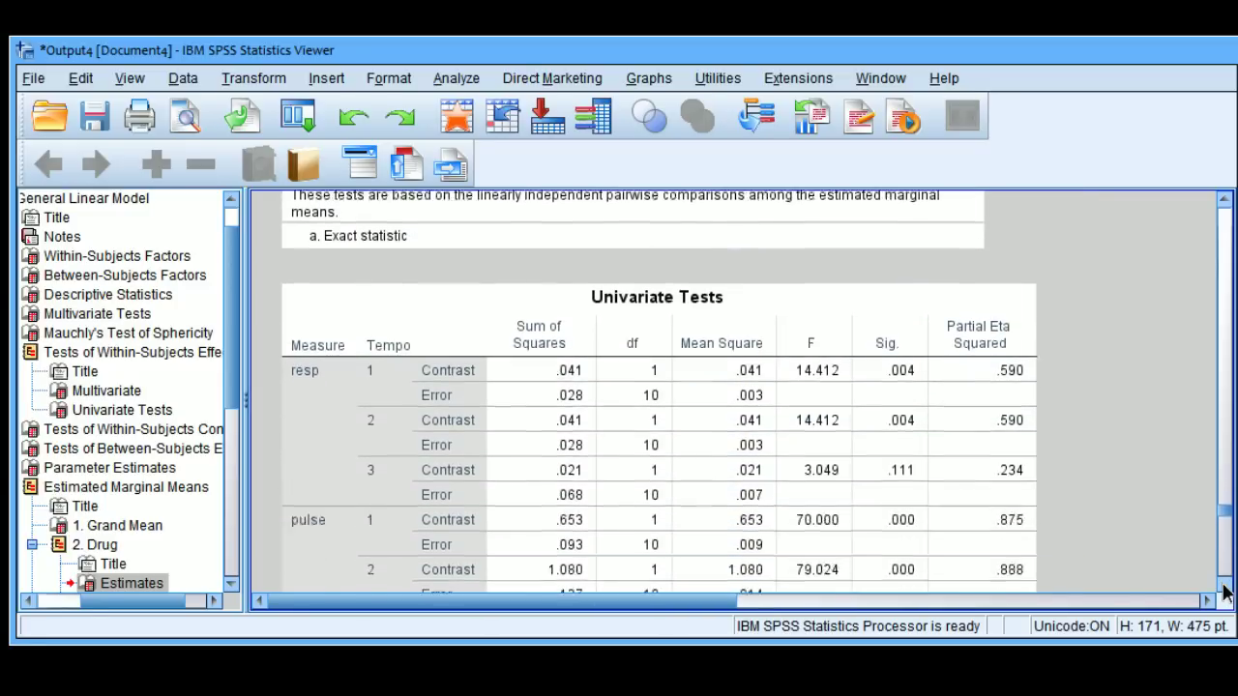
pyautogui.click(1224, 588)
pyautogui.click(1224, 588)
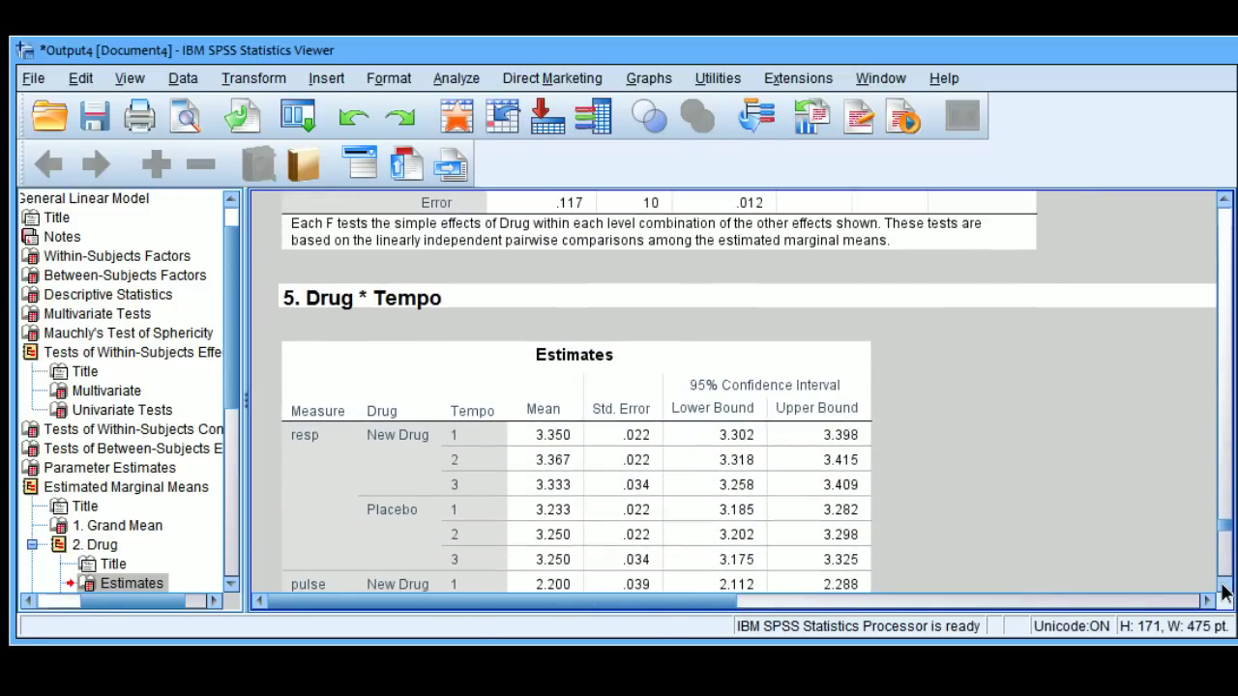
pyautogui.click(1224, 592)
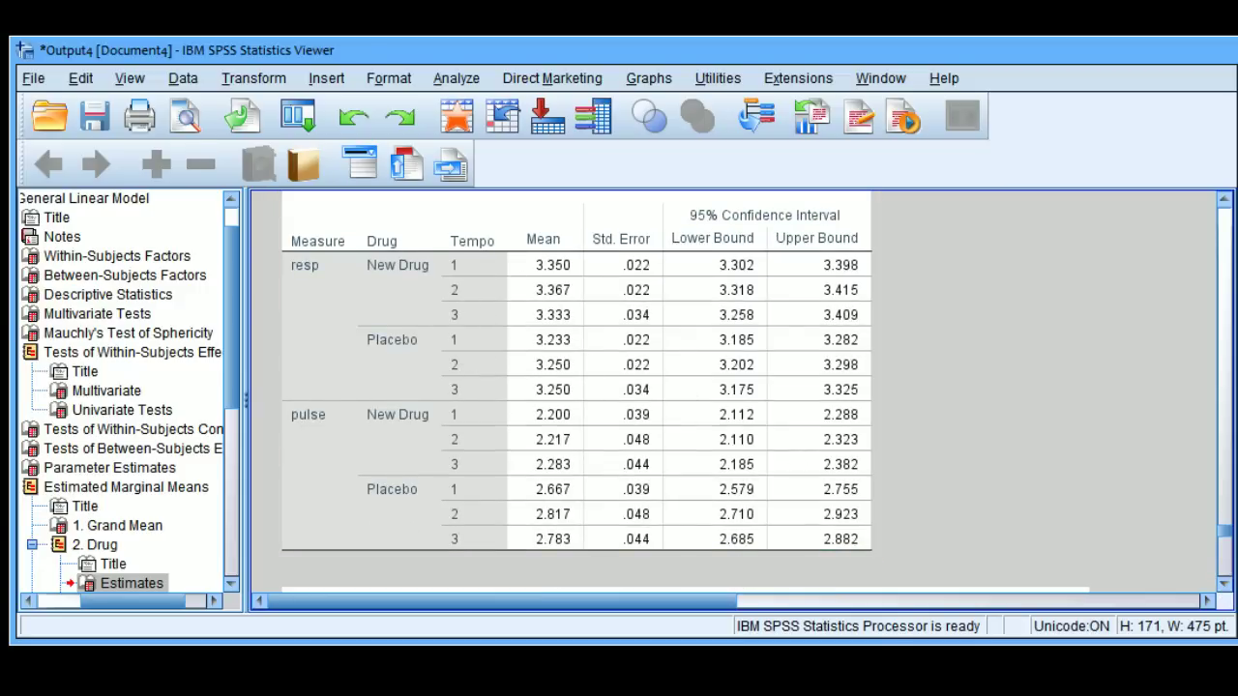
# Step: Compare the section 5 Tempo Pairwise Comparisons within each Drug with the section 4 New Drug versus Placebo Pairwise Comparisons
pyautogui.click(1225, 588)
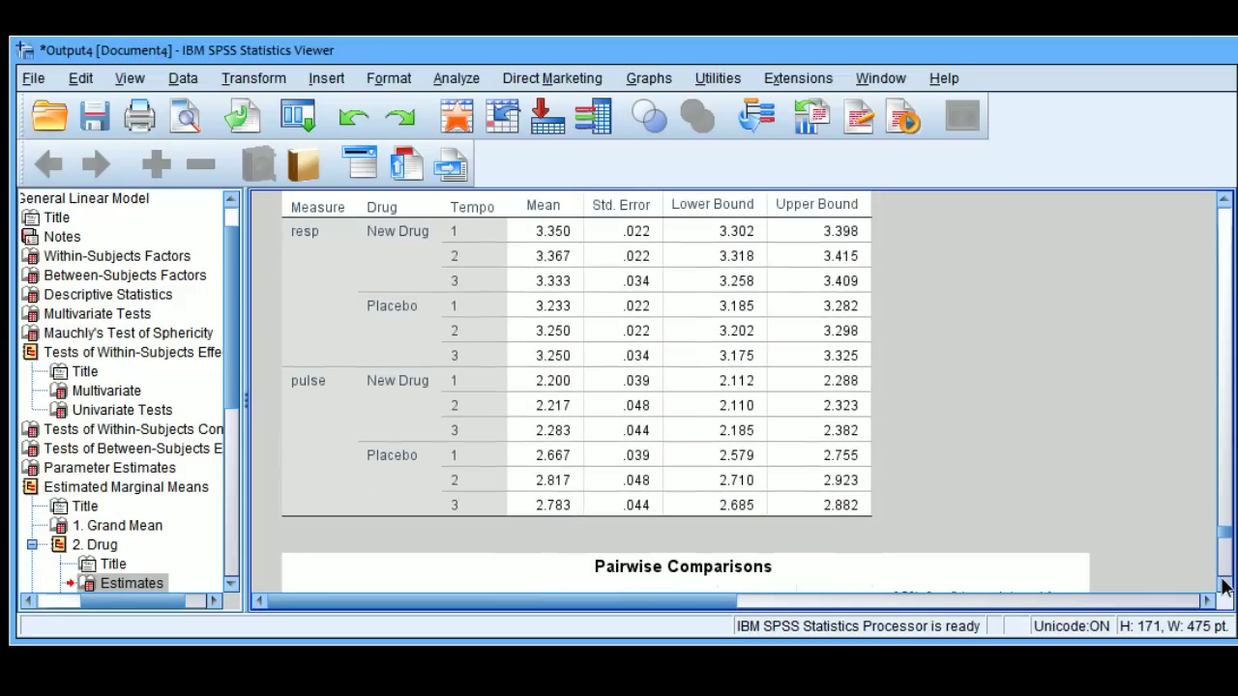
pyautogui.click(1225, 588)
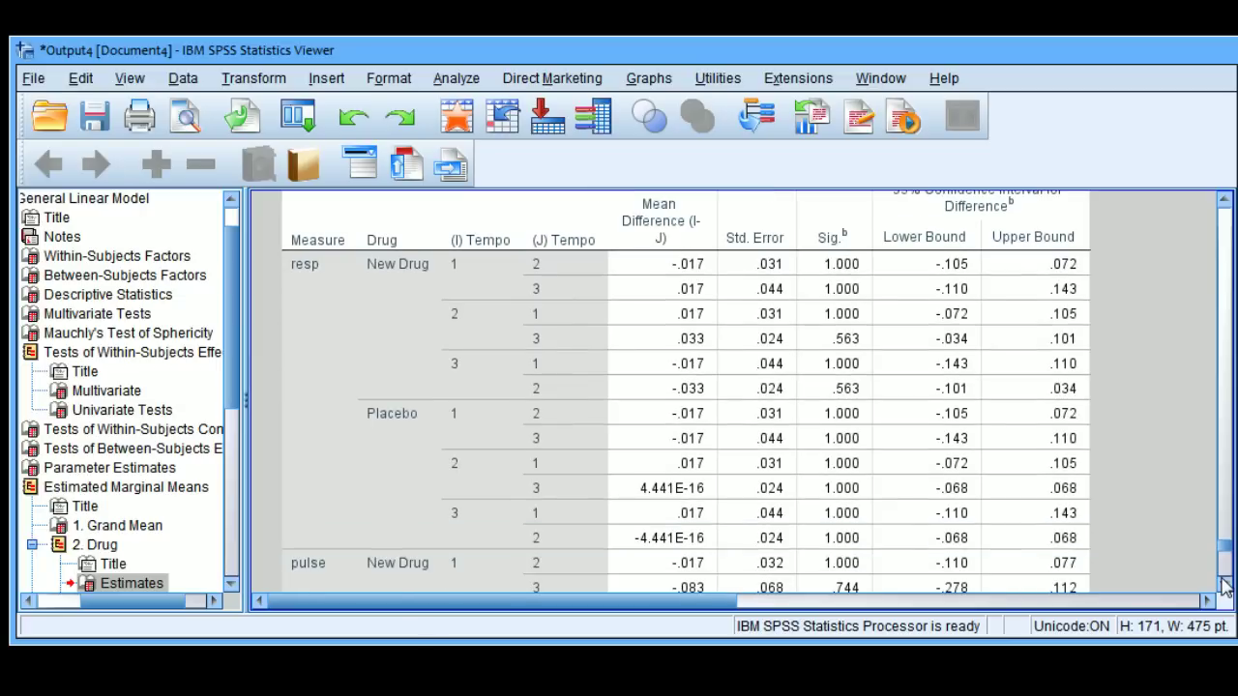
pyautogui.click(1225, 586)
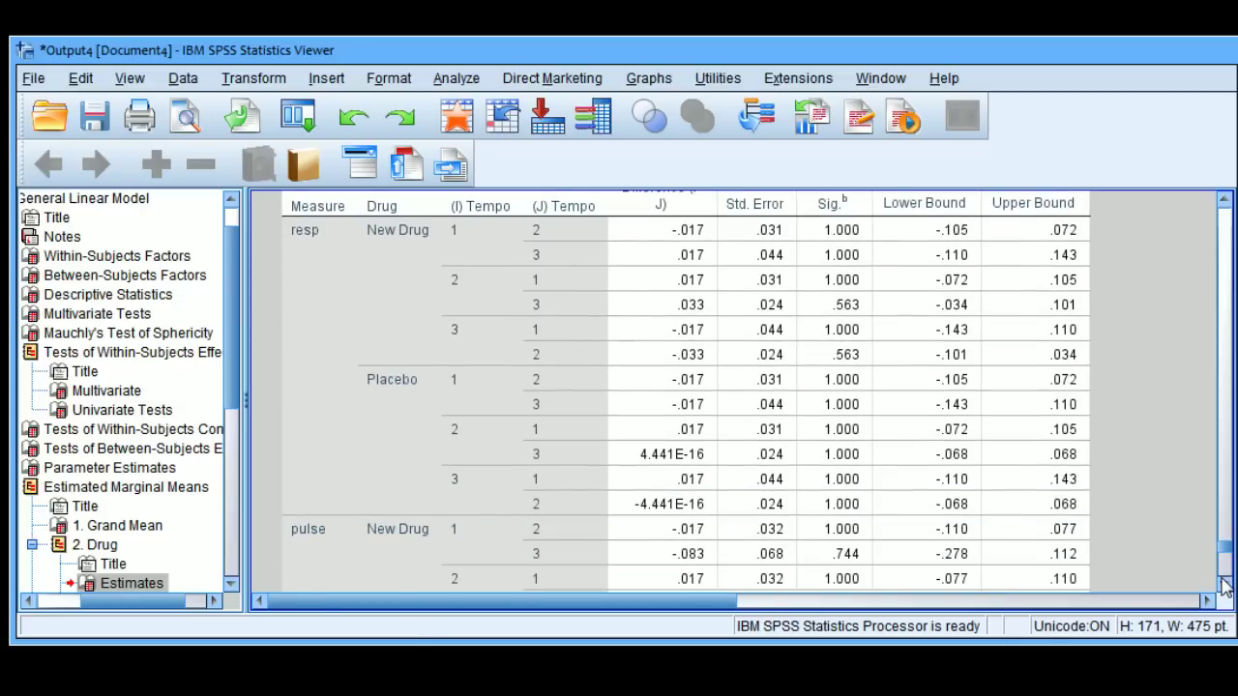
pyautogui.click(1225, 203)
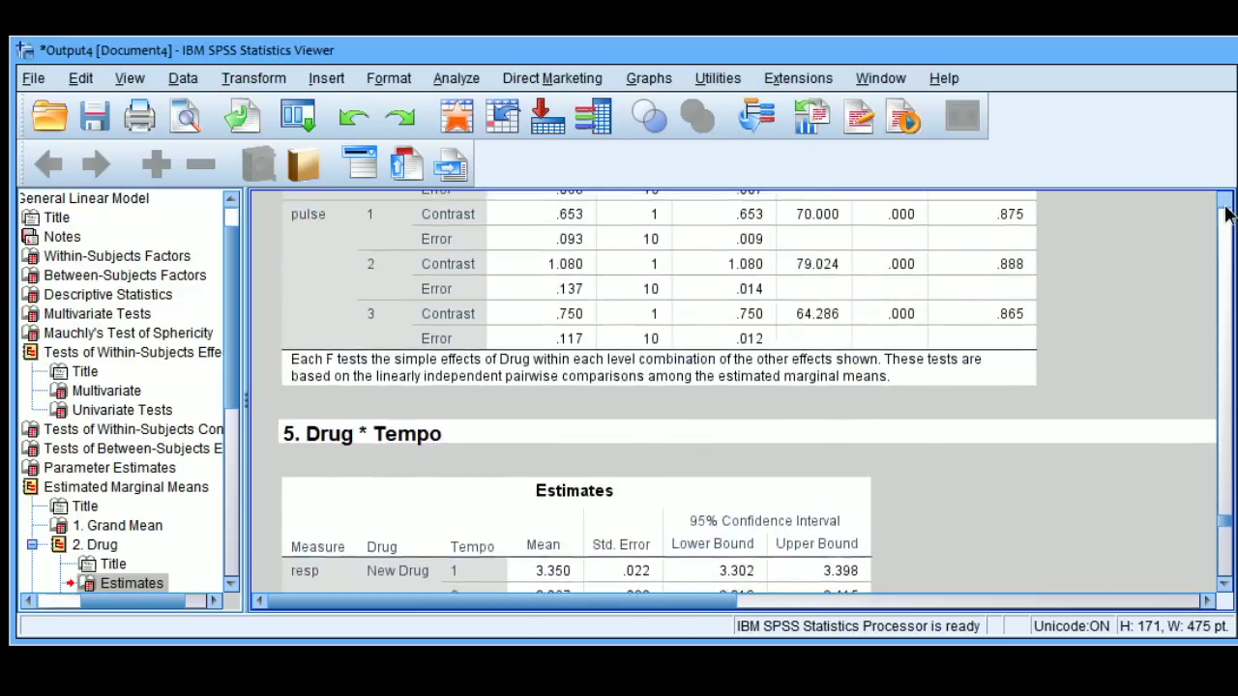
pyautogui.moveTo(1225, 213); pyautogui.dragTo(1226, 213)
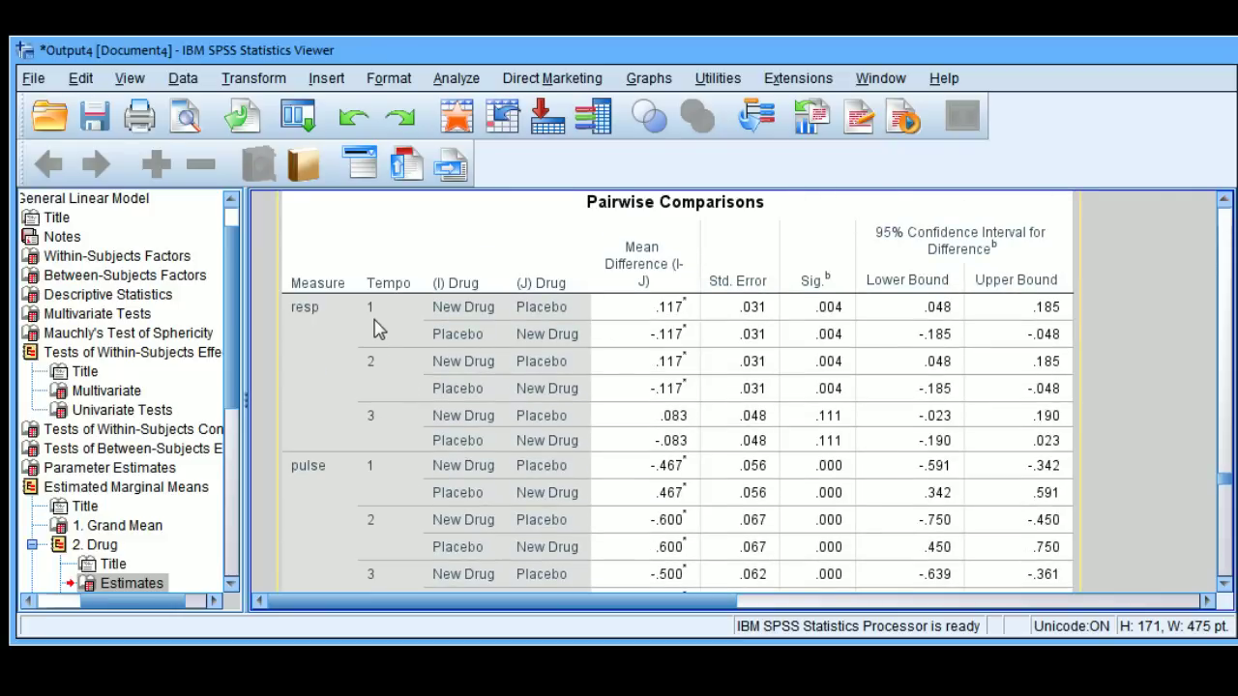
pyautogui.click(1226, 586)
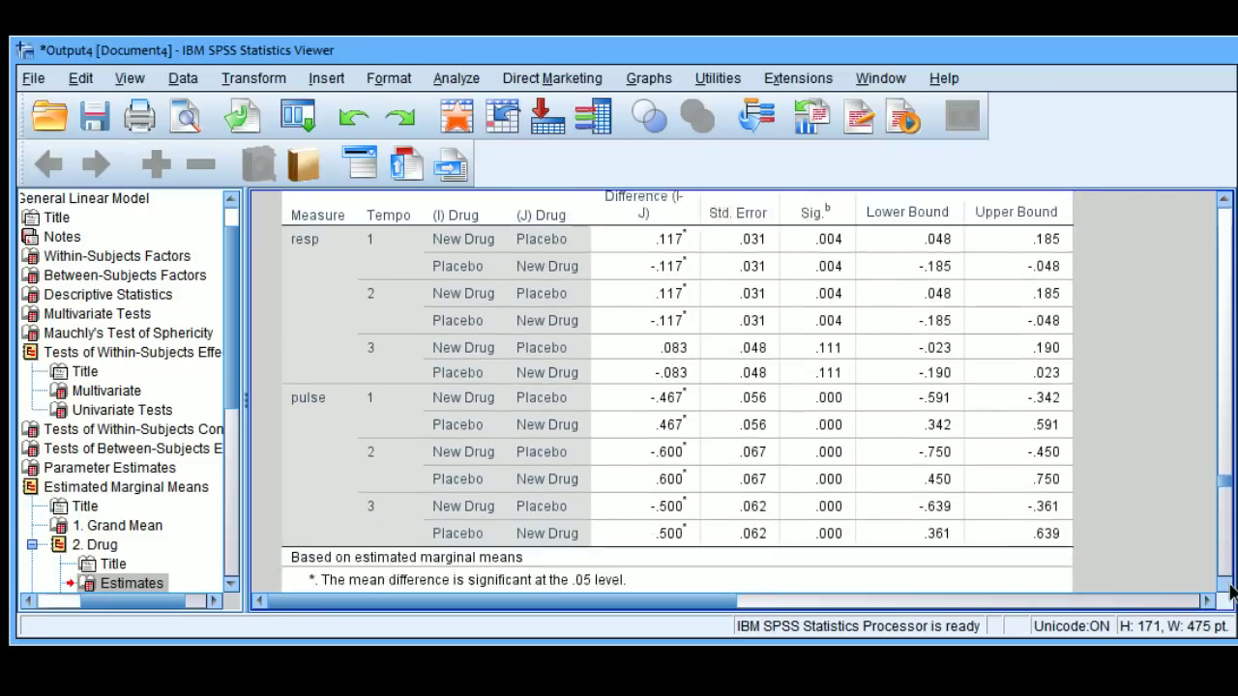
pyautogui.moveTo(1227, 586); pyautogui.dragTo(1227, 588)
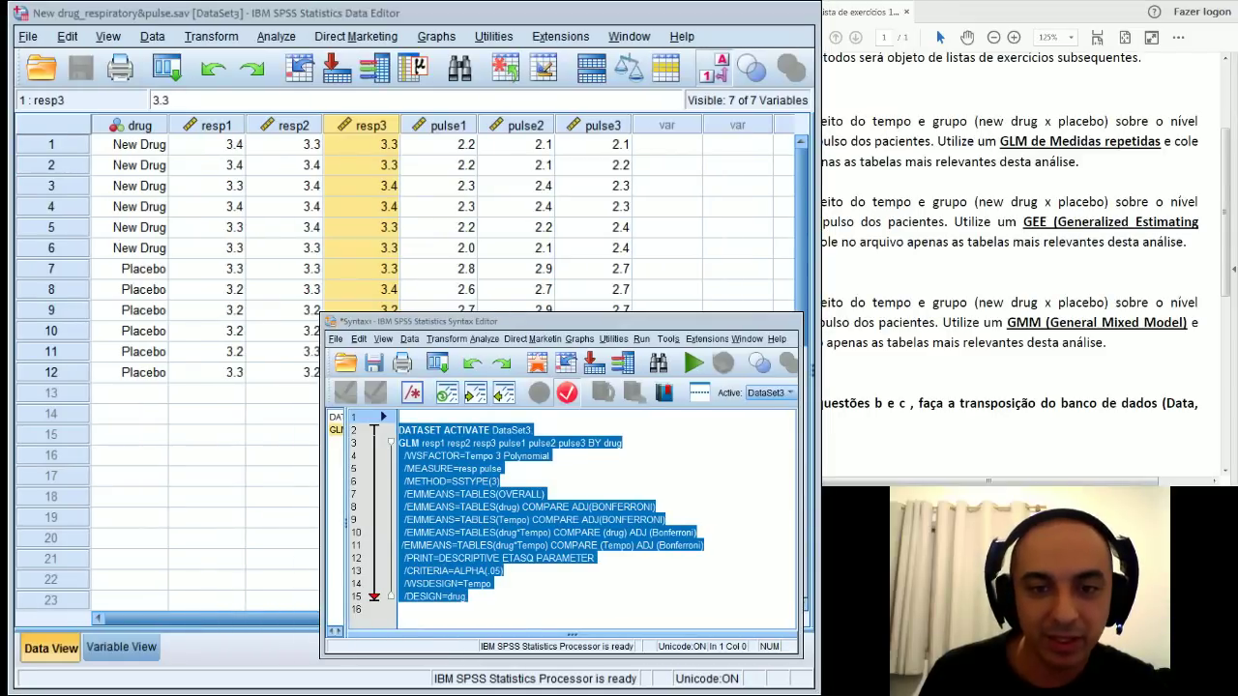
# Step: Move the syntax window over the data and highlight its two drug*Tempo EMMEANS lines comparing drug and Tempo with Bonferroni adjustment
pyautogui.moveTo(483, 321); pyautogui.dragTo(414, 196)
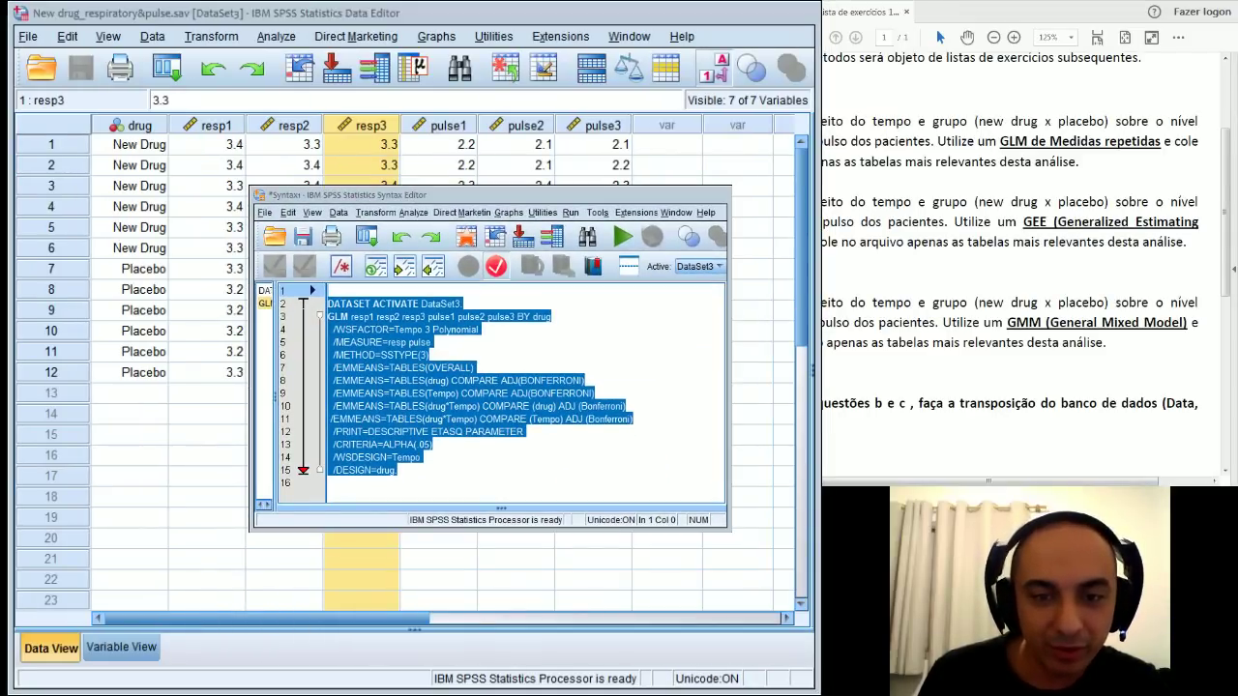
pyautogui.click(365, 470)
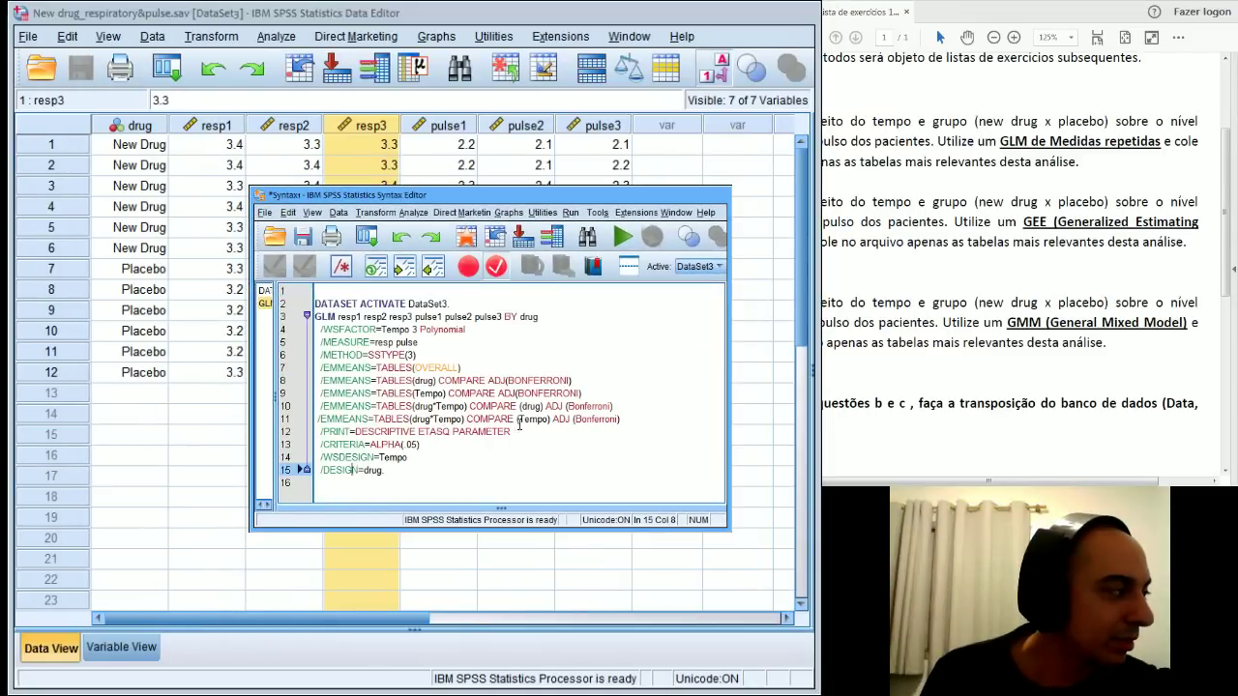
pyautogui.moveTo(620, 420); pyautogui.dragTo(327, 406)
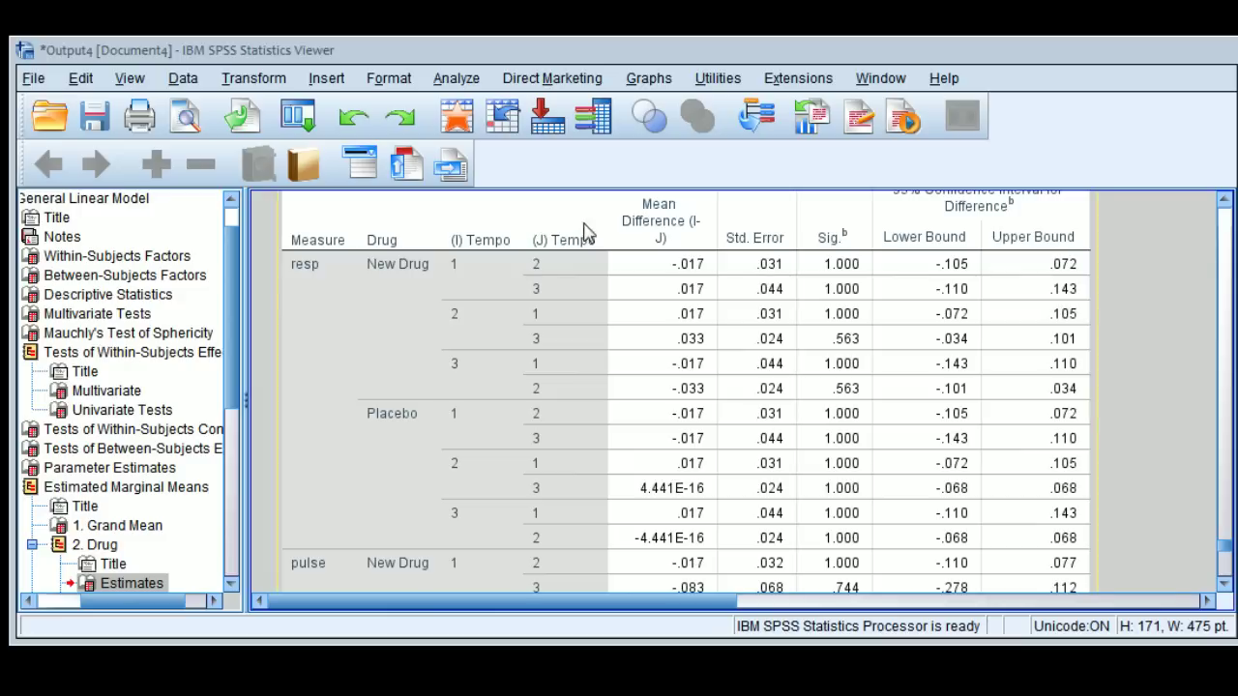
# Step: Recheck the section 5 Drug * Tempo Pairwise Comparisons between times against the Estimates means for resp and pulse
pyautogui.click(1156, 229)
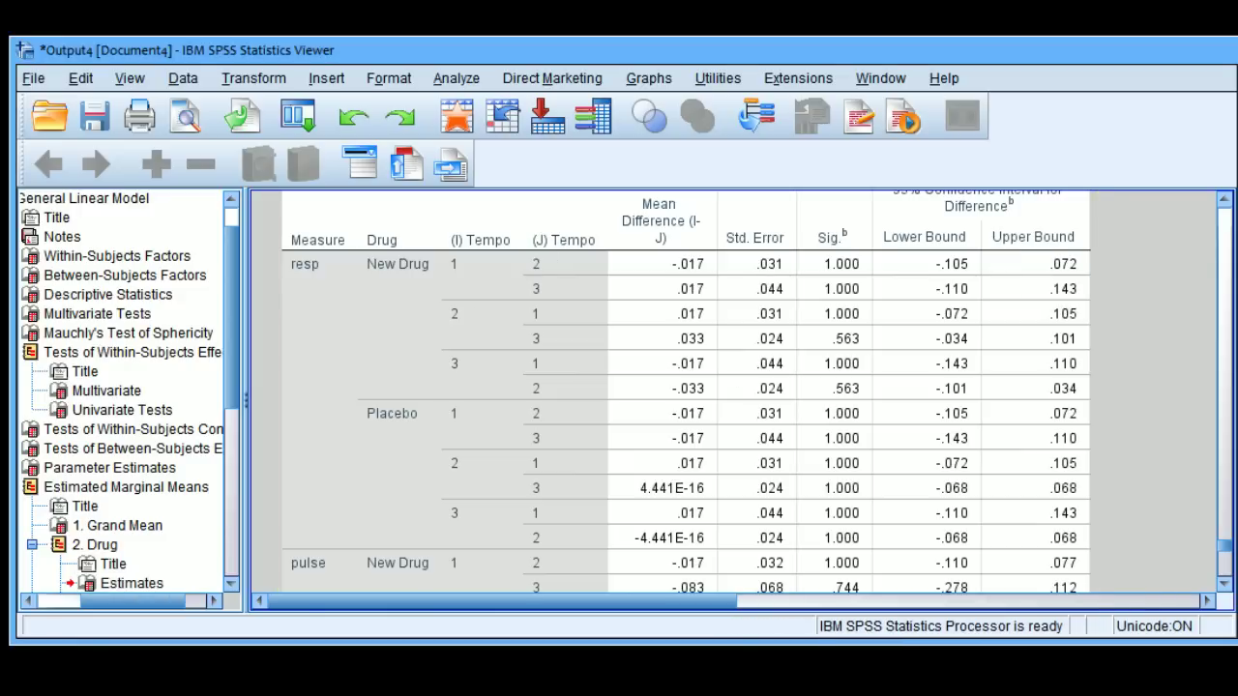
pyautogui.click(1227, 202)
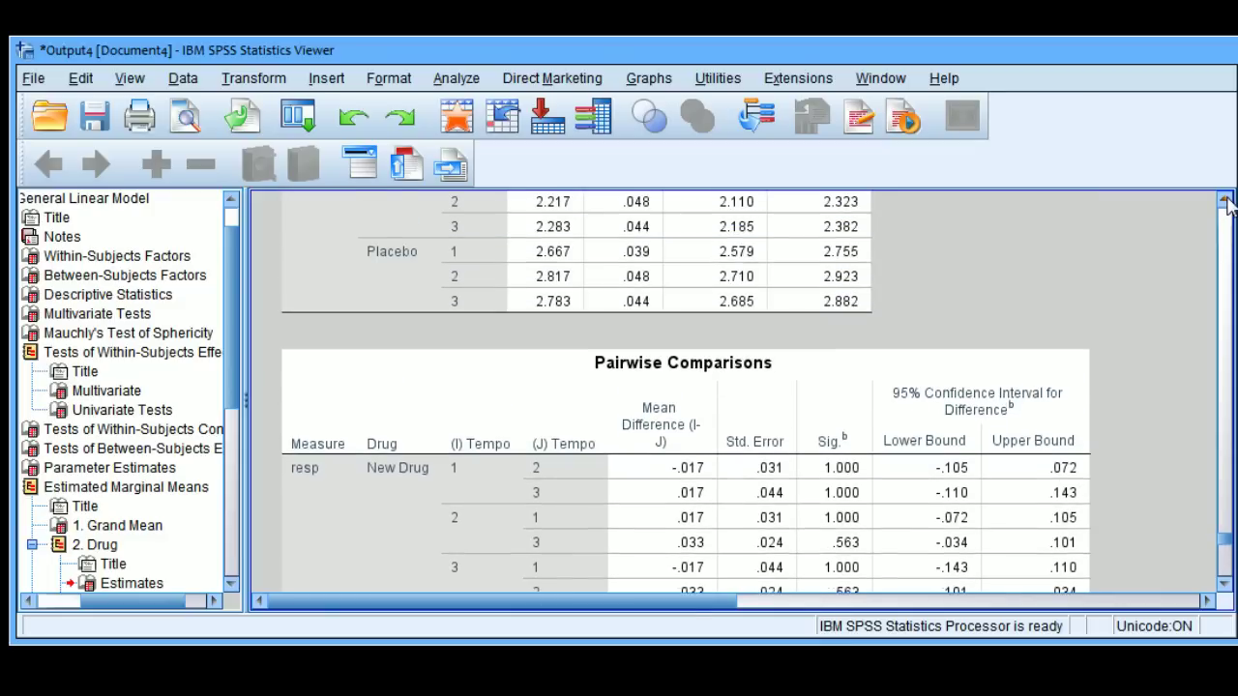
pyautogui.click(1227, 201)
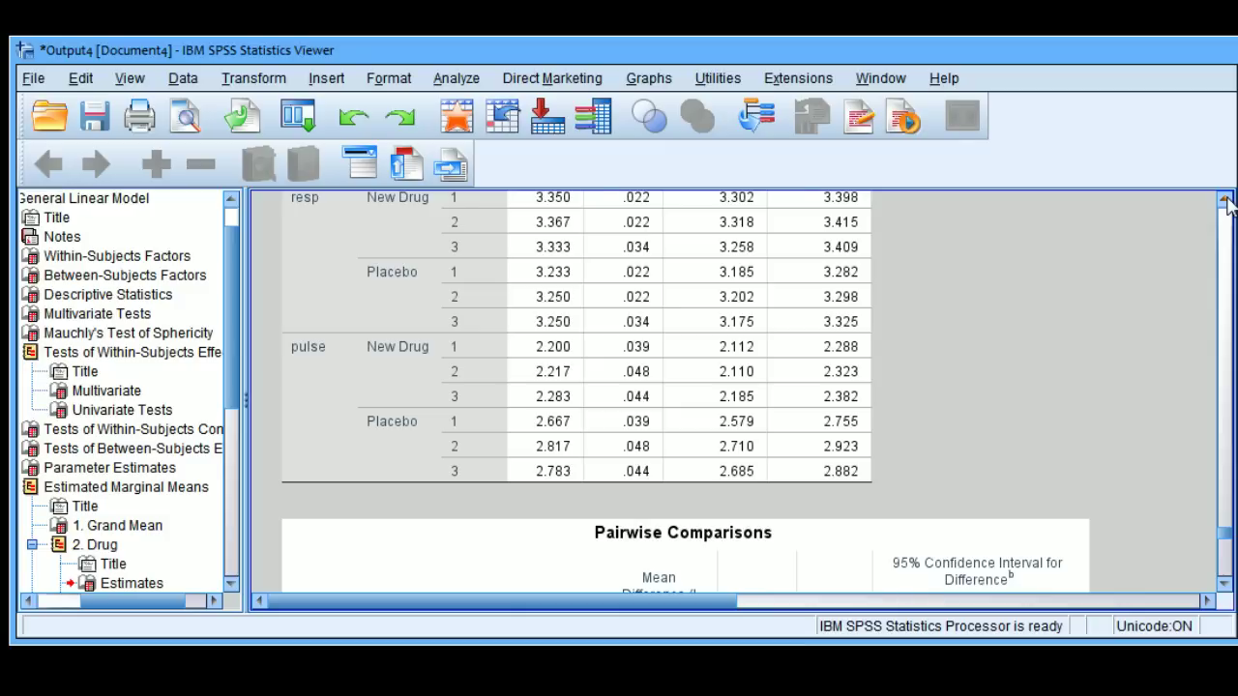
pyautogui.click(1228, 201)
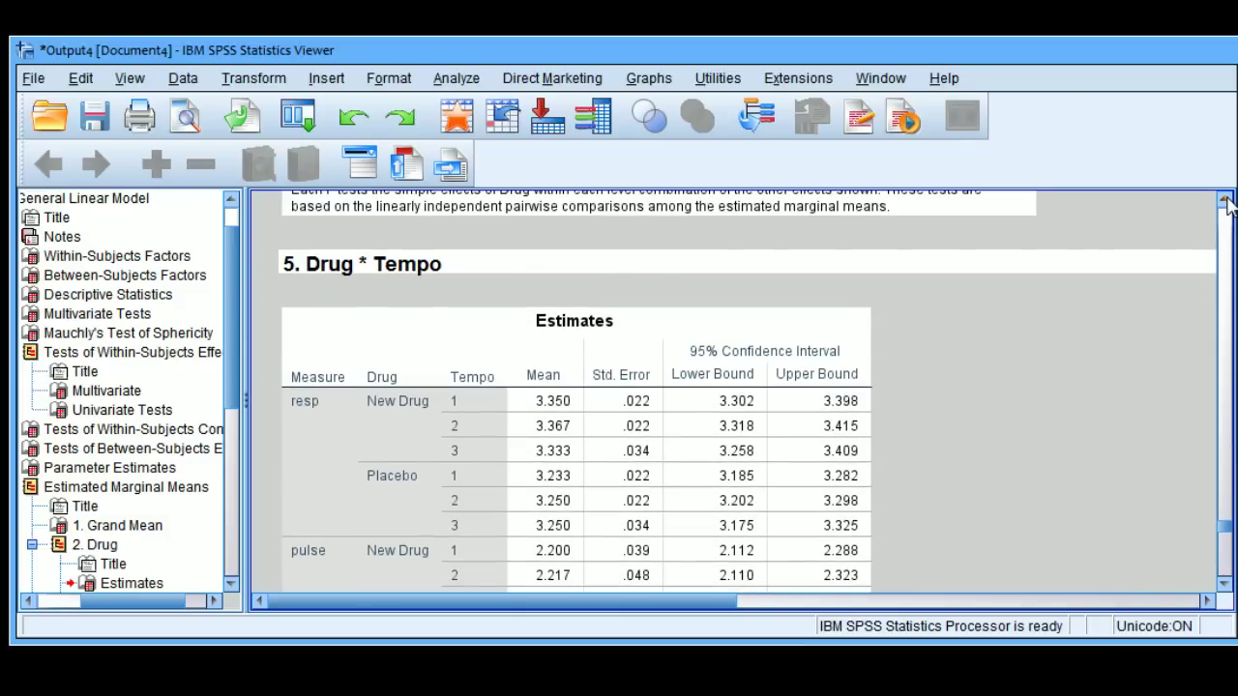
pyautogui.moveTo(1226, 530)
pyautogui.mouseDown()
pyautogui.moveTo(1229, 561)
pyautogui.moveTo(1227, 530)
pyautogui.mouseUp()
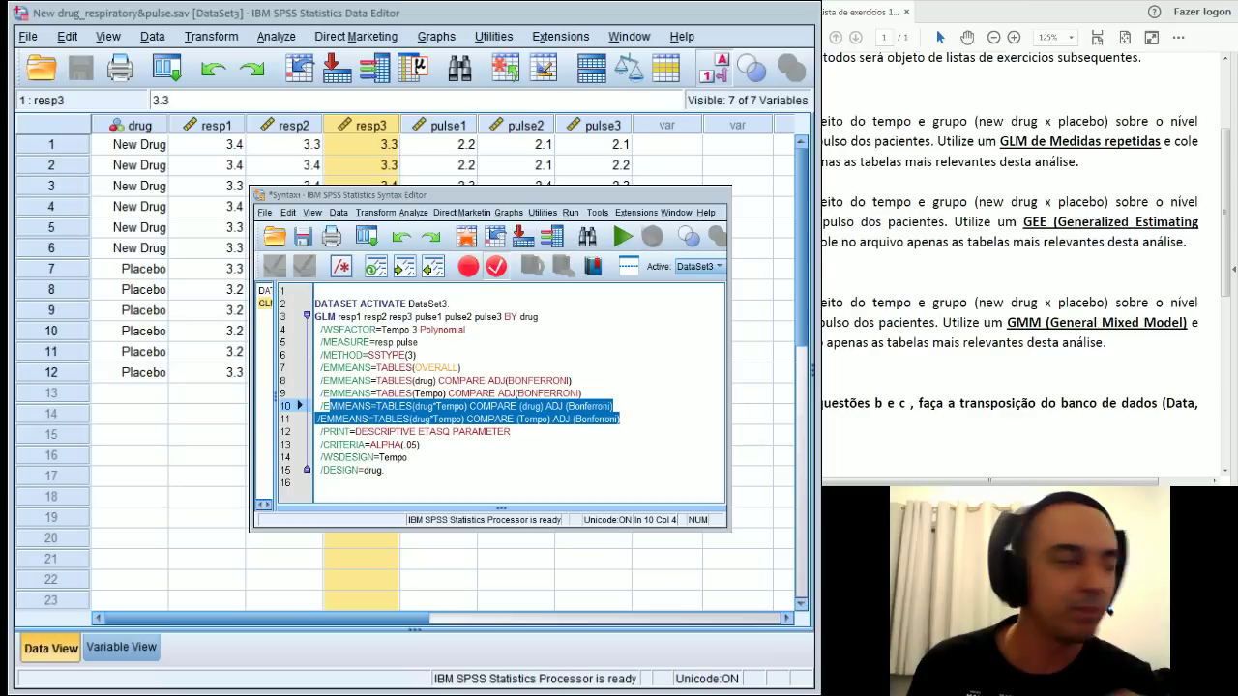
# Step: Bring the New drug_respiratory&pulse.sav data sheet to the front, clear of the syntax window
pyautogui.click(144, 20)
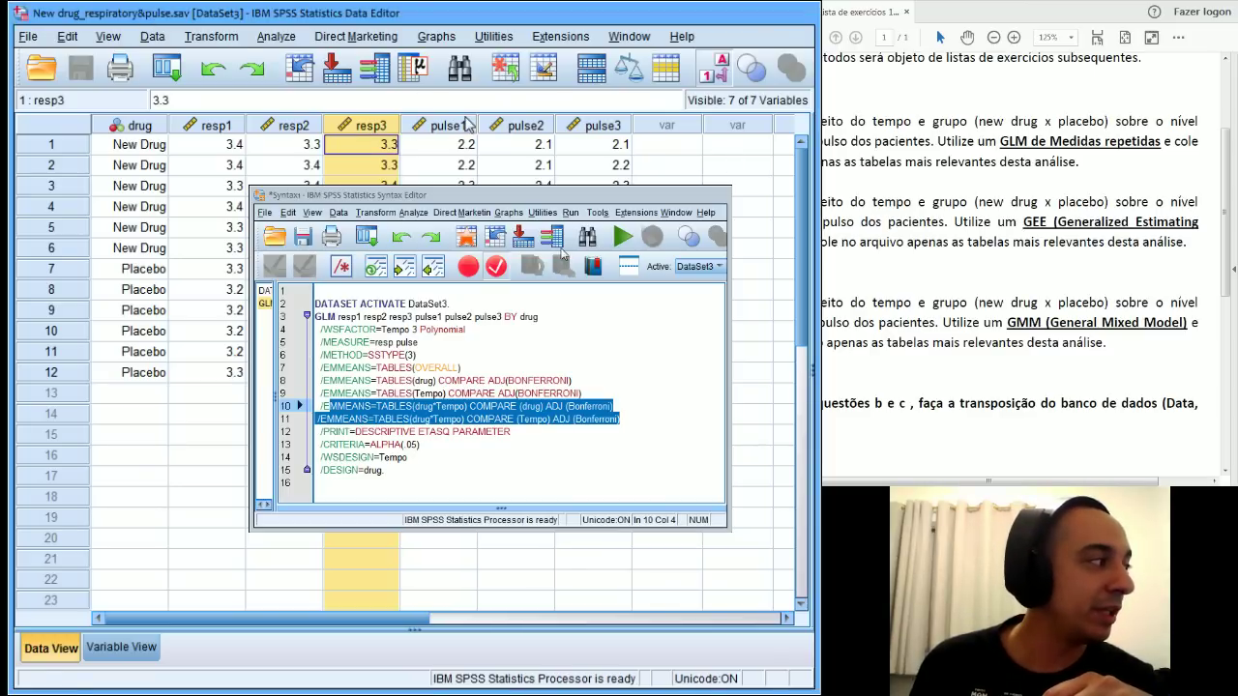
pyautogui.press('Right')
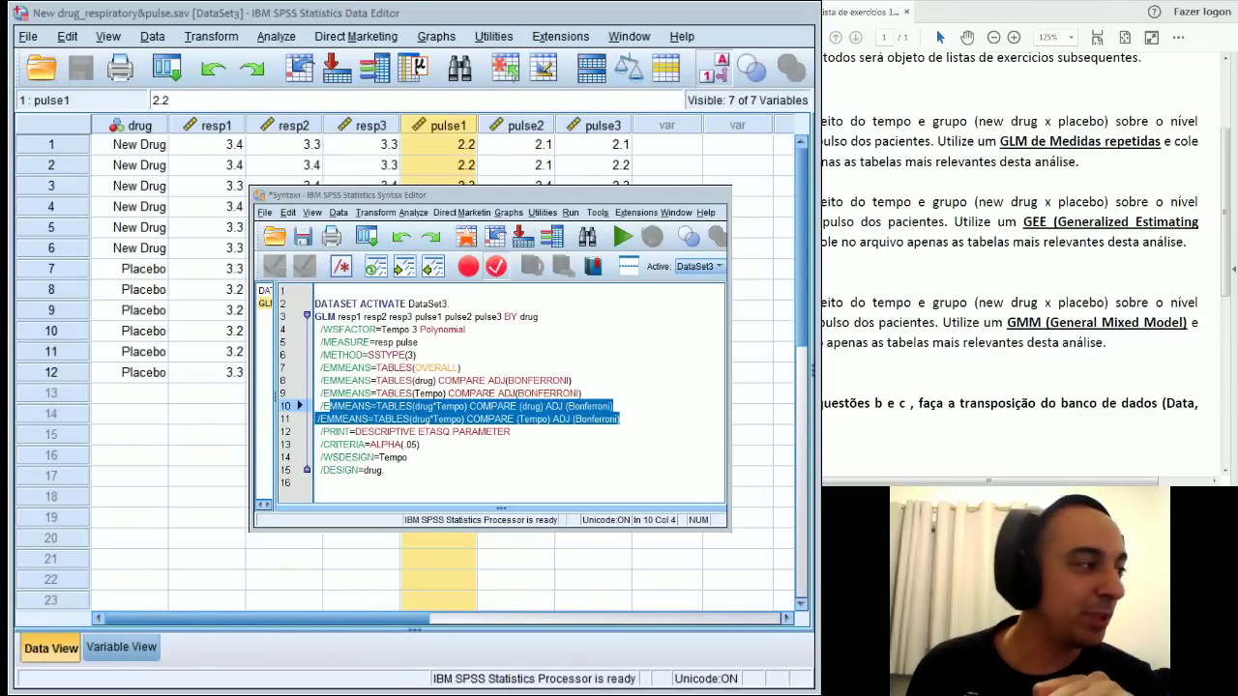
pyautogui.click(435, 38)
pyautogui.click(561, 156)
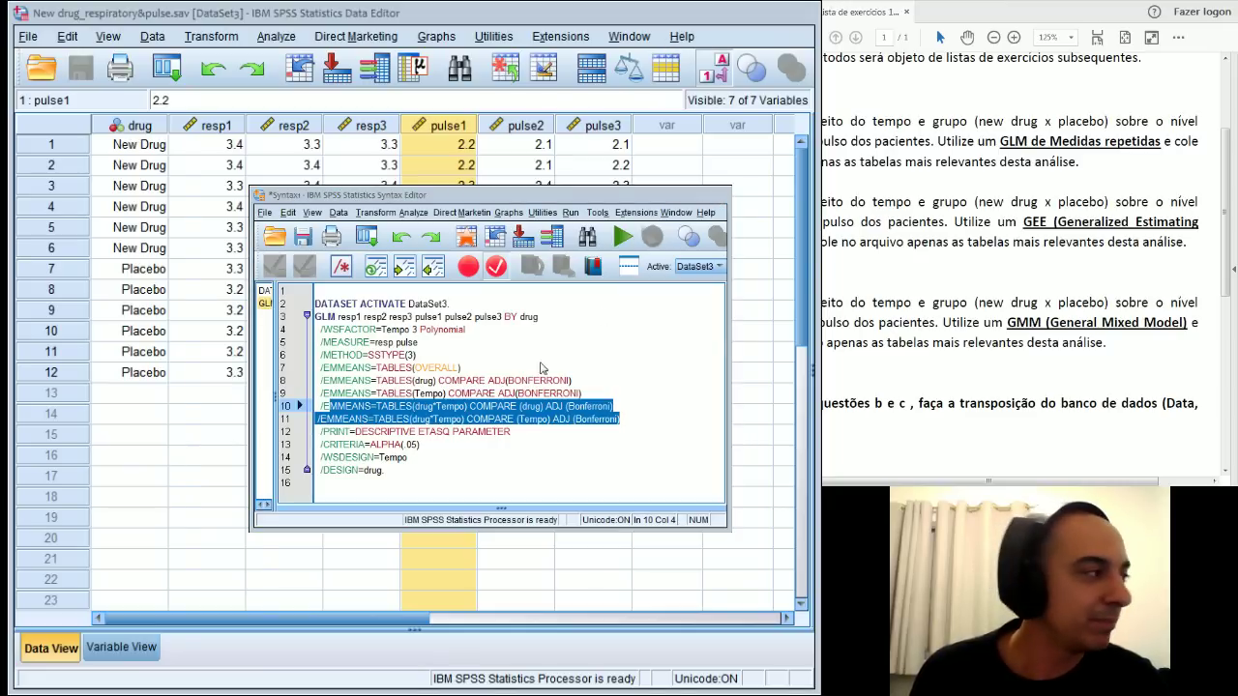
pyautogui.click(487, 384)
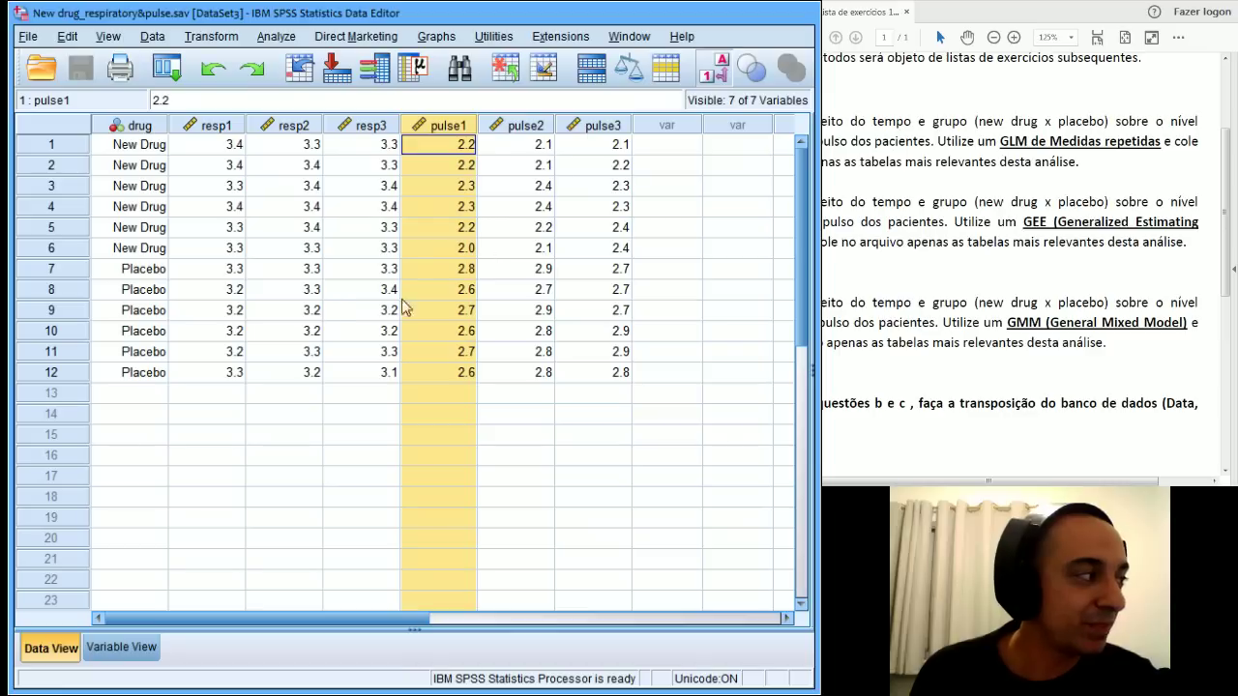
pyautogui.click(395, 435)
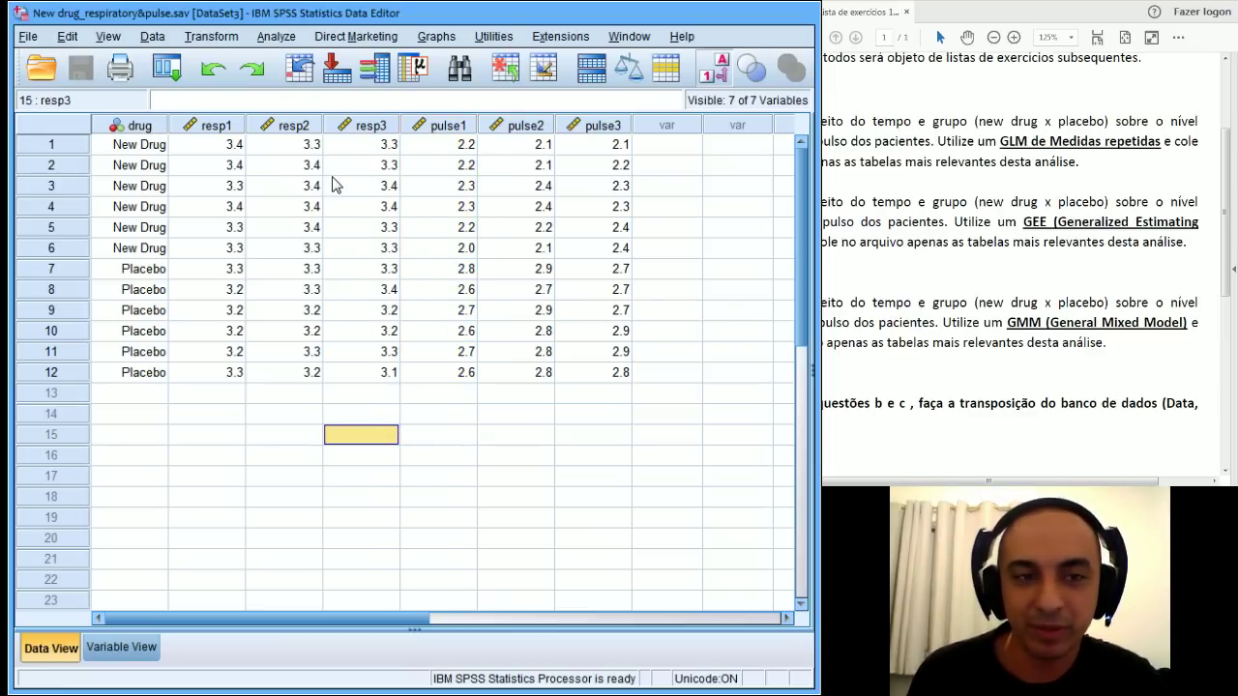
# Step: Look over the repeated, model type and response settings of Generalized Estimating Equations, and close the dialog without running it
pyautogui.click(275, 41)
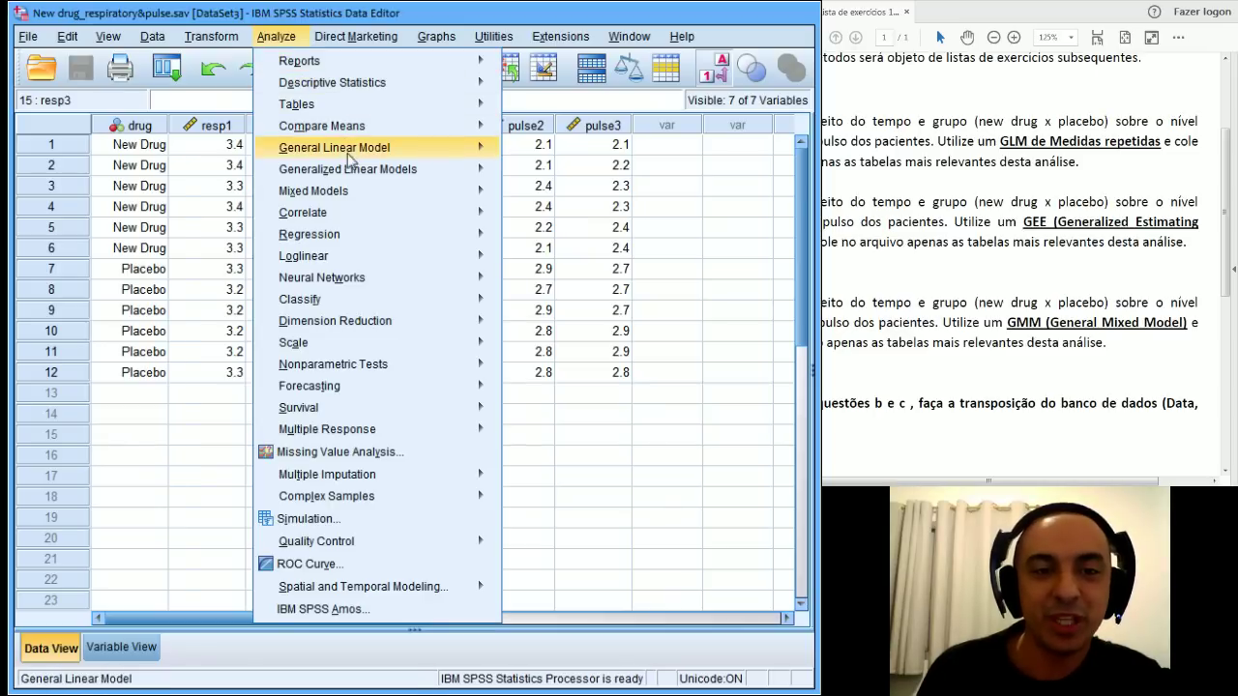
pyautogui.moveTo(351, 172)
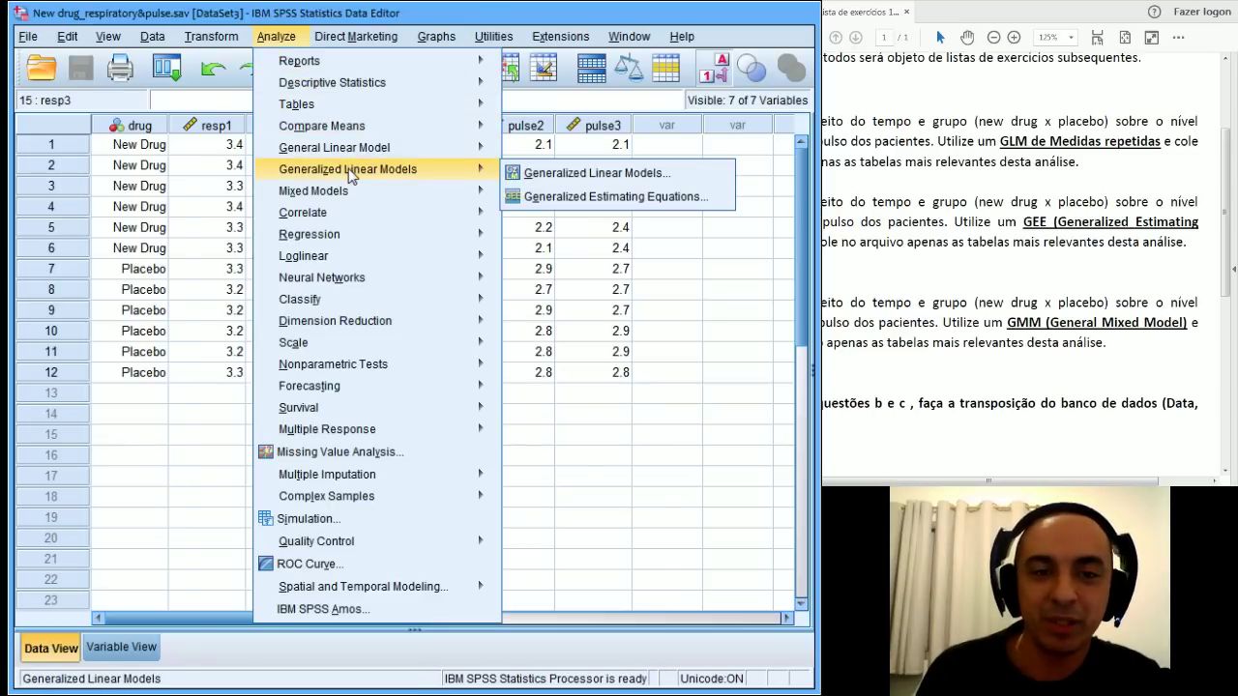
pyautogui.click(630, 207)
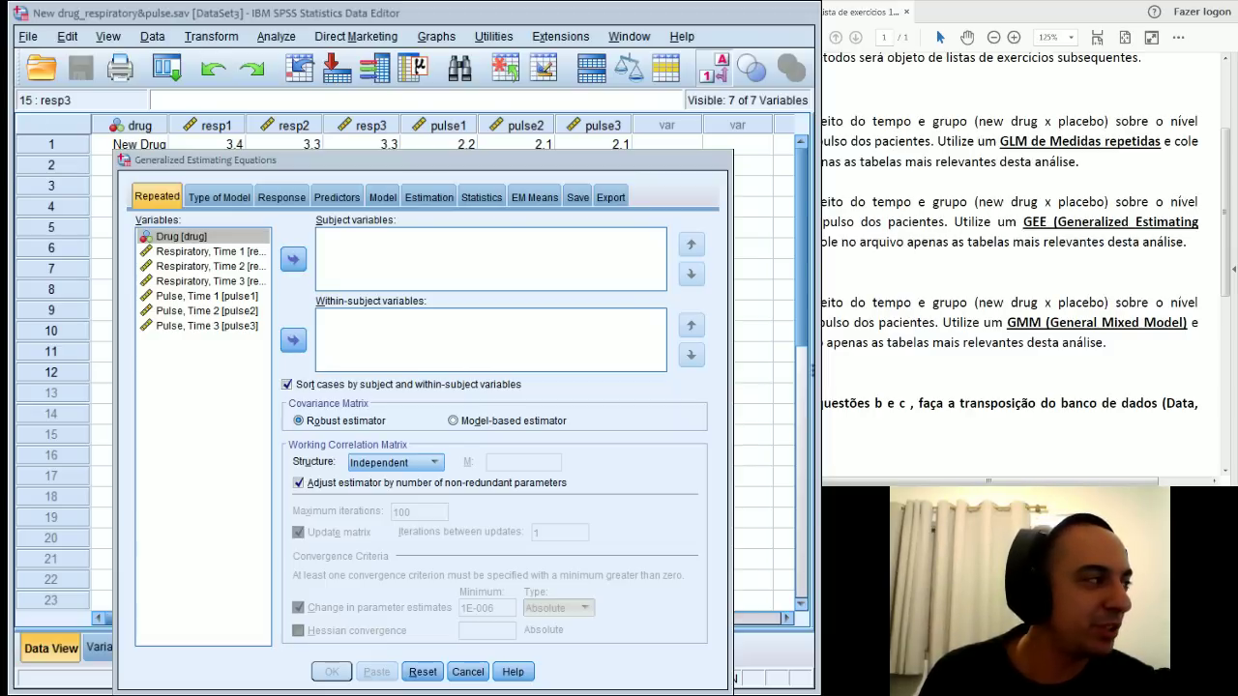
pyautogui.click(198, 197)
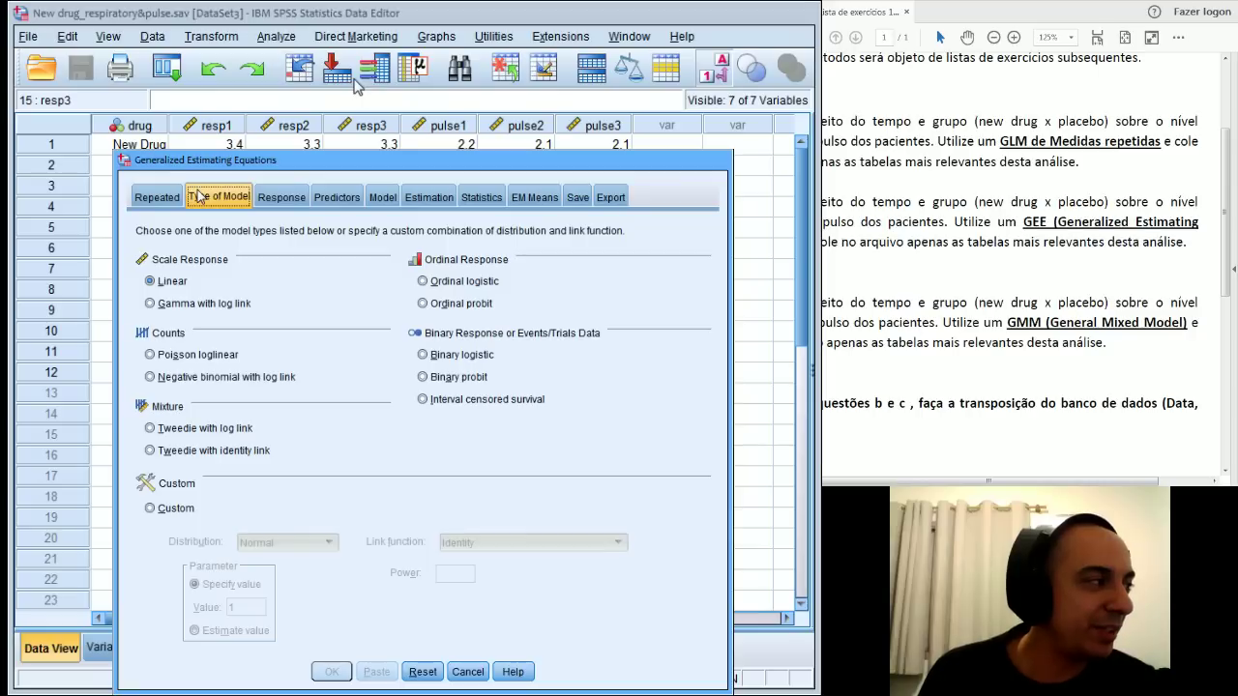
pyautogui.click(283, 201)
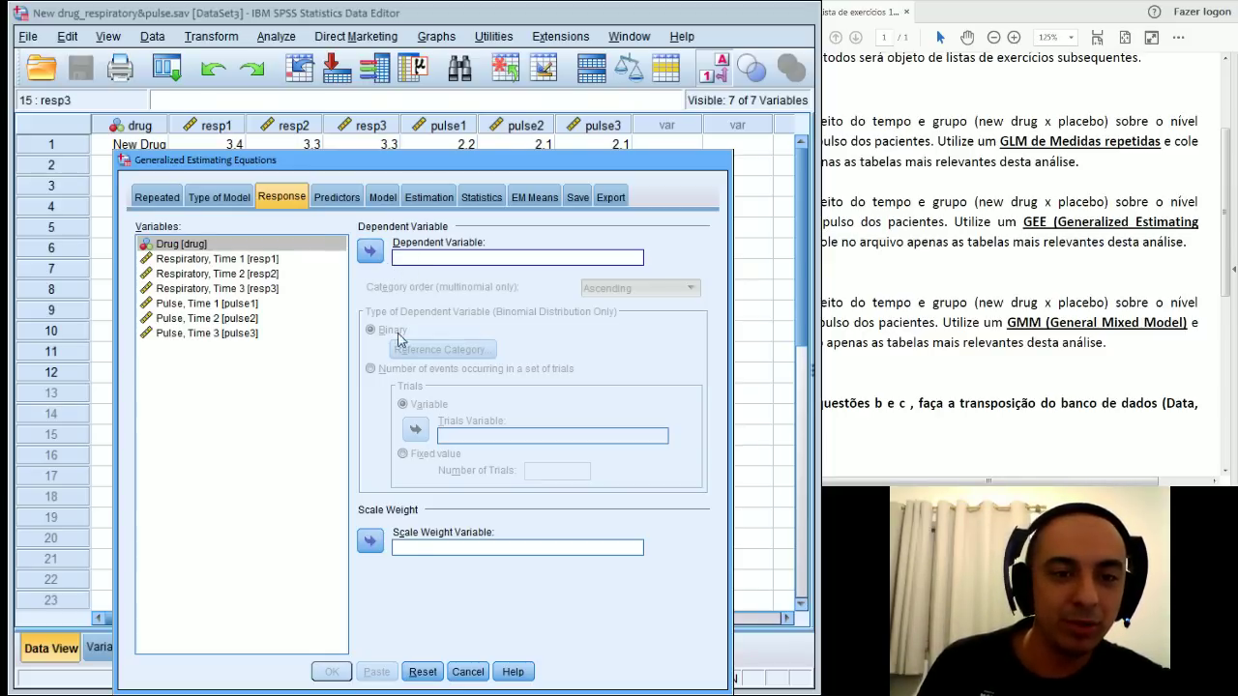
pyautogui.click(467, 672)
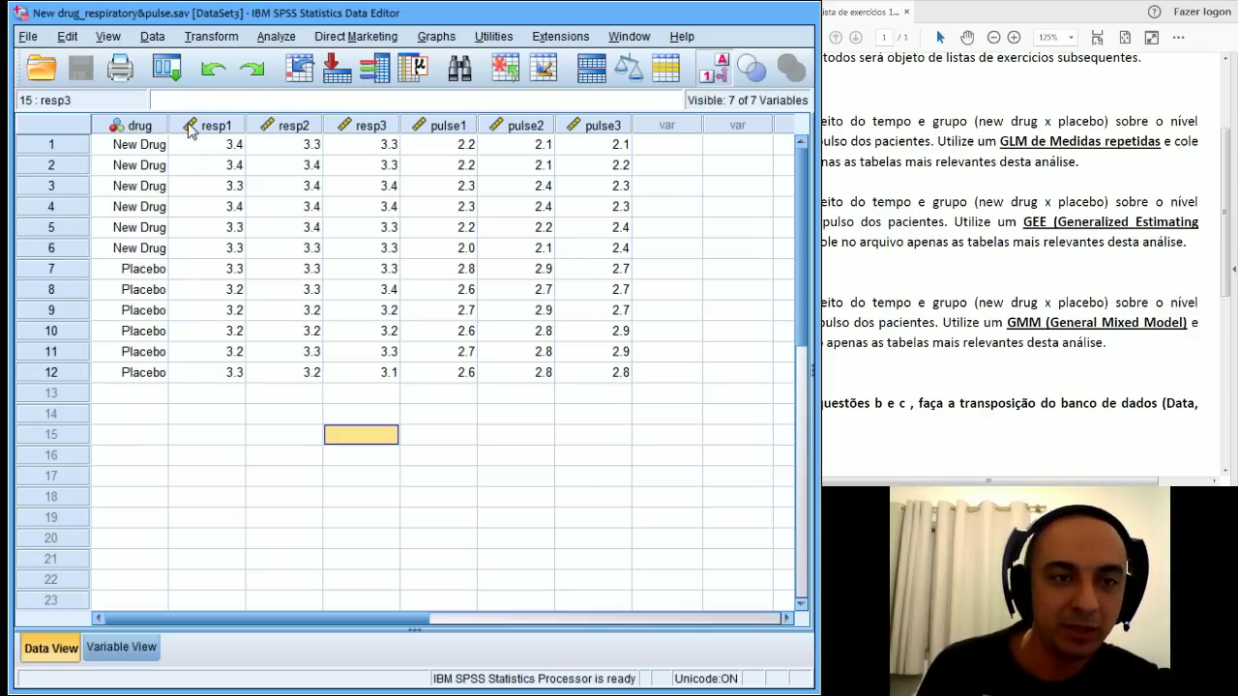
# Step: Start the Restructure Data Wizard and choose to restructure selected variables into cases
pyautogui.click(152, 36)
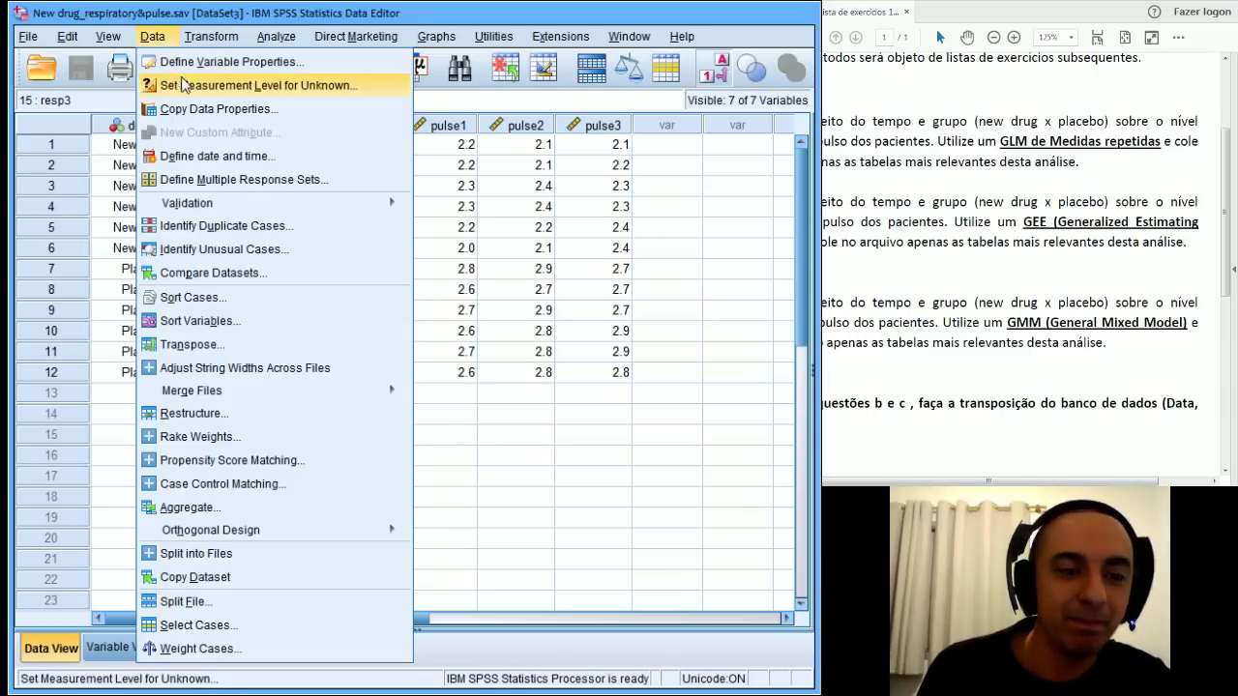
pyautogui.click(237, 417)
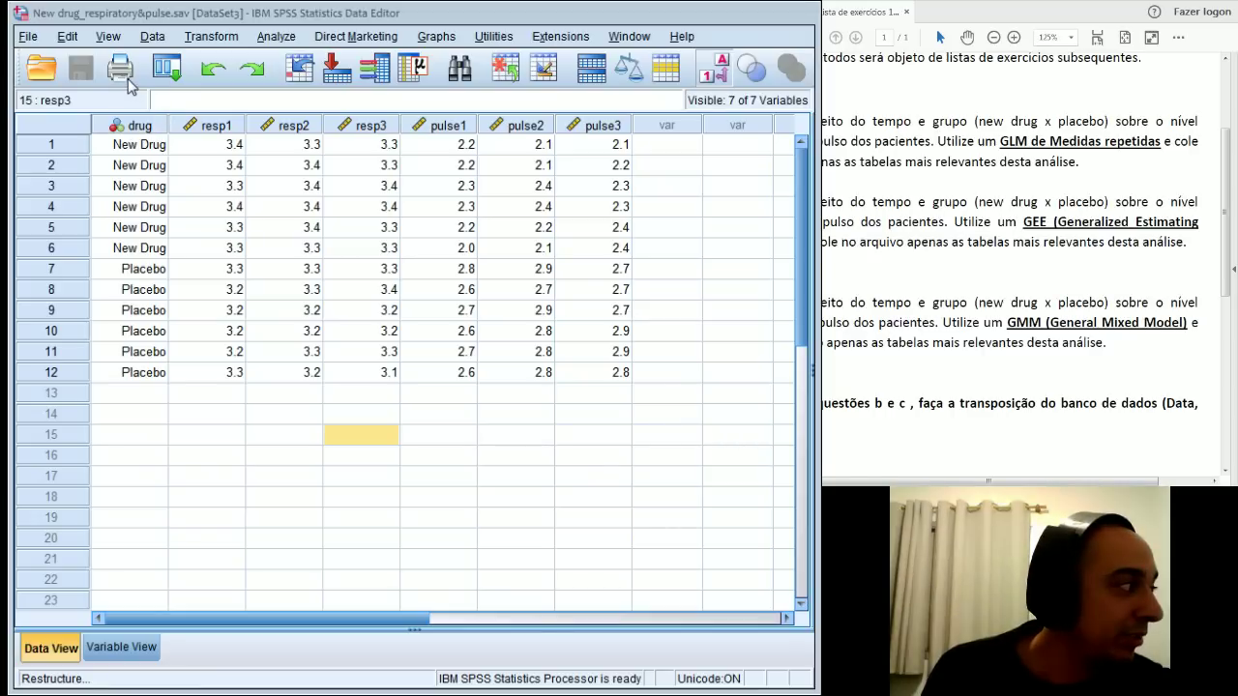
pyautogui.moveTo(900, 356); pyautogui.dragTo(280, 61)
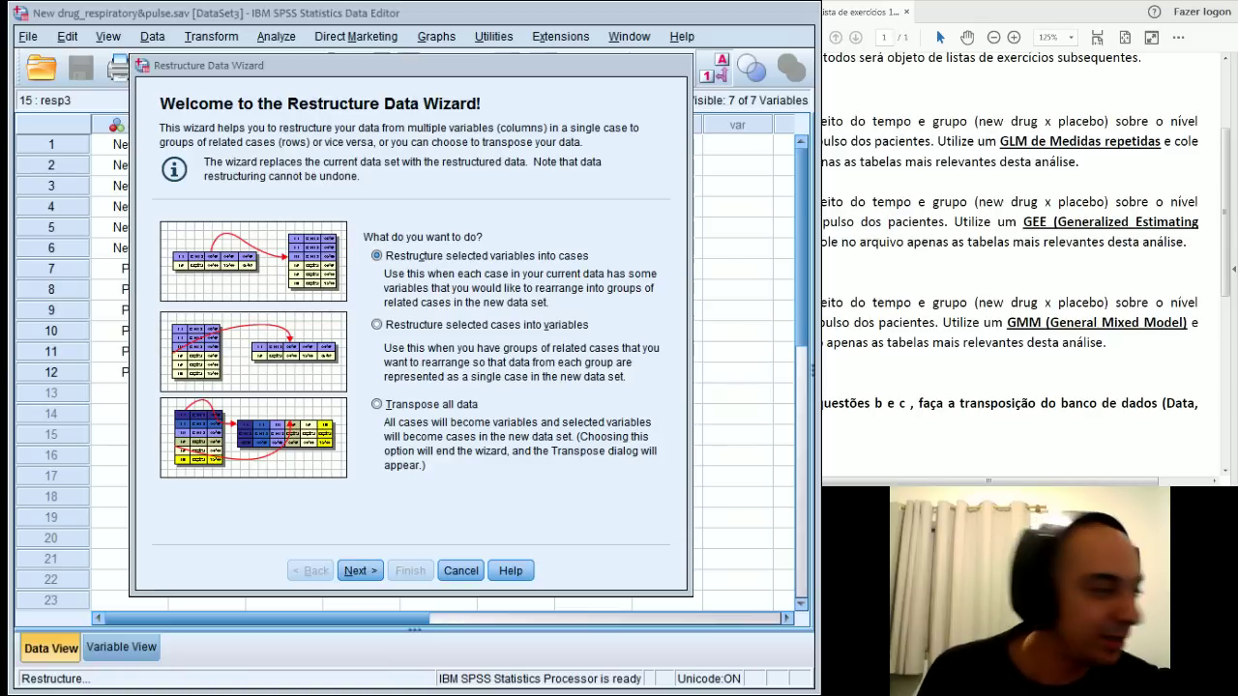
pyautogui.click(359, 571)
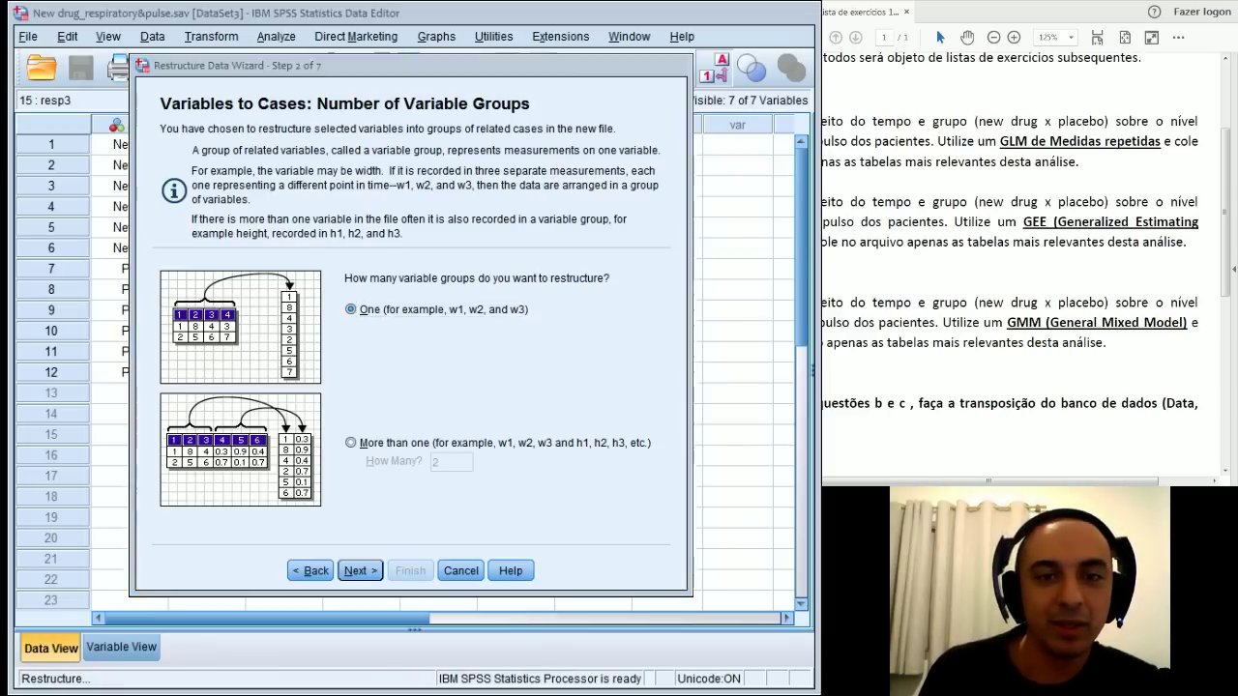
# Step: Set the restructure to more than one variable group, with 2 groups, and continue to selecting variables
pyautogui.moveTo(242, 65); pyautogui.dragTo(362, 226)
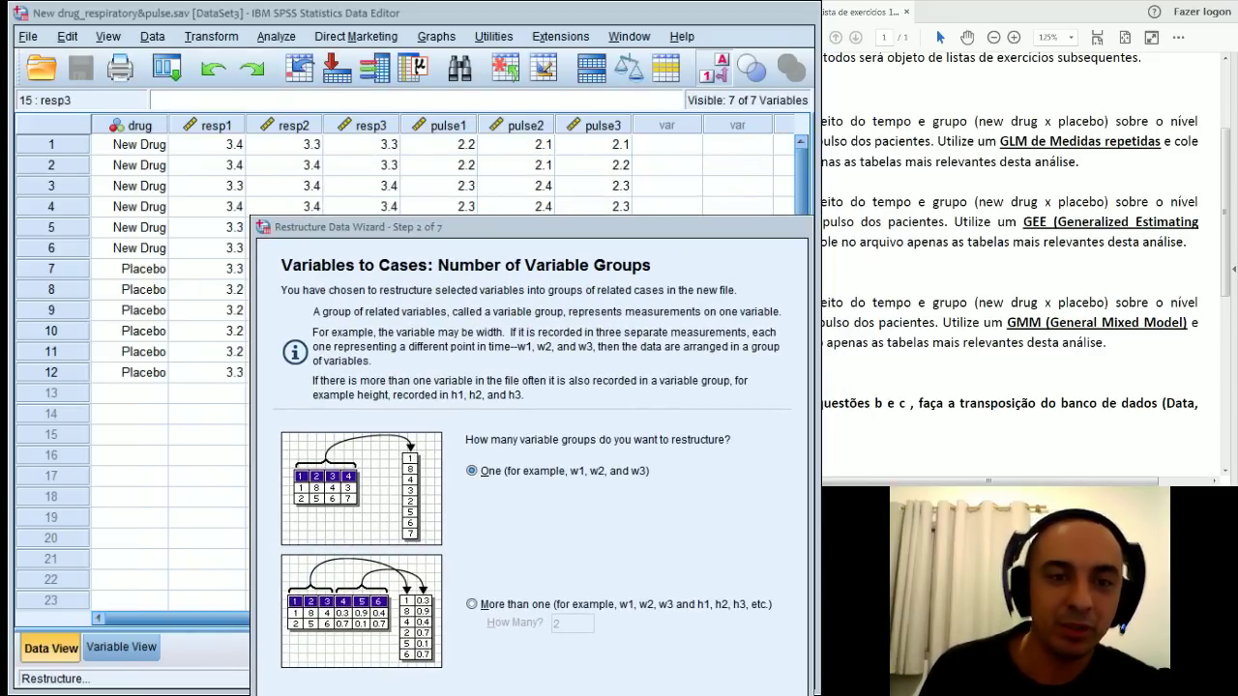
pyautogui.moveTo(362, 226); pyautogui.dragTo(293, 62)
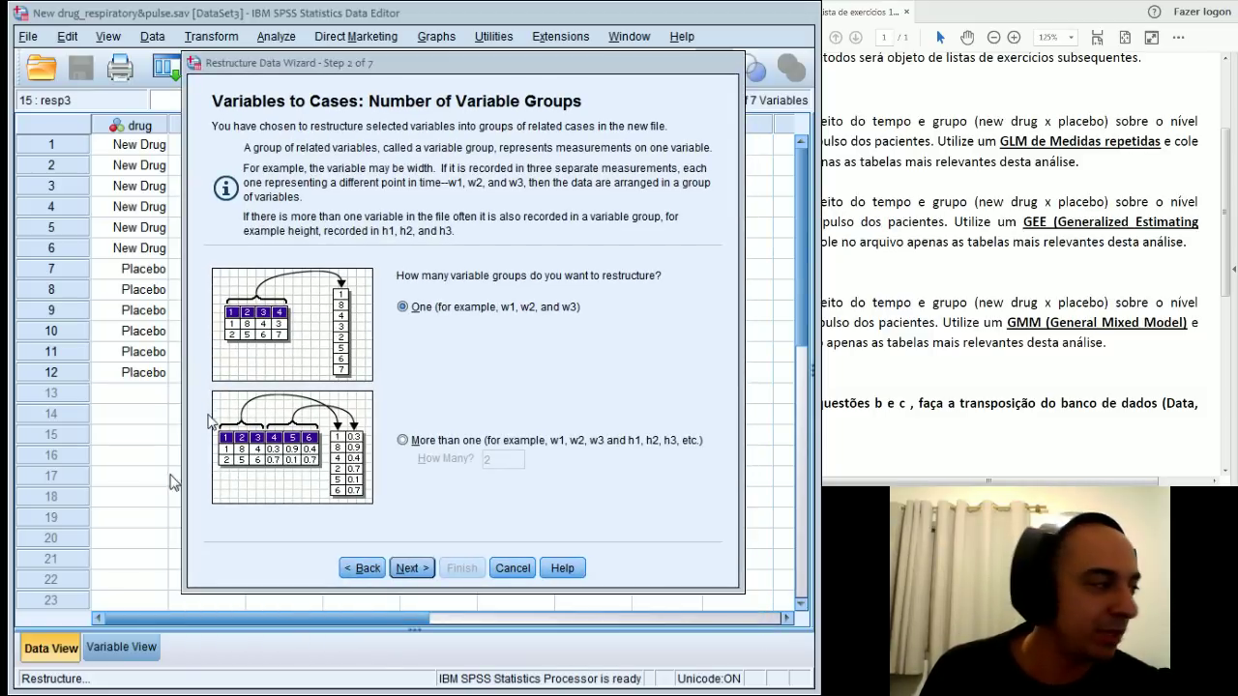
pyautogui.click(431, 441)
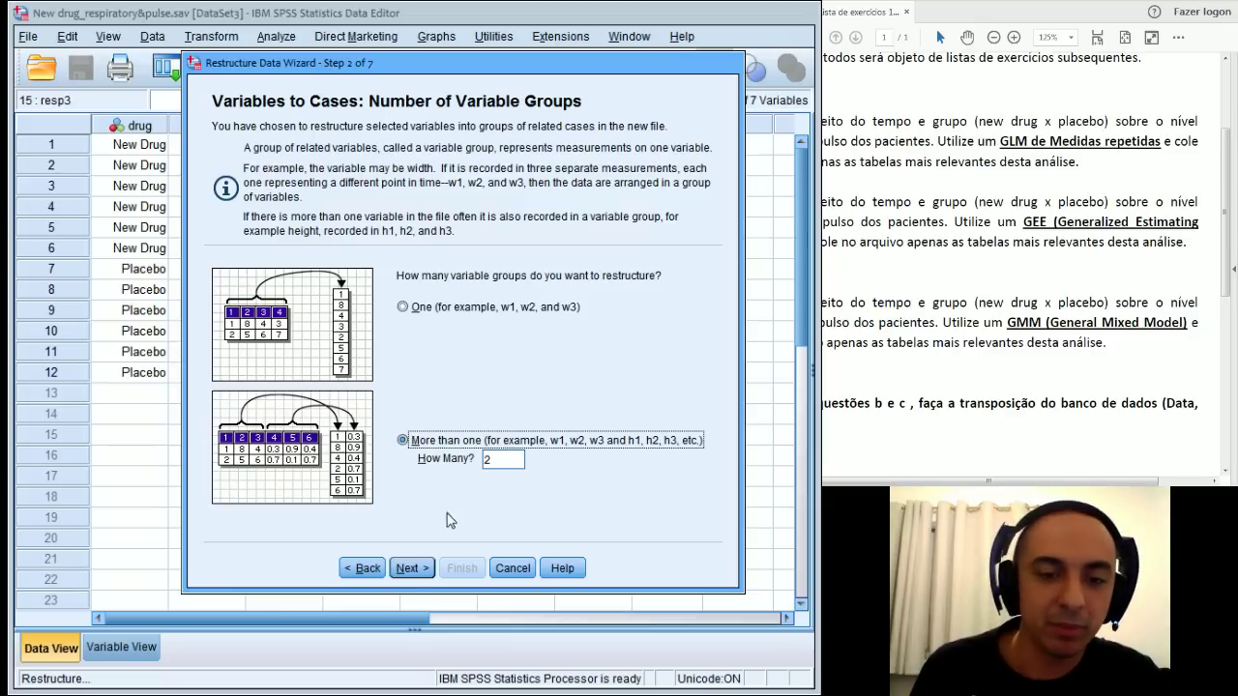
pyautogui.click(410, 570)
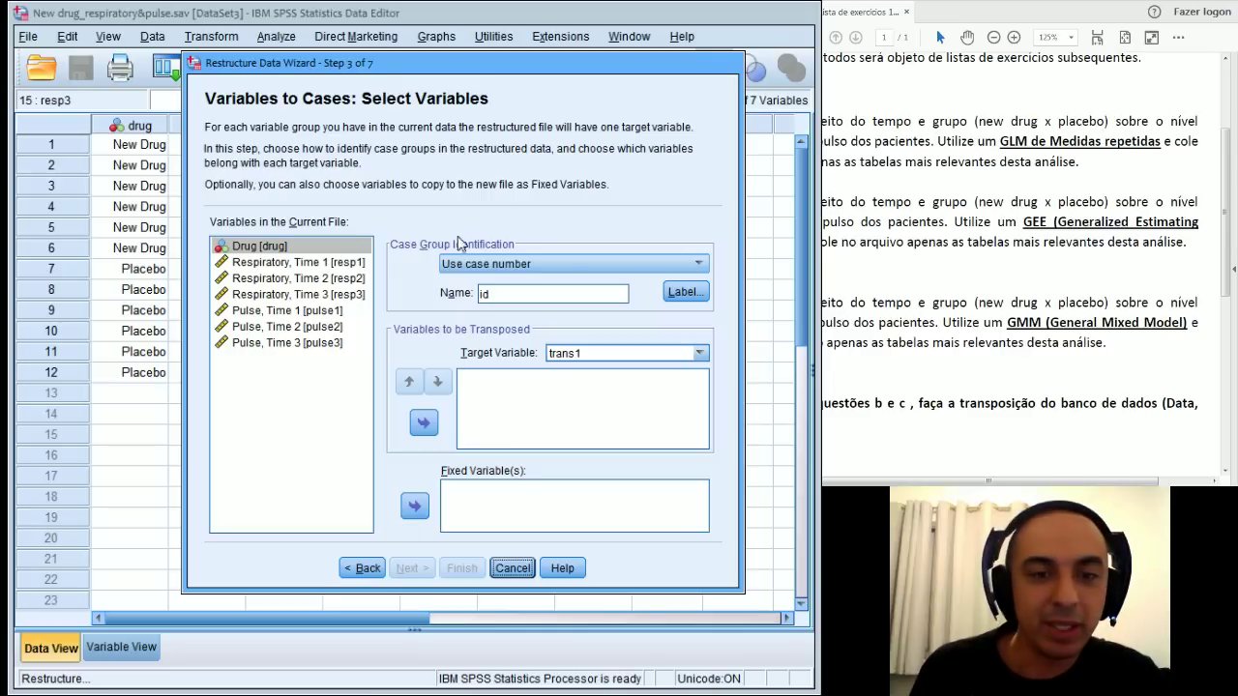
# Step: Name the case group identification variable sujeito, keeping the case number as its source
pyautogui.doubleClick(483, 293)
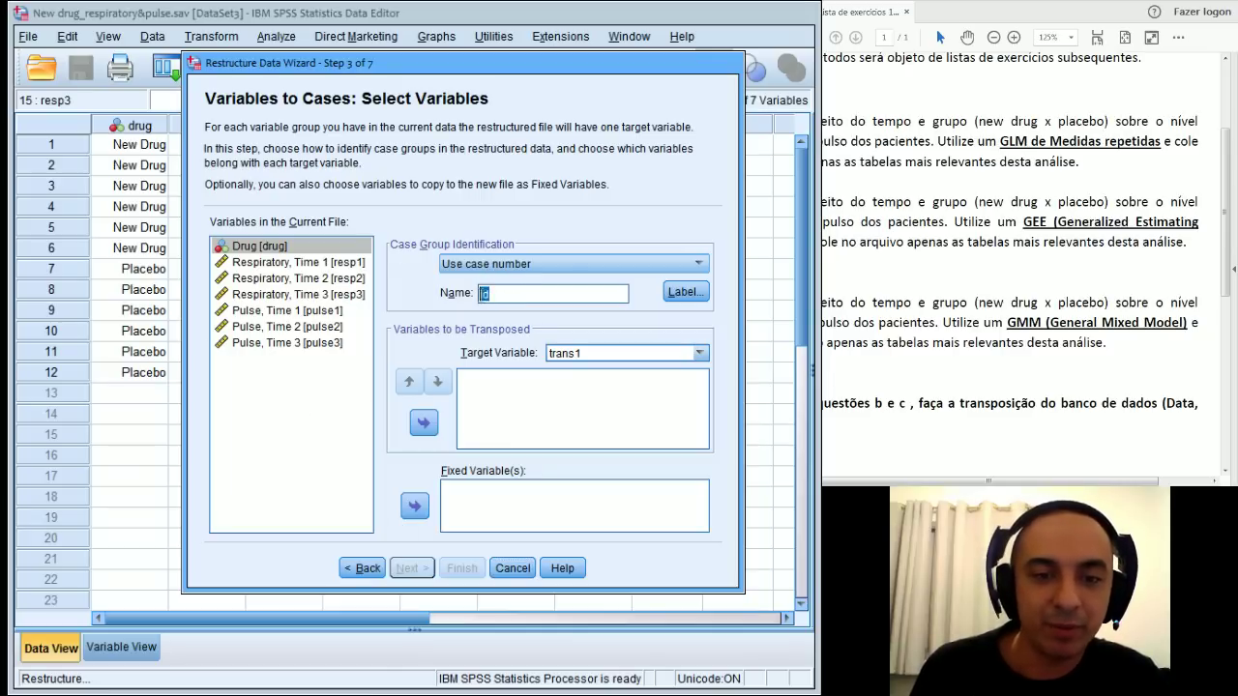
pyautogui.click(493, 296)
pyautogui.moveTo(493, 296); pyautogui.dragTo(476, 298)
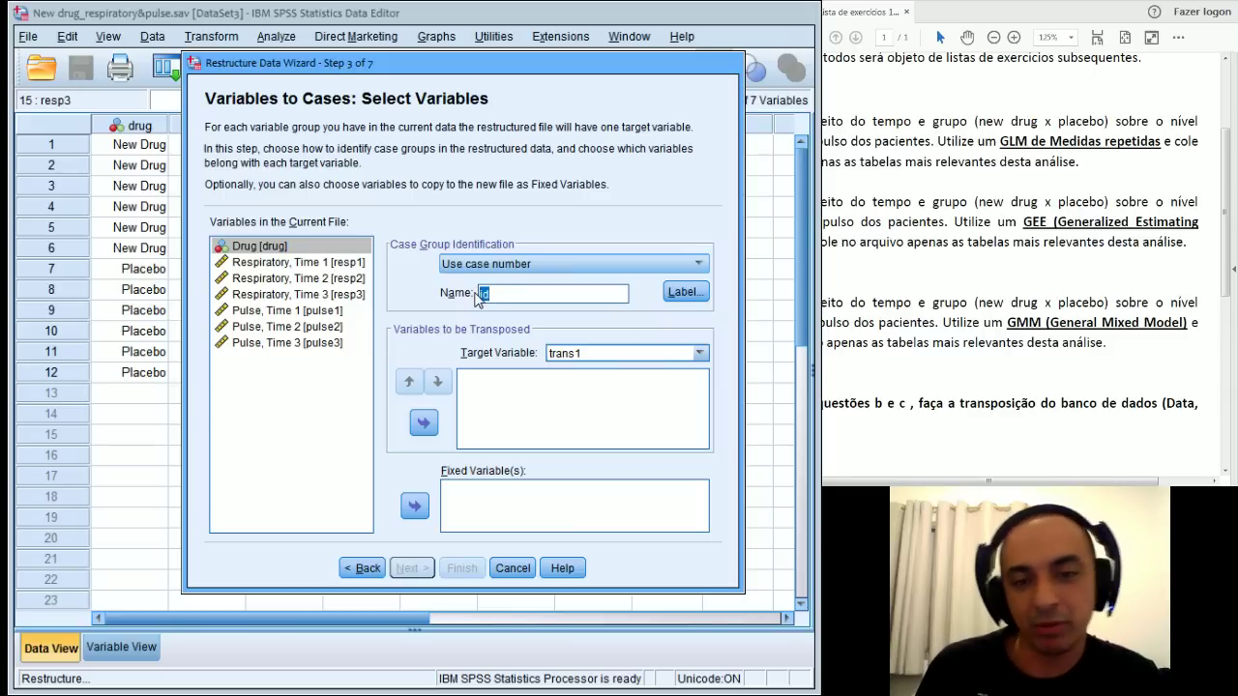
pyautogui.write('sujeito')
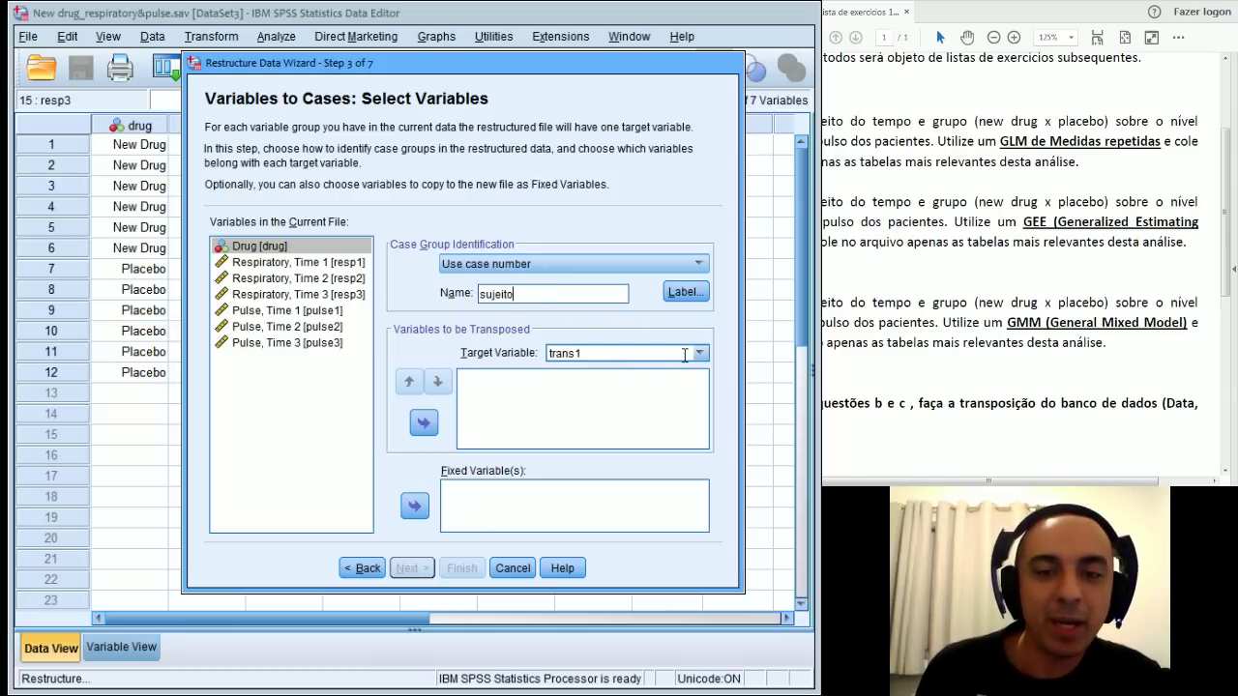
# Step: Review the number of variable groups in the previous wizard step, and rename the first target variable trans1 as RESP
pyautogui.click(362, 568)
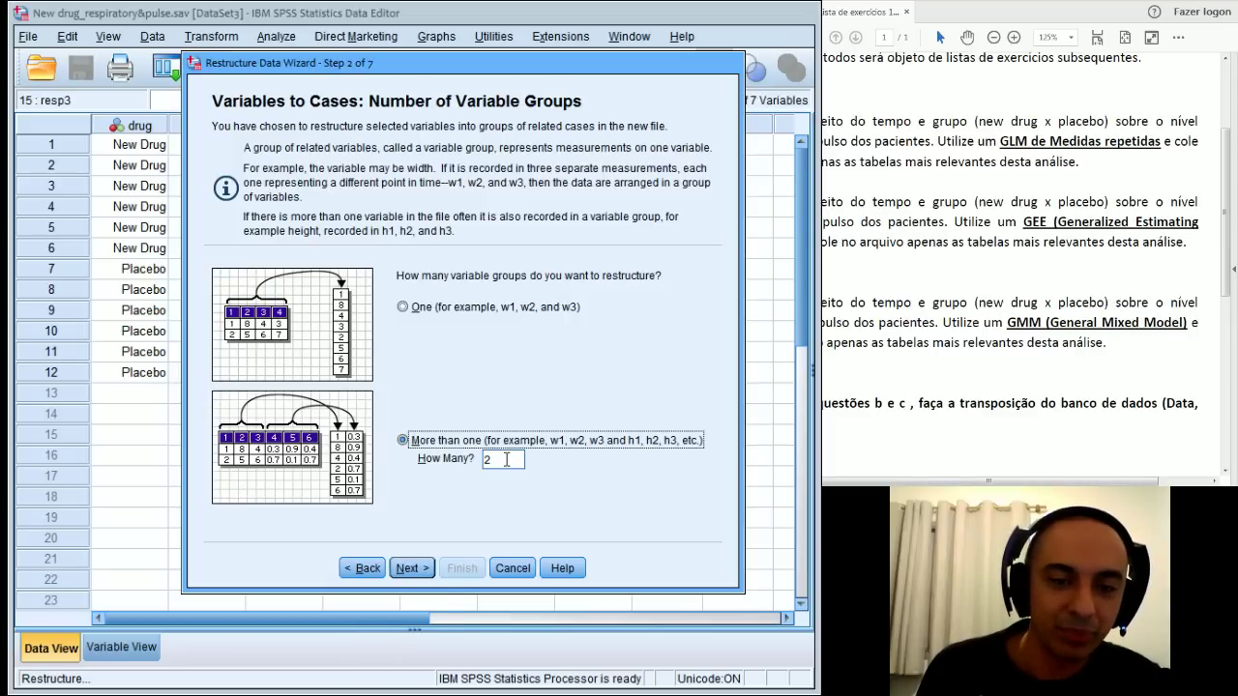
pyautogui.click(410, 569)
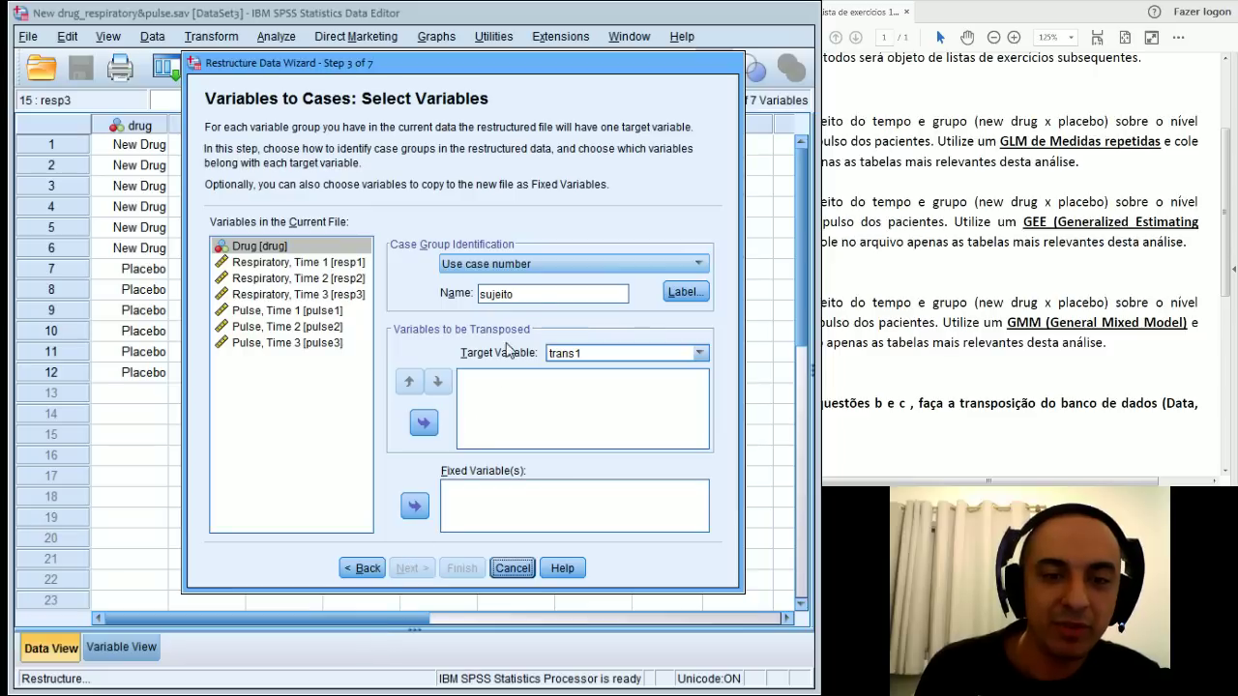
pyautogui.click(700, 354)
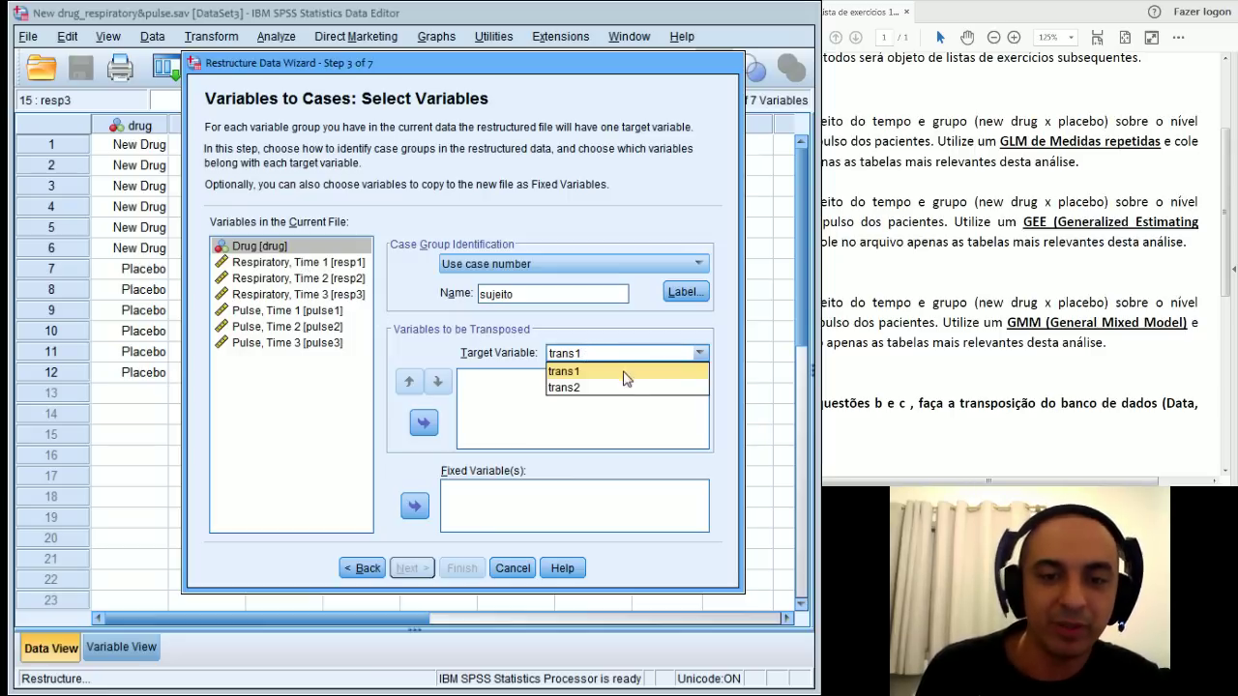
pyautogui.click(584, 353)
pyautogui.moveTo(583, 353); pyautogui.dragTo(549, 356)
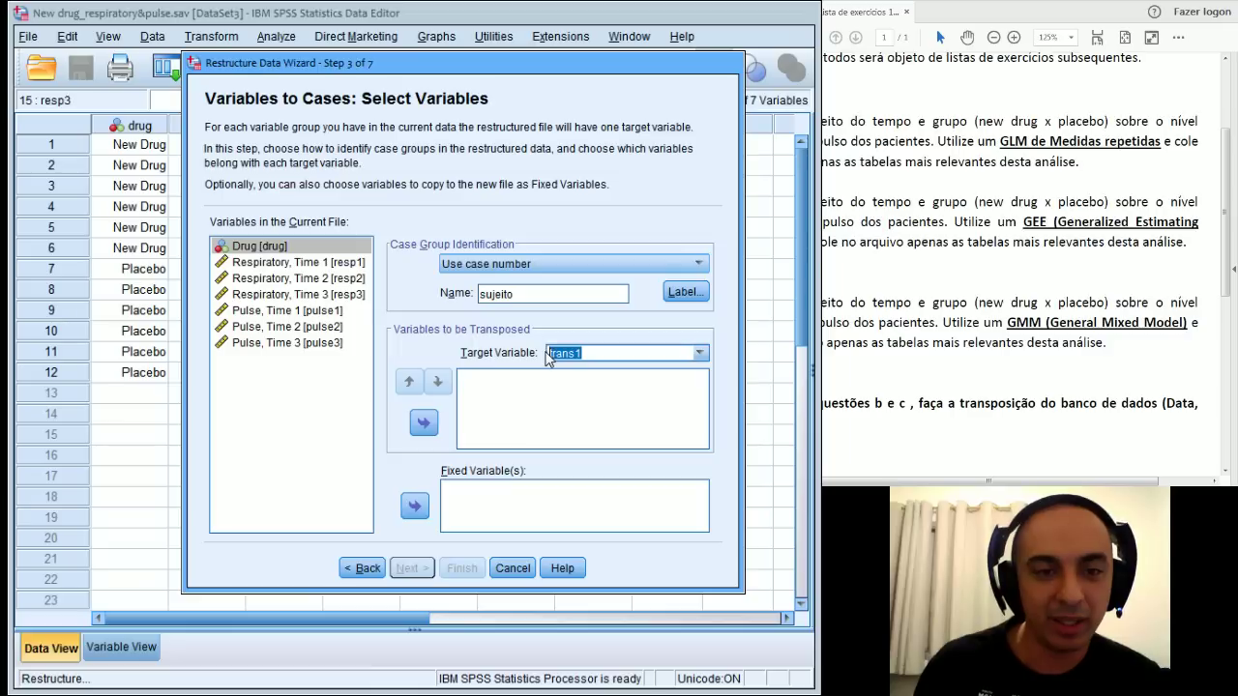
pyautogui.write('RES')
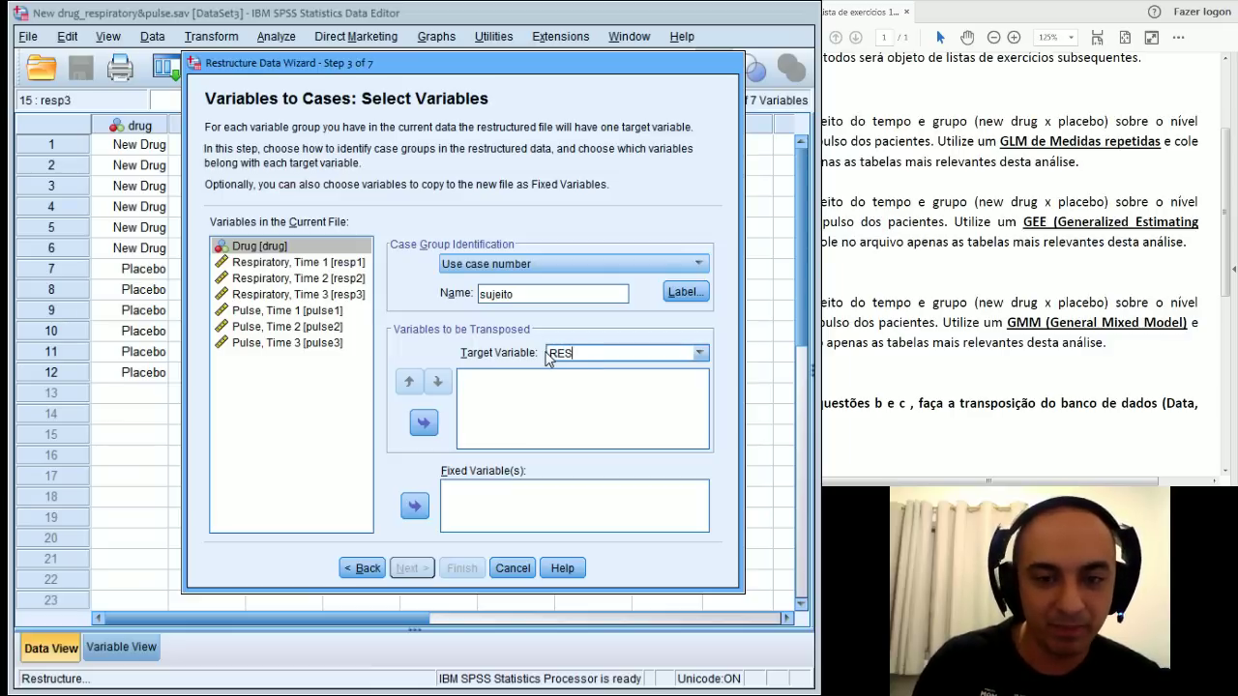
pyautogui.write('P')
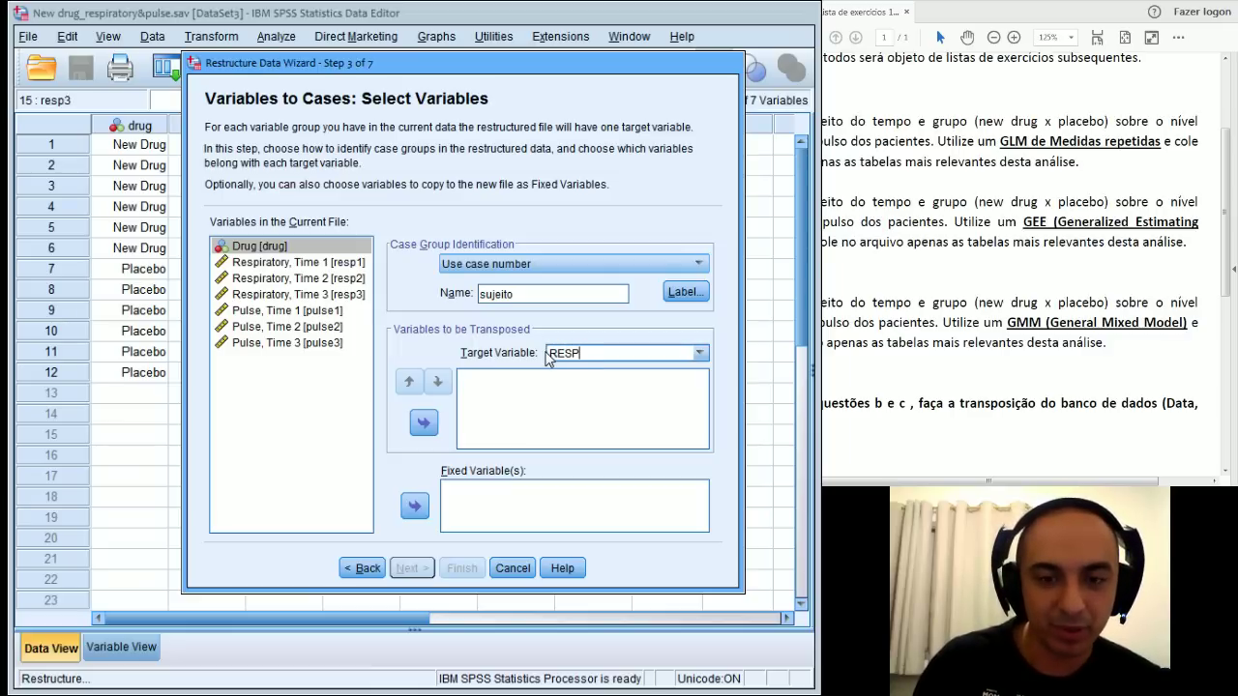
# Step: Assign Respiratory, Time 1, Time 2 and Time 3 to the RESP target variable as the variables to be transposed
pyautogui.click(329, 270)
pyautogui.keyDown('shift'); pyautogui.click(332, 281); pyautogui.keyUp('shift')
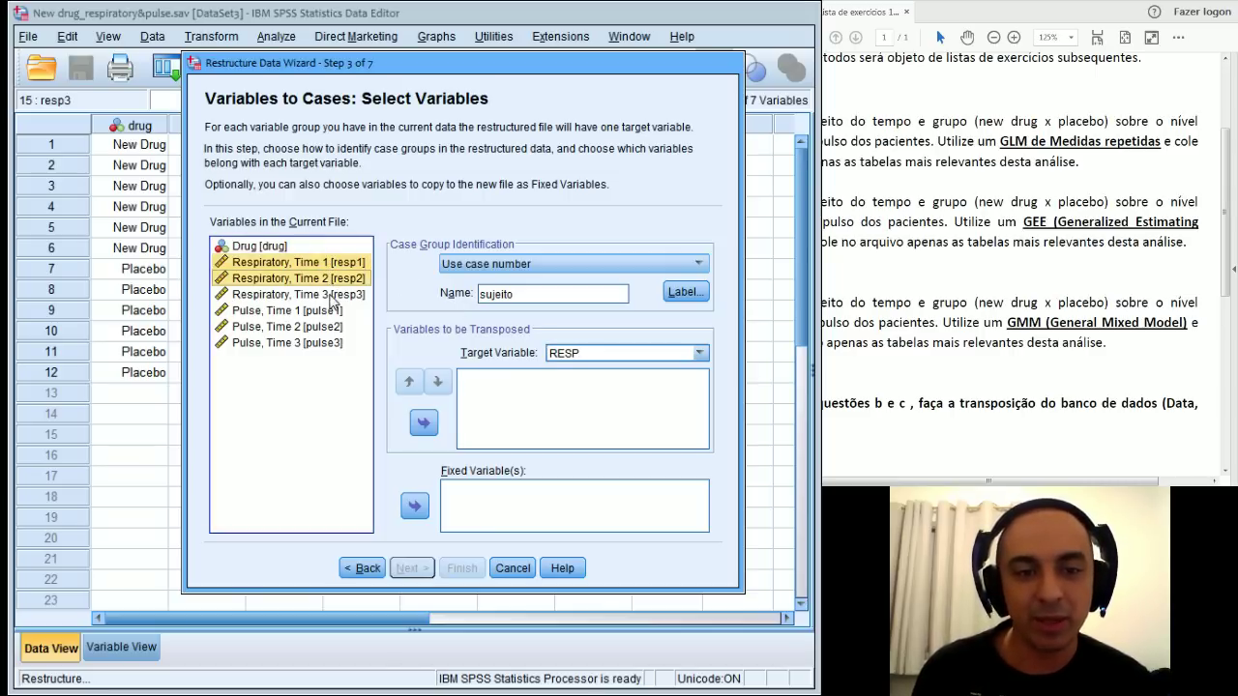
pyautogui.keyDown('shift'); pyautogui.click(331, 296); pyautogui.keyUp('shift')
pyautogui.click(424, 423)
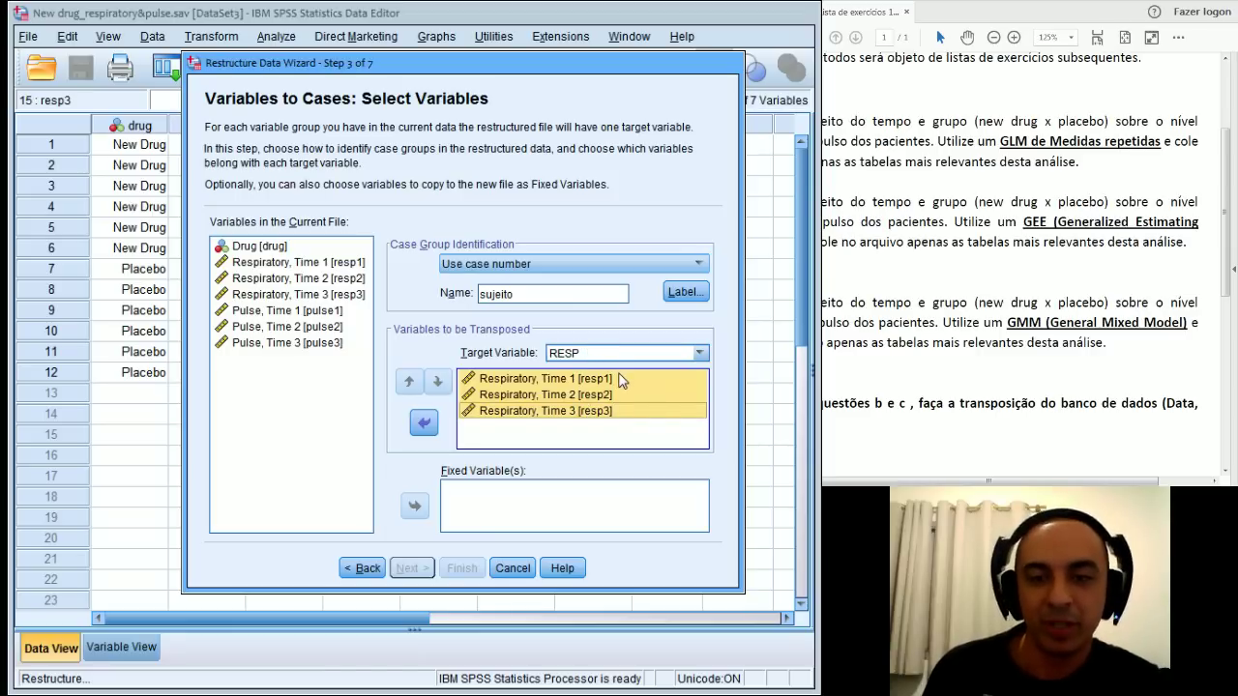
# Step: Switch to the second target variable, trans2, and select its name for editing
pyautogui.click(705, 356)
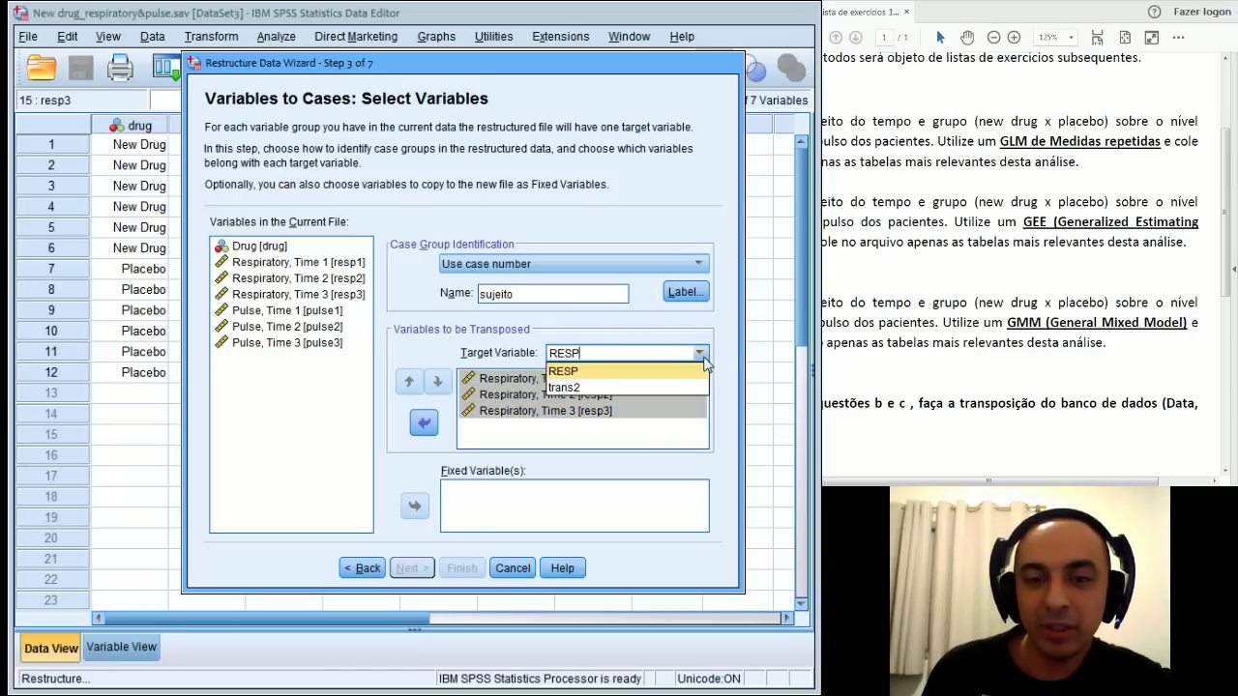
pyautogui.click(667, 385)
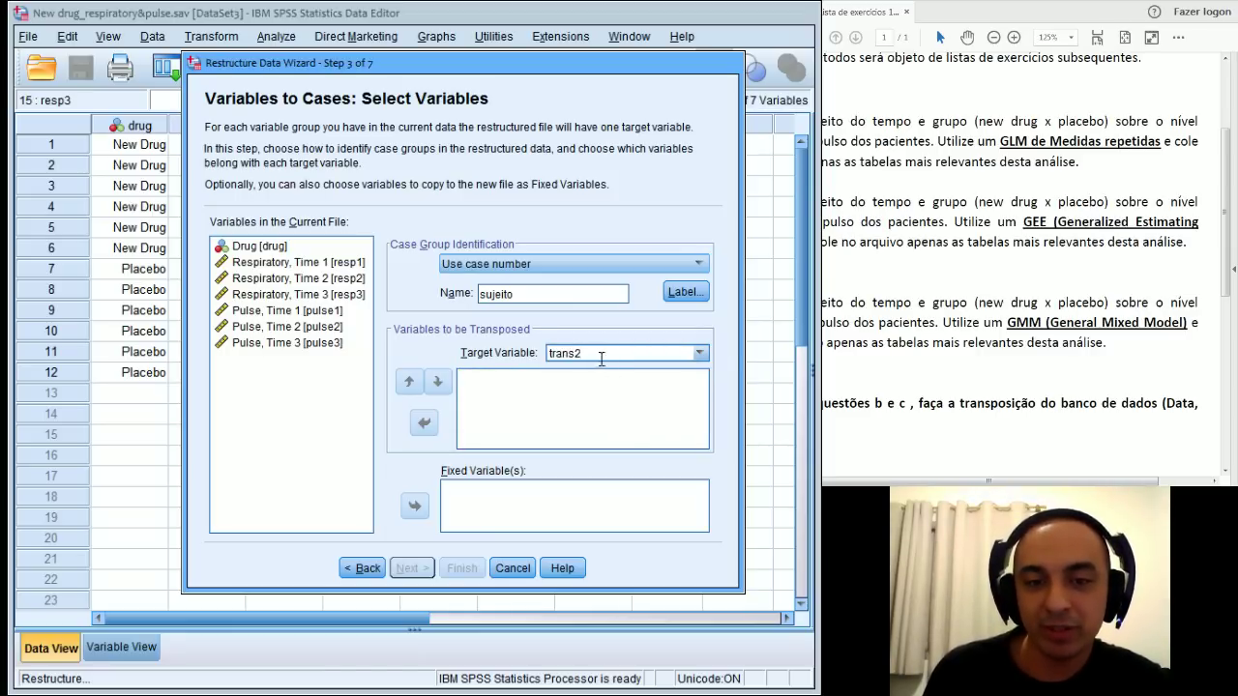
pyautogui.moveTo(595, 354); pyautogui.dragTo(545, 355)
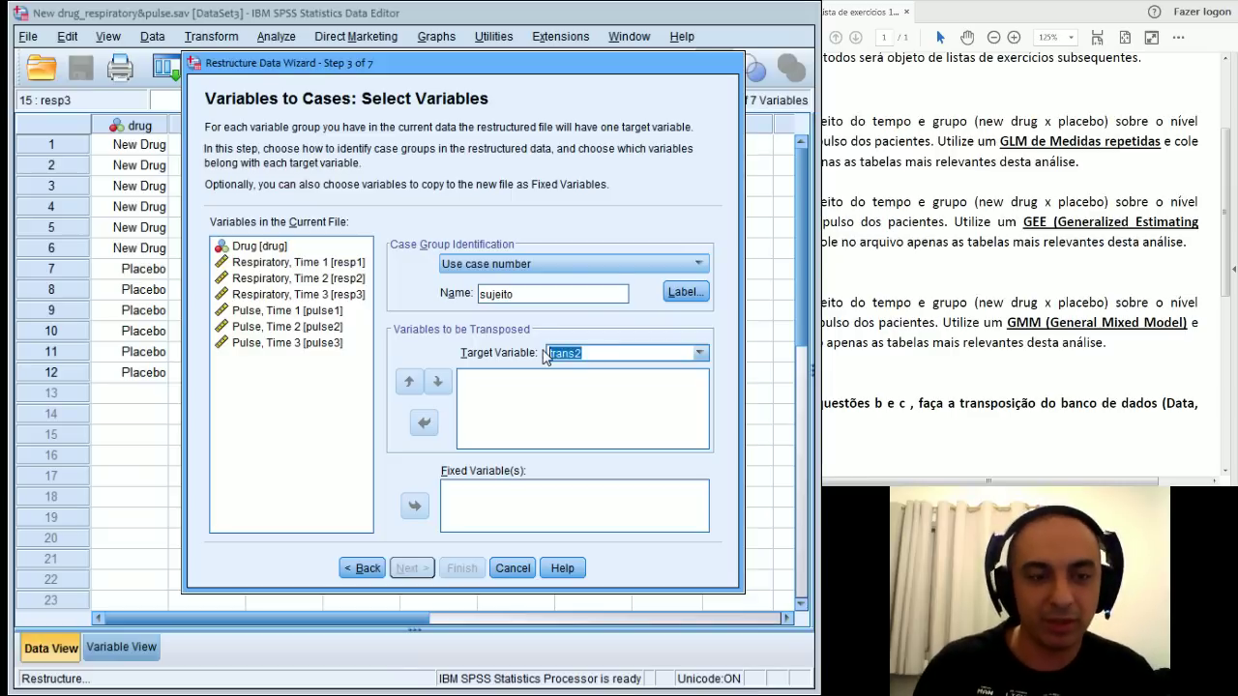
# Step: Name the second target variable PULSE and assign pulse1, pulse2 and pulse3 as its variables to be transposed
pyautogui.write('PULSE')
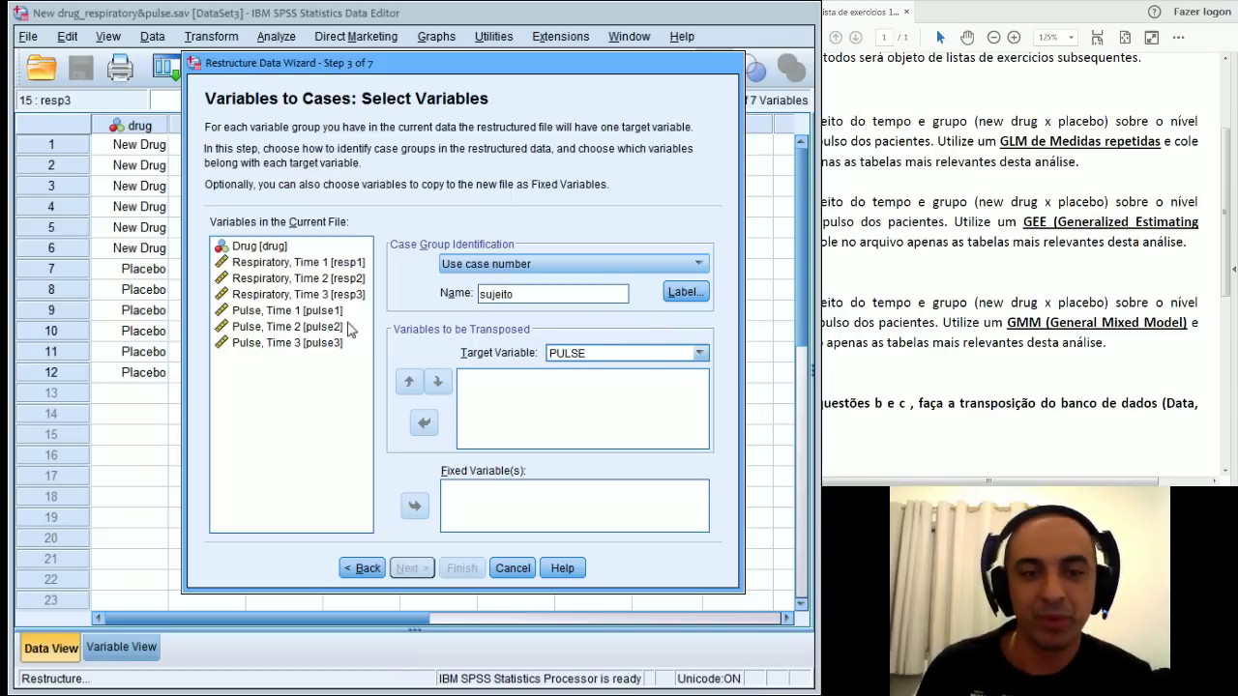
pyautogui.click(315, 318)
pyautogui.keyDown('shift'); pyautogui.click(317, 331); pyautogui.keyUp('shift')
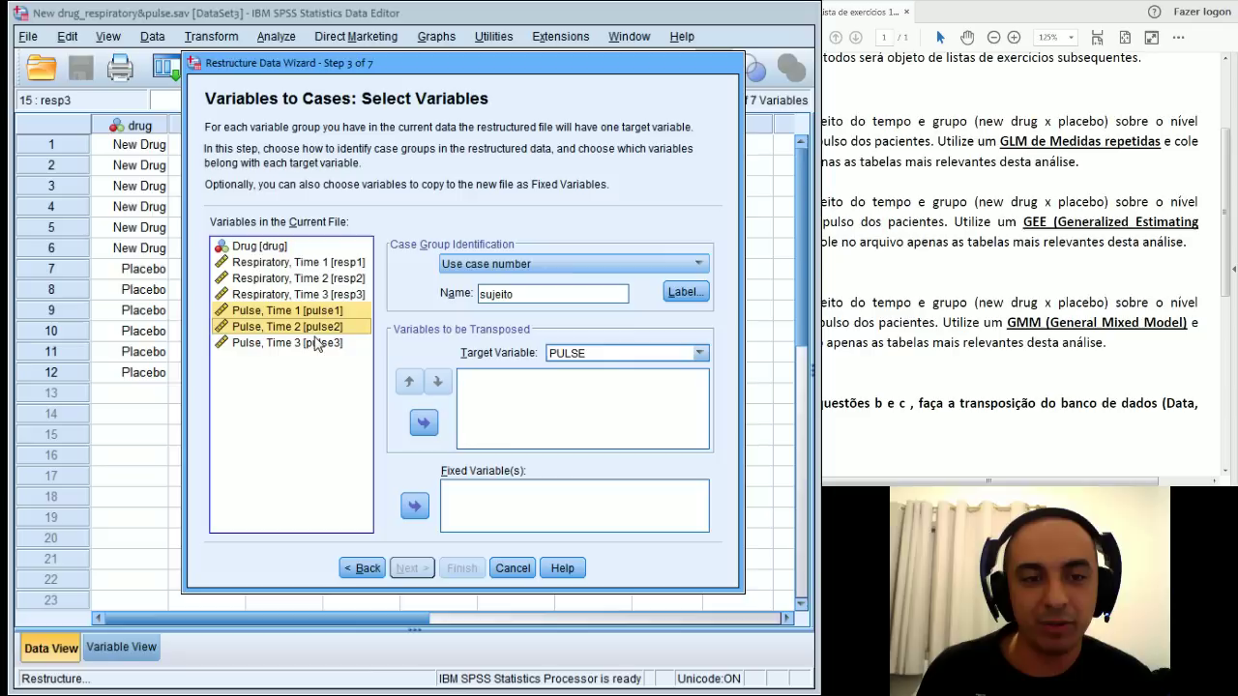
pyautogui.keyDown('shift'); pyautogui.click(319, 344); pyautogui.keyUp('shift')
pyautogui.click(423, 426)
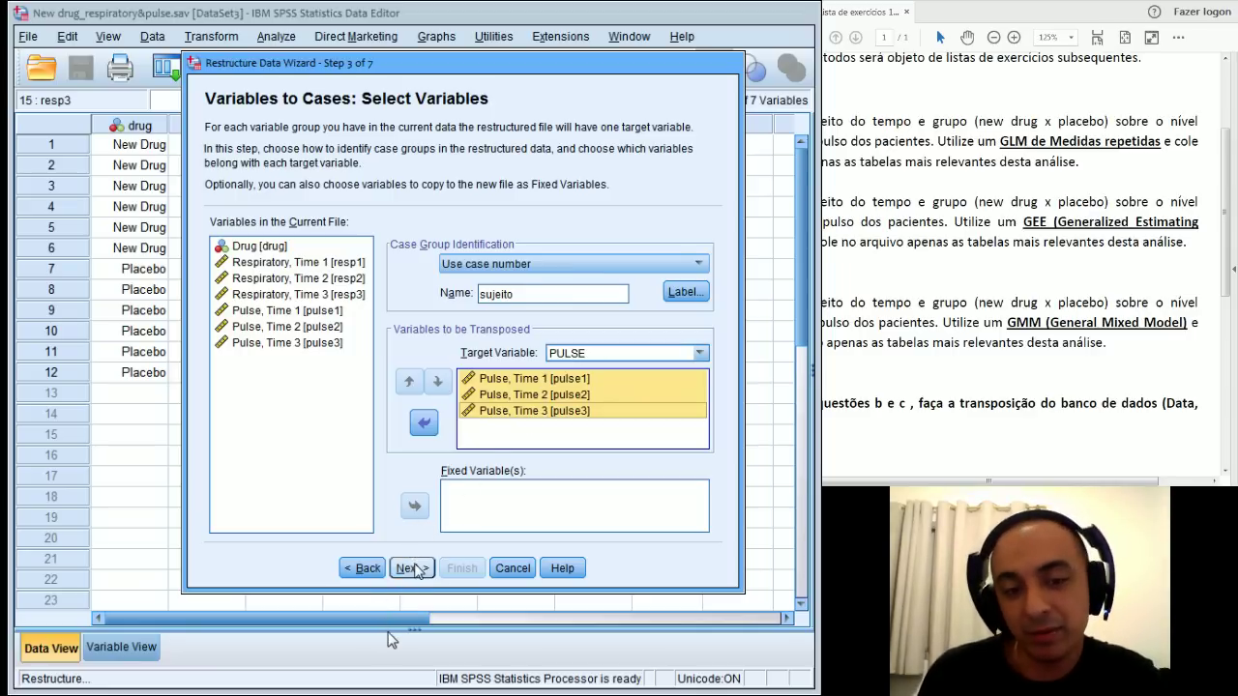
pyautogui.click(414, 568)
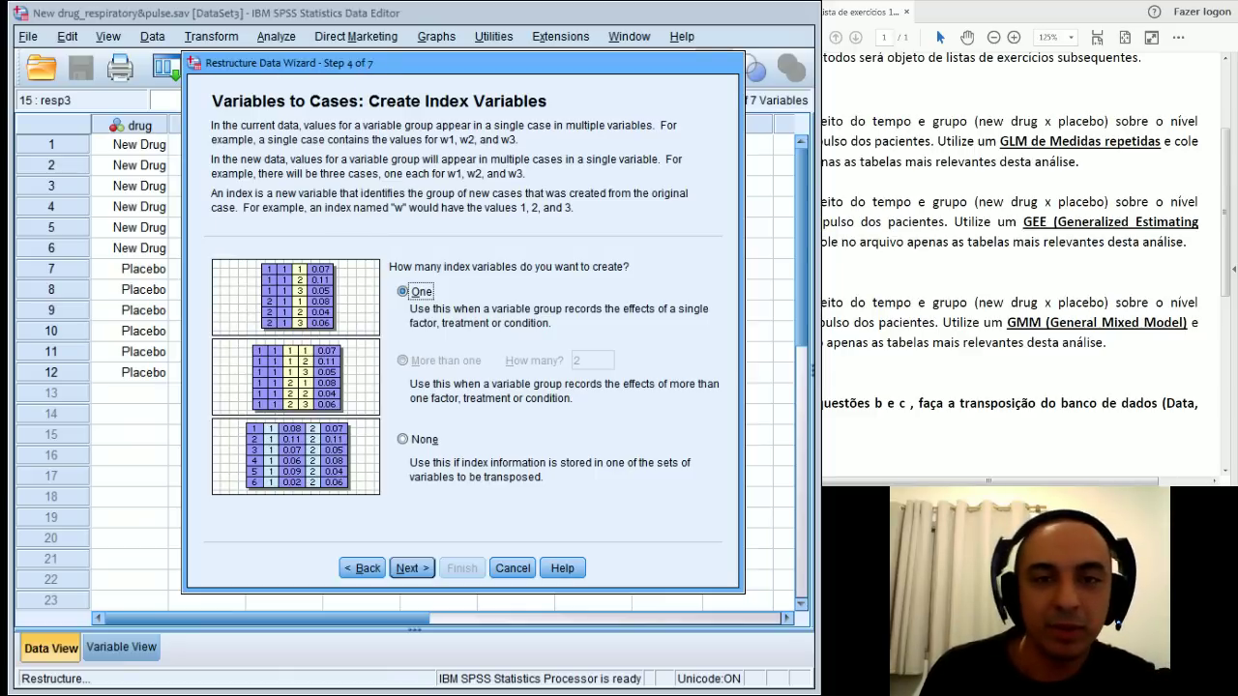
# Step: Accept creating one index variable for the restructured data
pyautogui.moveTo(371, 75); pyautogui.dragTo(415, 226)
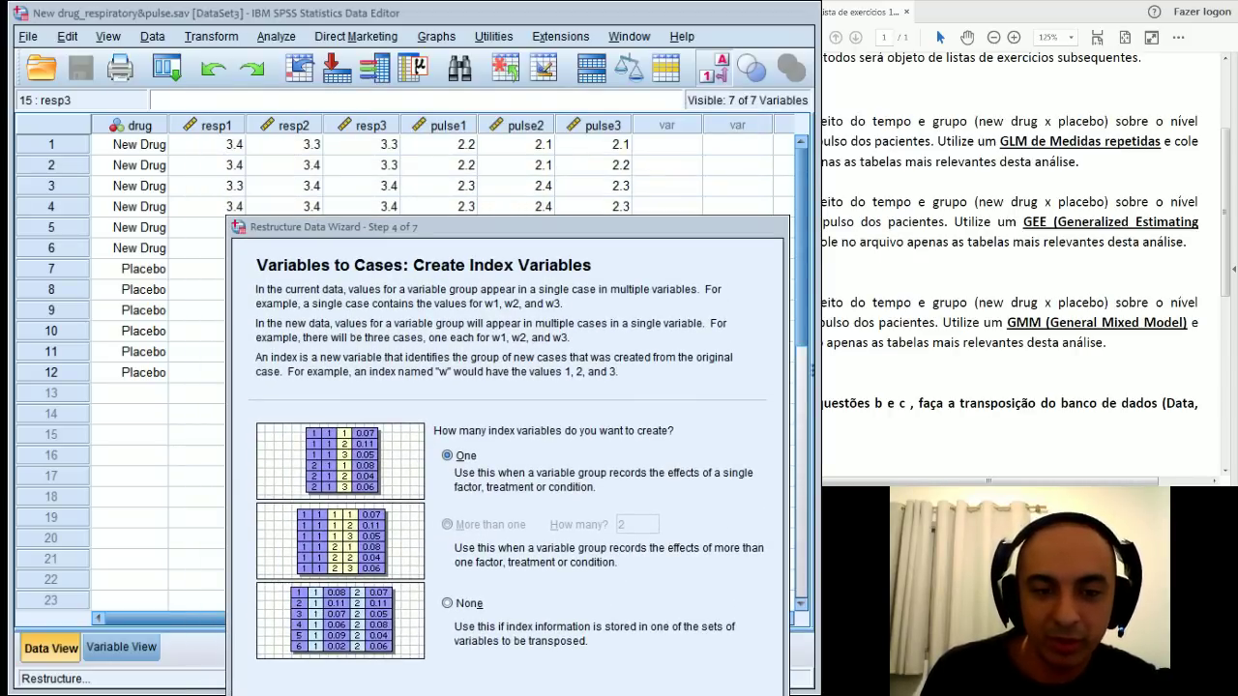
pyautogui.click(404, 238)
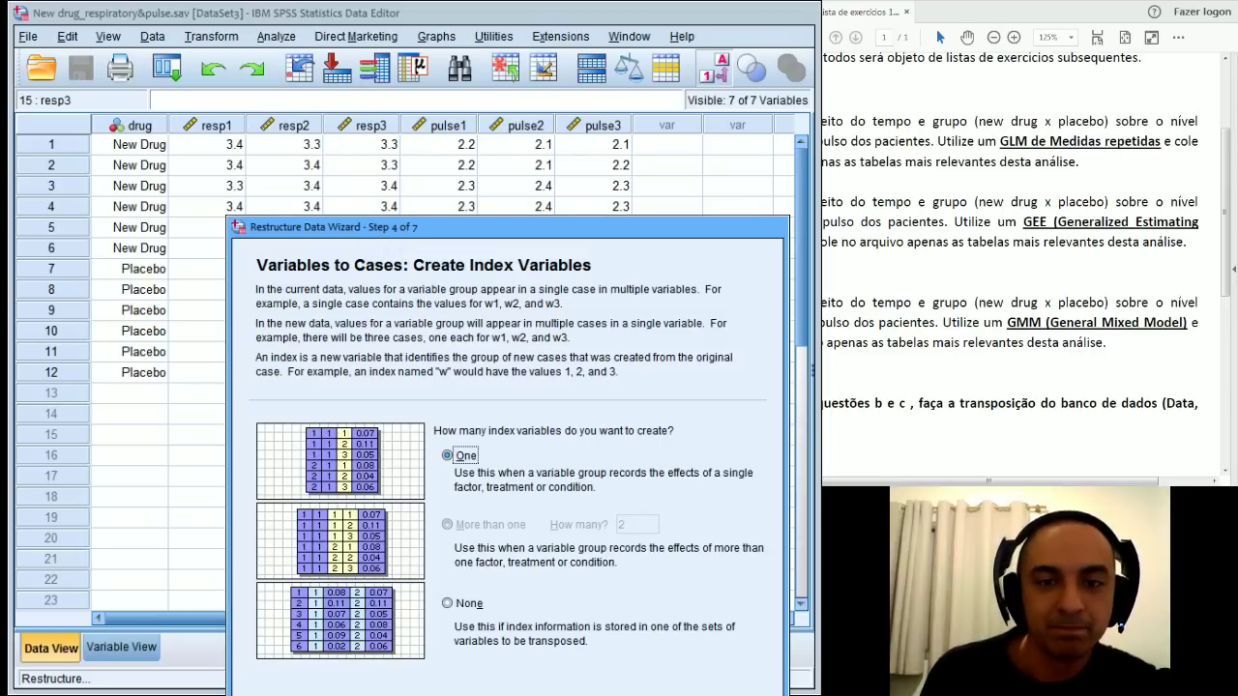
pyautogui.moveTo(404, 229); pyautogui.dragTo(383, 82)
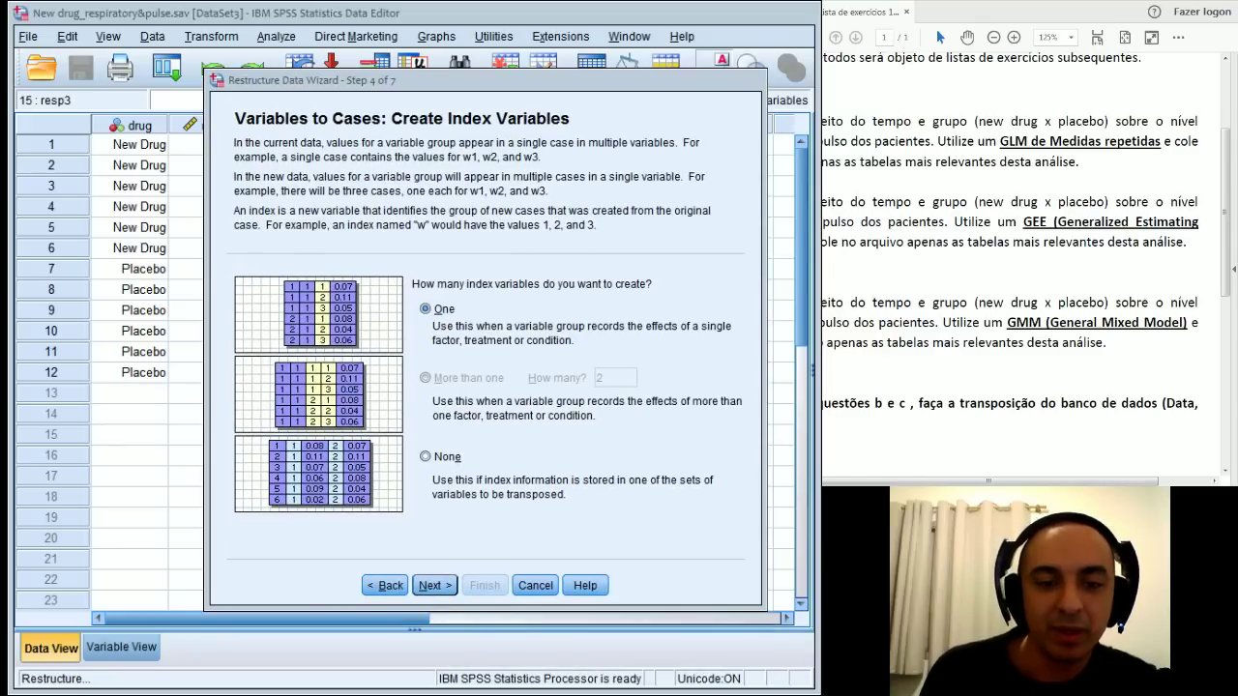
pyautogui.click(425, 590)
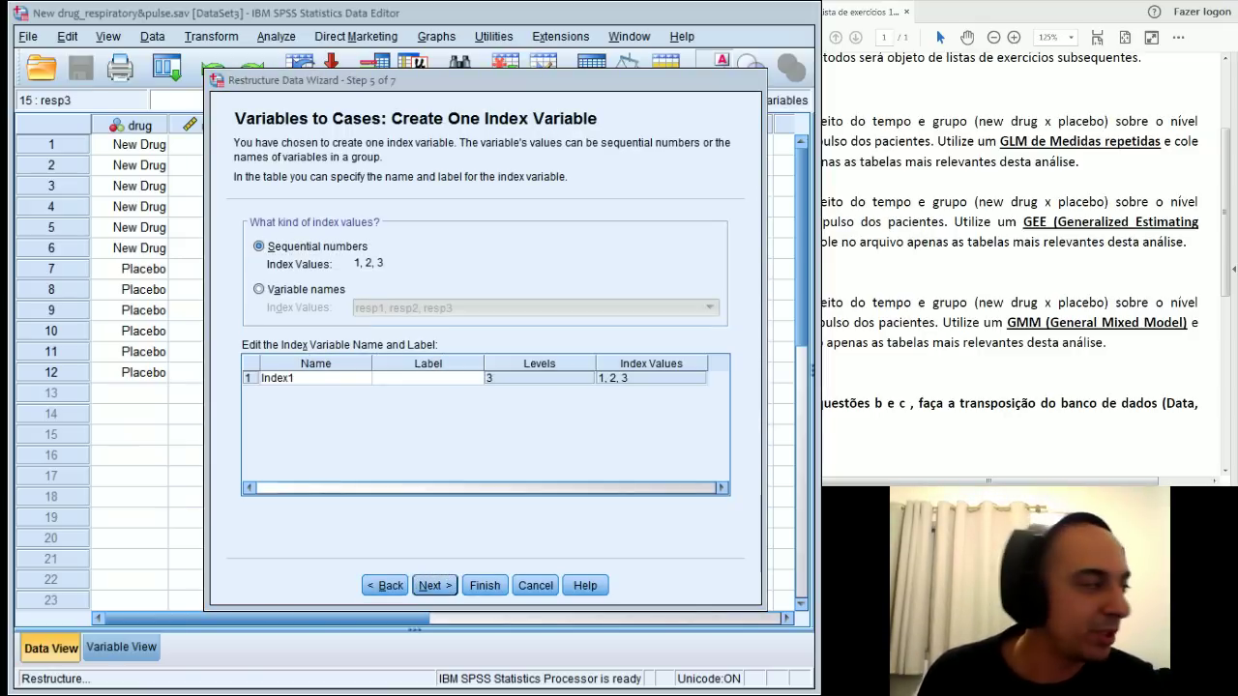
# Step: Name the index variable TEMPO, keeping sequential numbers as its index values
pyautogui.click(320, 380)
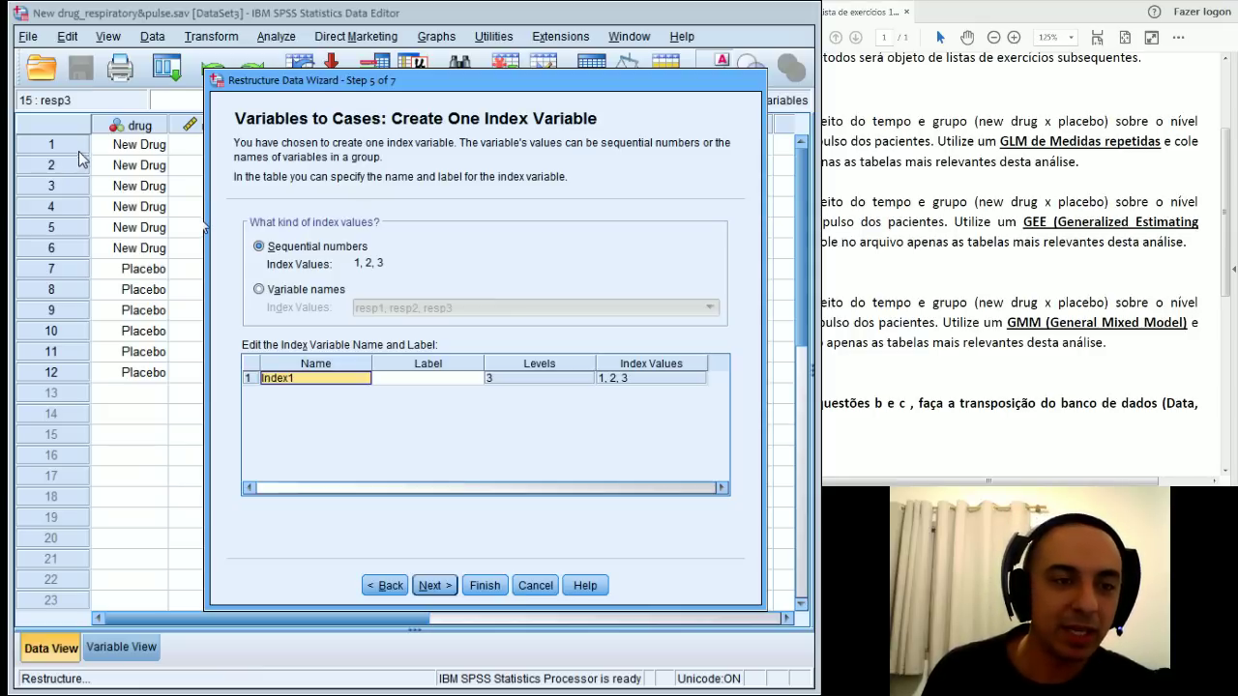
pyautogui.click(392, 382)
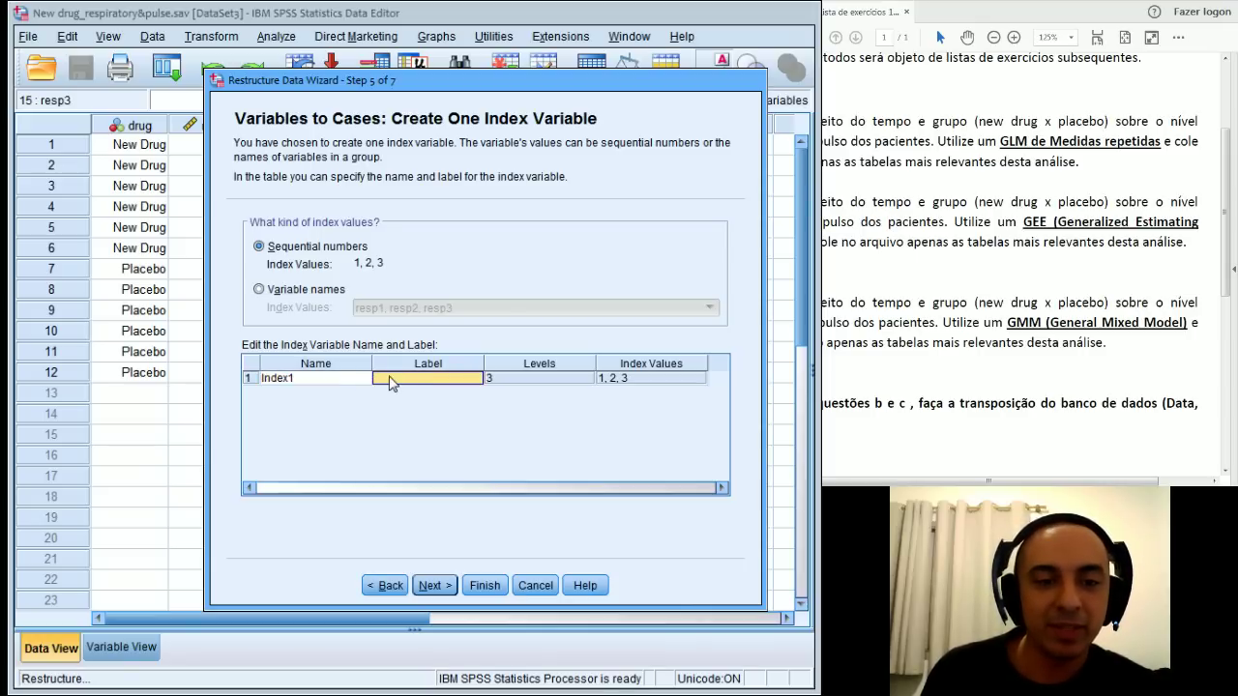
pyautogui.click(309, 378)
pyautogui.moveTo(294, 379); pyautogui.dragTo(260, 383)
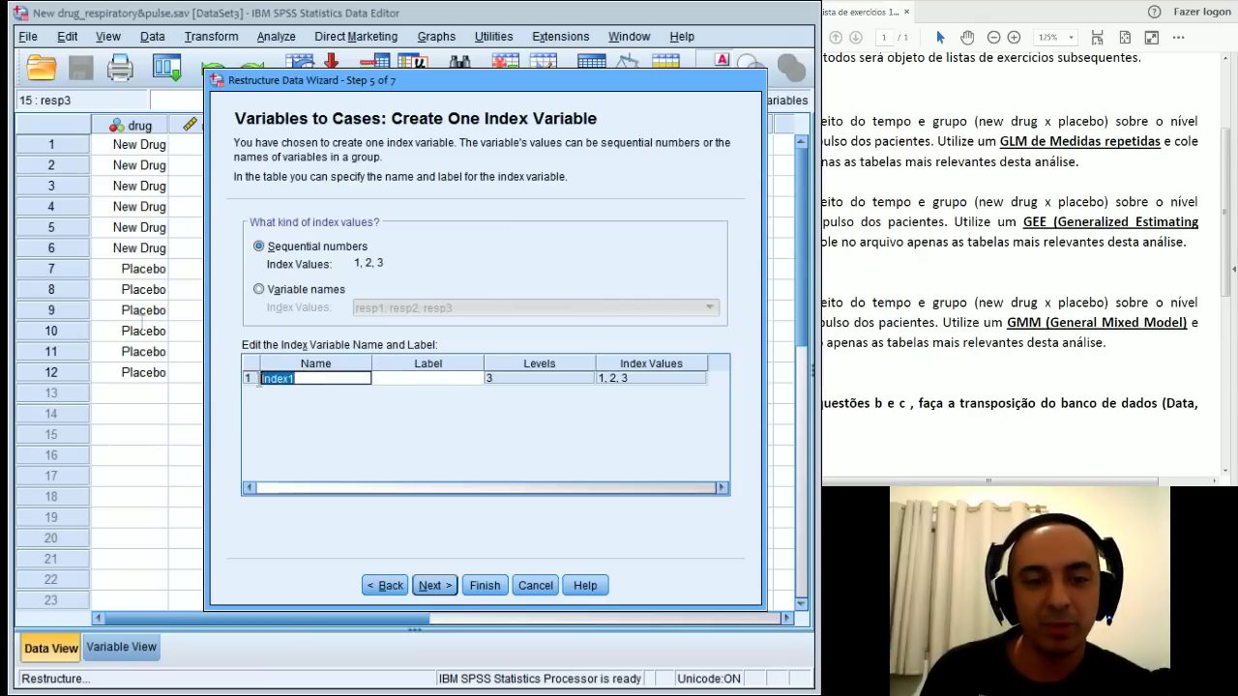
pyautogui.write('TEMP')
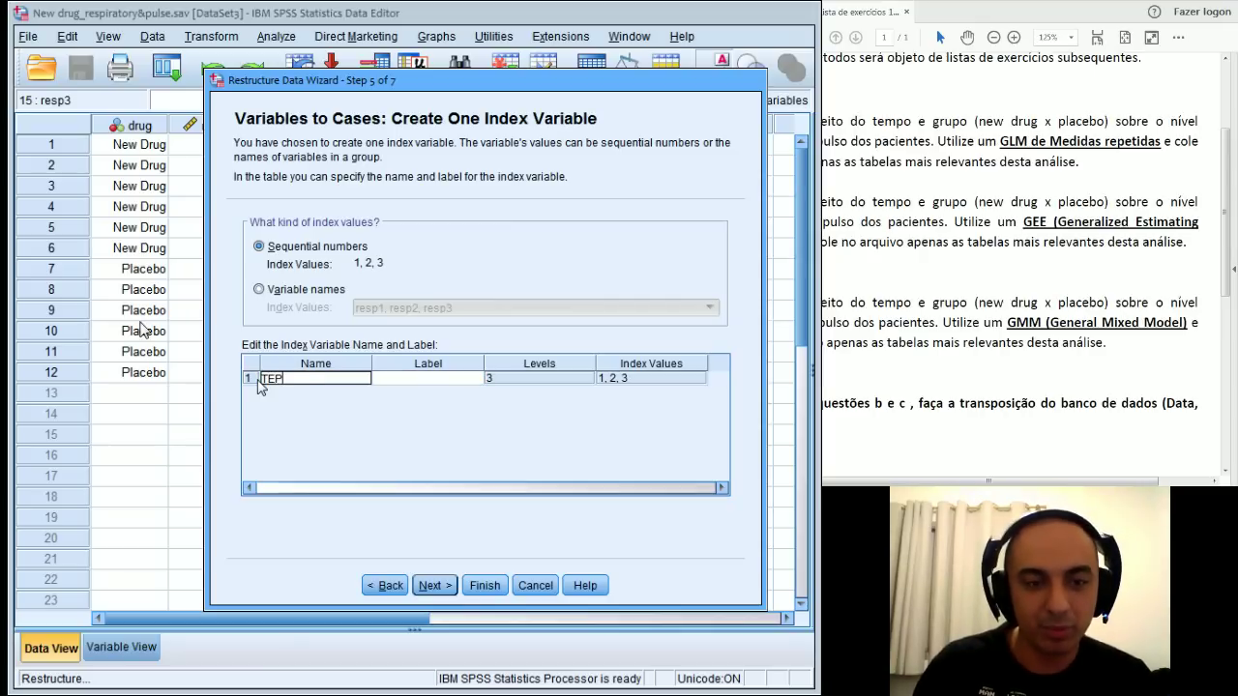
pyautogui.write('O')
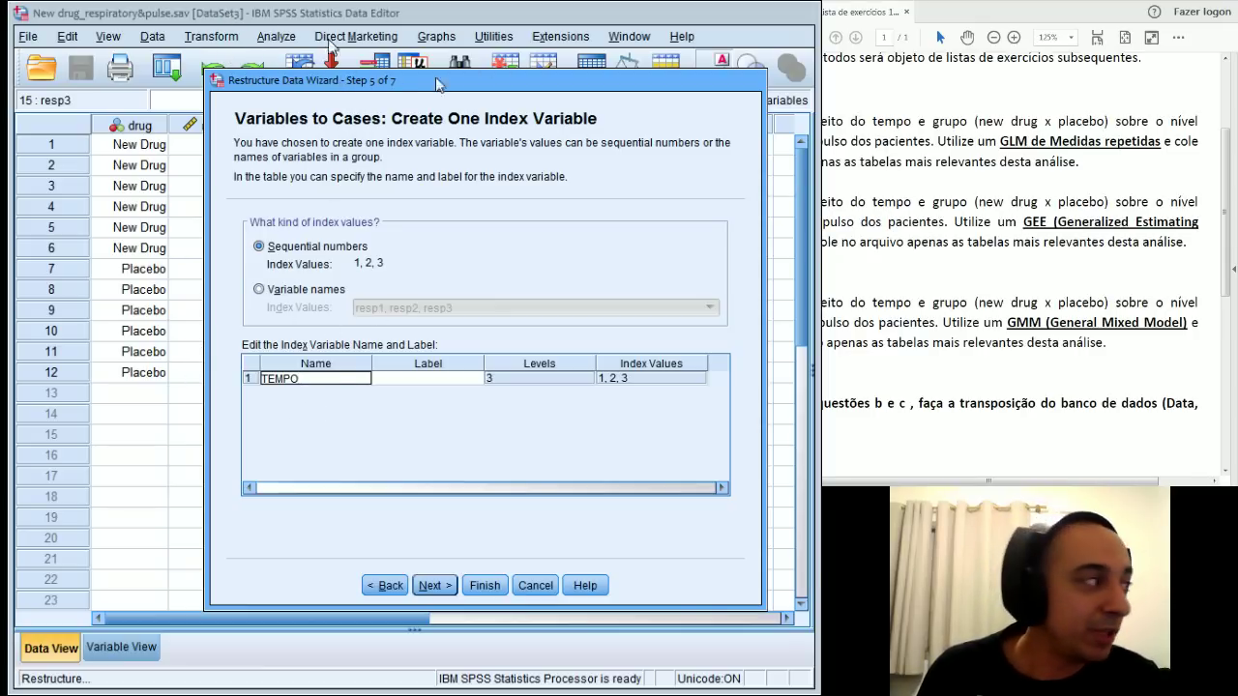
pyautogui.moveTo(437, 81); pyautogui.dragTo(434, 204)
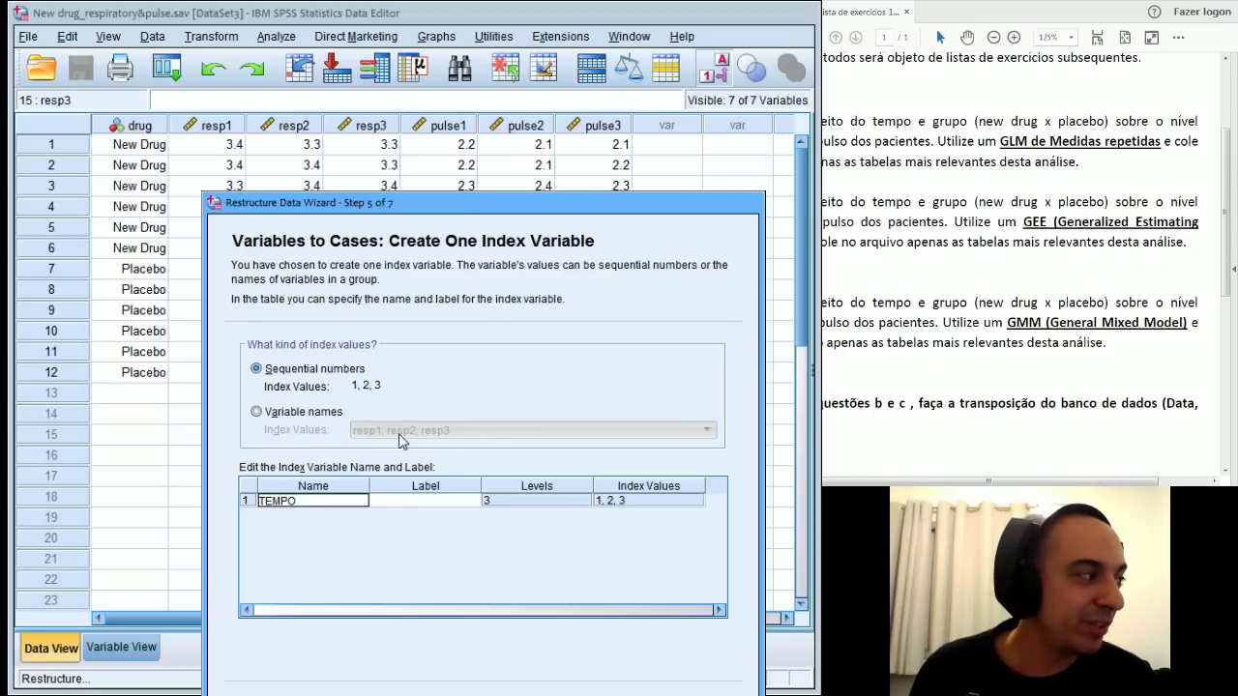
pyautogui.click(418, 500)
pyautogui.click(296, 501)
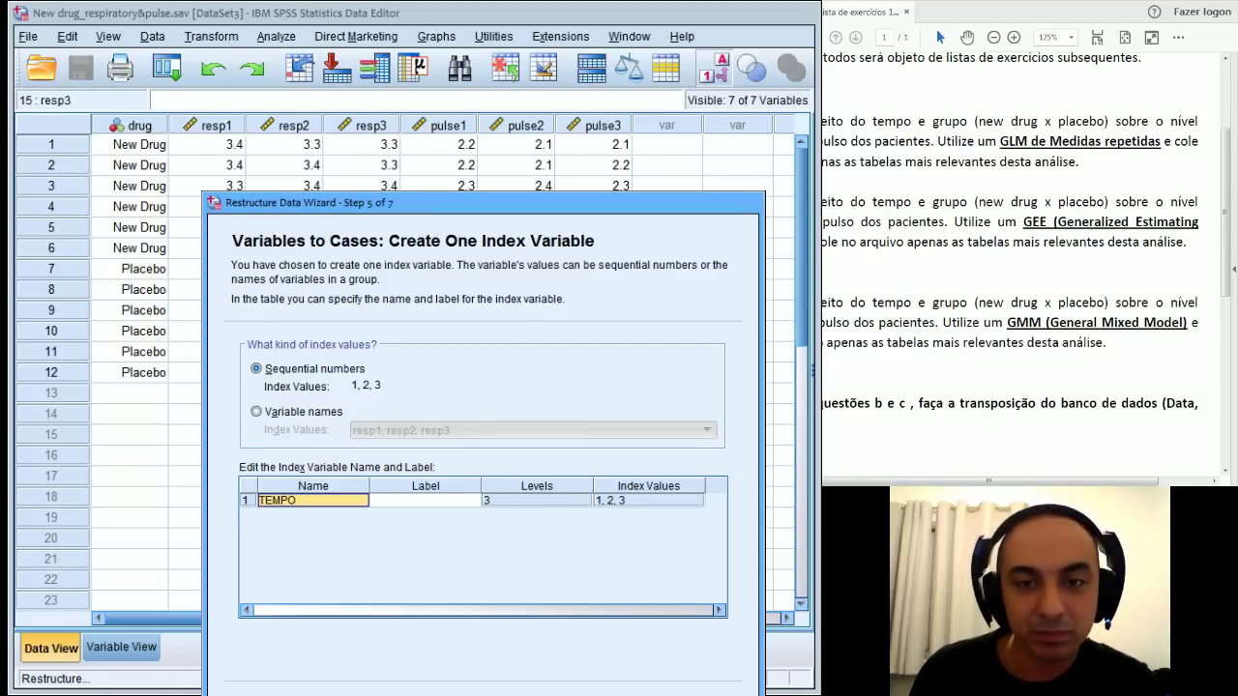
pyautogui.moveTo(483, 203); pyautogui.dragTo(492, 100)
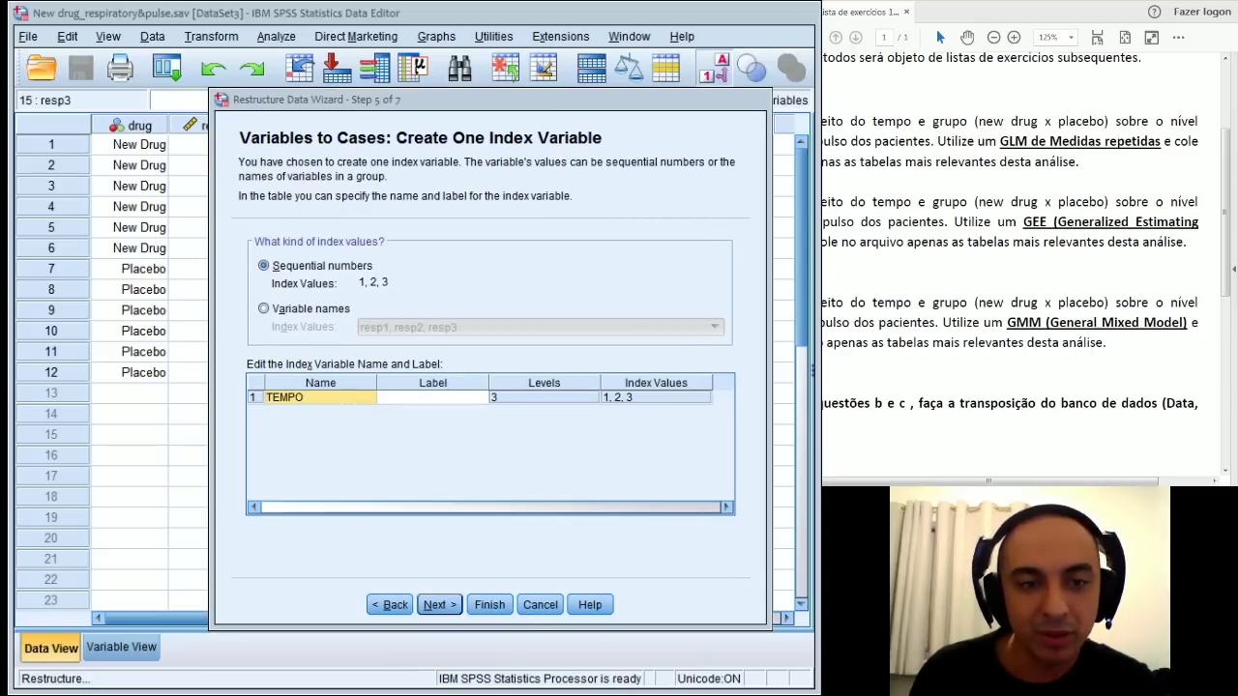
# Step: Keep the unselected variables as fixed variables and restructure the data now
pyautogui.click(438, 603)
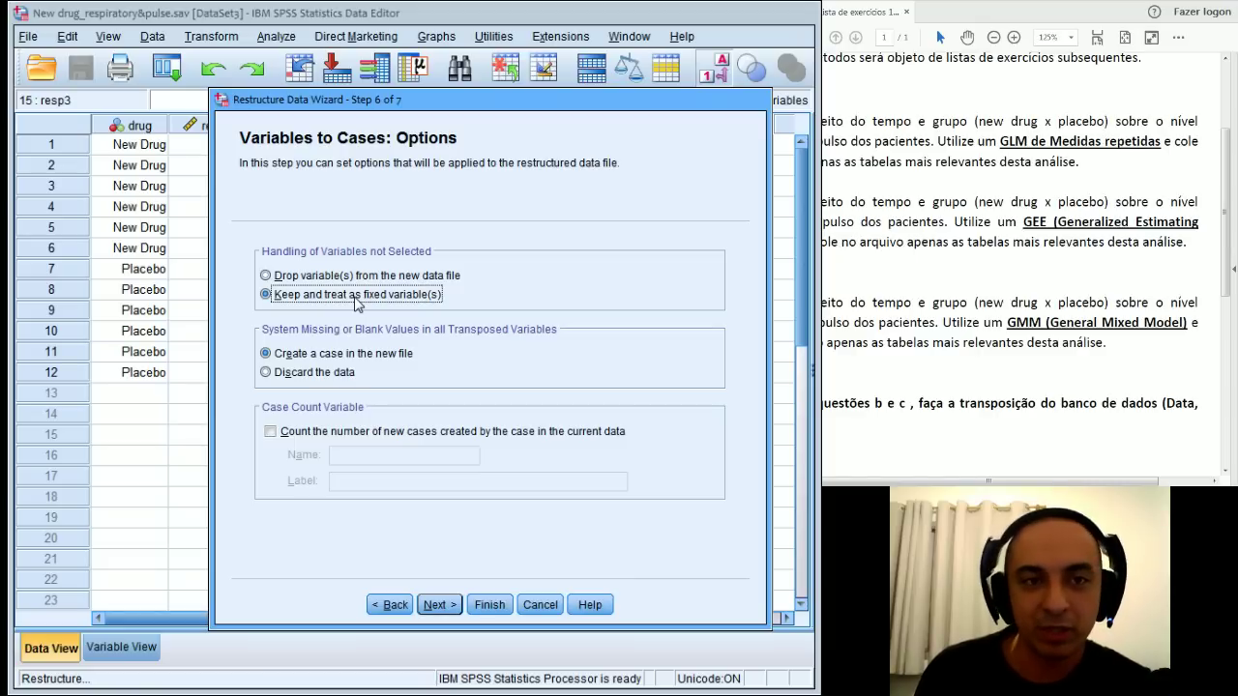
pyautogui.click(436, 606)
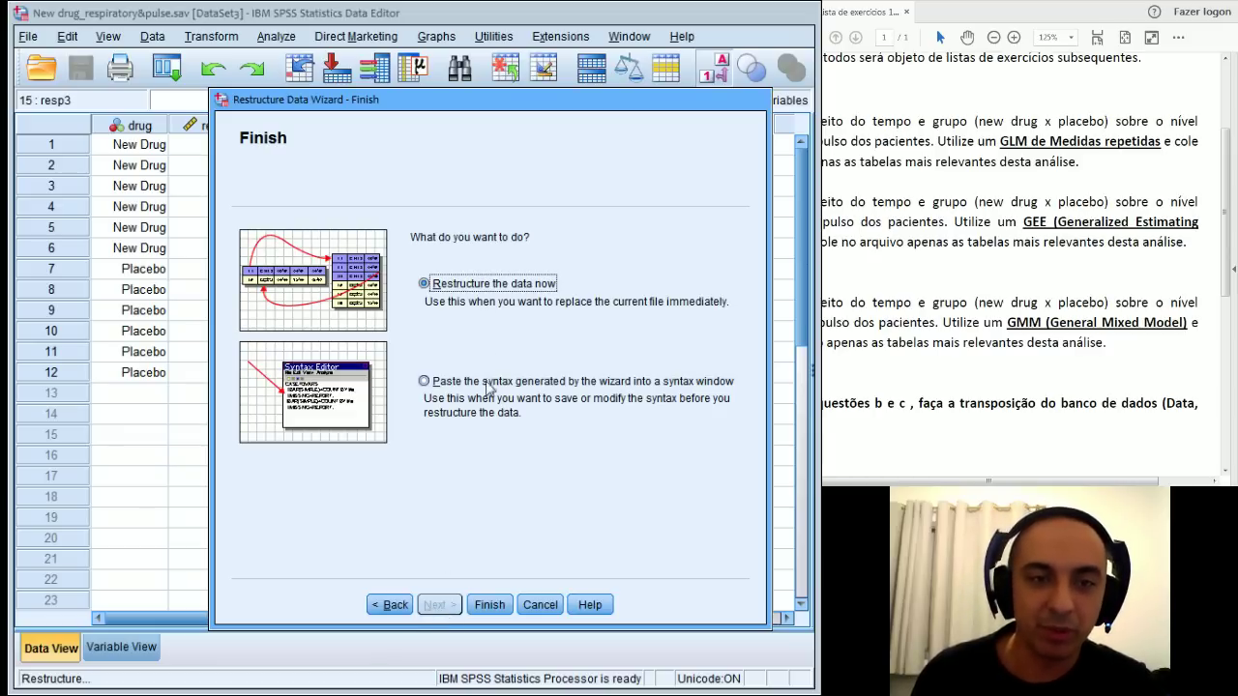
pyautogui.click(489, 606)
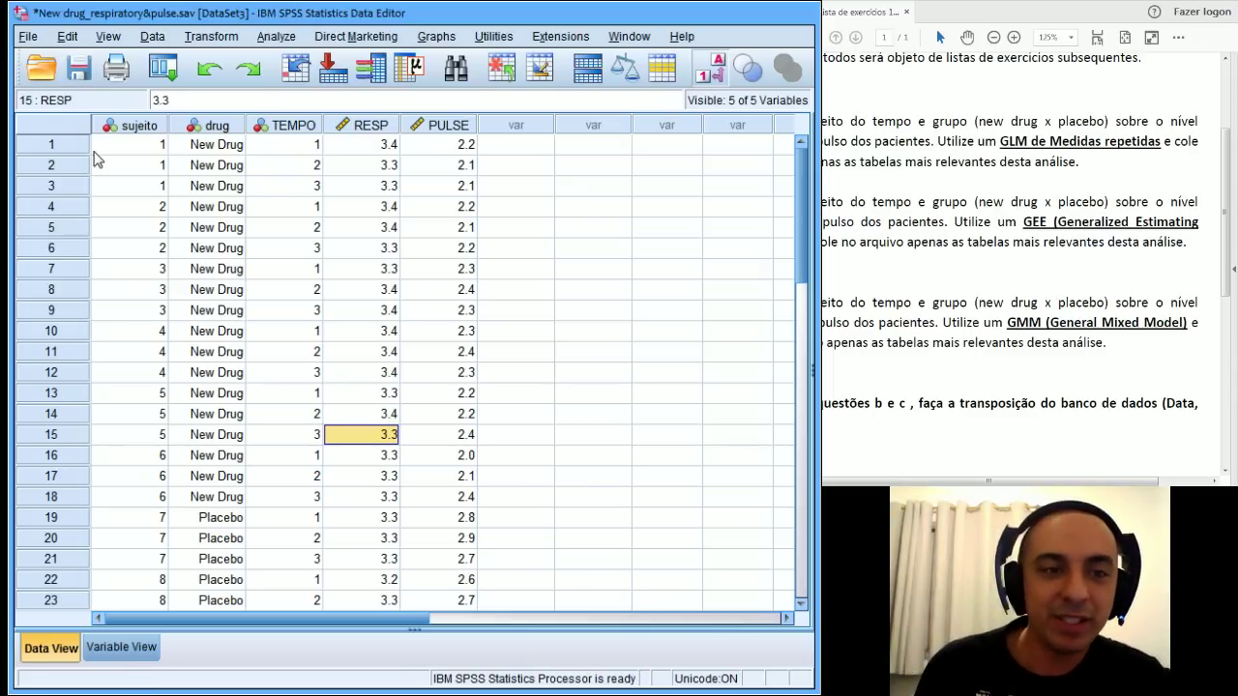
# Step: Examine how each subject's repeated measurements are arranged in rows, along with the RESP and sujeito columns
pyautogui.moveTo(51, 147); pyautogui.dragTo(60, 188)
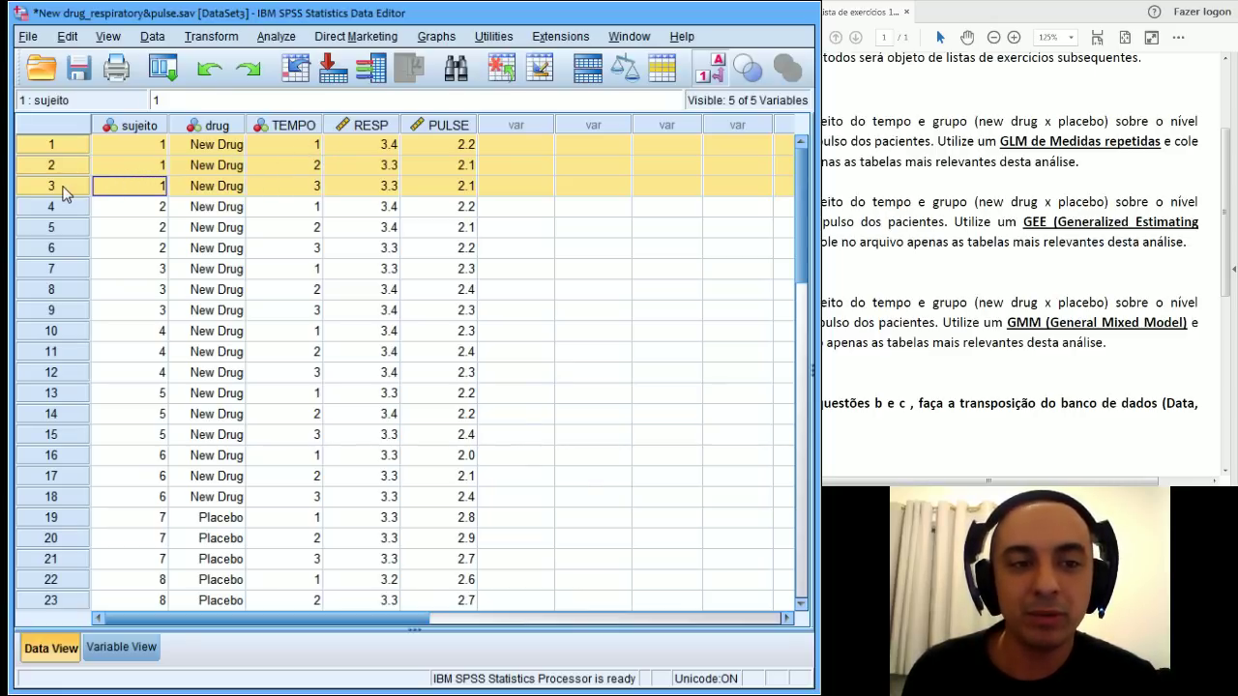
pyautogui.click(114, 230)
pyautogui.click(79, 188)
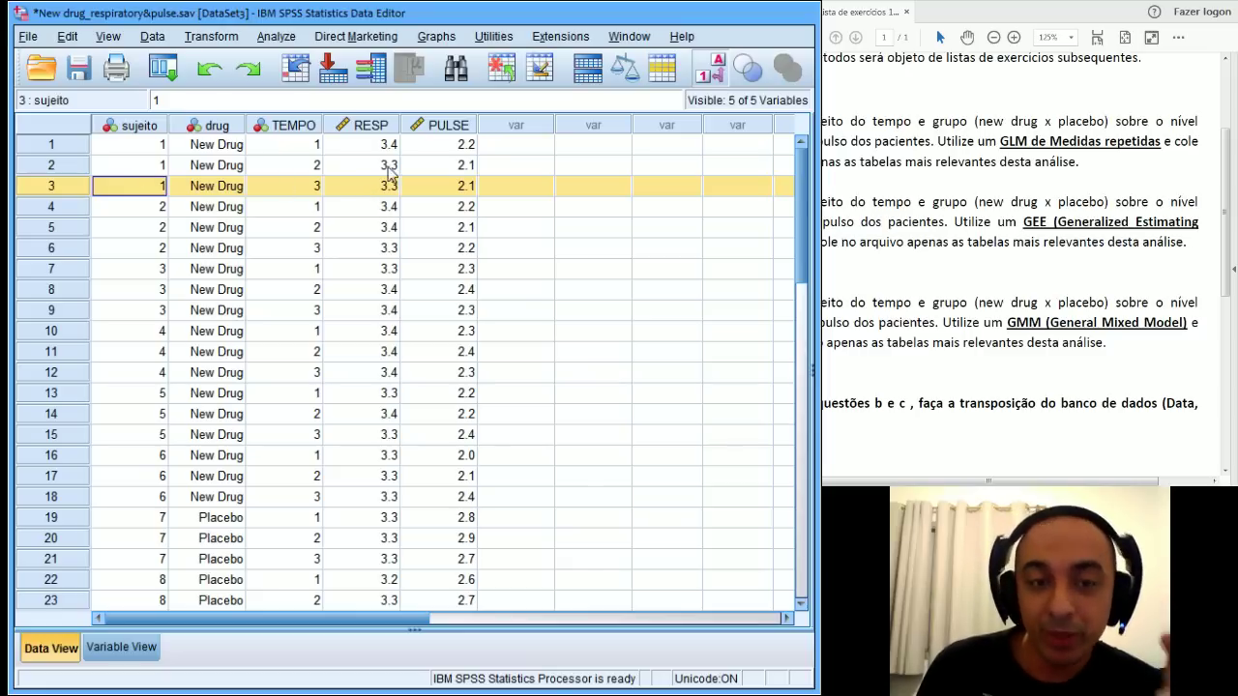
pyautogui.click(379, 127)
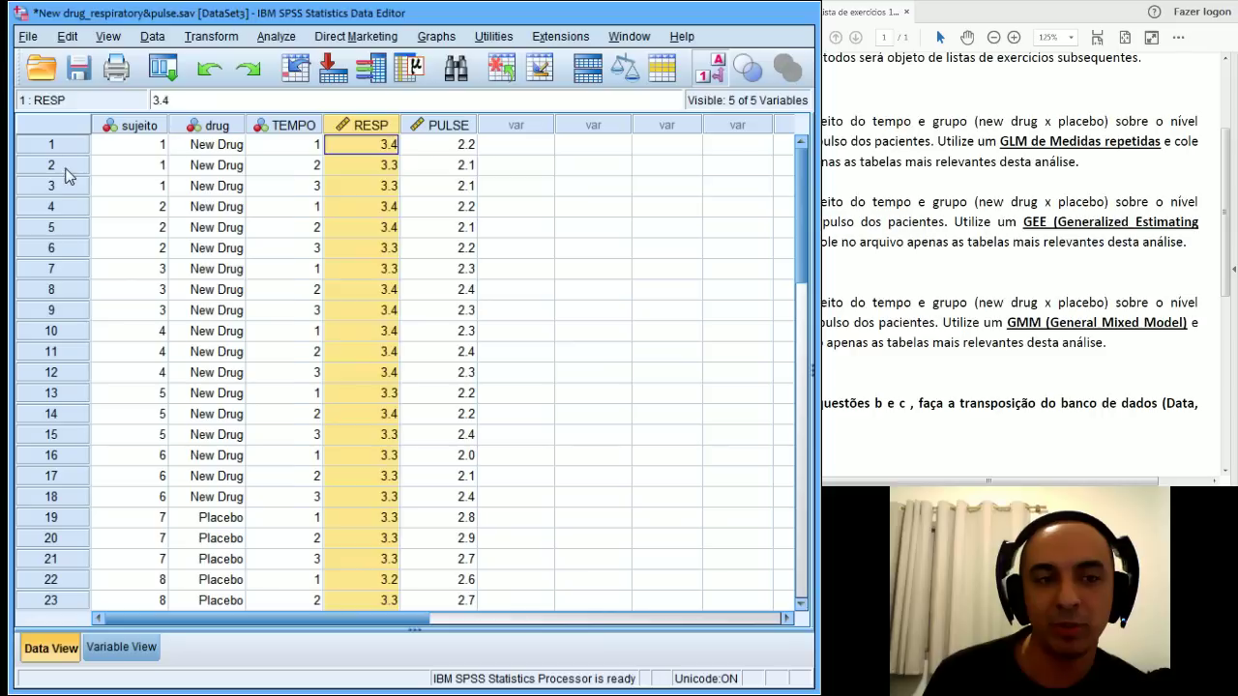
pyautogui.moveTo(70, 171); pyautogui.dragTo(71, 190)
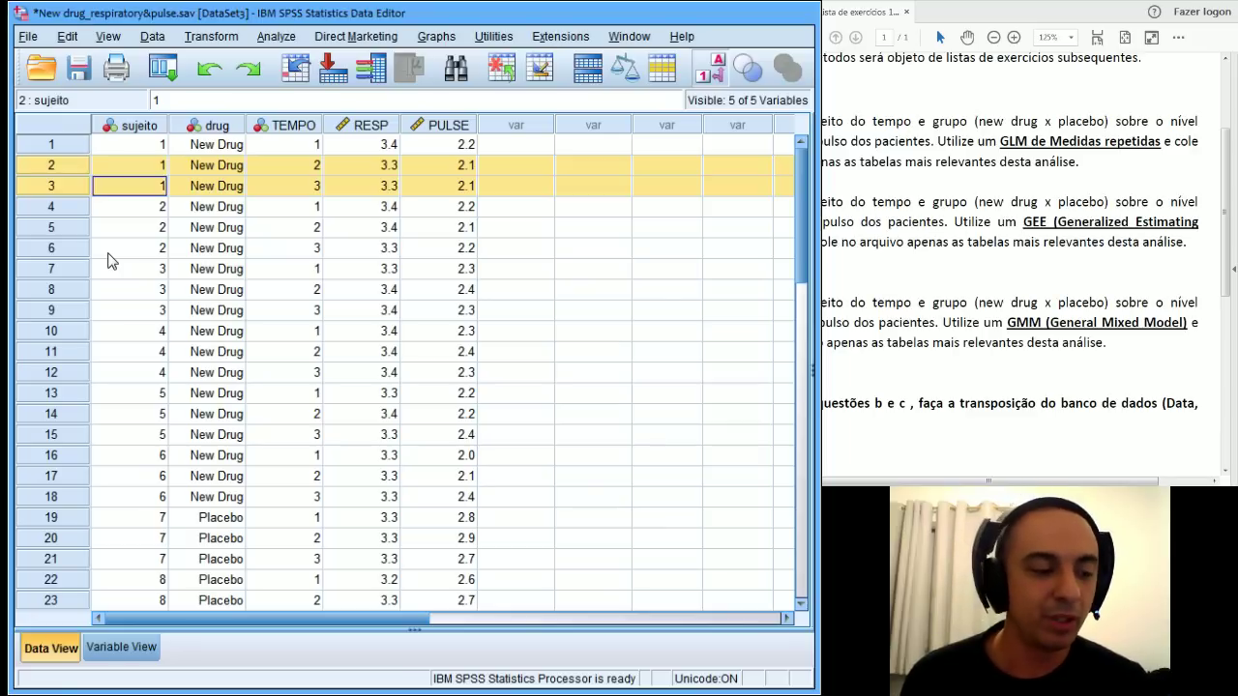
pyautogui.click(155, 126)
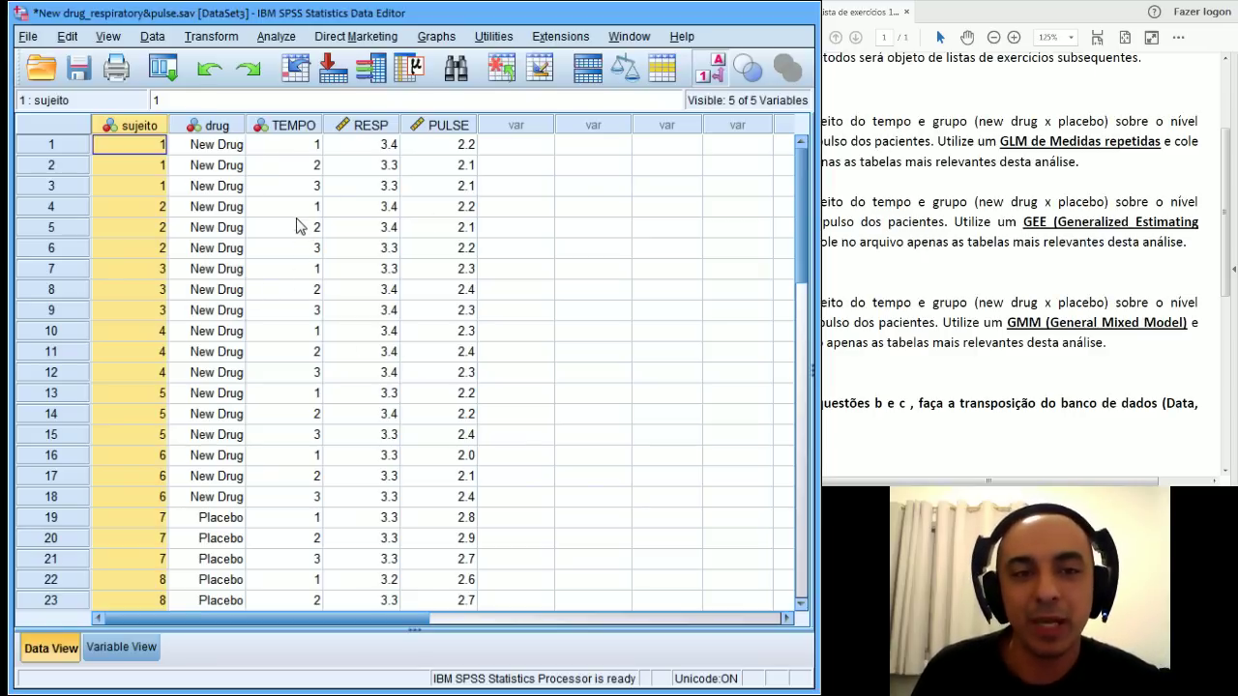
pyautogui.click(291, 37)
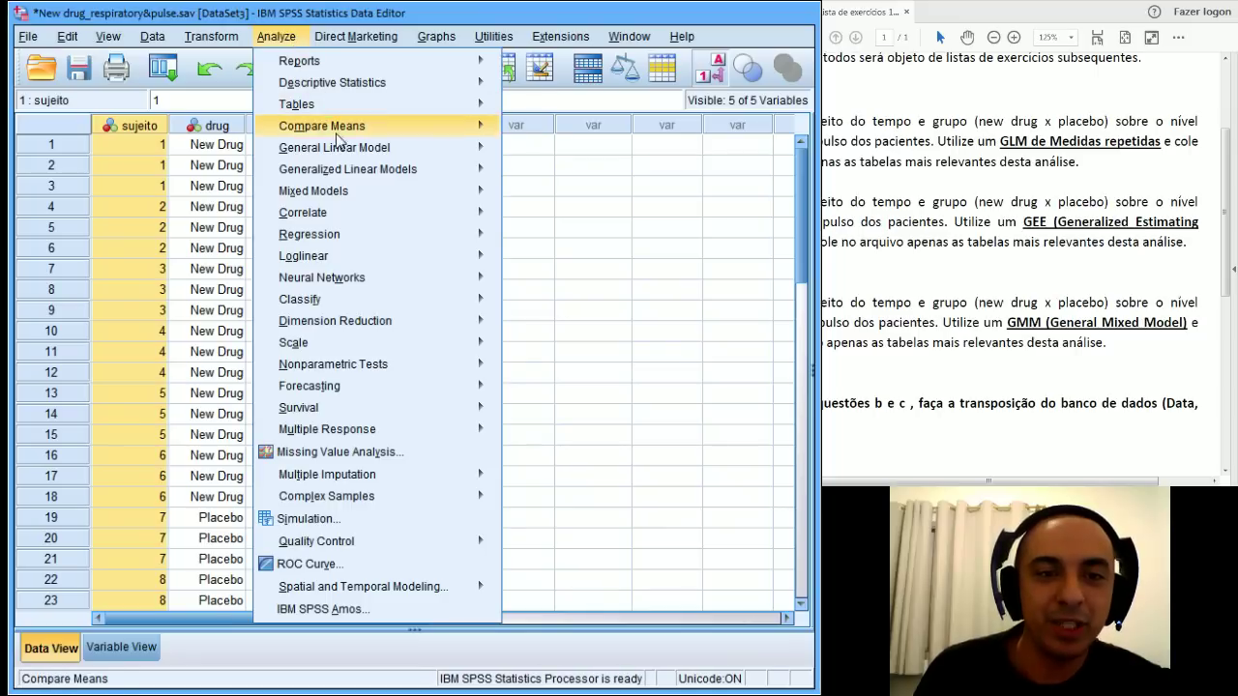
pyautogui.moveTo(340, 150)
pyautogui.moveTo(308, 256)
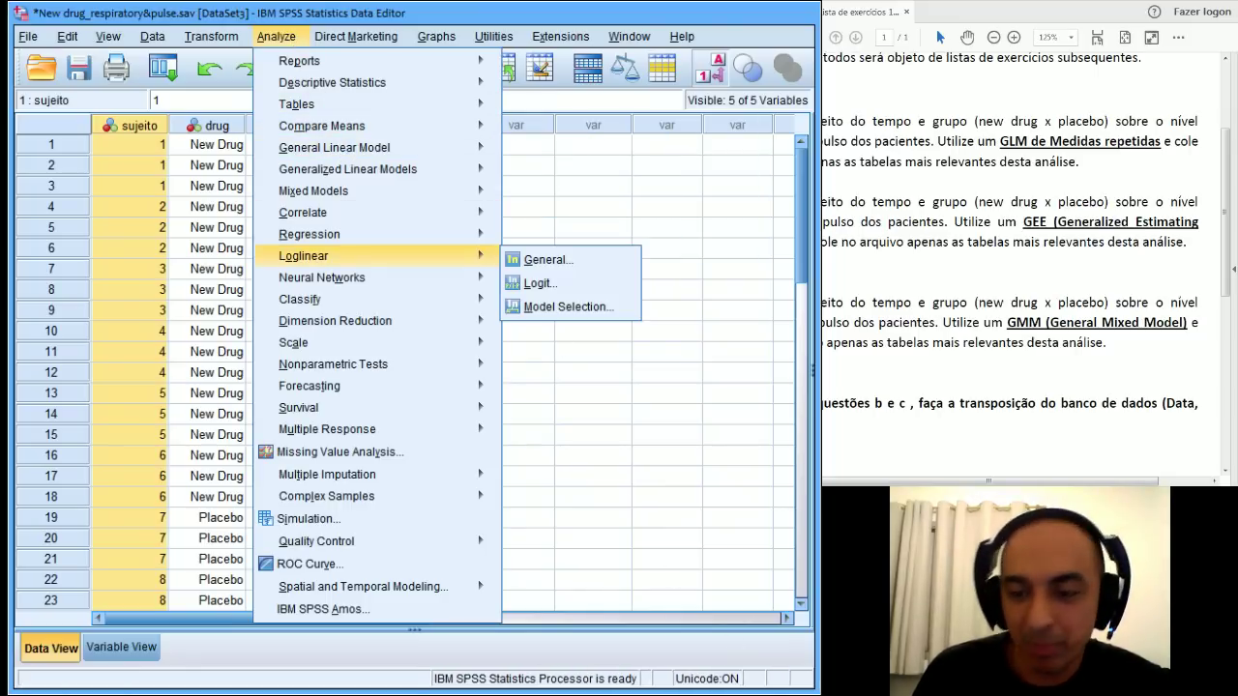
pyautogui.press('Escape')
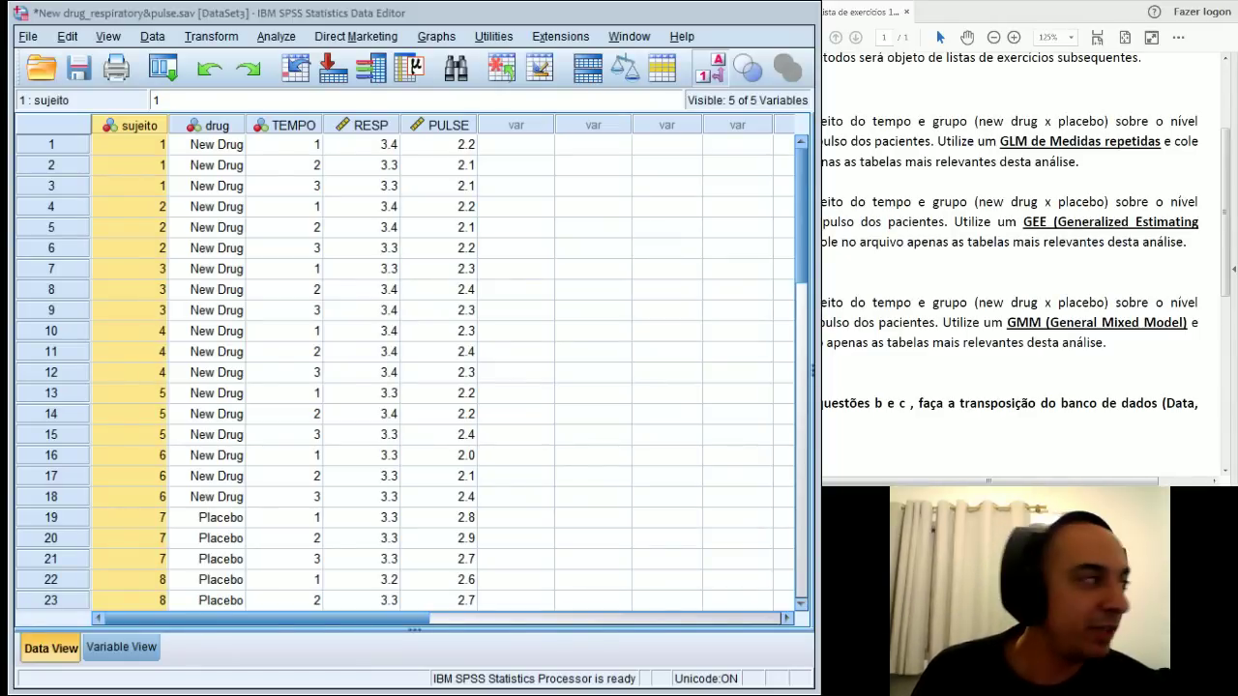
# Step: Start a Generalized Estimating Equations analysis with sujeito as subject variable and TEMPO as within-subject variable
pyautogui.click(276, 37)
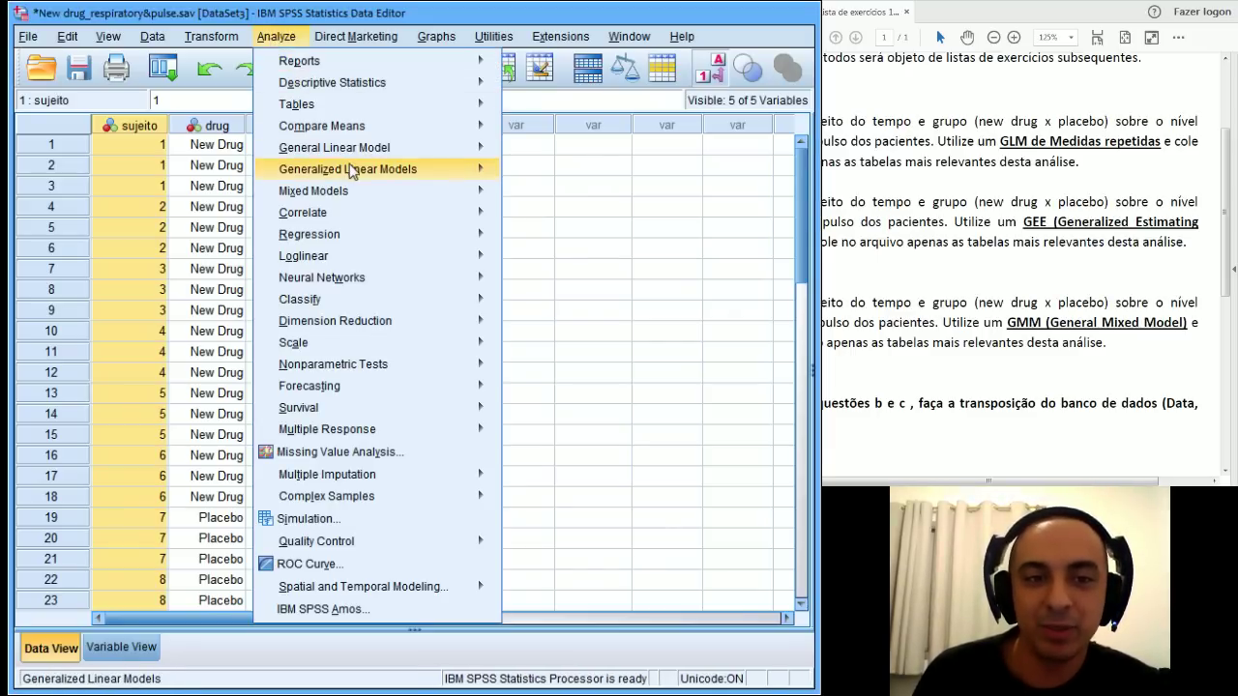
pyautogui.moveTo(354, 171)
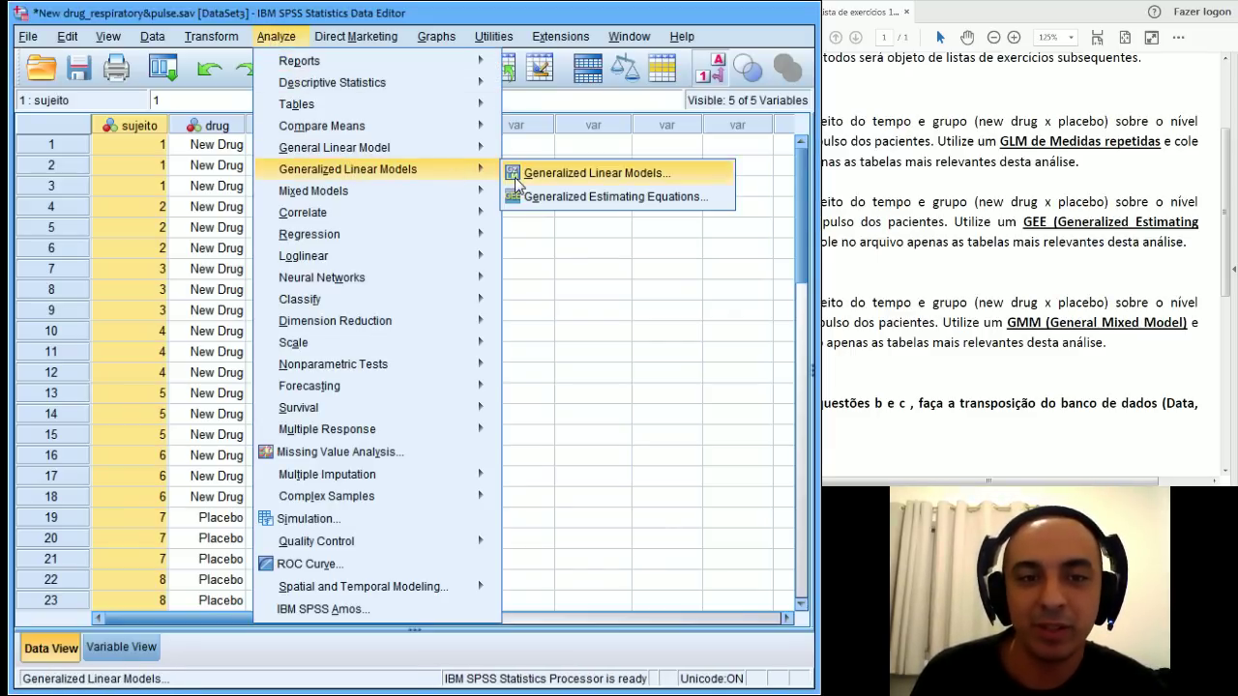
pyautogui.click(583, 199)
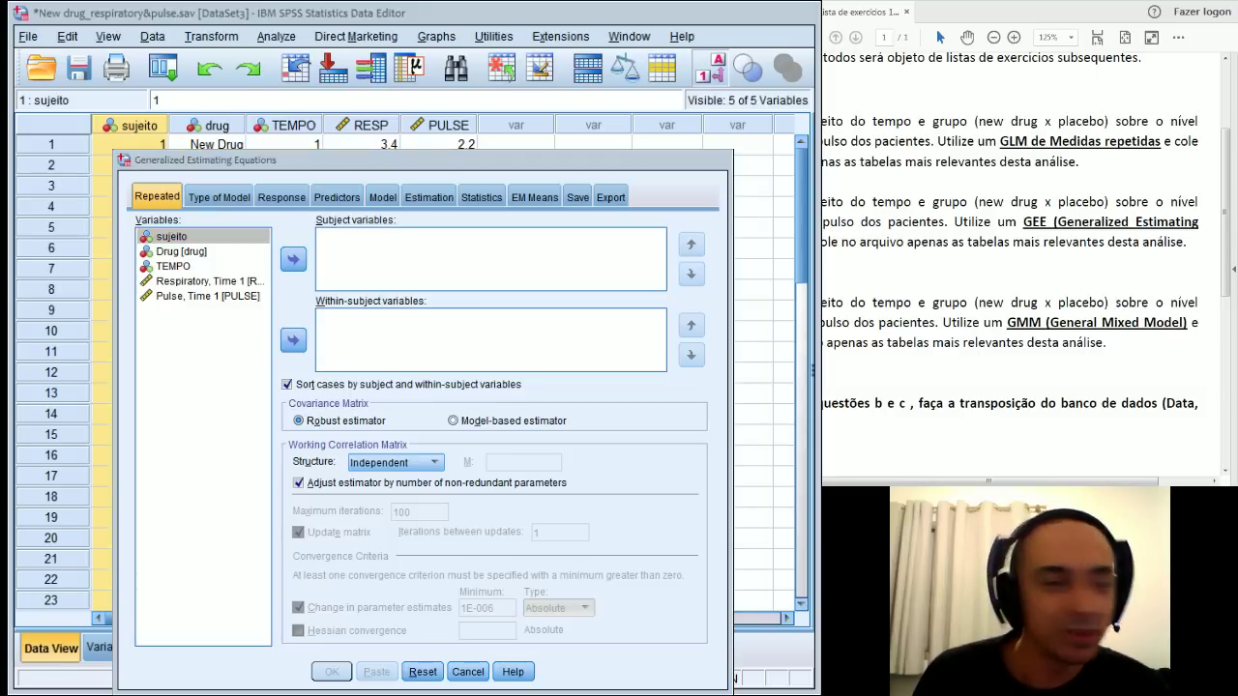
pyautogui.click(293, 260)
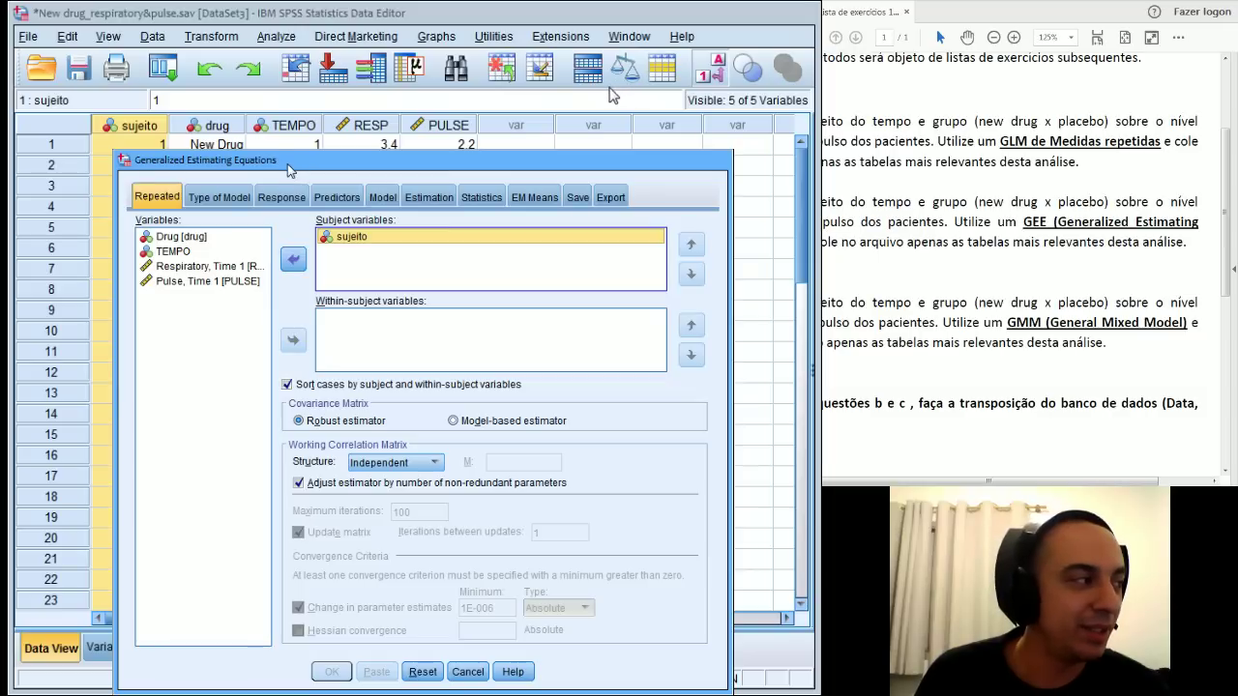
pyautogui.click(172, 251)
pyautogui.click(290, 342)
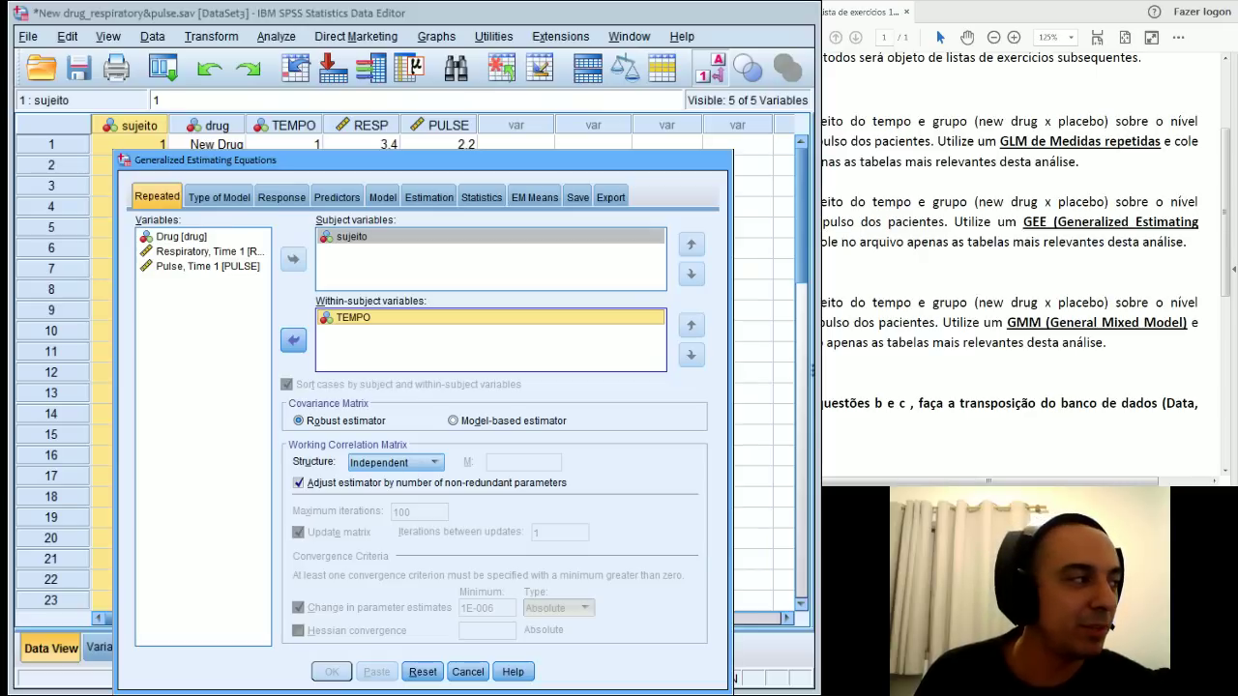
# Step: Set the model type for the scale response to Gamma with log link
pyautogui.click(214, 198)
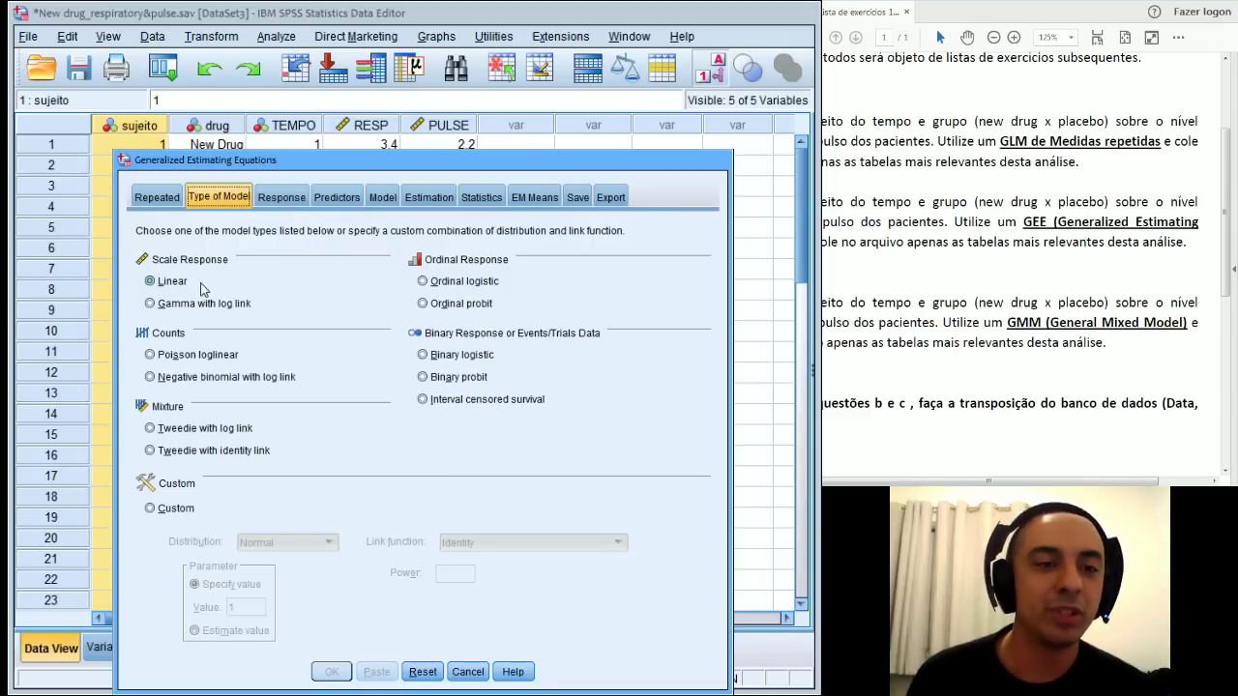
pyautogui.click(151, 281)
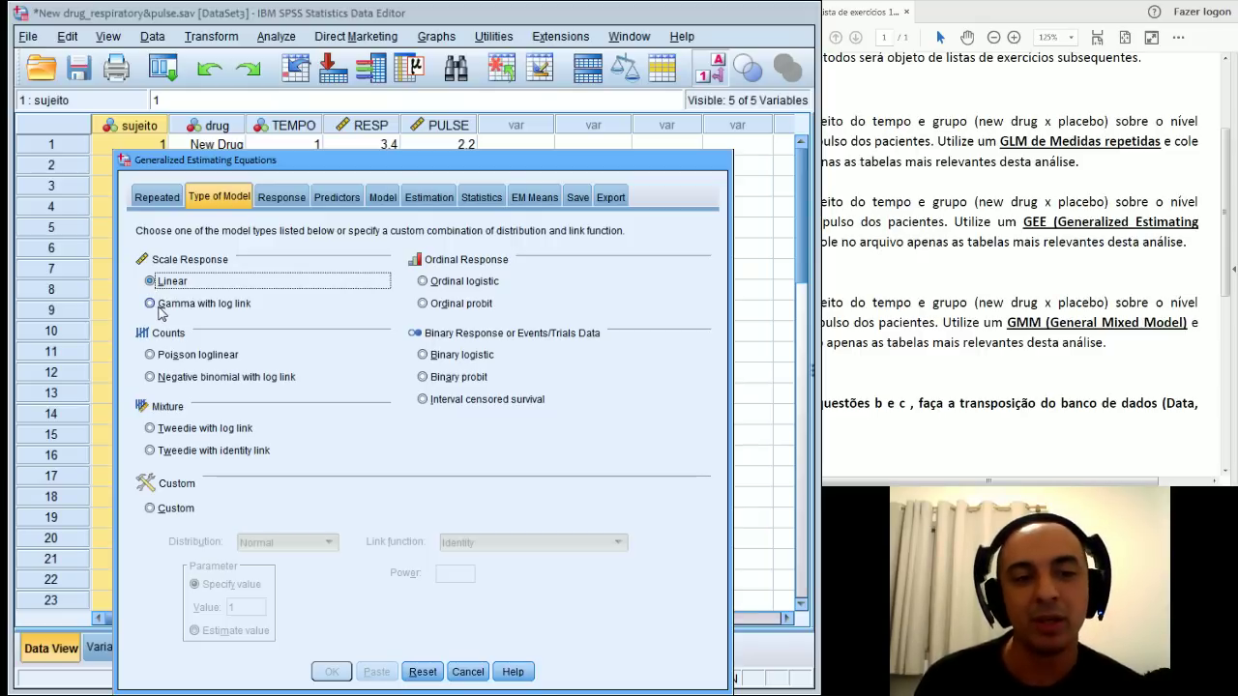
pyautogui.click(161, 307)
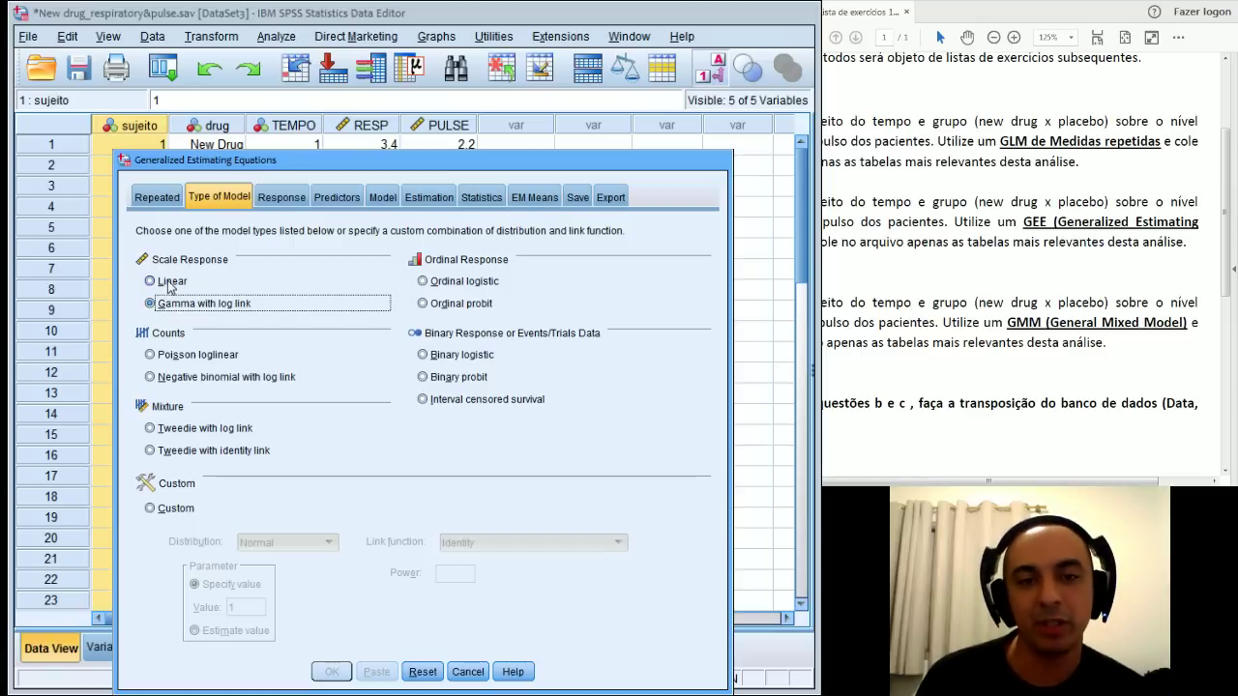
# Step: Set the scale response model type to Linear and assign Respiratory, Time 1 [RESP] as the dependent variable
pyautogui.click(171, 282)
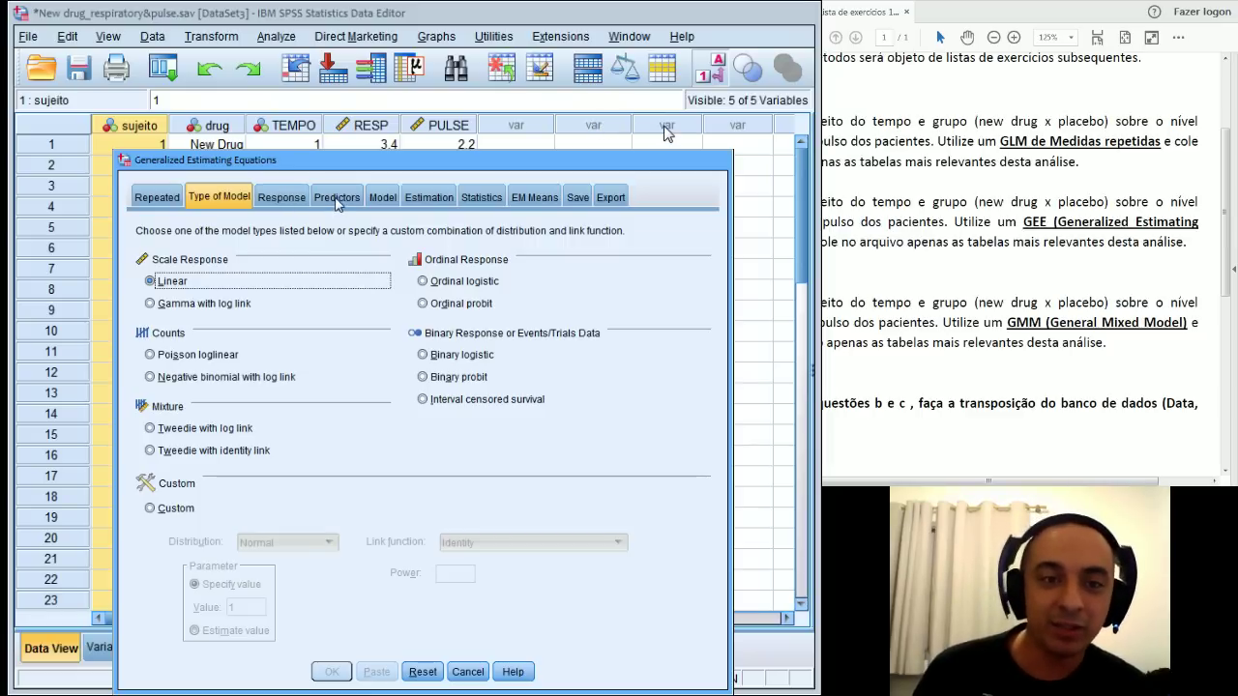
pyautogui.click(280, 200)
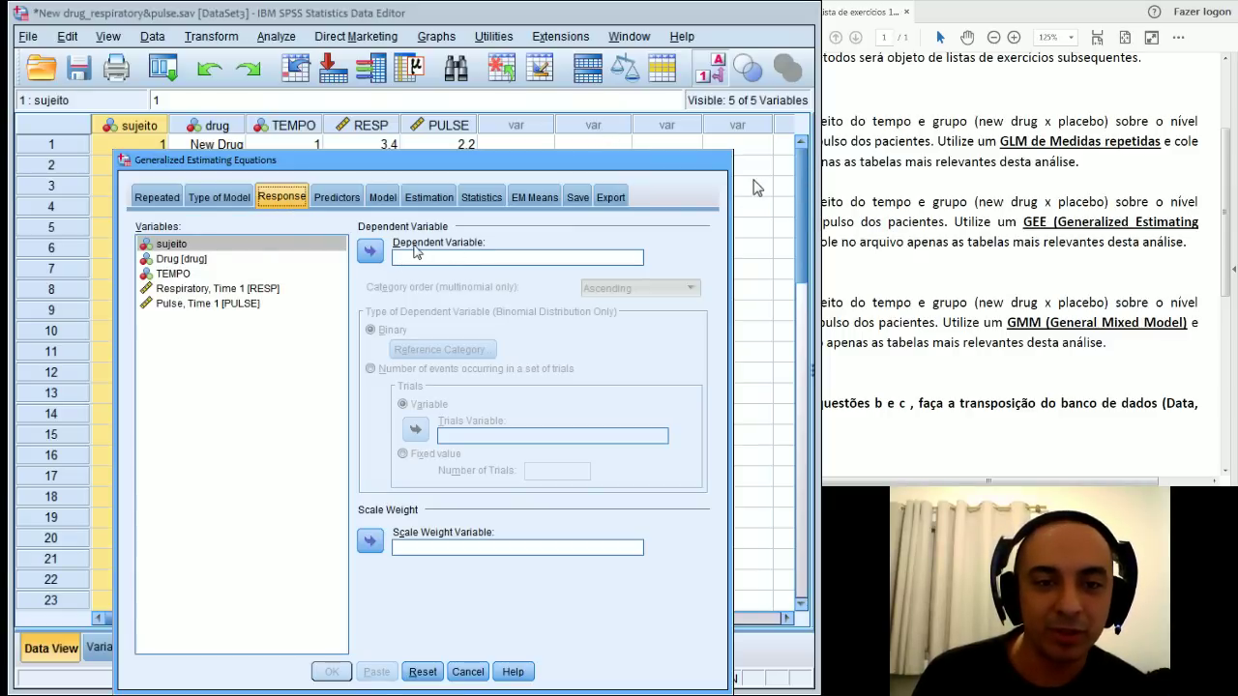
pyautogui.click(254, 293)
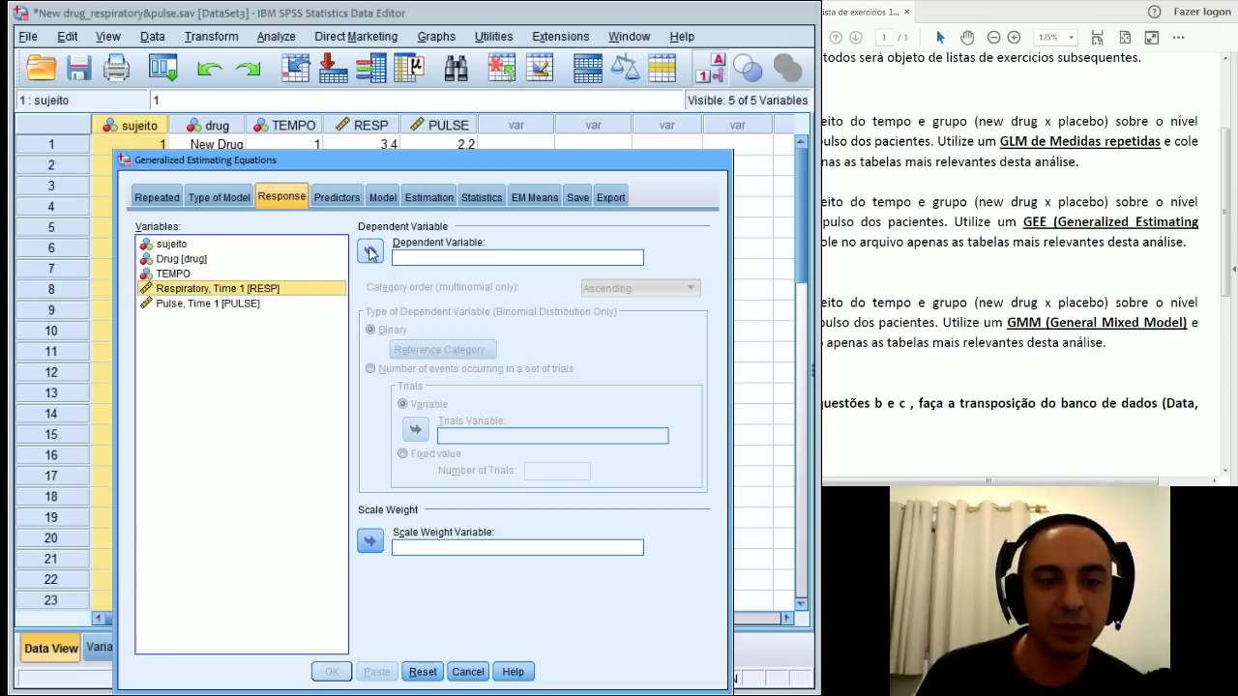
pyautogui.click(371, 251)
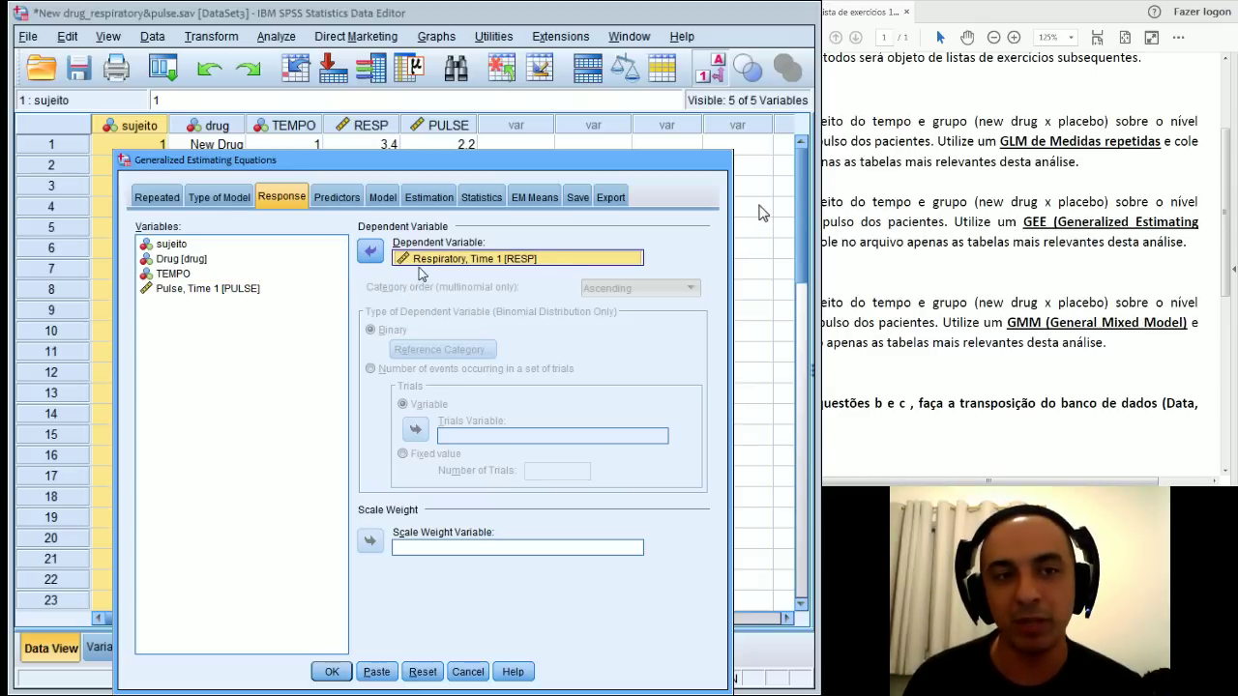
pyautogui.click(448, 261)
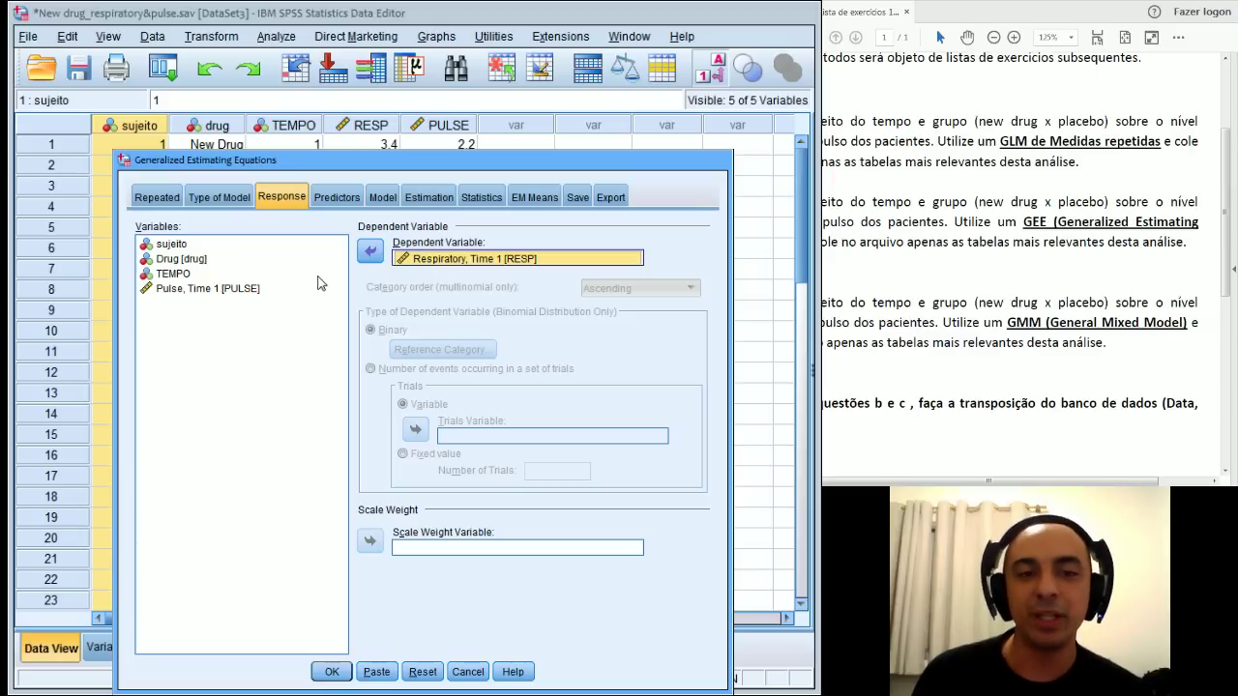
pyautogui.click(258, 295)
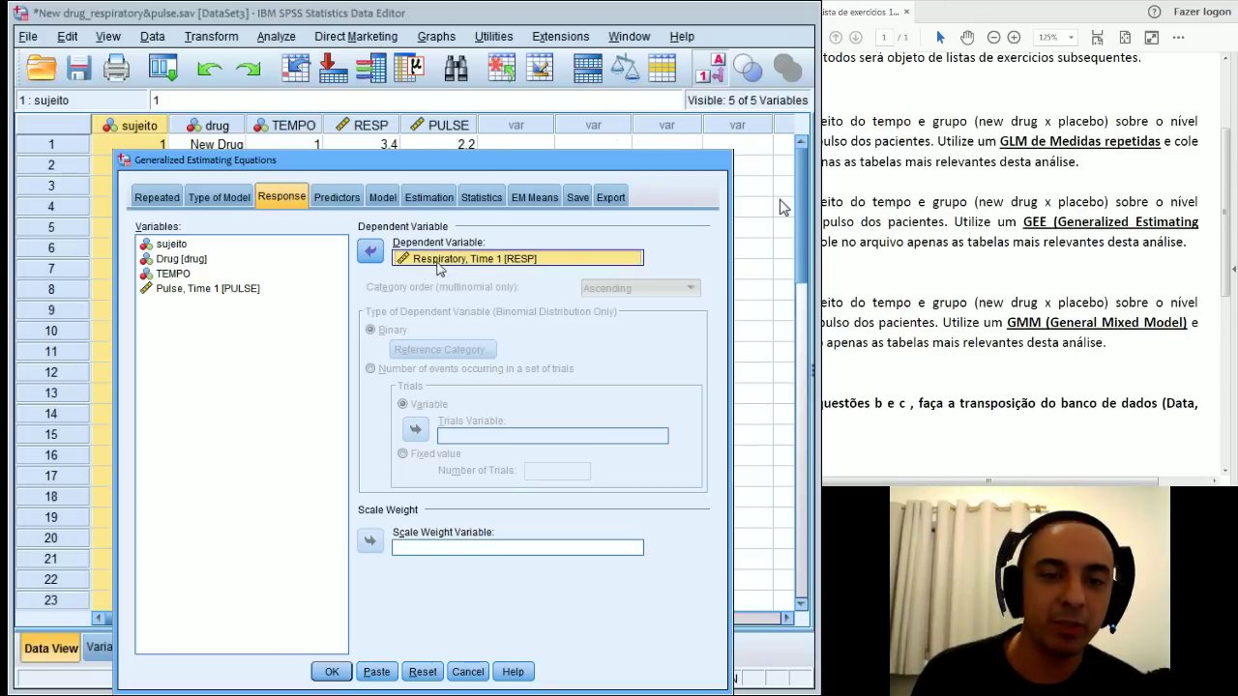
# Step: Add Drug [drug] and TEMPO as factor predictors of the analysis
pyautogui.click(328, 199)
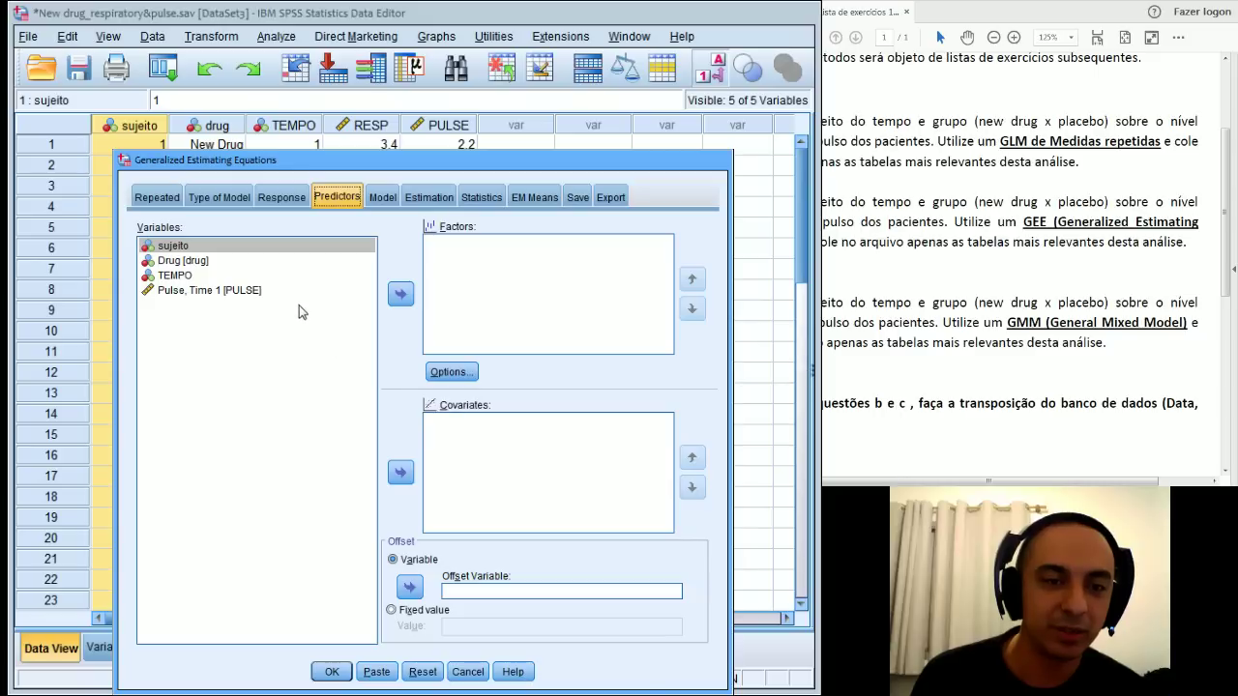
pyautogui.click(204, 262)
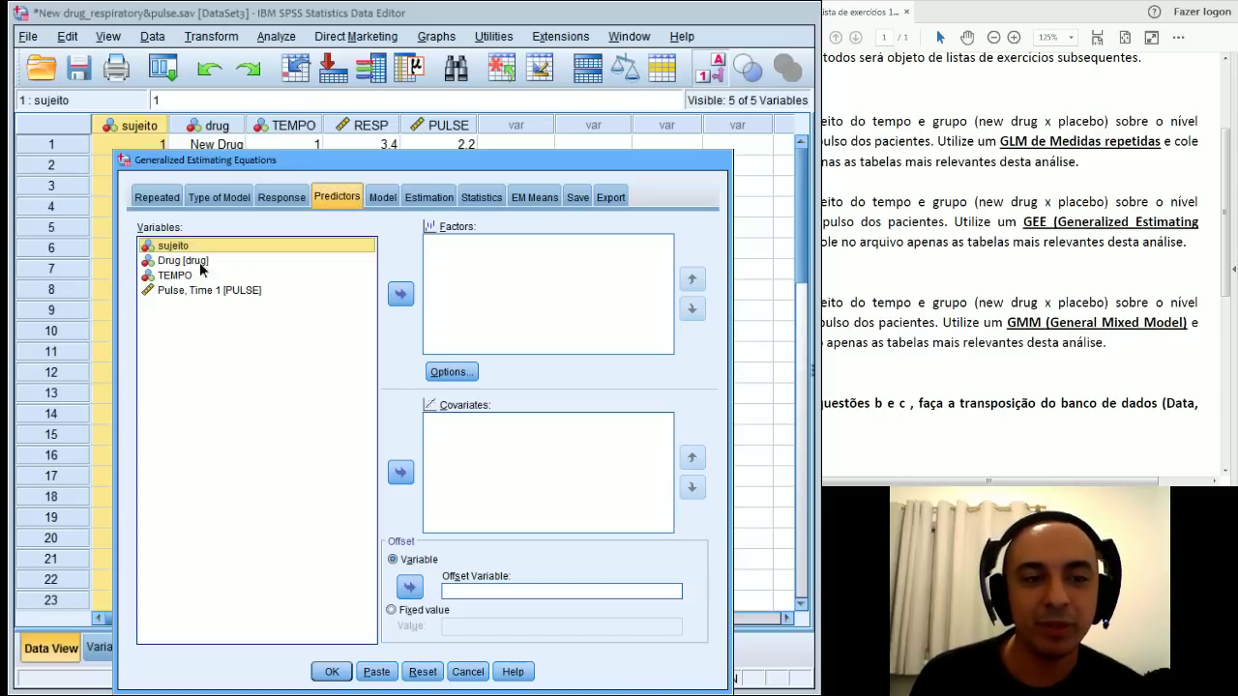
pyautogui.click(402, 294)
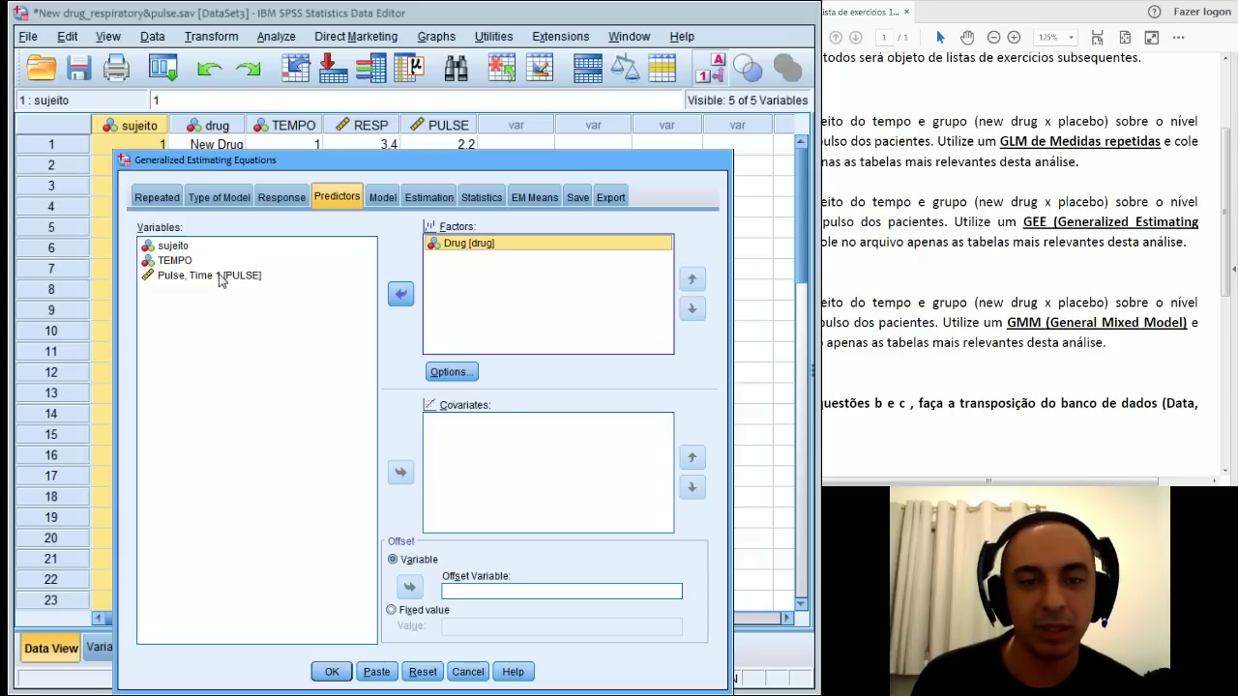
pyautogui.click(181, 261)
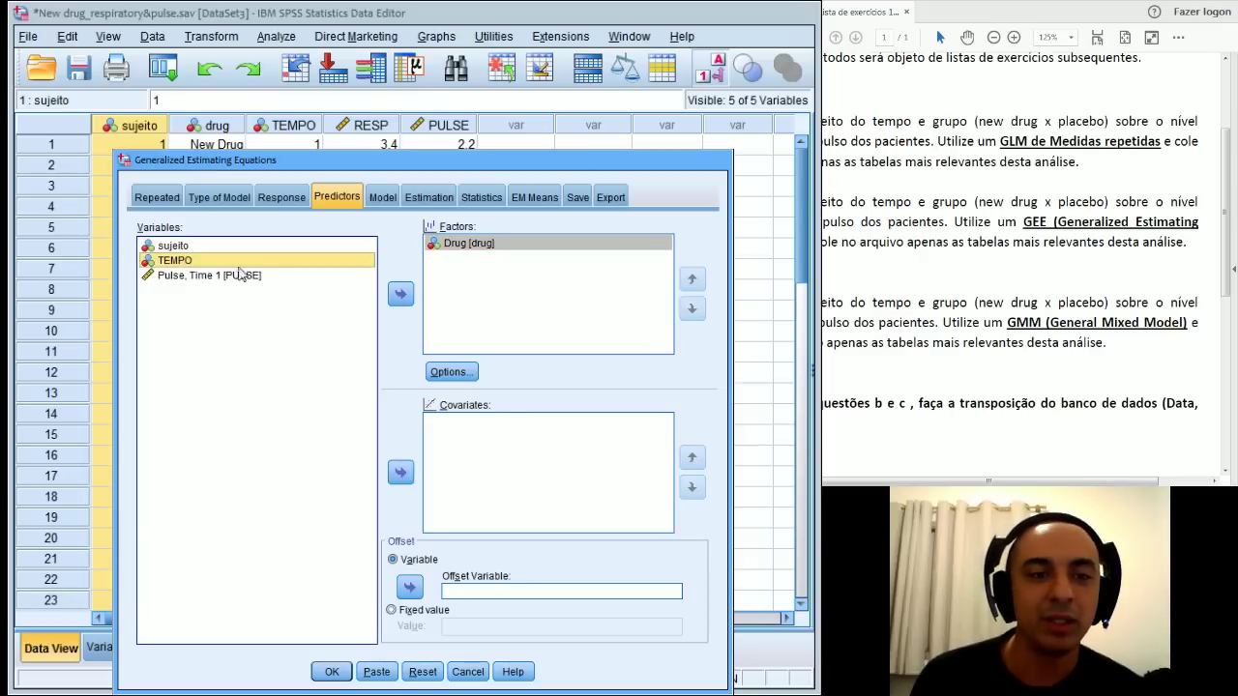
pyautogui.click(400, 294)
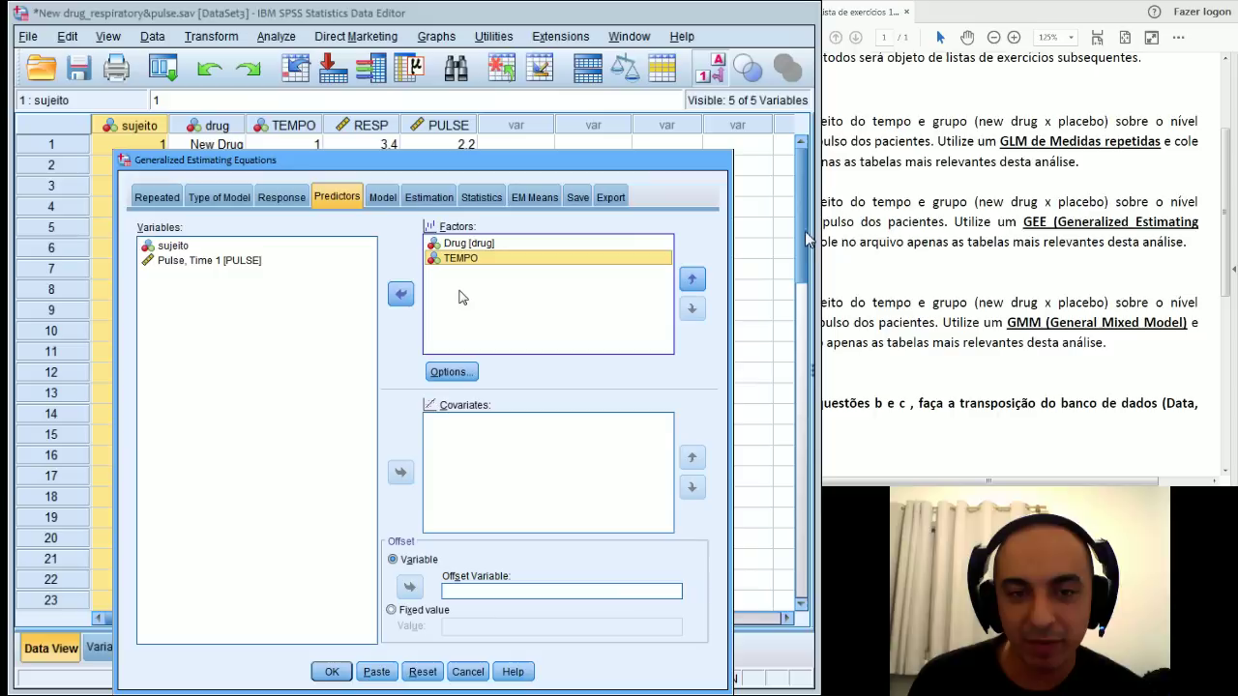
pyautogui.click(450, 375)
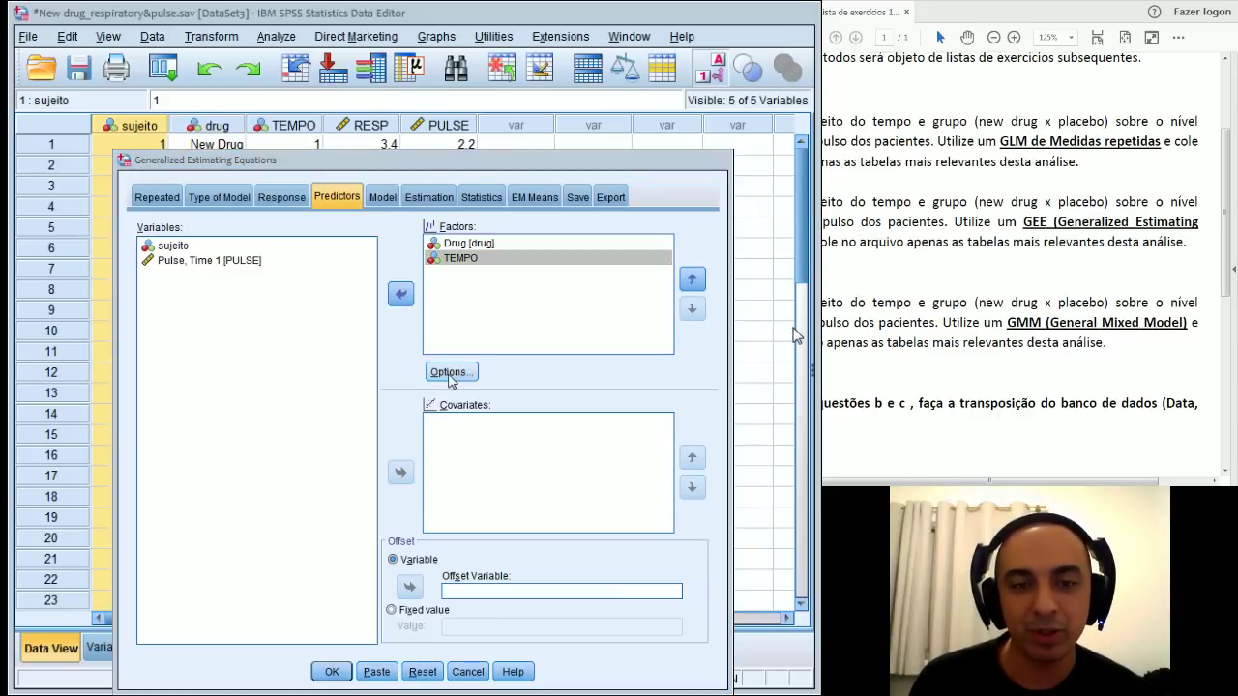
pyautogui.click(547, 253)
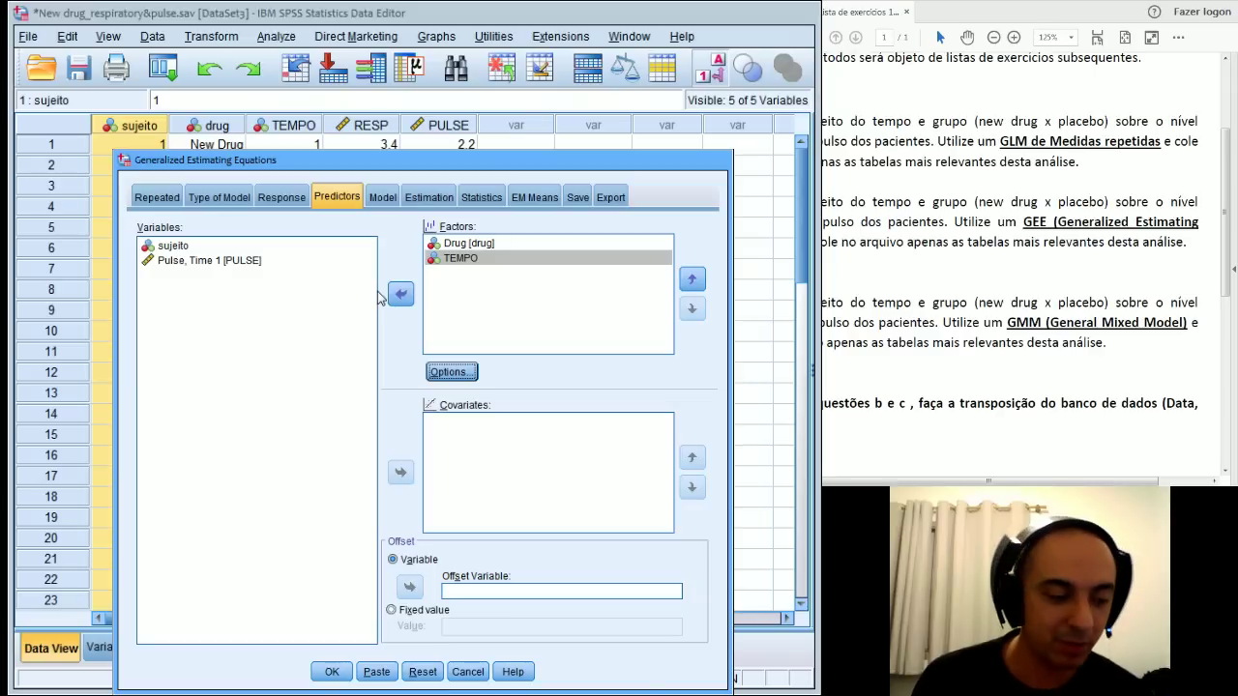
pyautogui.click(186, 261)
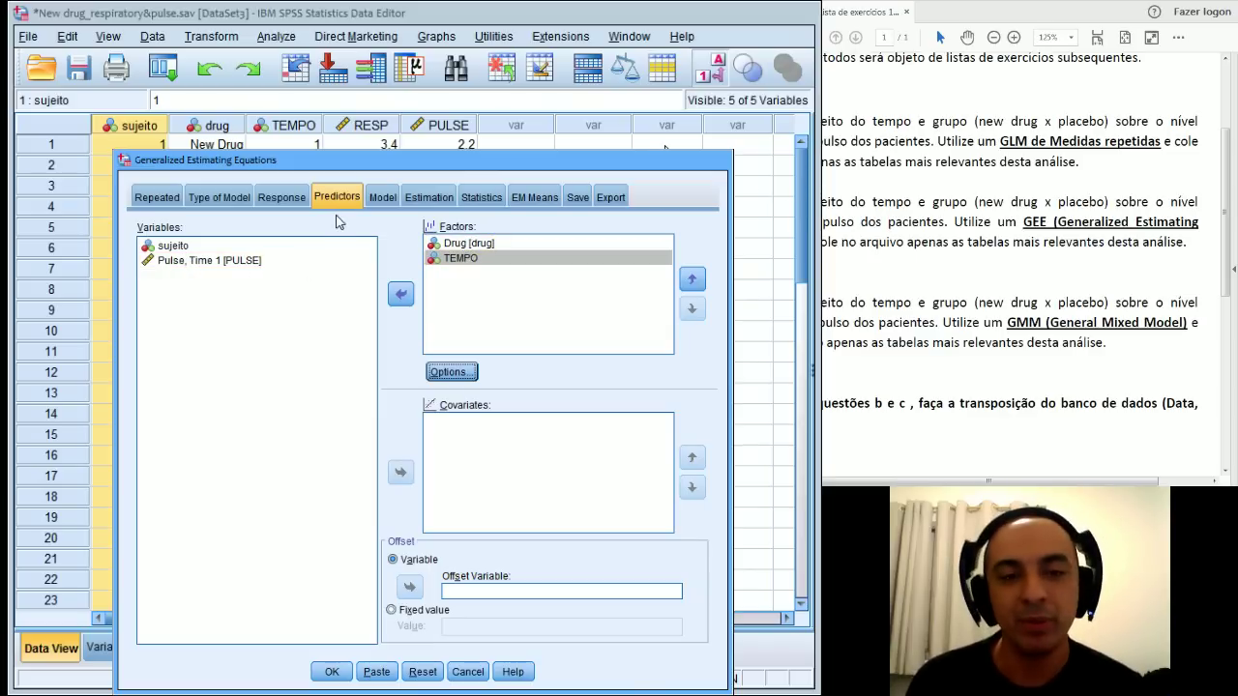
pyautogui.click(287, 203)
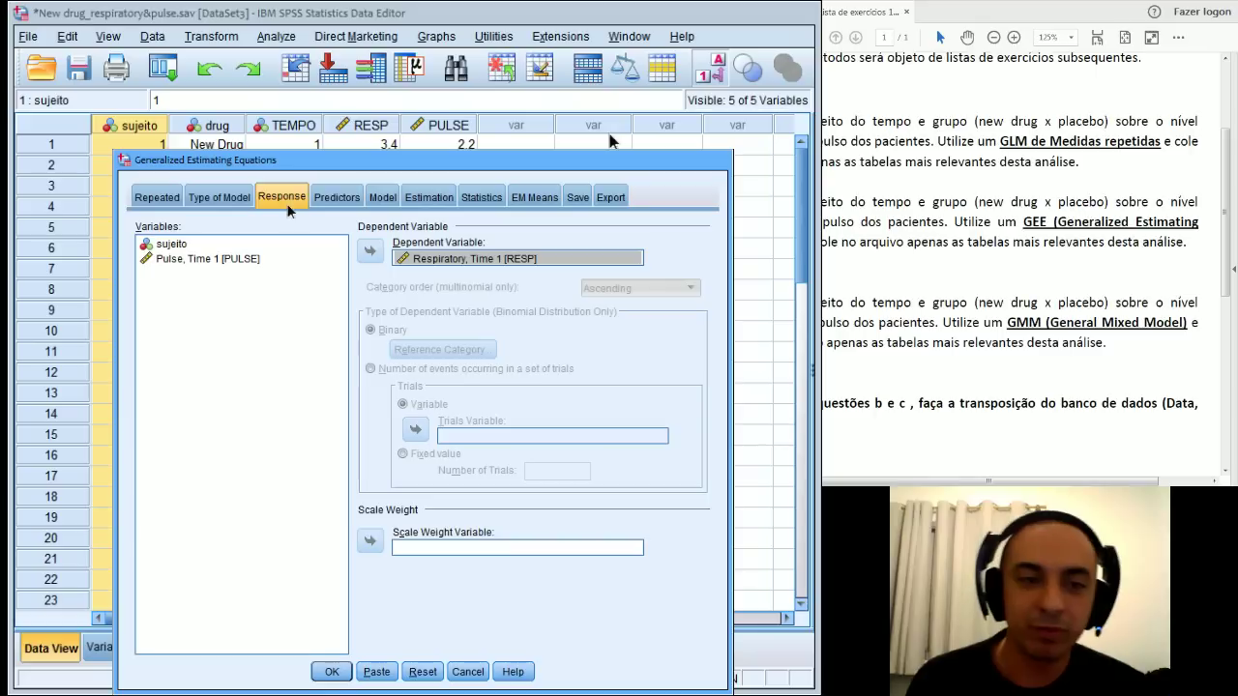
pyautogui.click(339, 199)
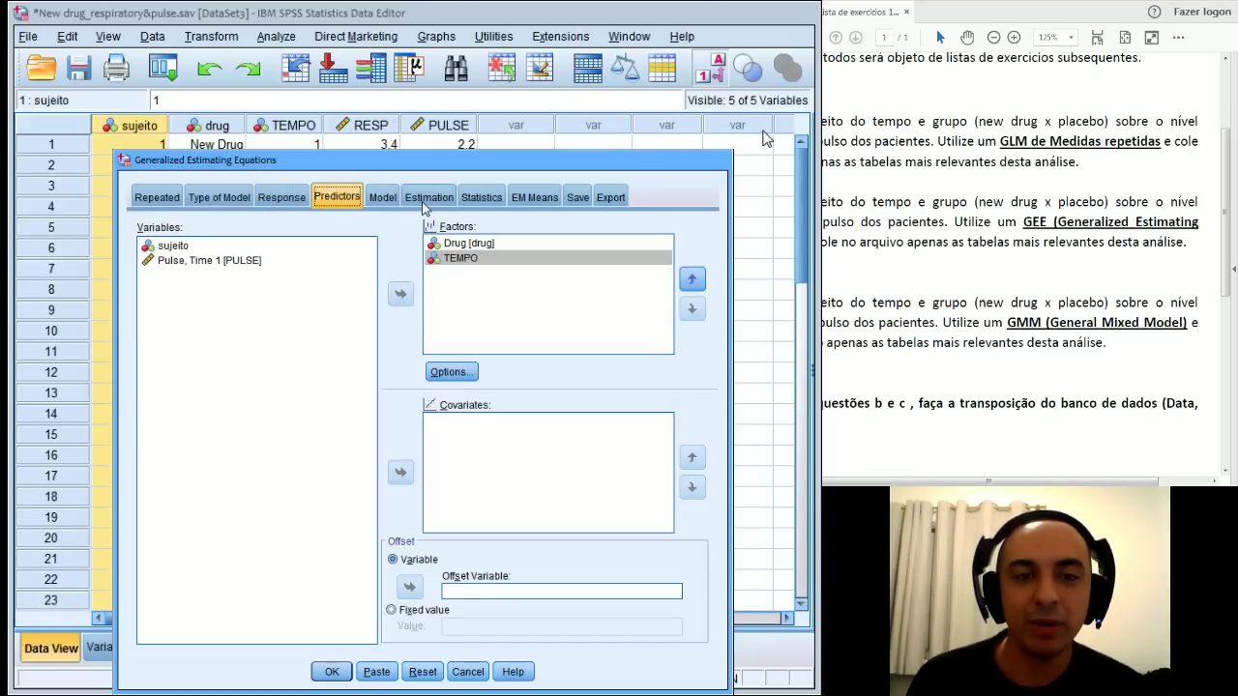
# Step: Add drug and TEMPO as main effects to the model
pyautogui.click(383, 200)
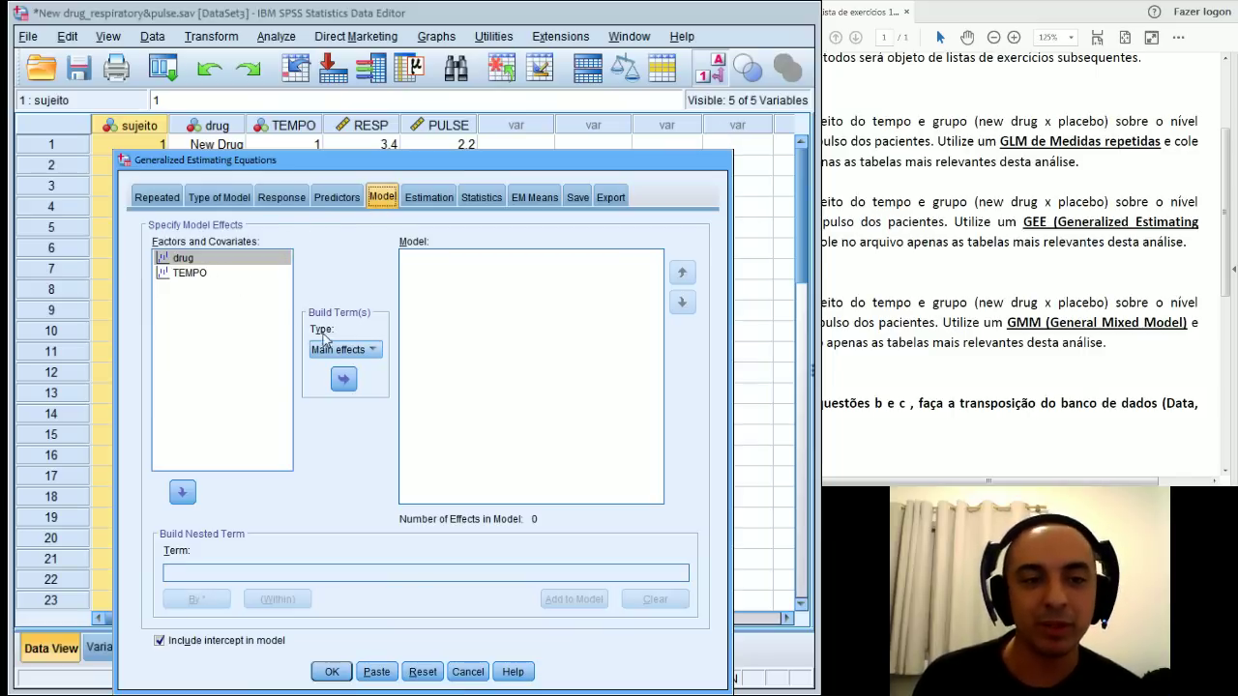
pyautogui.click(341, 377)
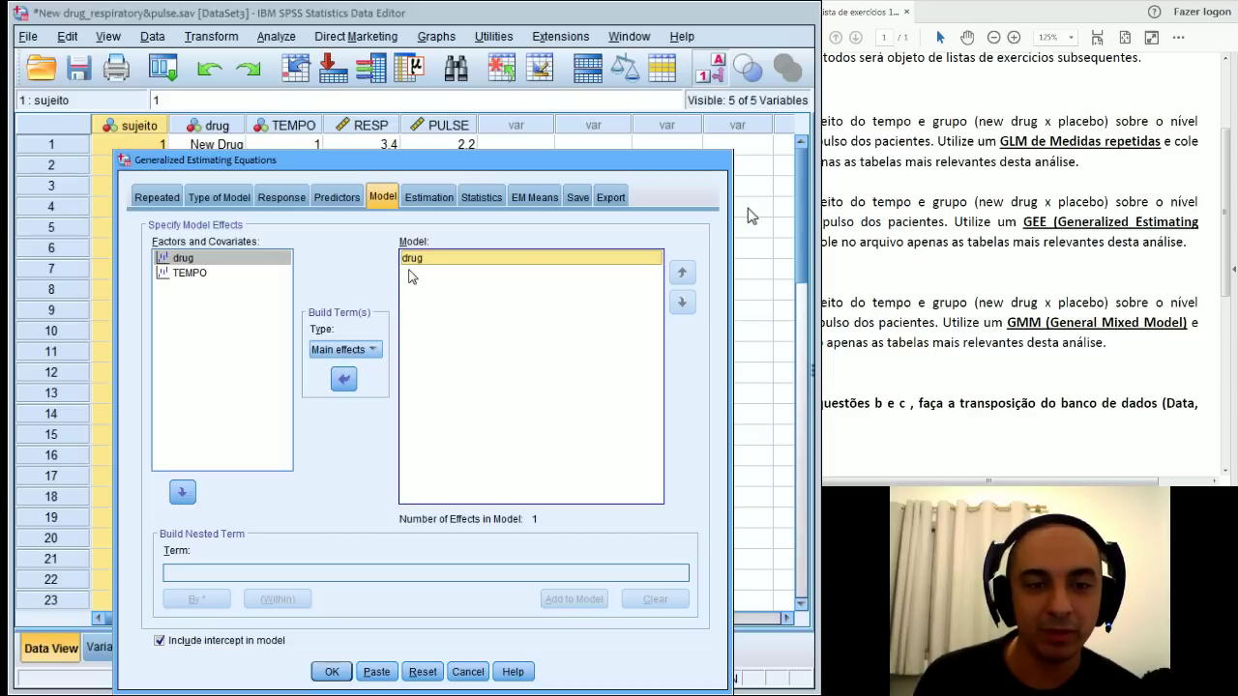
pyautogui.click(203, 279)
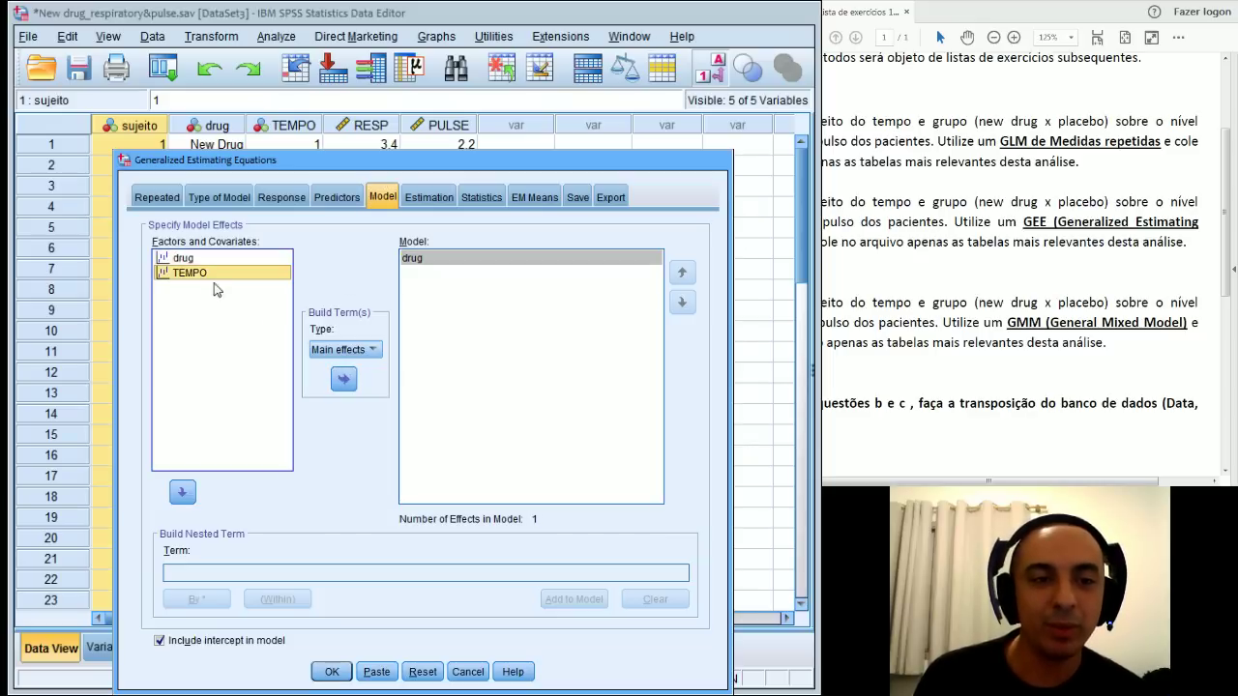
pyautogui.click(352, 387)
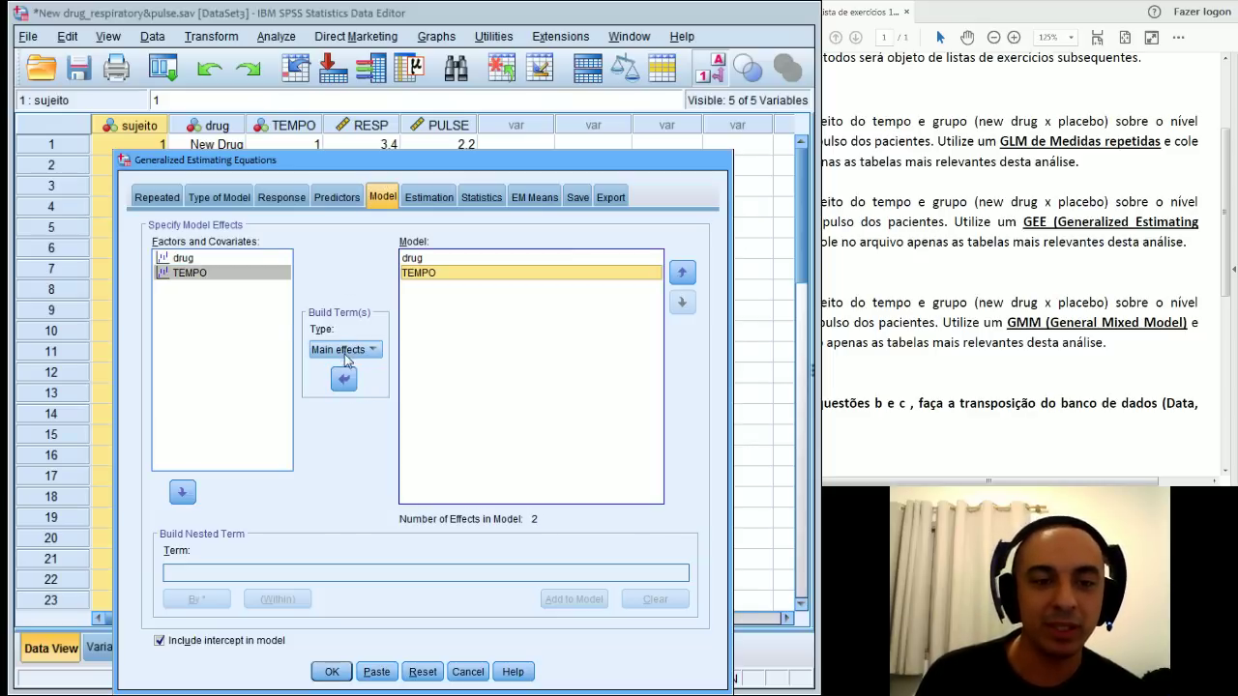
# Step: Add the interaction between drug and TEMPO to the model effects
pyautogui.click(341, 352)
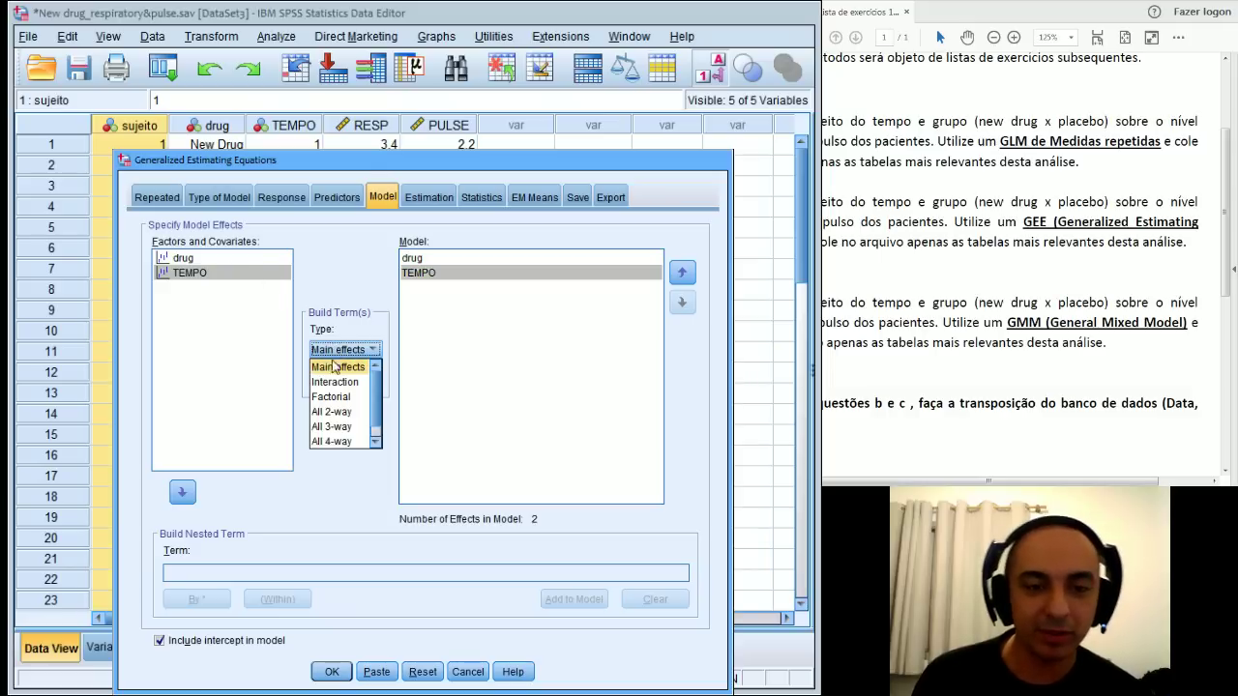
pyautogui.click(327, 387)
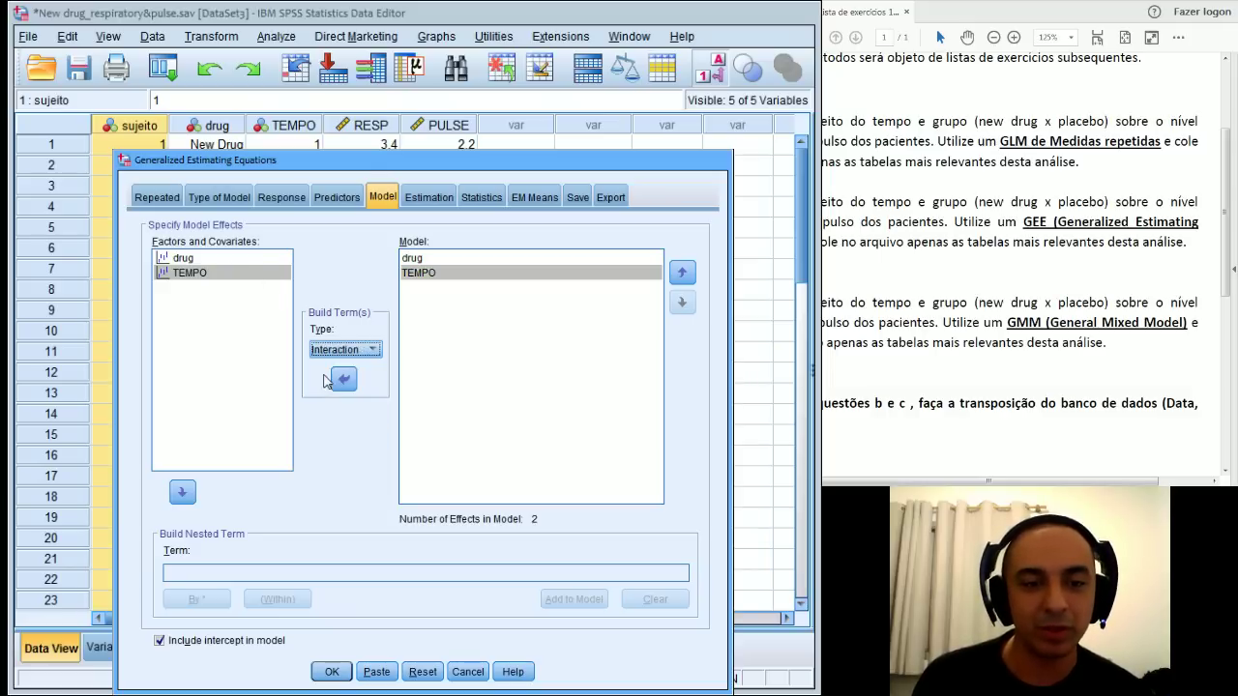
pyautogui.moveTo(206, 258); pyautogui.dragTo(206, 287)
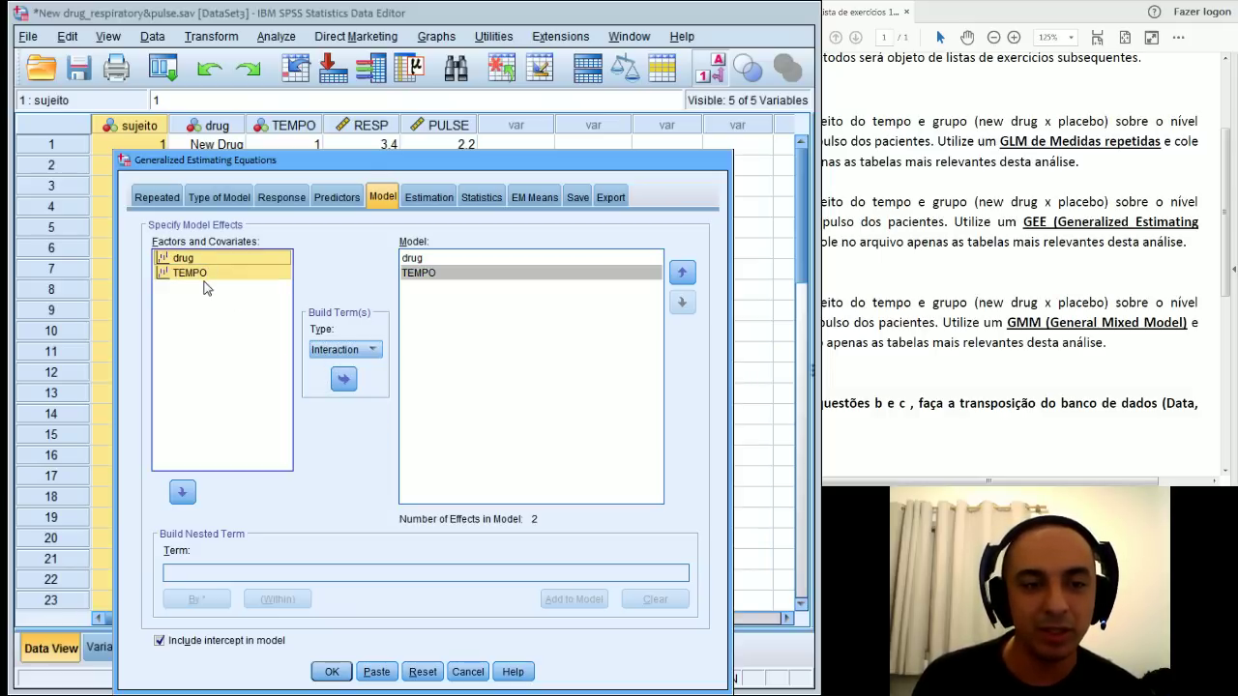
pyautogui.click(344, 379)
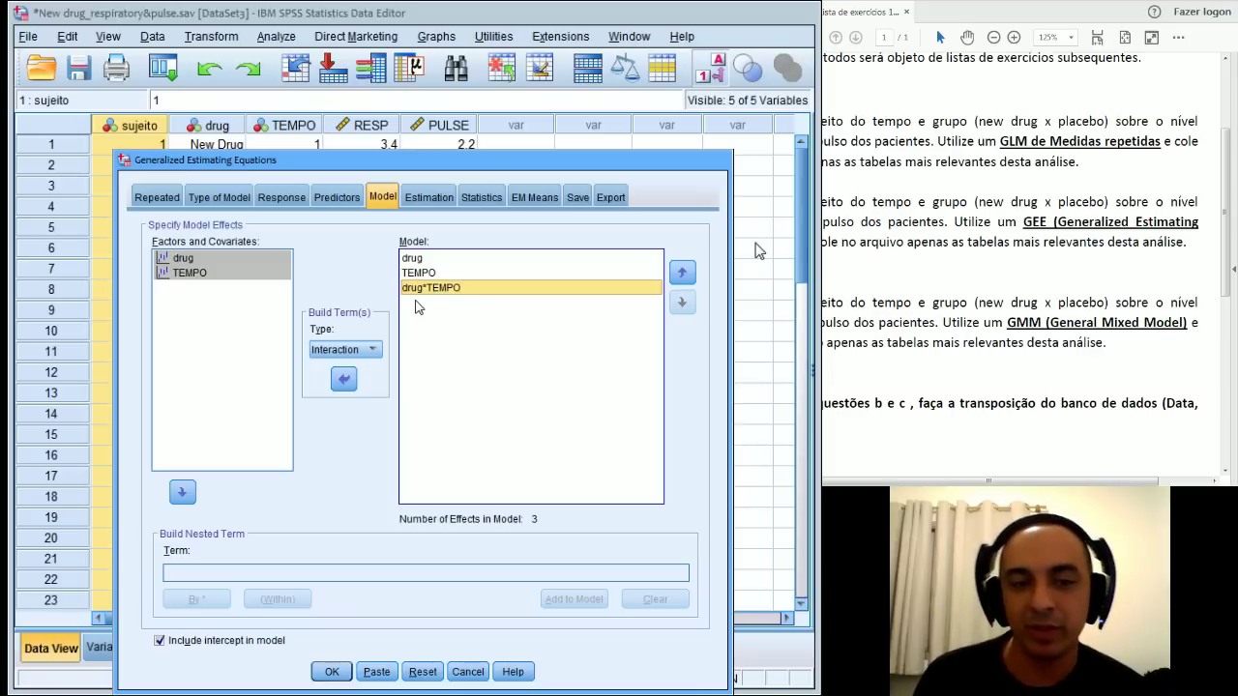
# Step: Request estimated marginal means for drug, TEMPO and drug*TEMPO
pyautogui.click(470, 198)
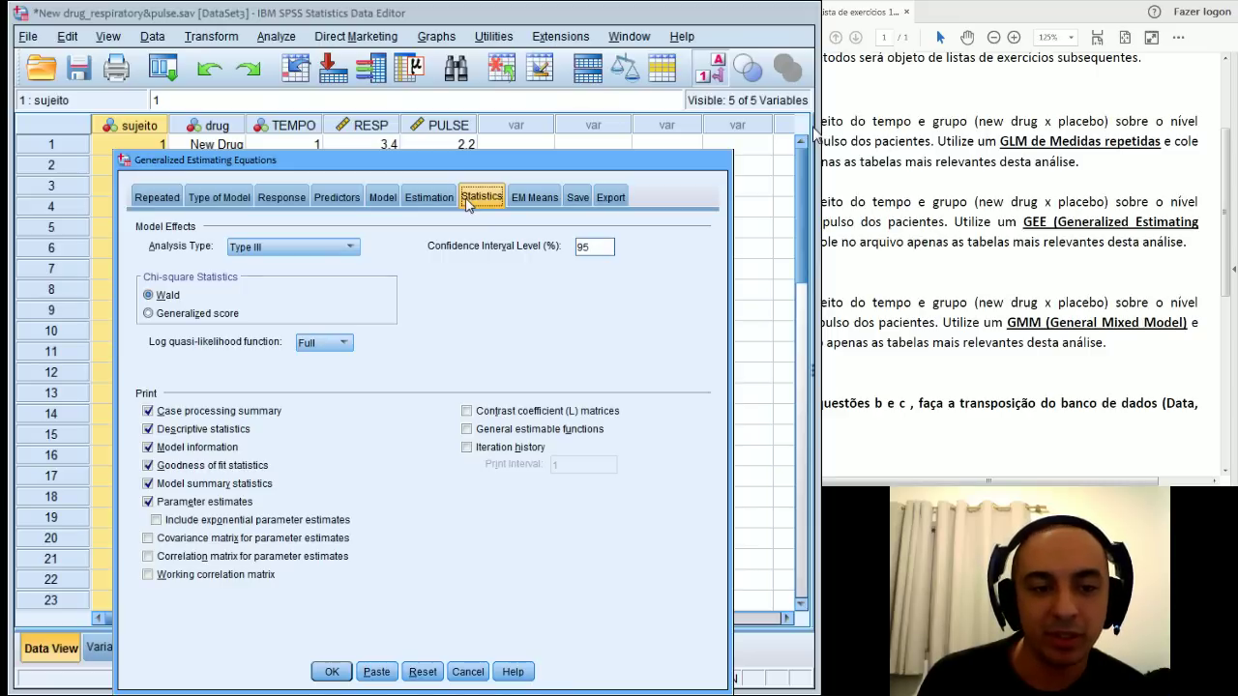
pyautogui.click(526, 203)
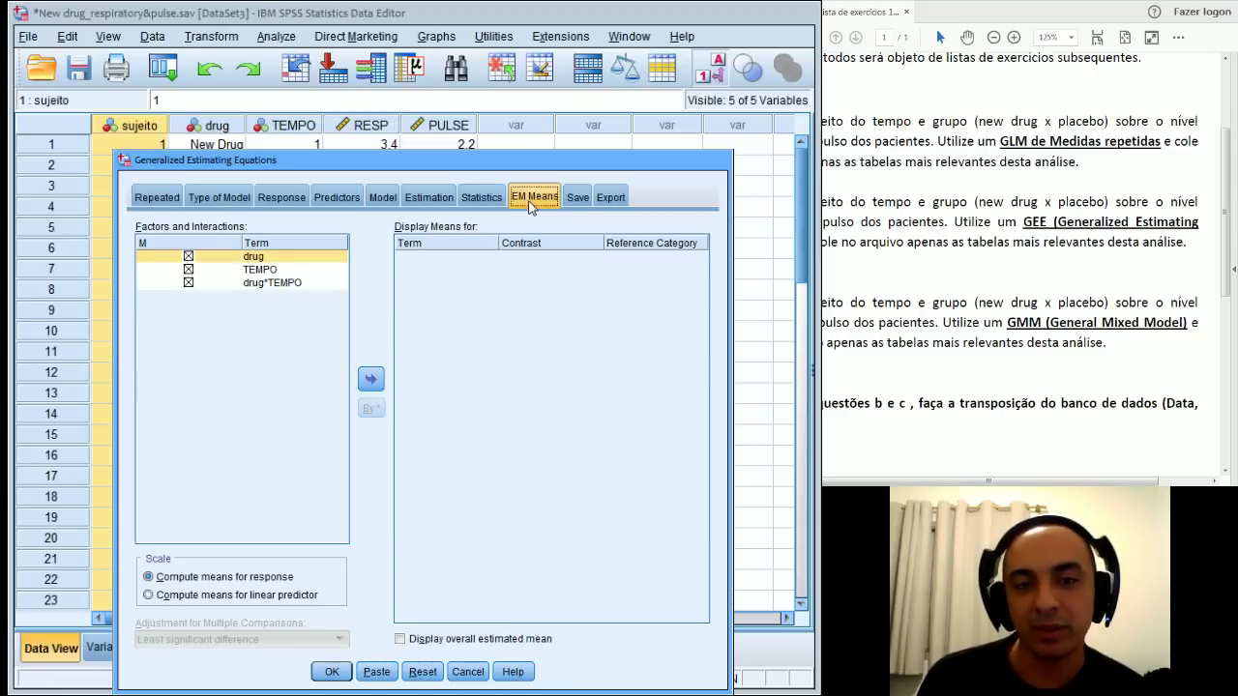
pyautogui.keyDown('shift'); pyautogui.click(278, 270); pyautogui.keyUp('shift')
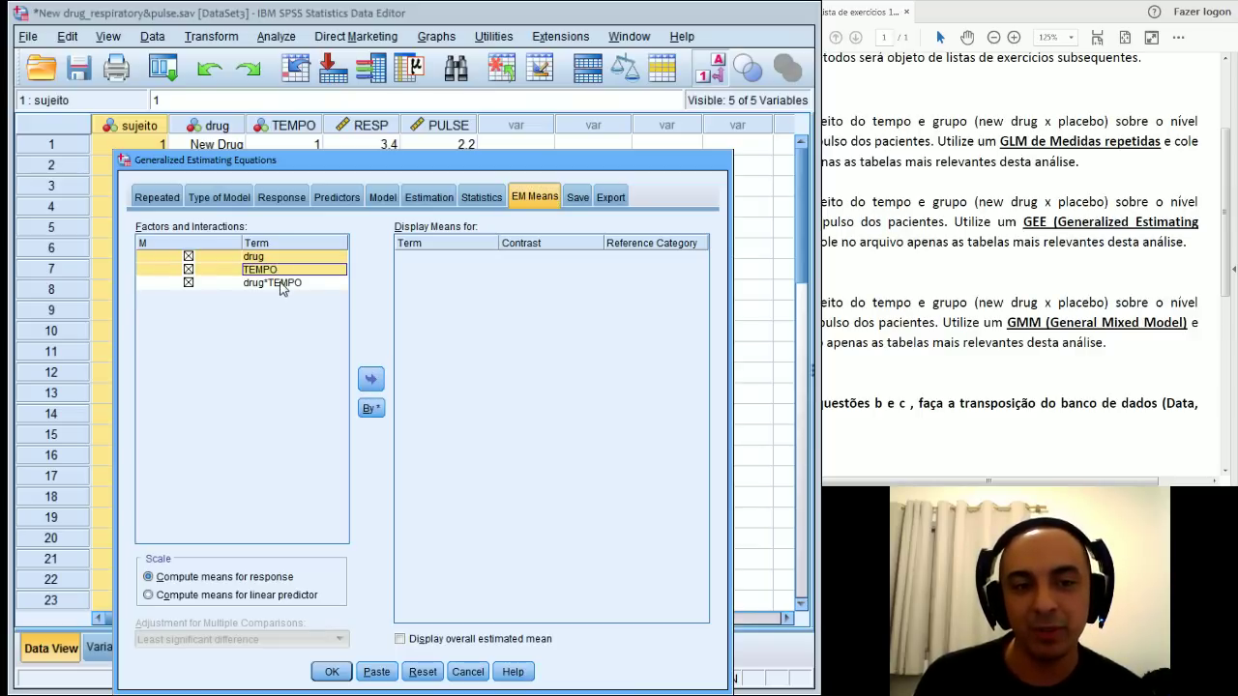
pyautogui.keyDown('shift'); pyautogui.click(280, 283); pyautogui.keyUp('shift')
pyautogui.click(370, 379)
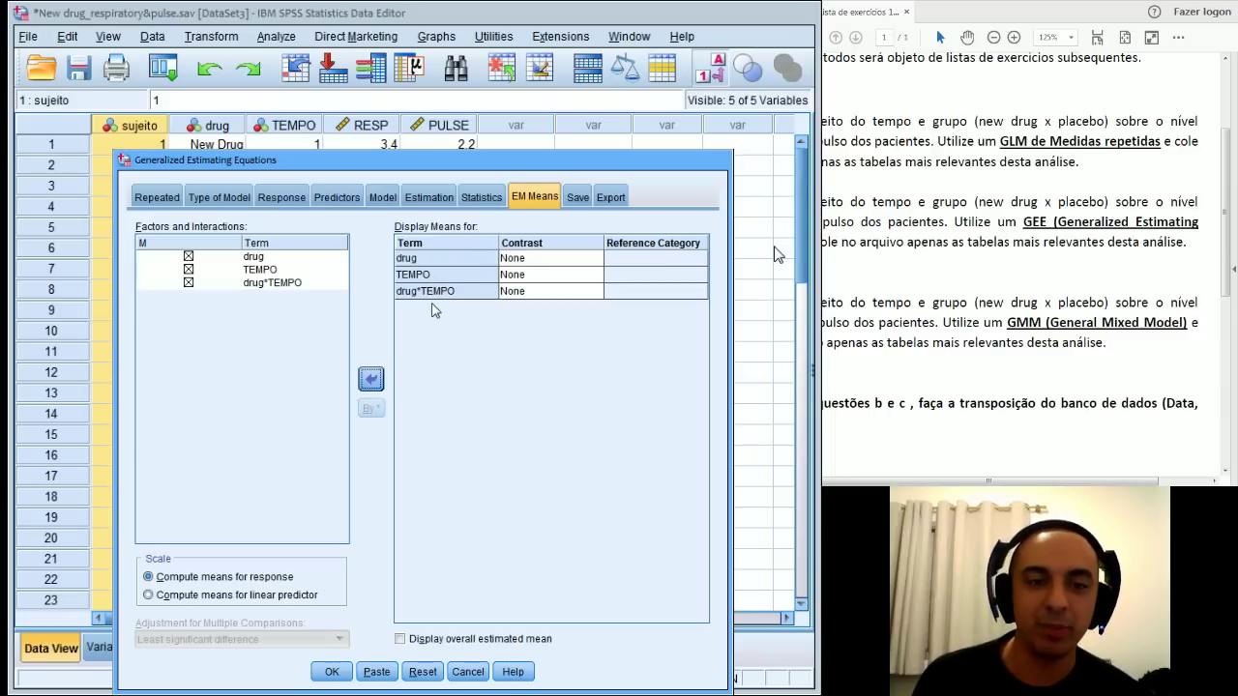
# Step: Set Pairwise contrasts for drug, TEMPO and drug*TEMPO, with Bonferroni as the adjustment for multiple comparisons
pyautogui.click(533, 258)
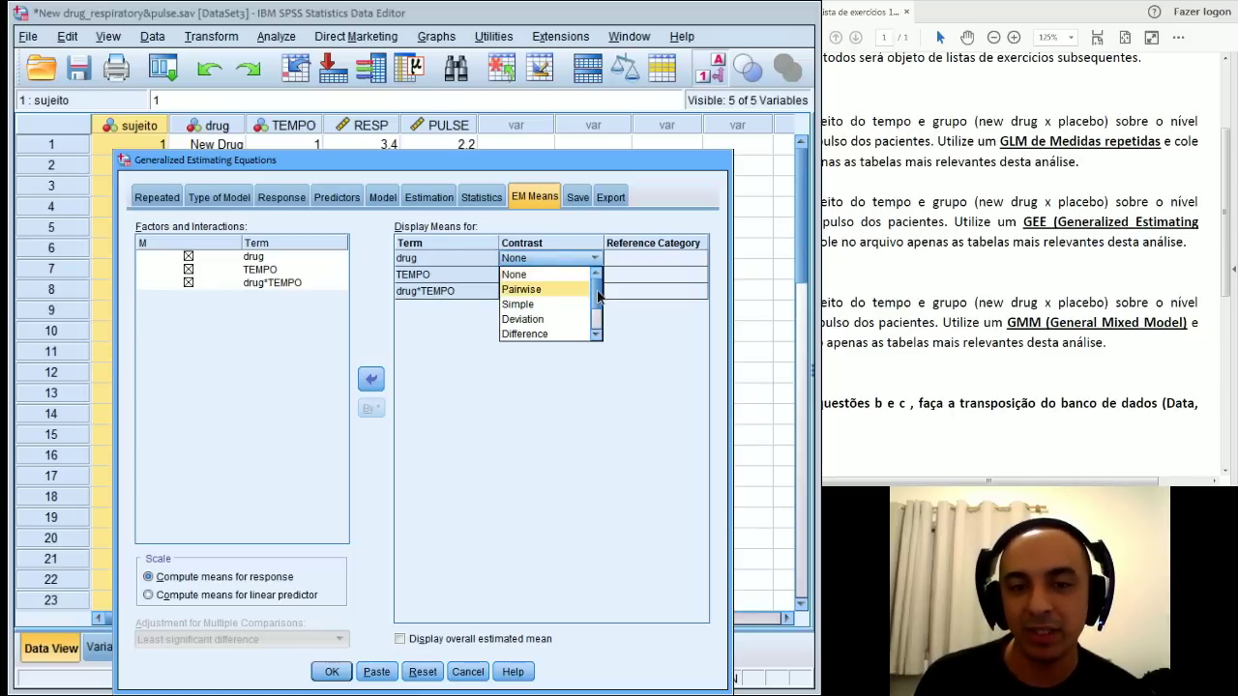
pyautogui.moveTo(597, 293)
pyautogui.mouseDown()
pyautogui.moveTo(586, 335)
pyautogui.moveTo(586, 286)
pyautogui.mouseUp()
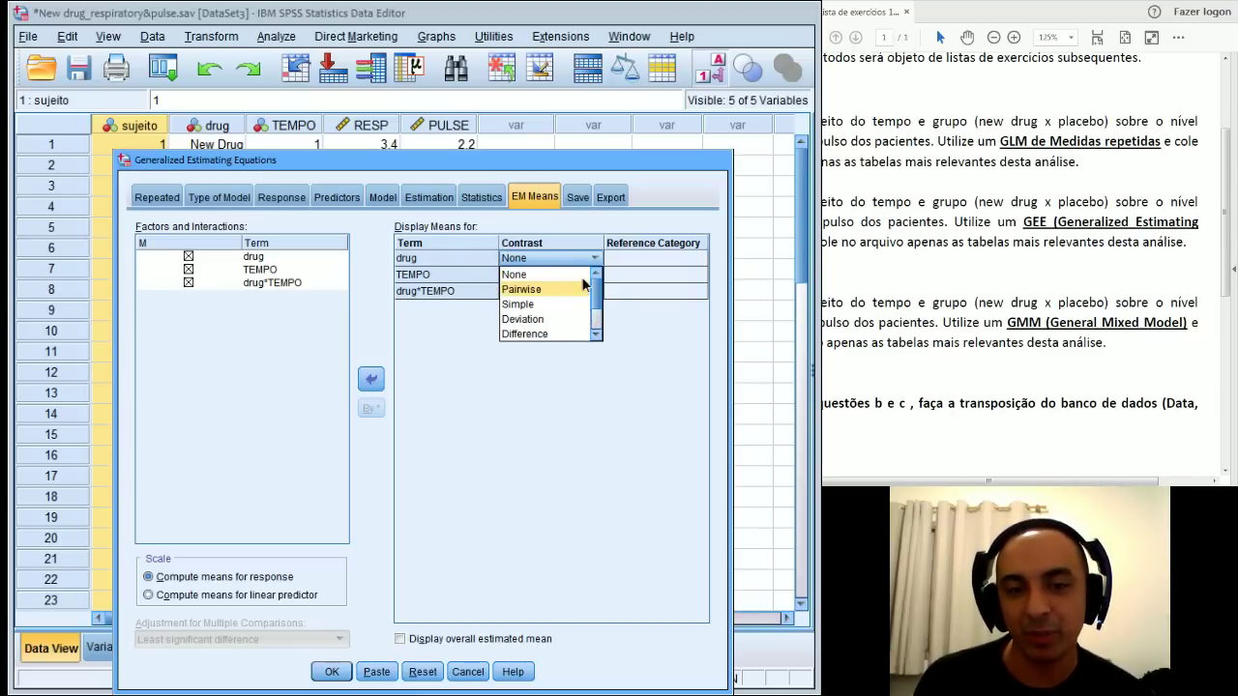
pyautogui.click(535, 290)
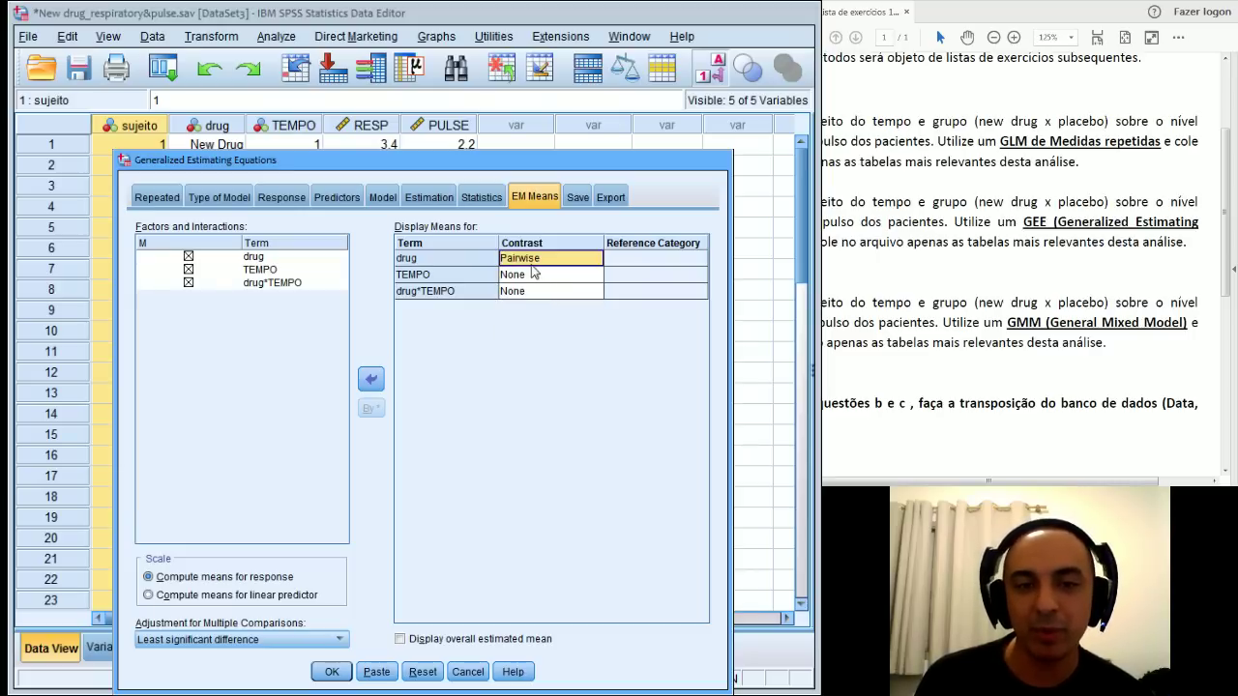
pyautogui.click(537, 275)
pyautogui.click(535, 305)
pyautogui.click(535, 291)
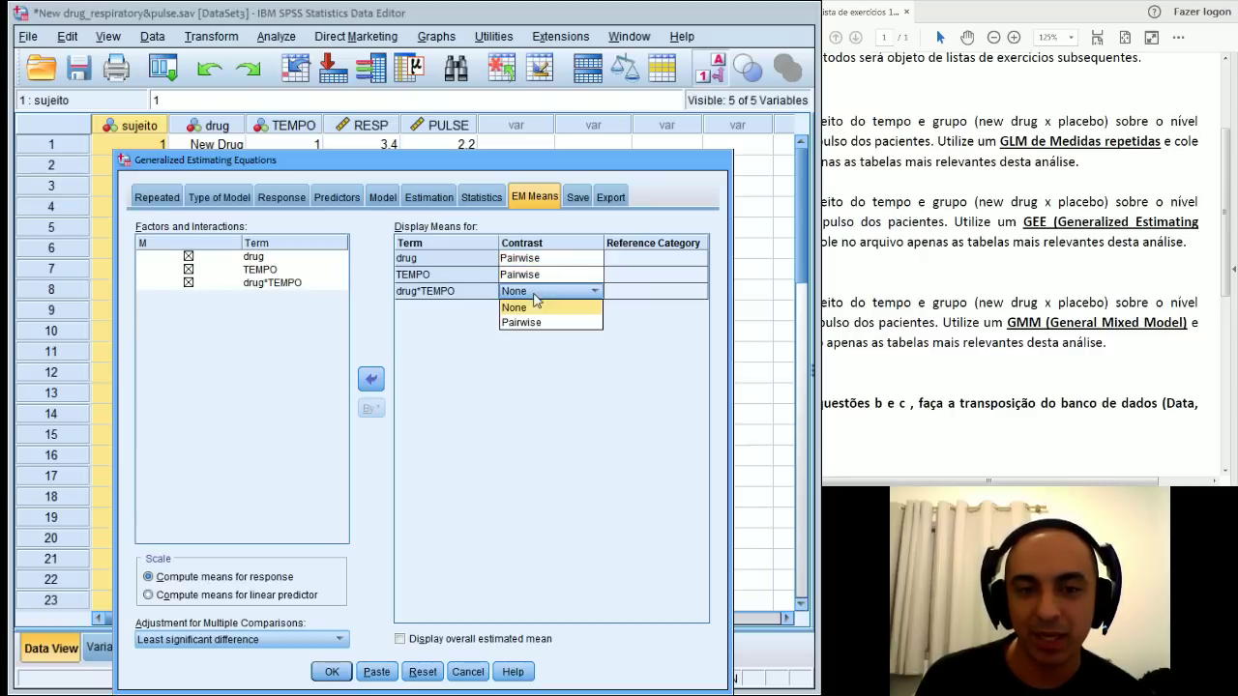
pyautogui.click(538, 320)
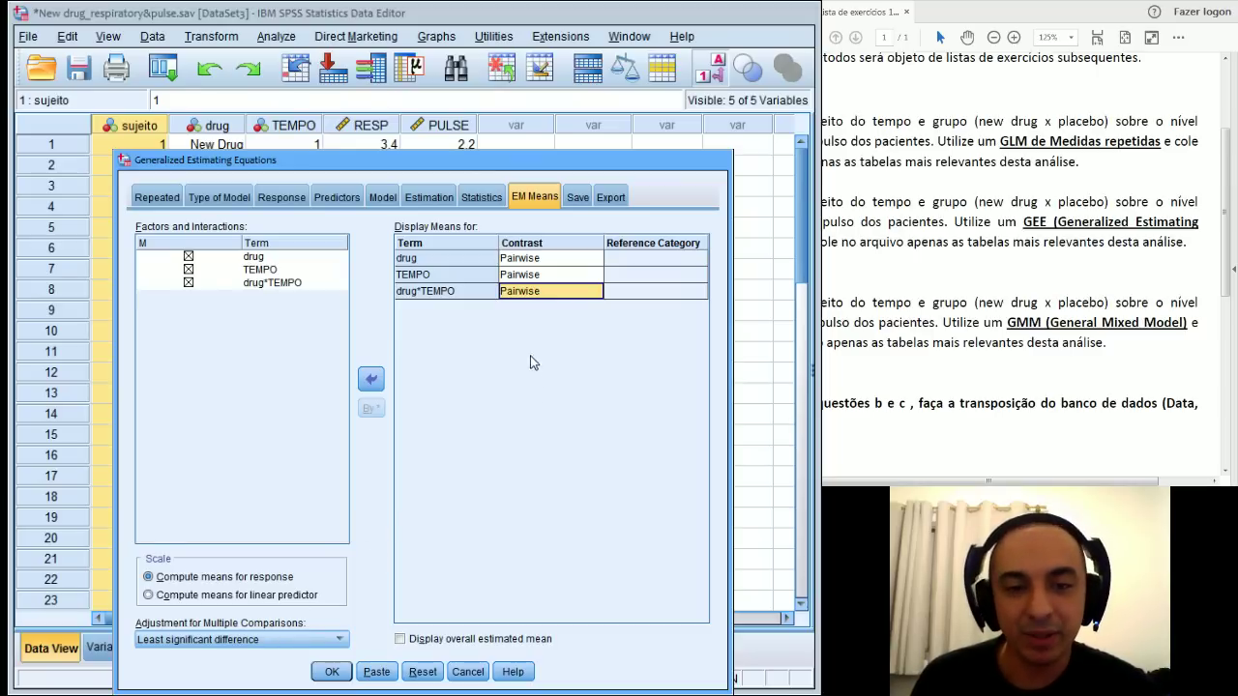
pyautogui.click(284, 641)
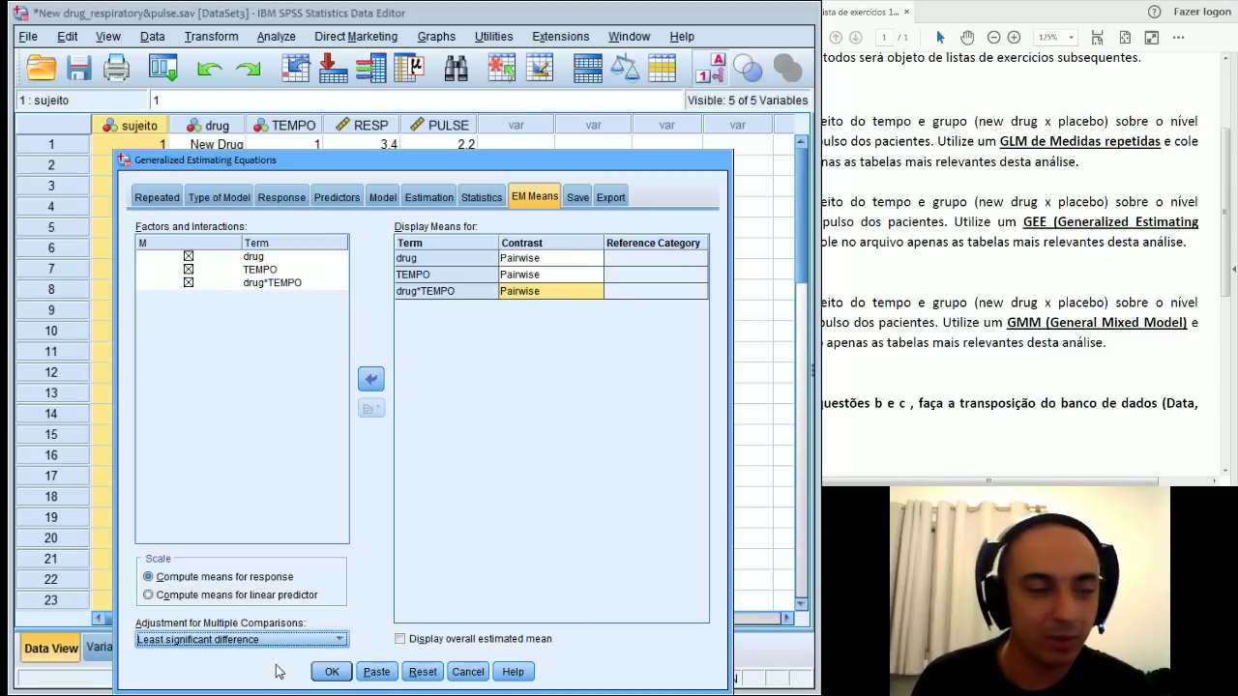
pyautogui.press('Down')
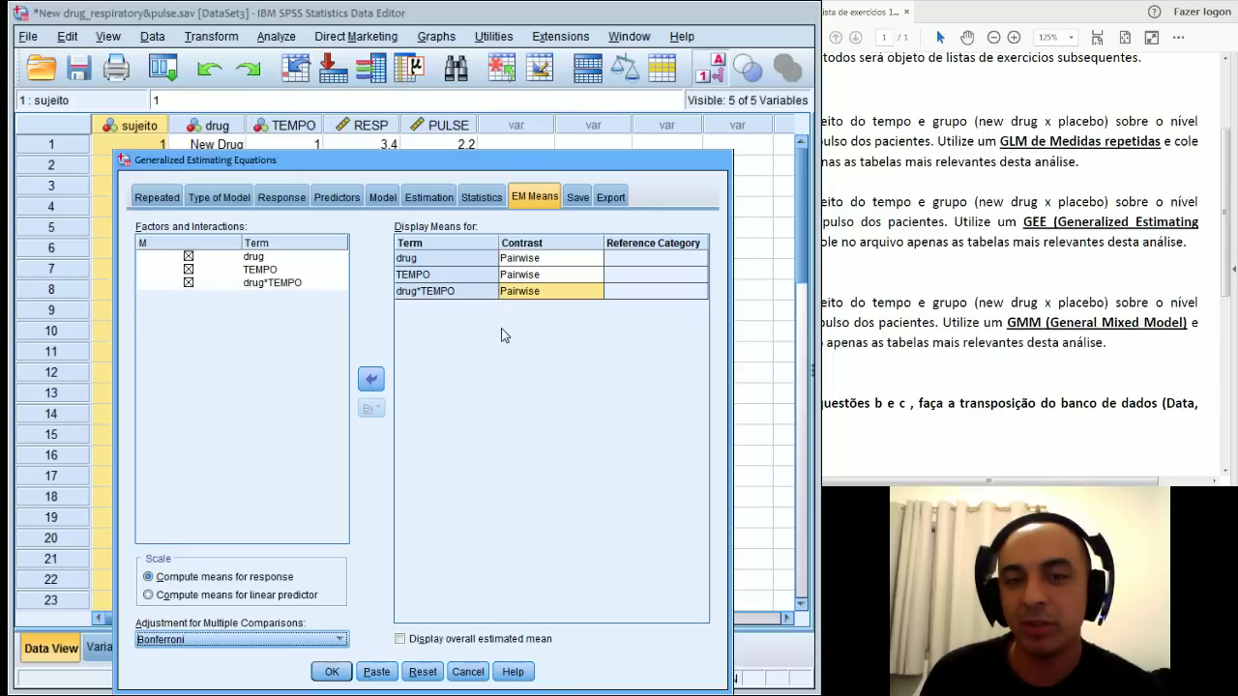
# Step: Check the subject, within-subject and correlation structure settings, and run the Generalized Estimating Equations analysis
pyautogui.click(155, 200)
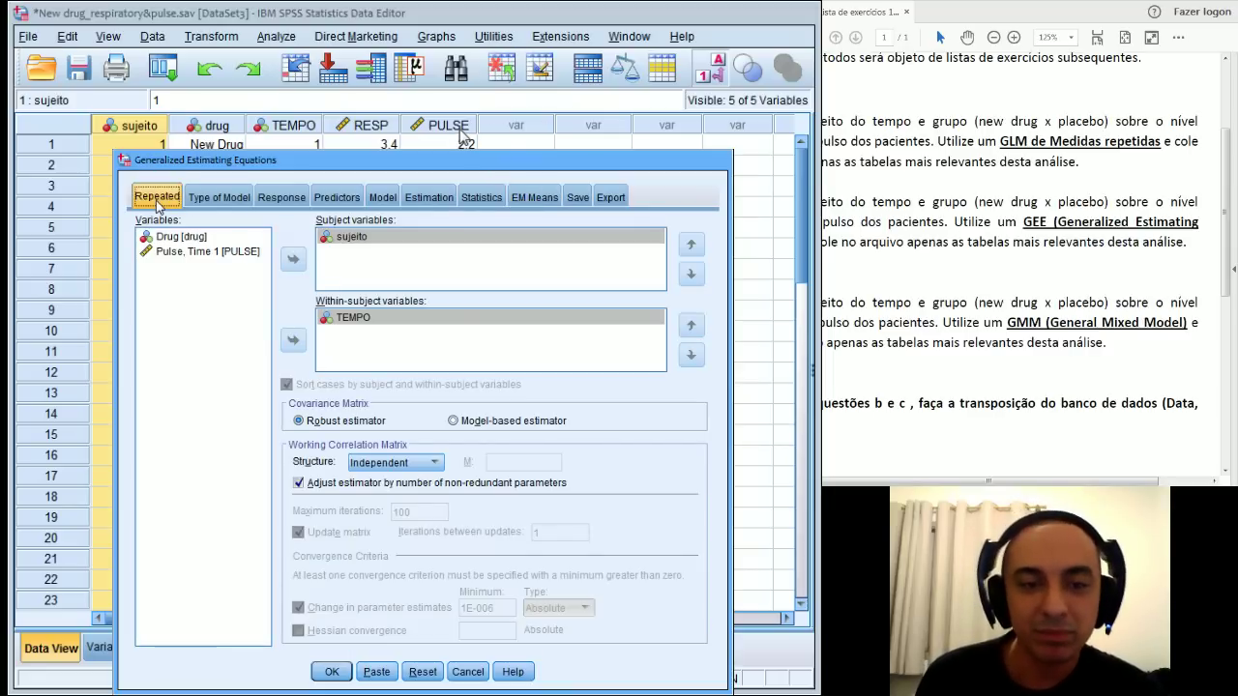
pyautogui.click(534, 199)
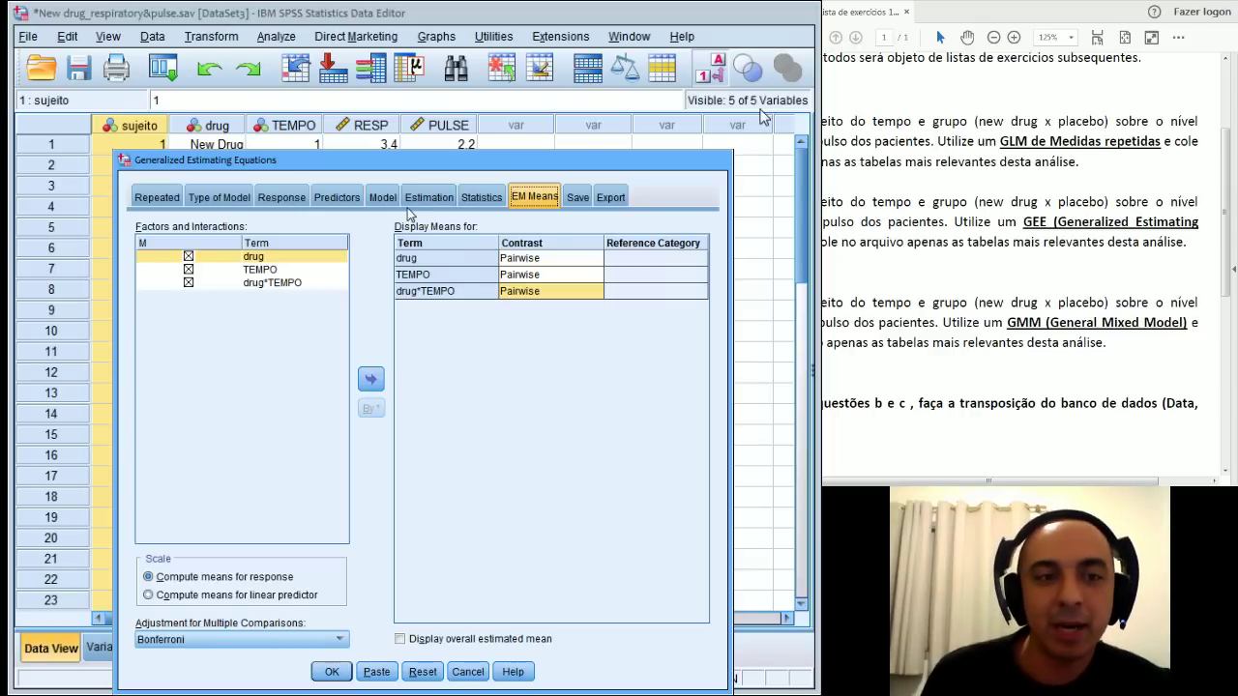
pyautogui.click(343, 678)
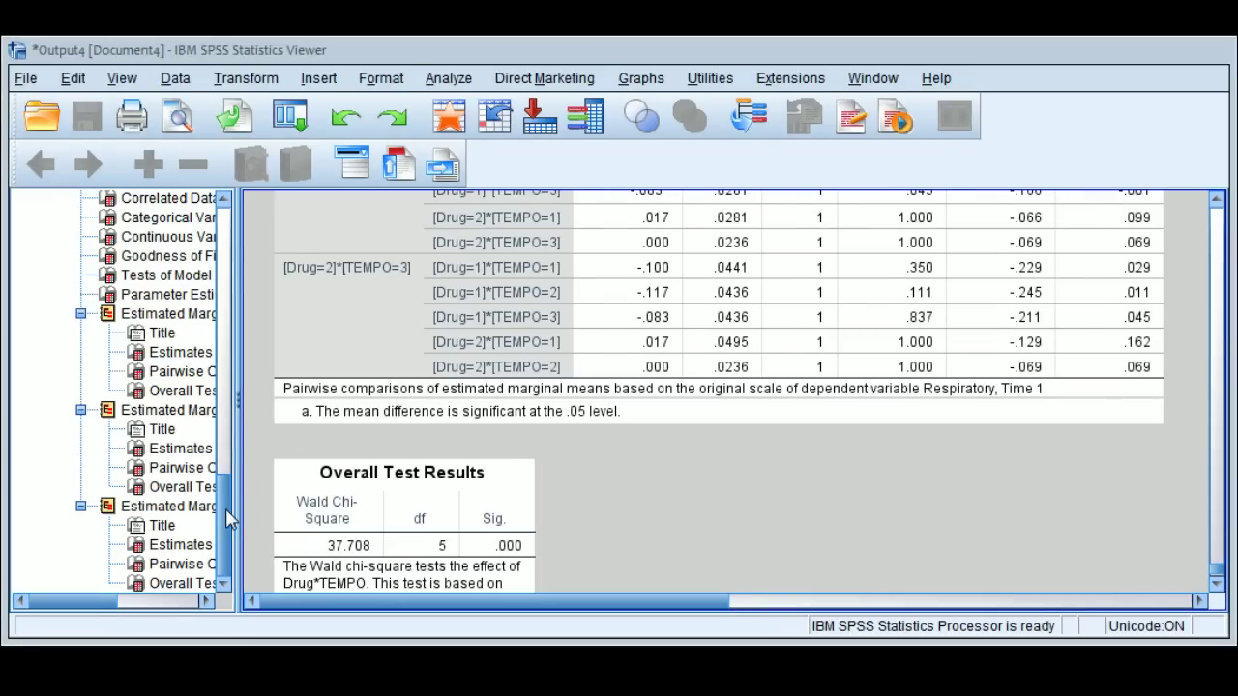
# Step: Go to the new Generalized Linear Models output and examine the model information, data summaries, variable information and Goodness of Fit tables
pyautogui.moveTo(223, 511); pyautogui.dragTo(223, 461)
pyautogui.click(174, 298)
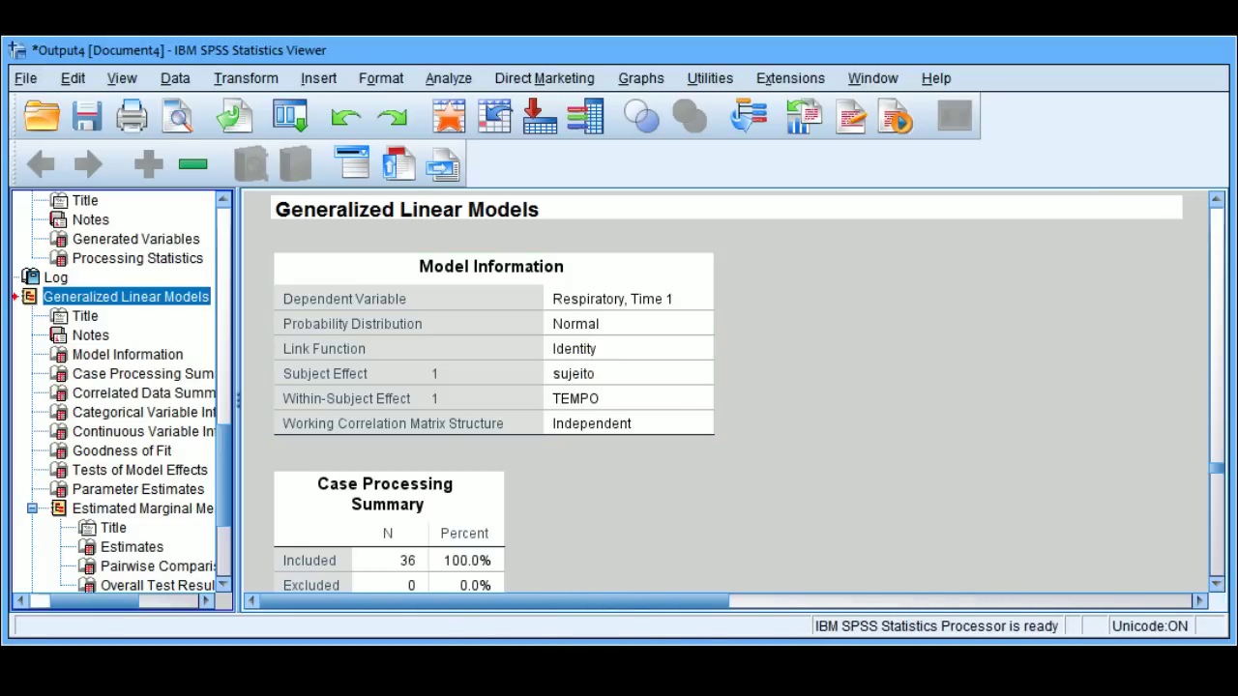
pyautogui.click(1216, 585)
pyautogui.click(1216, 585)
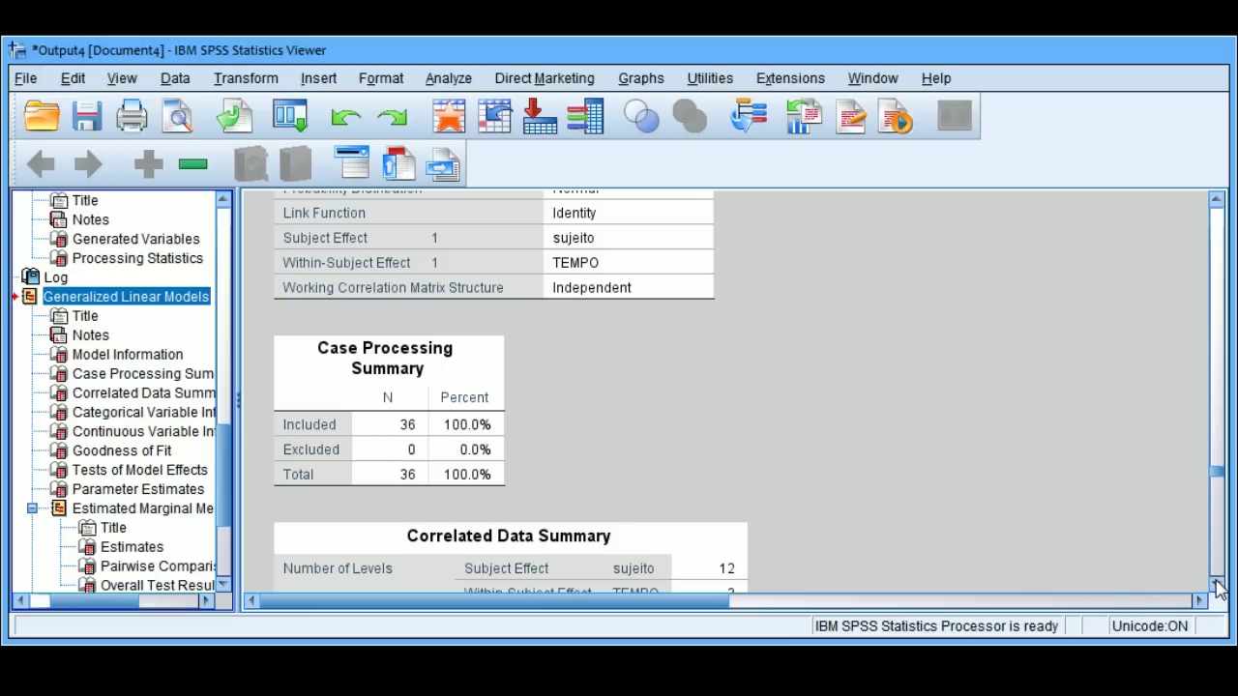
pyautogui.click(1217, 587)
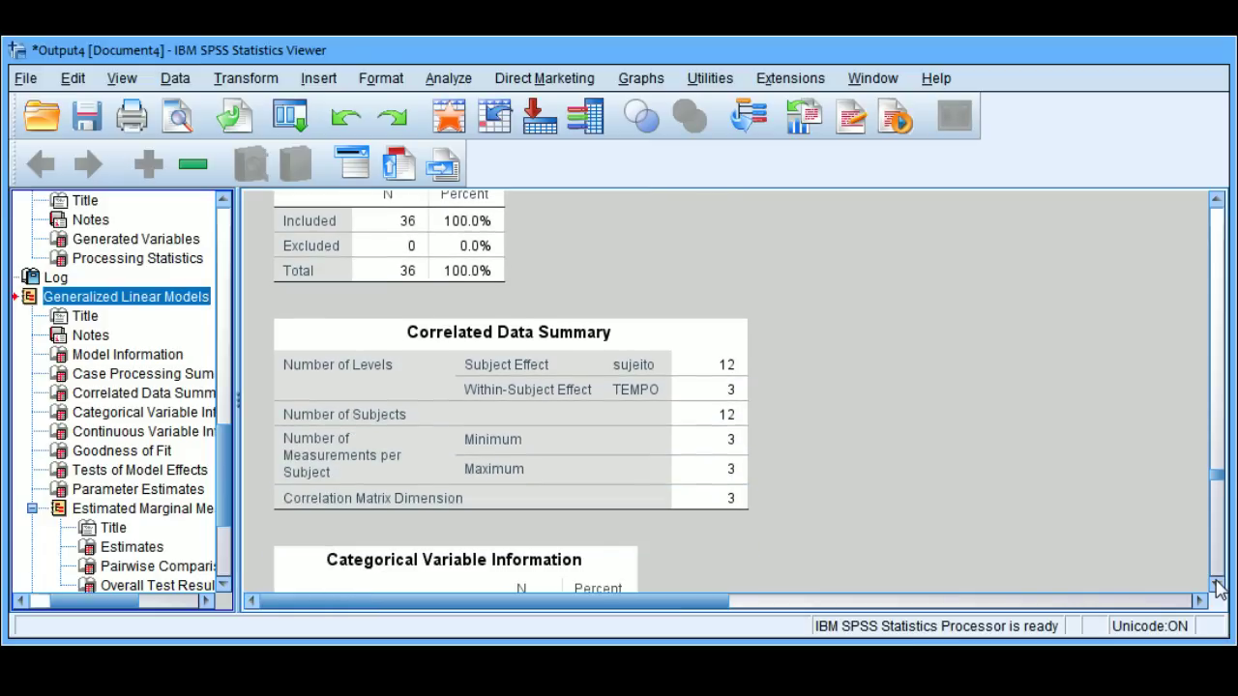
pyautogui.click(1216, 587)
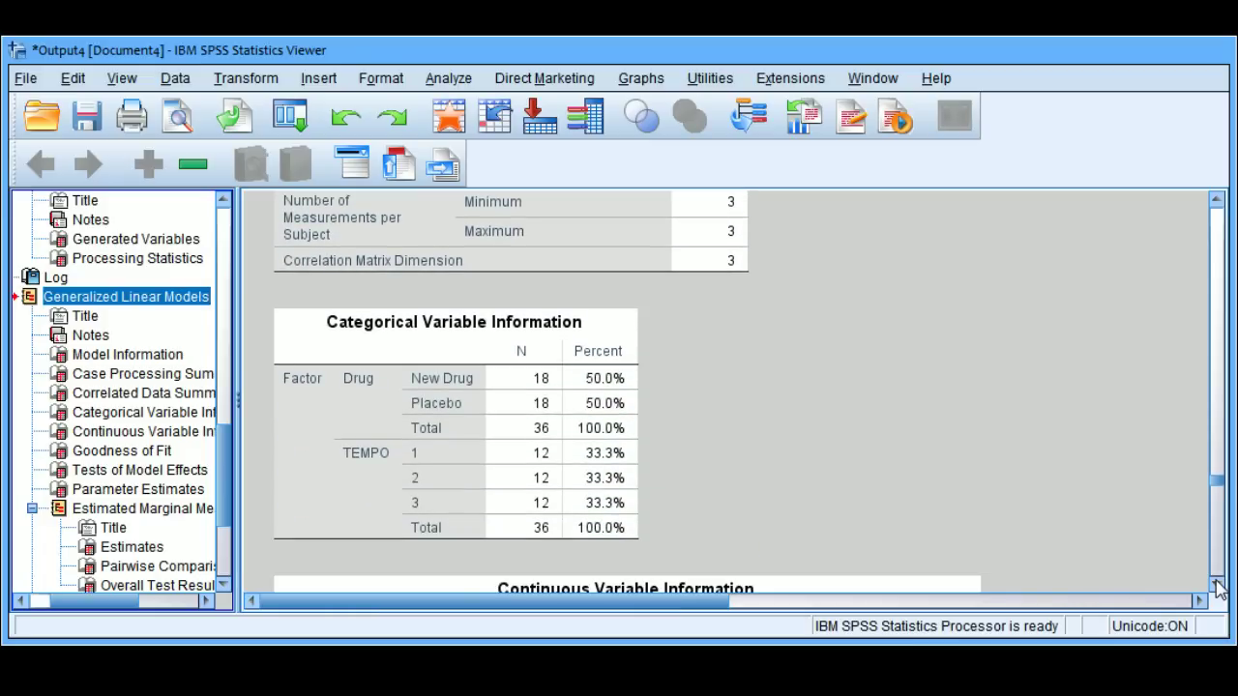
pyautogui.click(1217, 587)
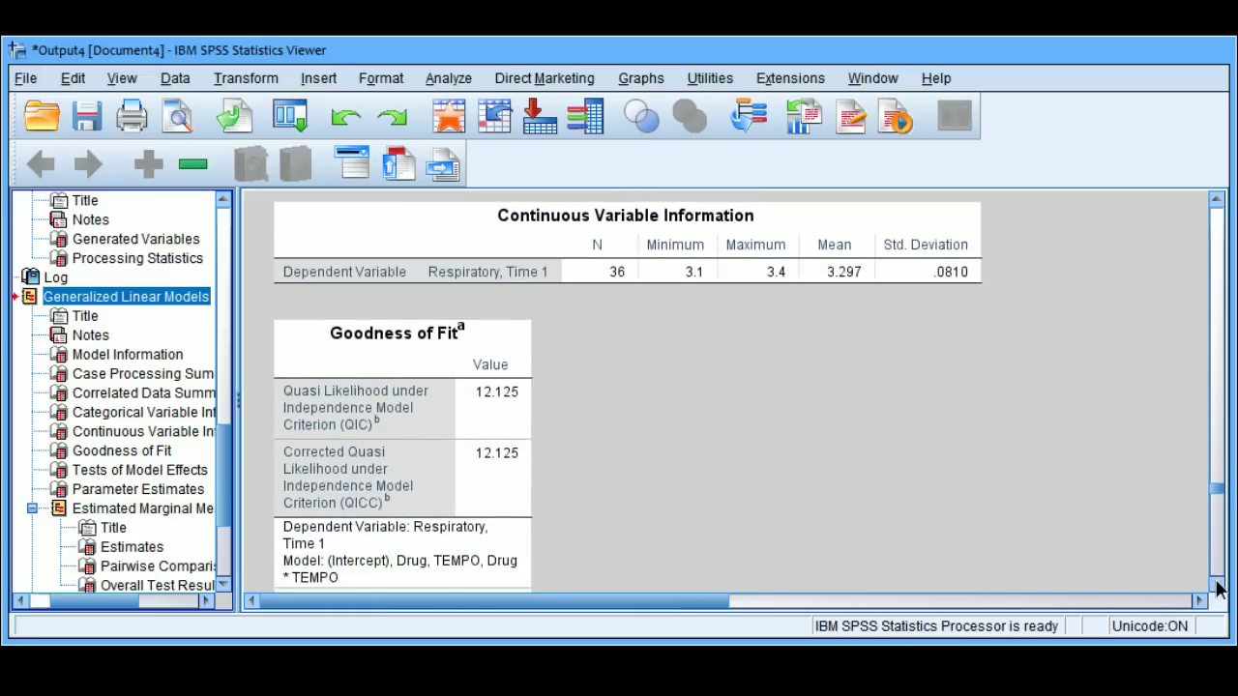
pyautogui.click(1217, 588)
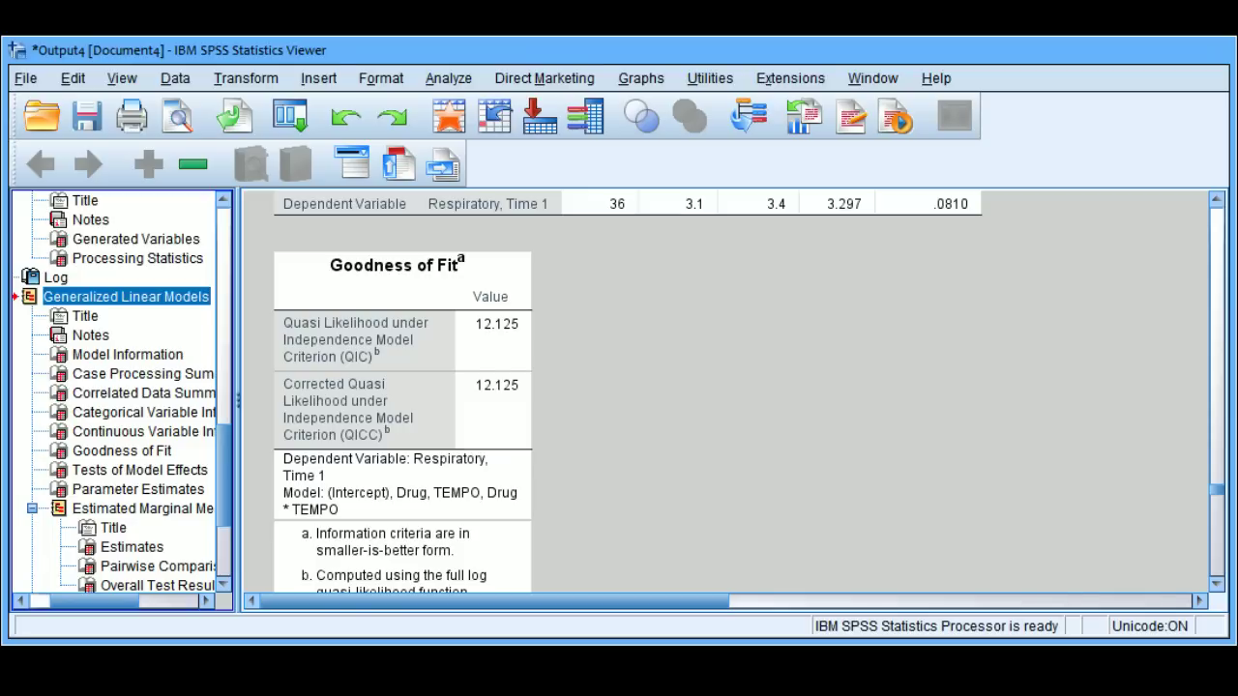
pyautogui.click(389, 390)
# Step: Examine the Tests of Model Effects and the Parameter Estimates for Drug, TEMPO and their interaction
pyautogui.moveTo(1218, 588); pyautogui.dragTo(1218, 588)
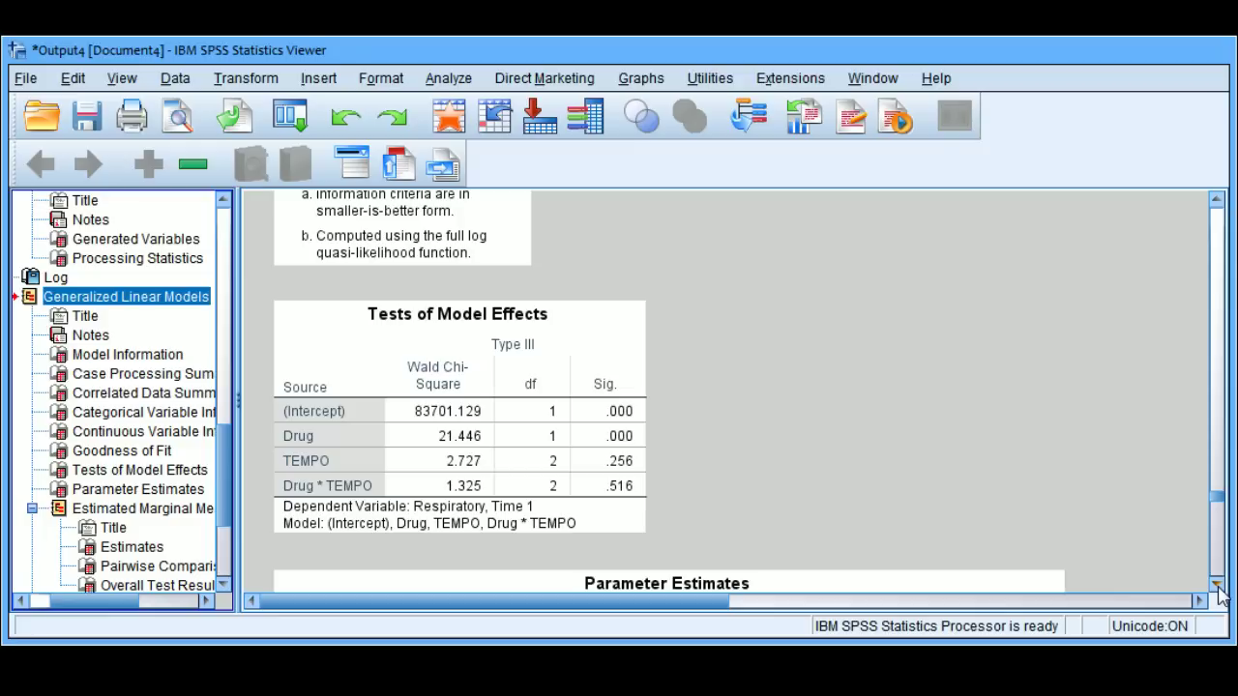
pyautogui.click(592, 484)
pyautogui.scroll(-5, 1222, 597)
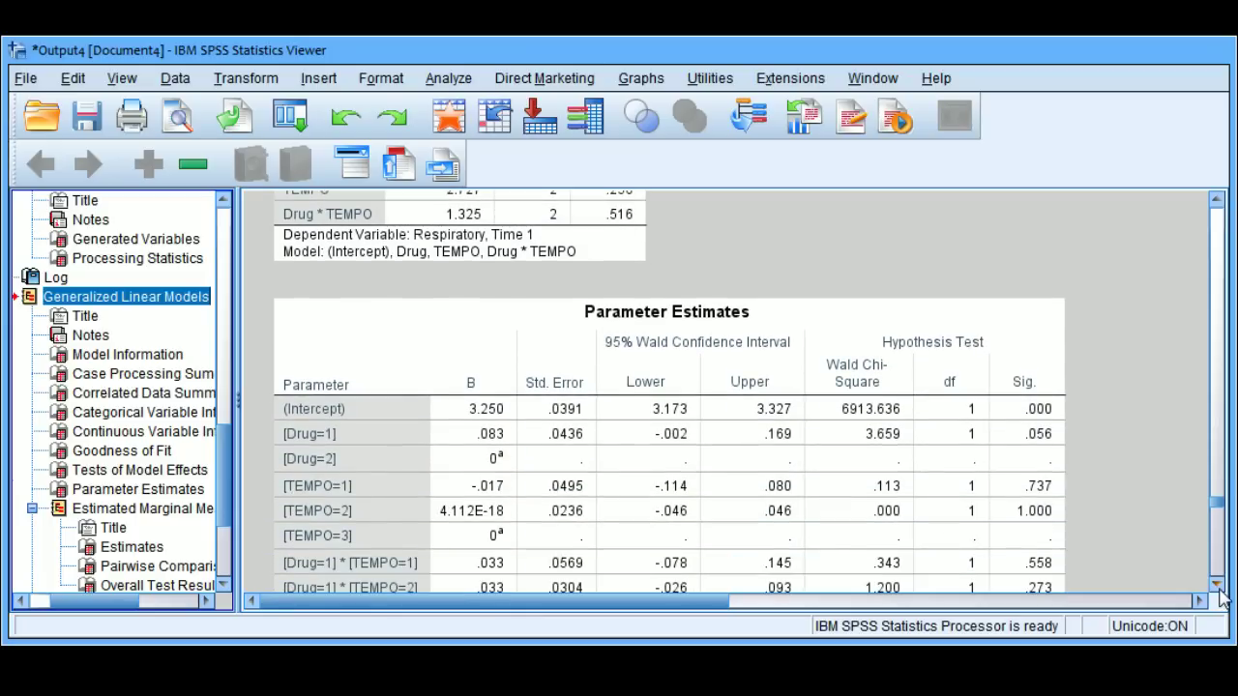
pyautogui.scroll(-3, 1222, 598)
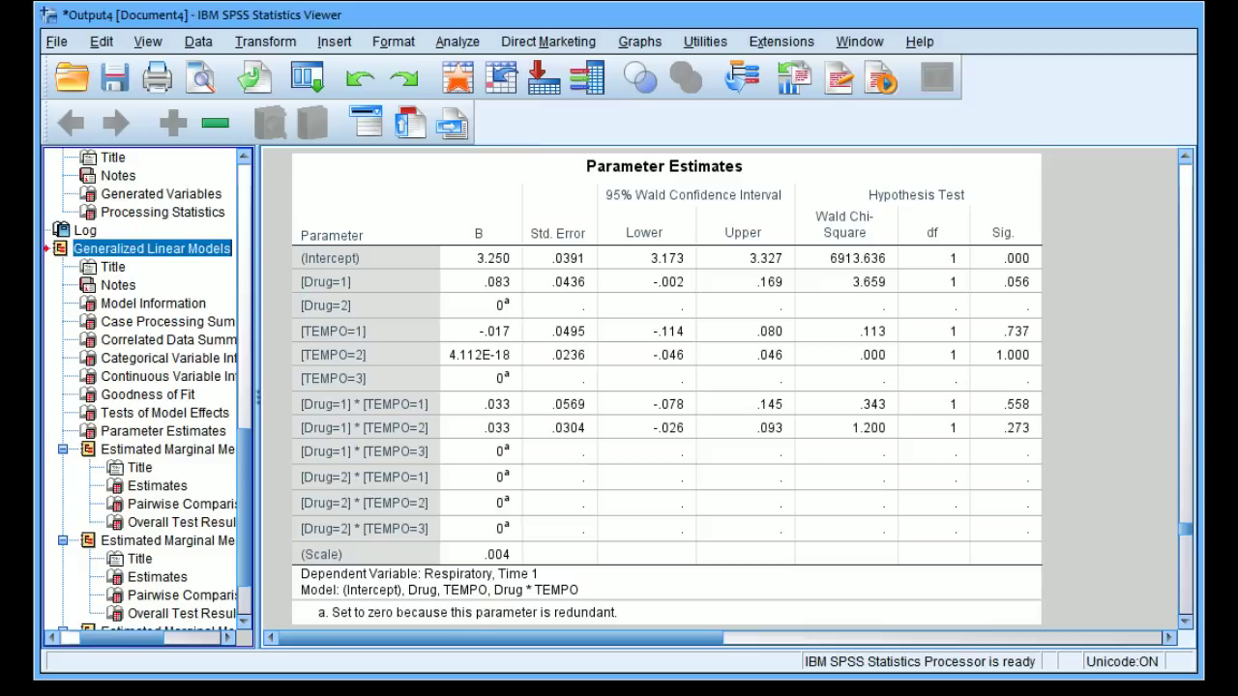
pyautogui.scroll(5, 1187, 164)
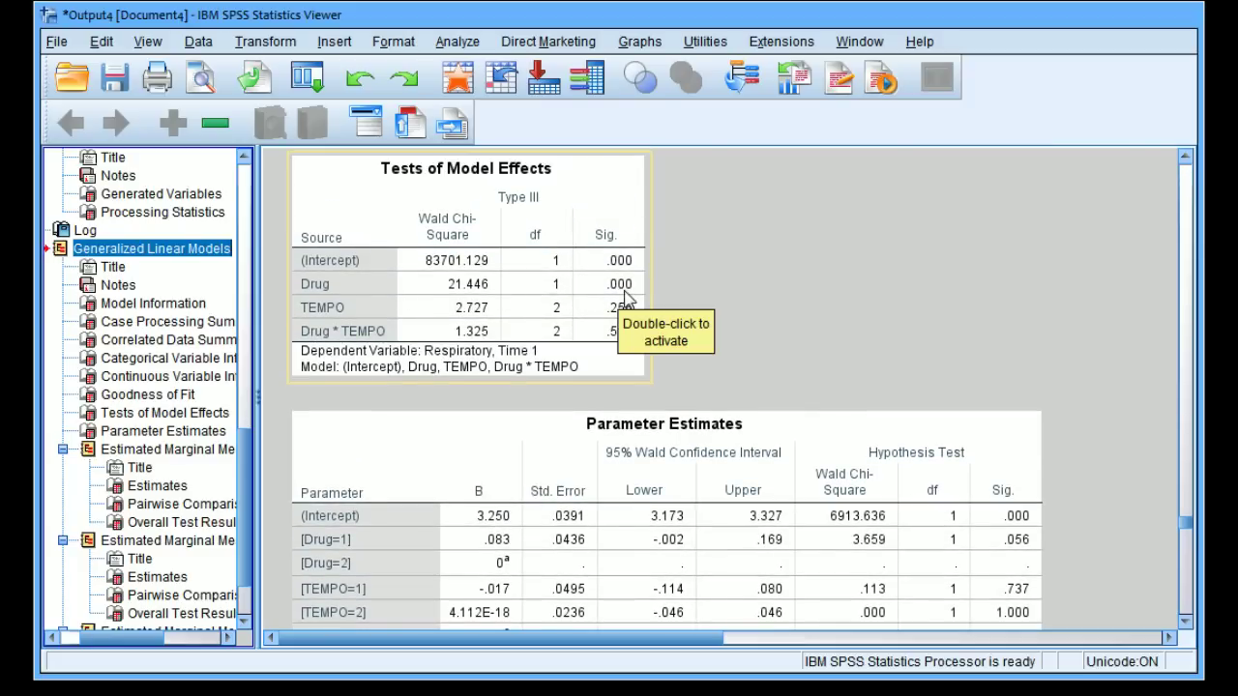
pyautogui.click(1186, 628)
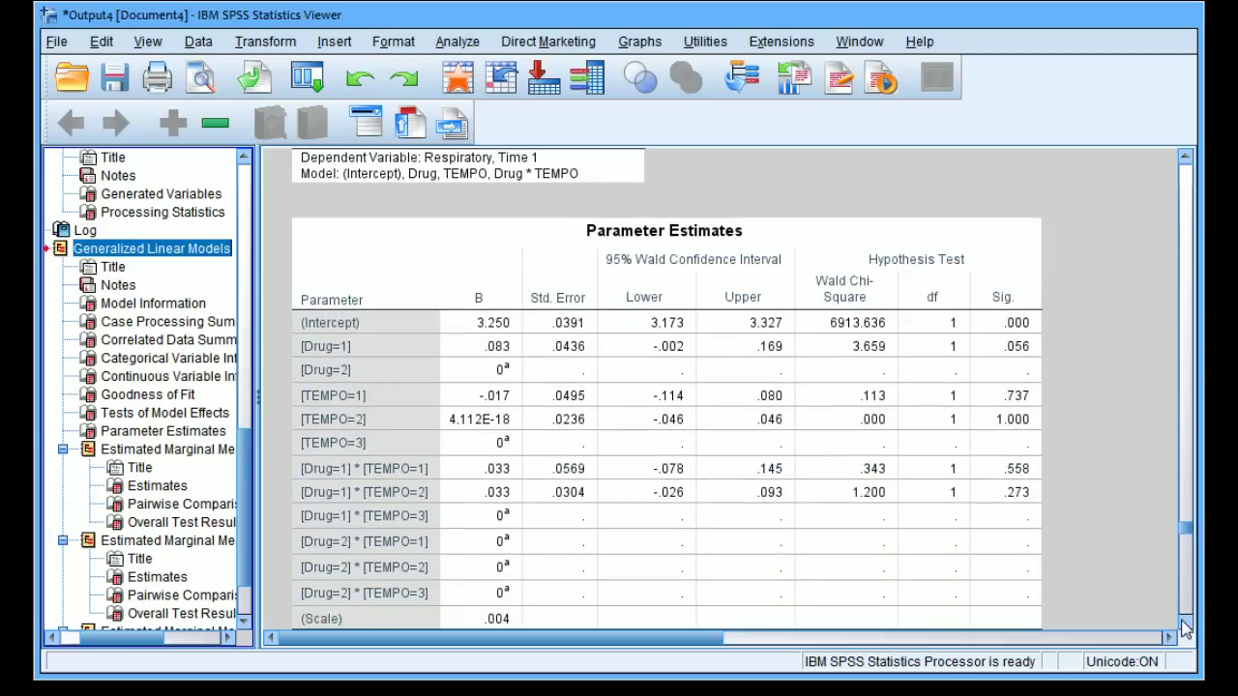
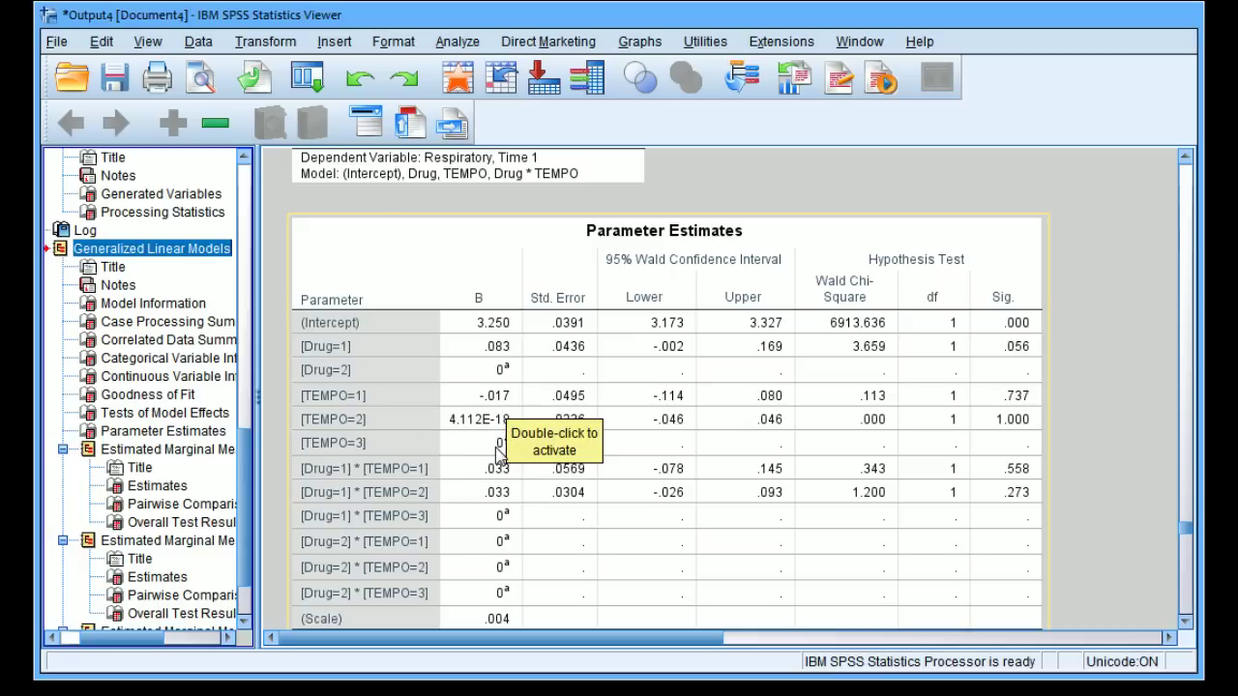
pyautogui.click(1093, 416)
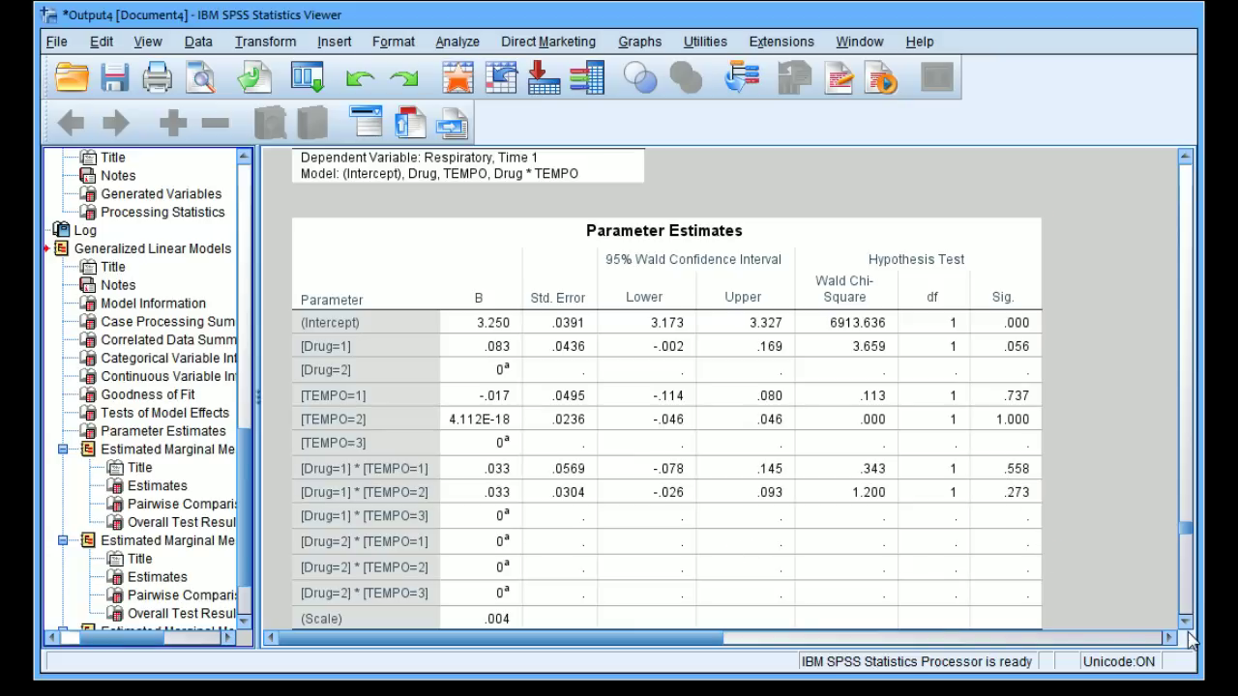
pyautogui.scroll(-3, 754, 556)
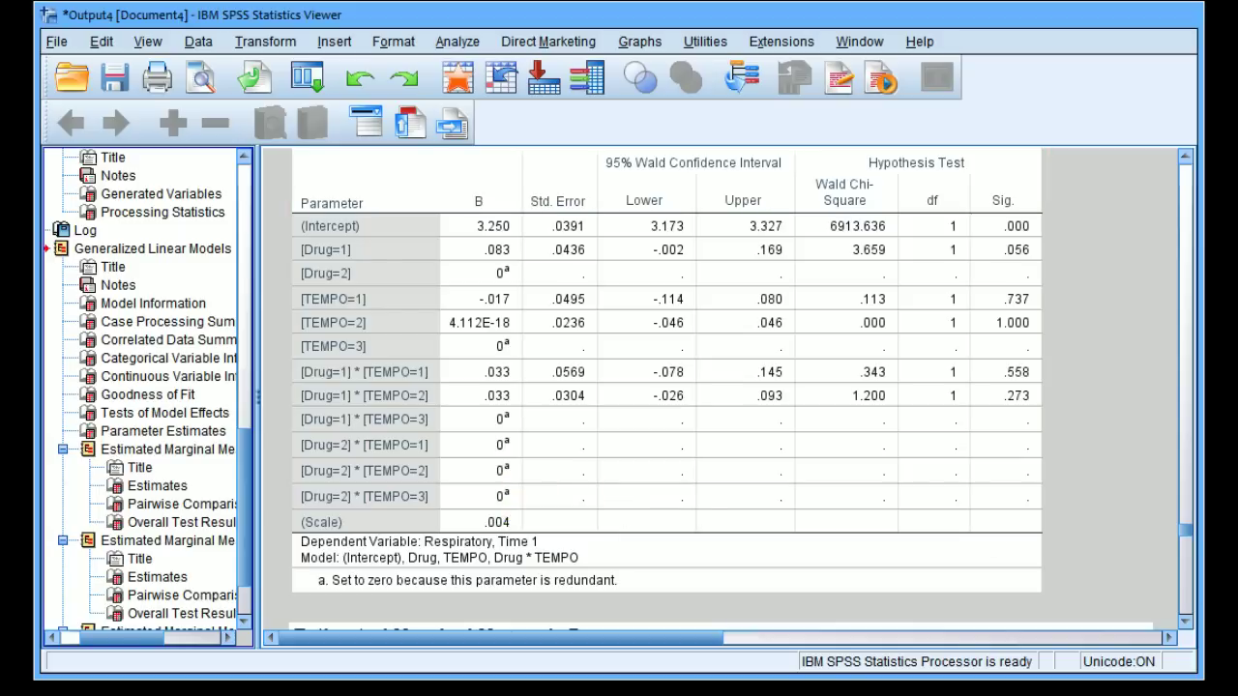
# Step: Compare the estimated marginal means and pairwise comparisons for Drug with the Parameter Estimates table
pyautogui.click(1187, 626)
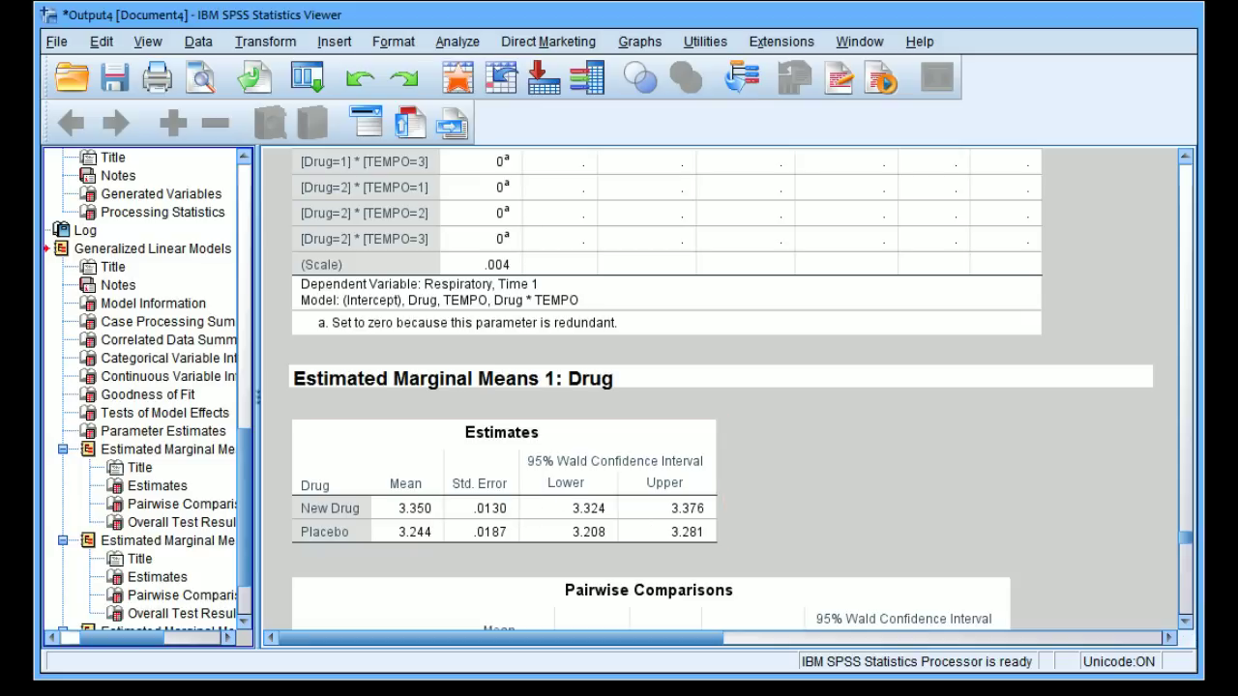
pyautogui.click(1186, 624)
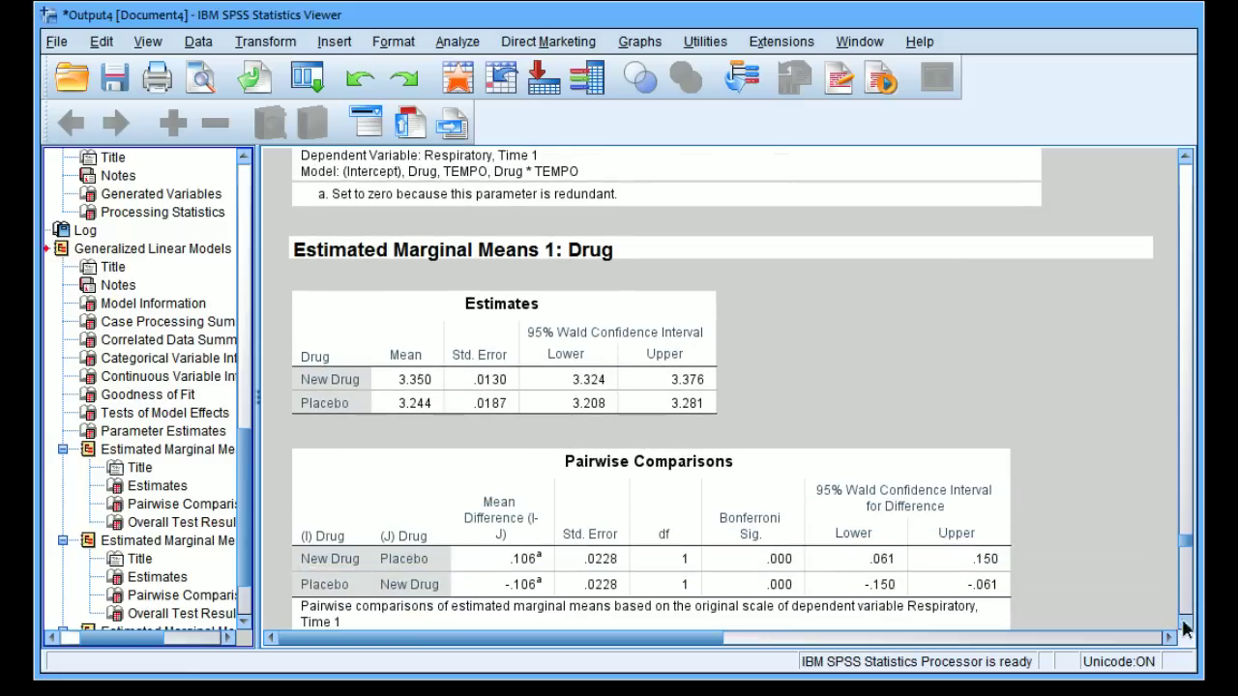
pyautogui.click(593, 309)
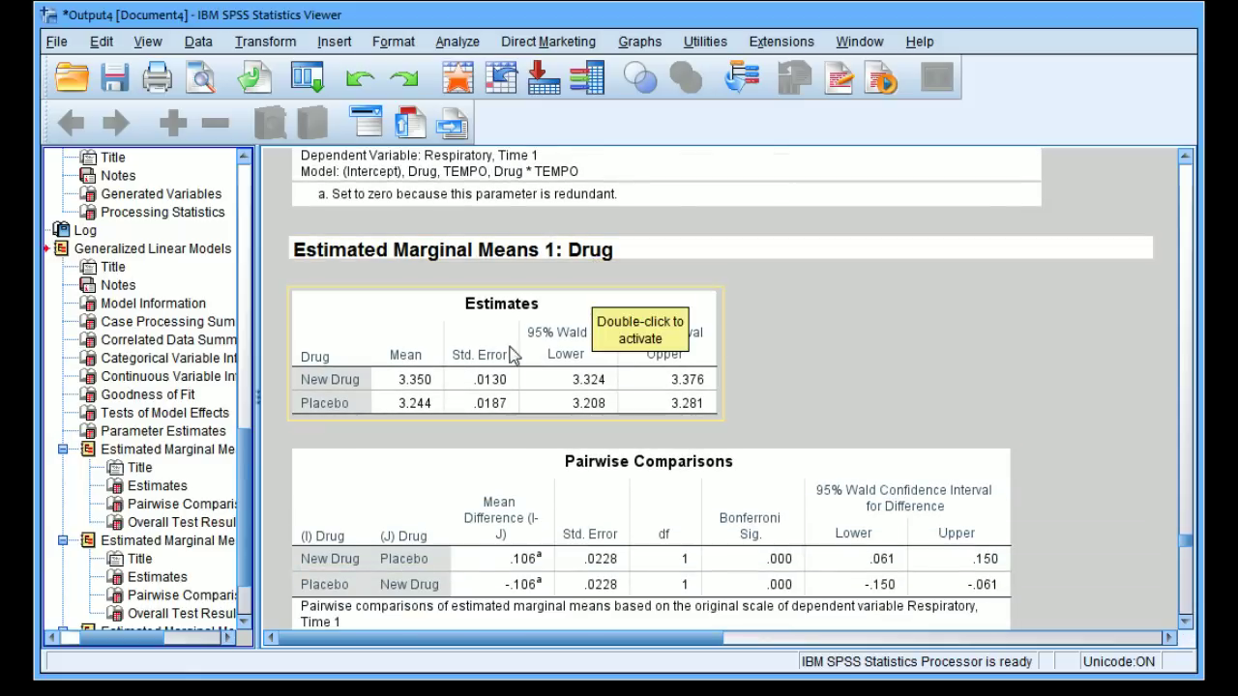
pyautogui.click(443, 469)
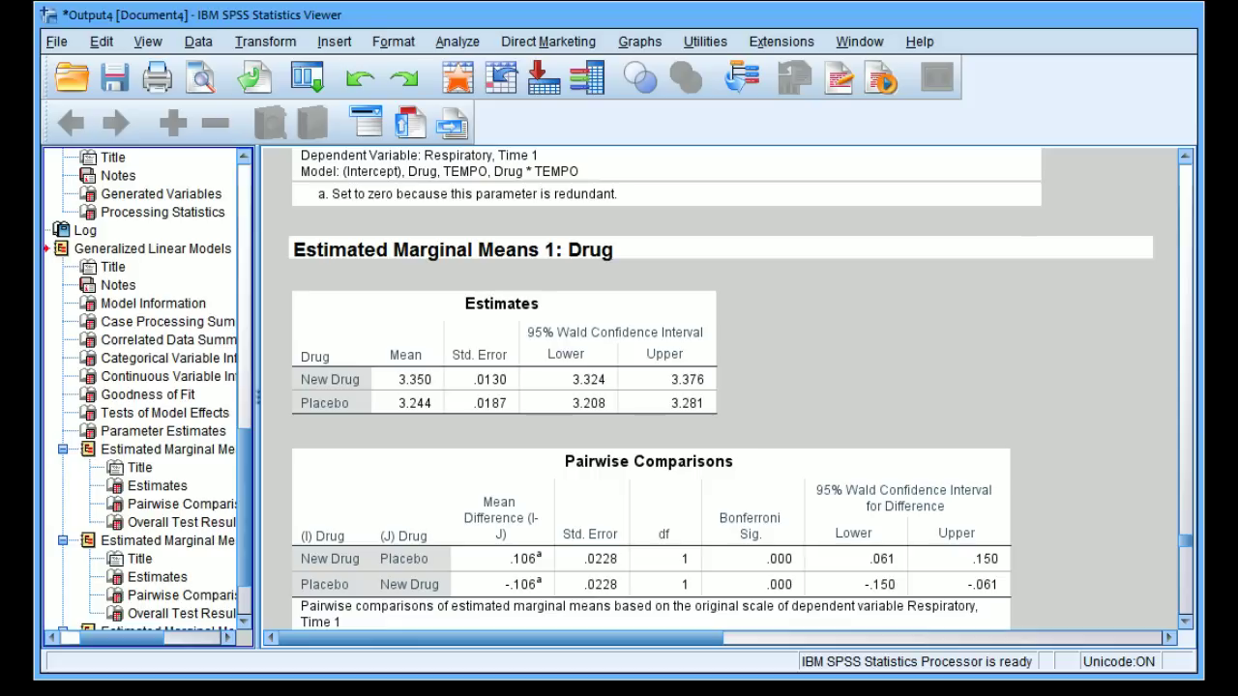
pyautogui.click(1185, 623)
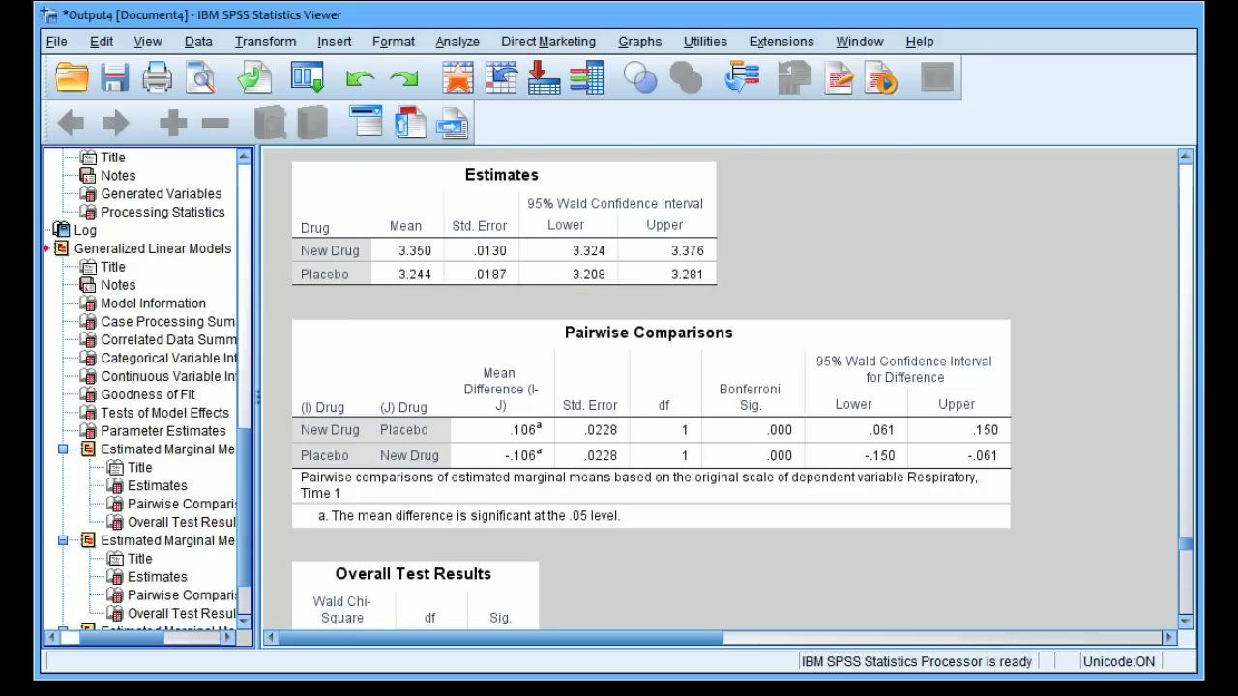
pyautogui.click(1185, 157)
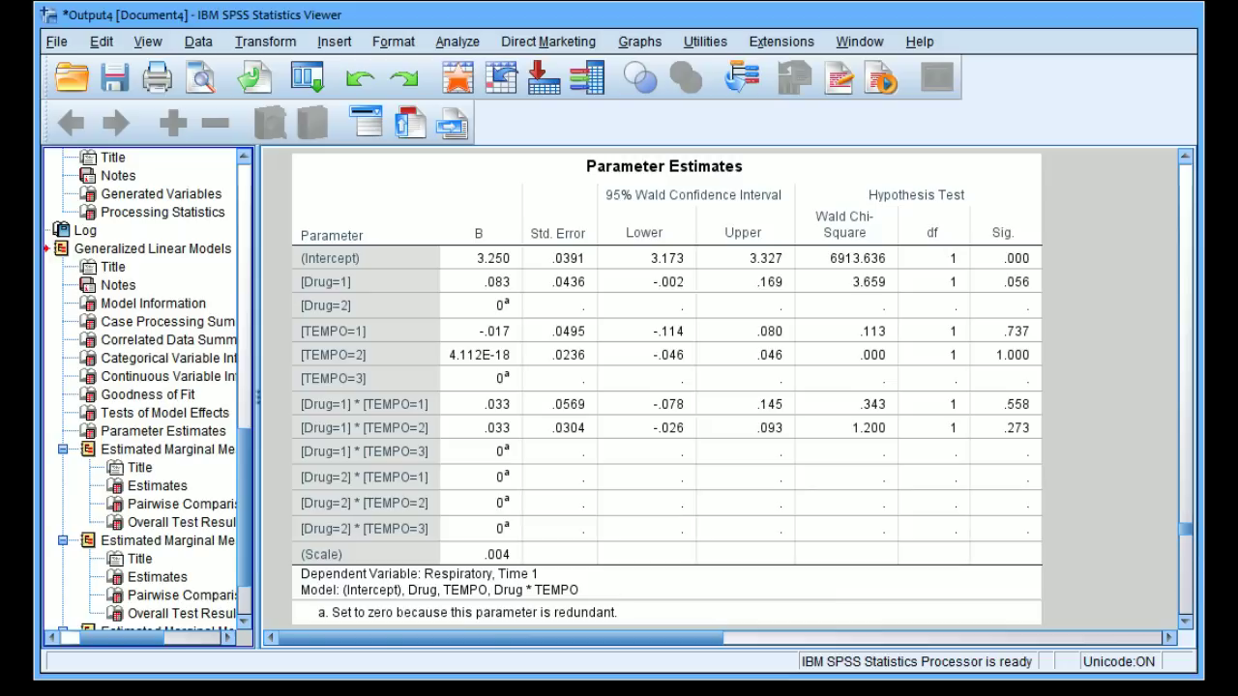
pyautogui.click(1185, 622)
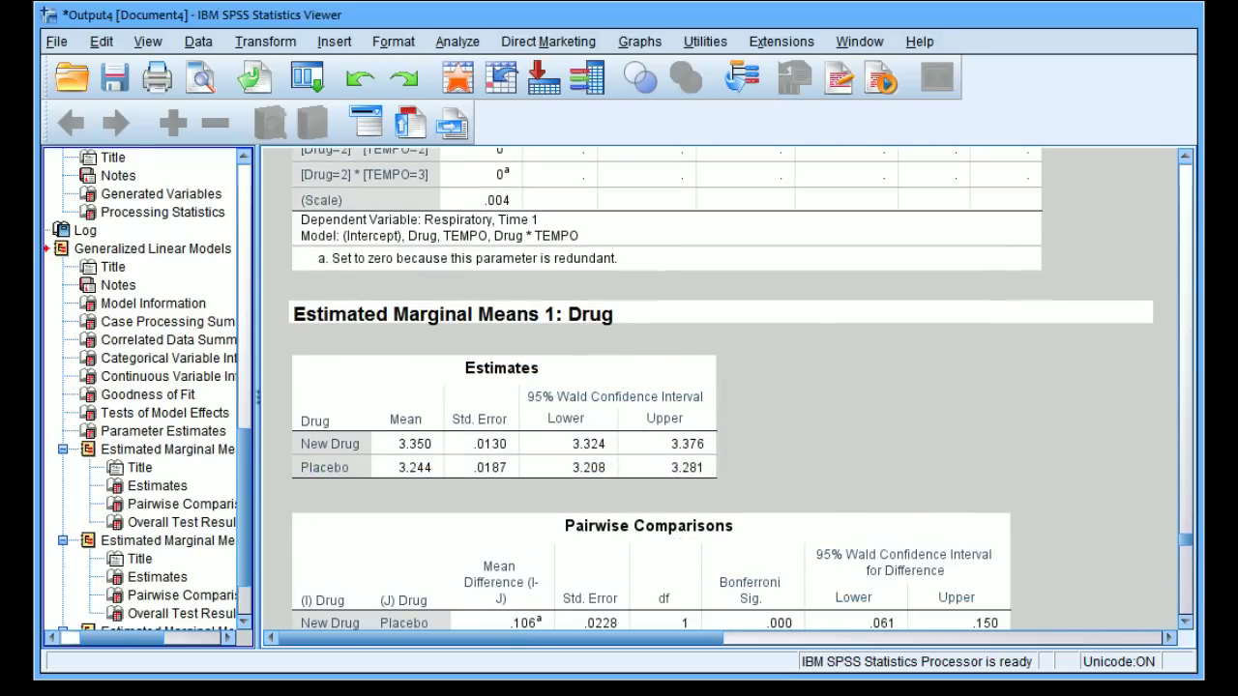
pyautogui.click(1186, 160)
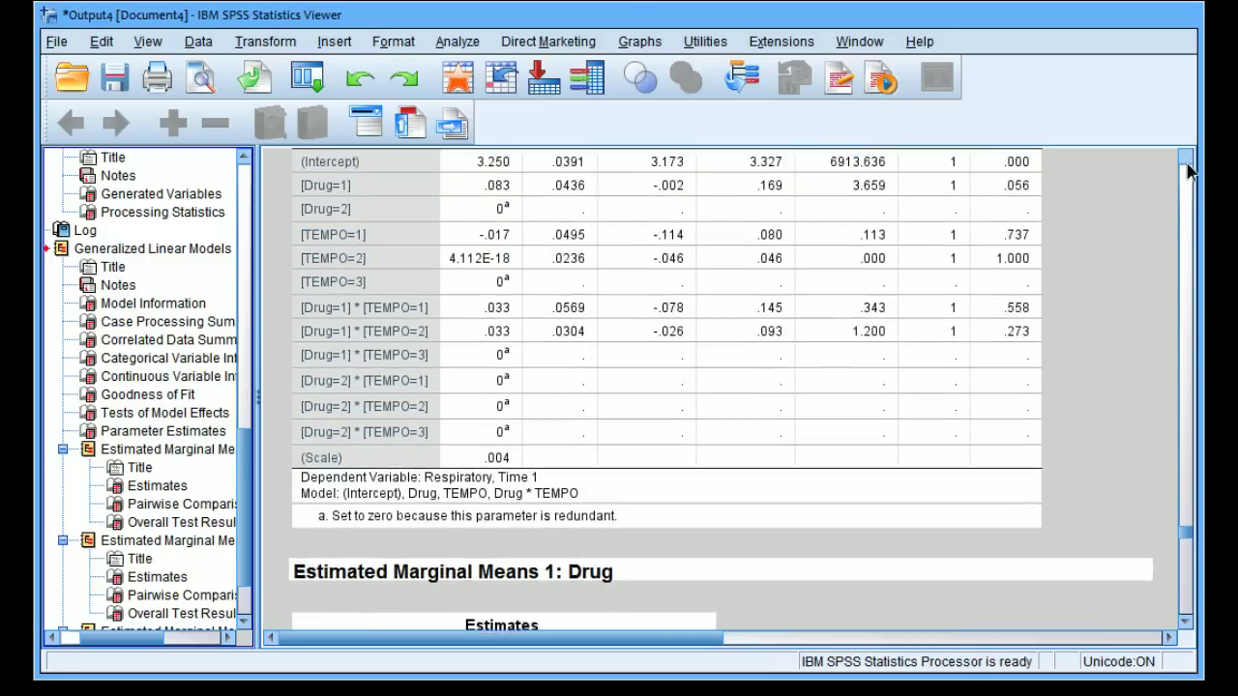
pyautogui.click(1186, 163)
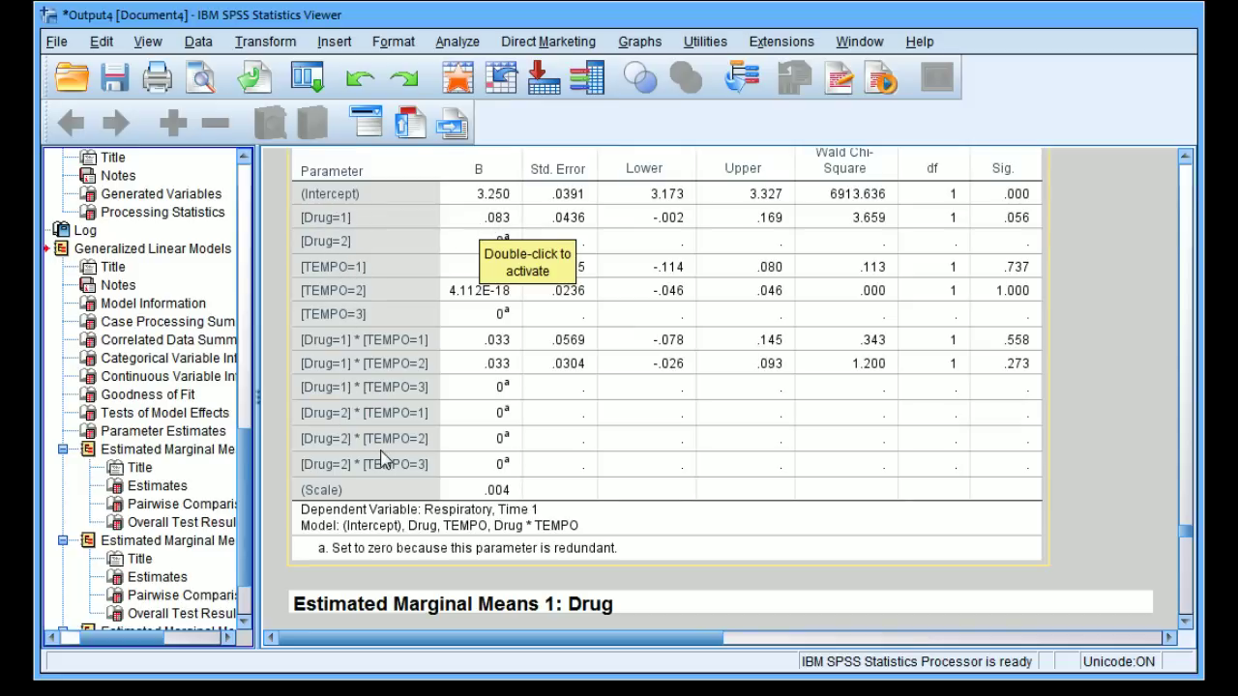
pyautogui.click(1185, 625)
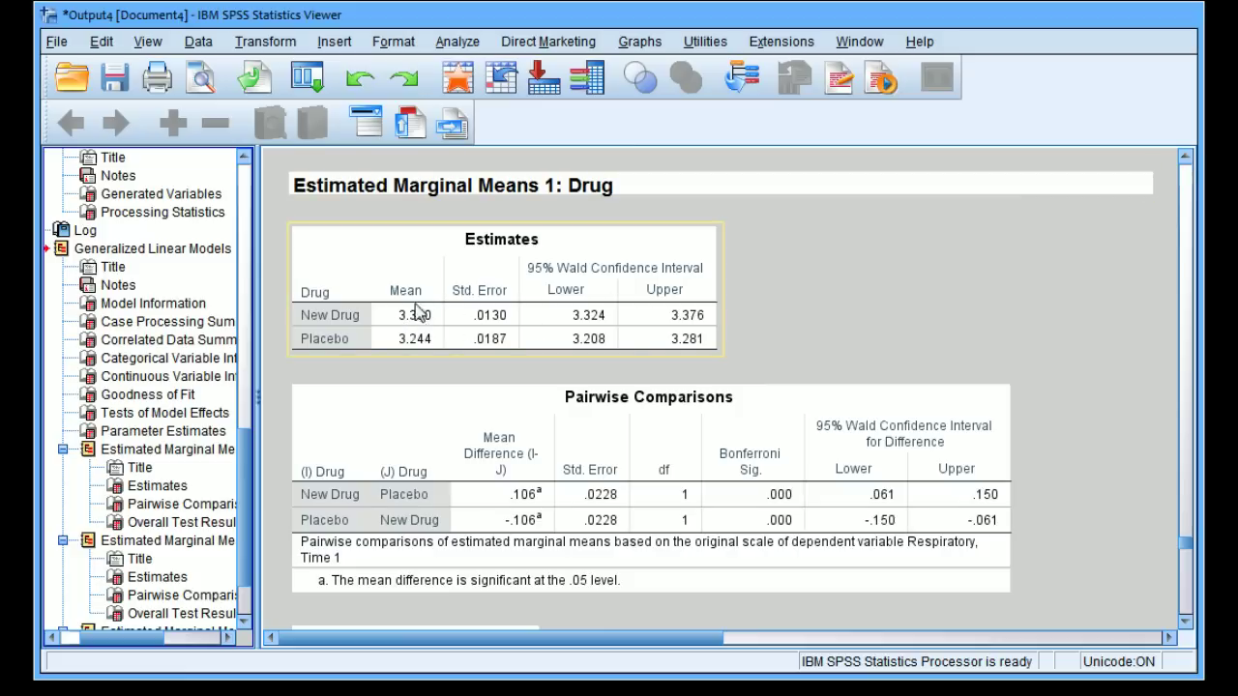
pyautogui.scroll(5, 1184, 164)
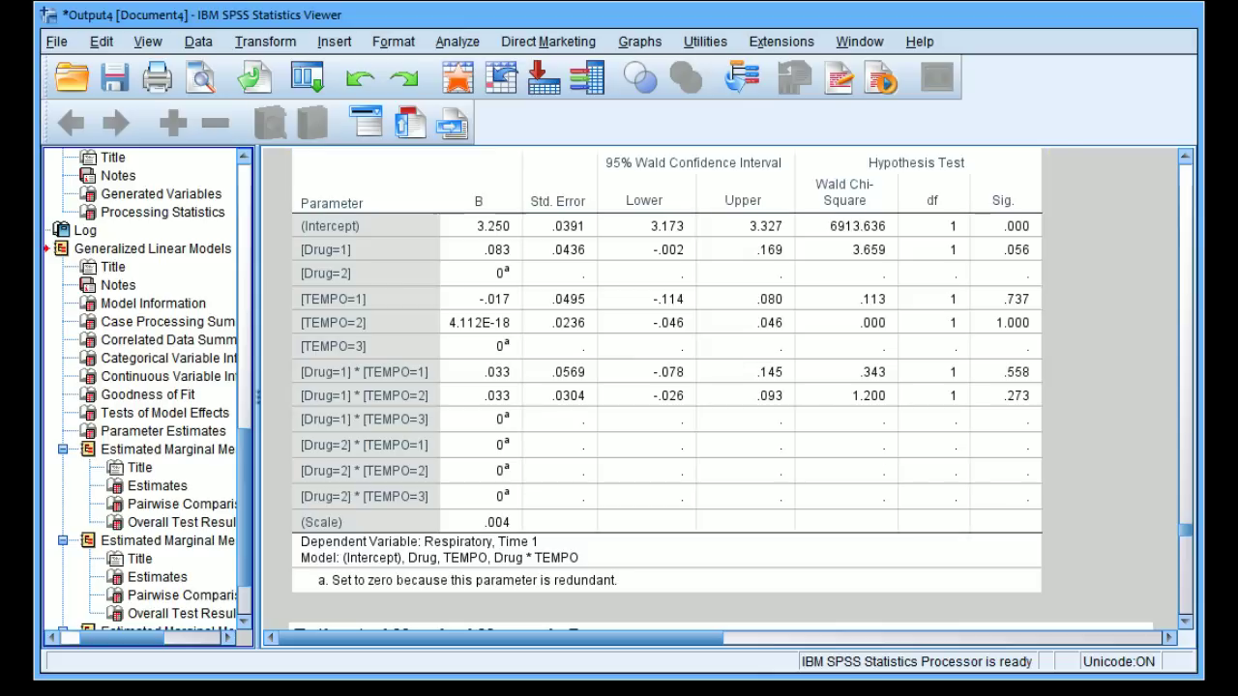
pyautogui.scroll(-10, 1180, 617)
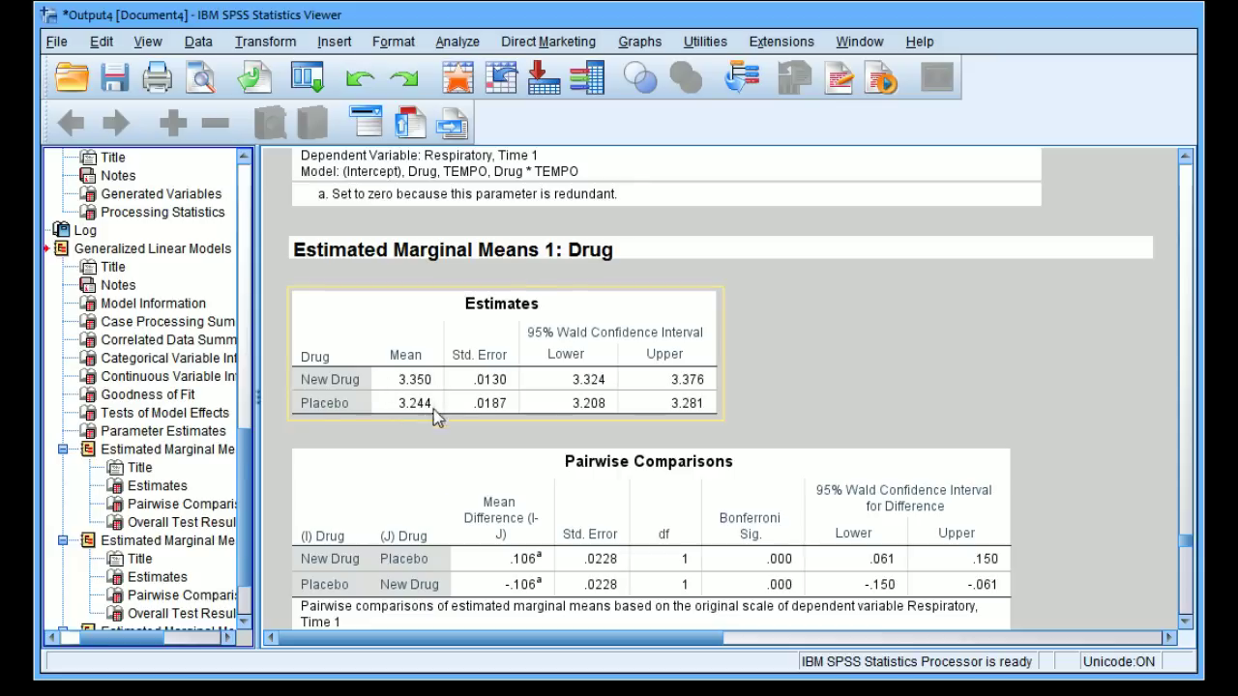
pyautogui.click(1184, 157)
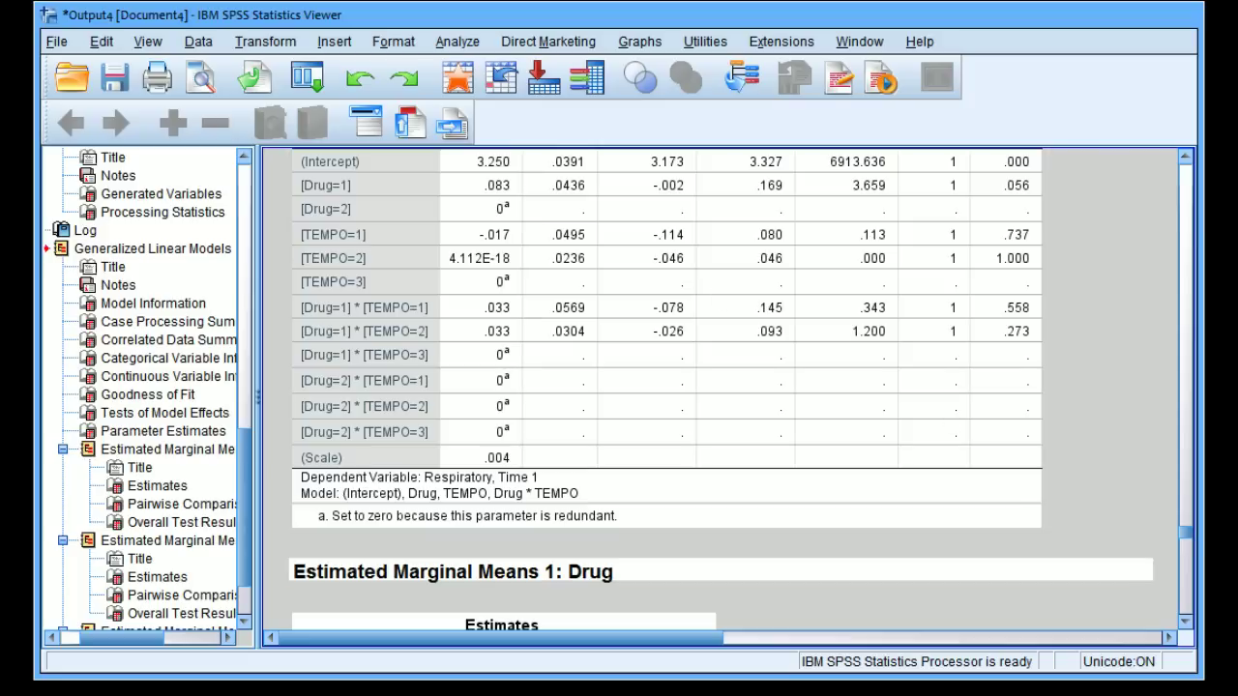
pyautogui.click(1186, 627)
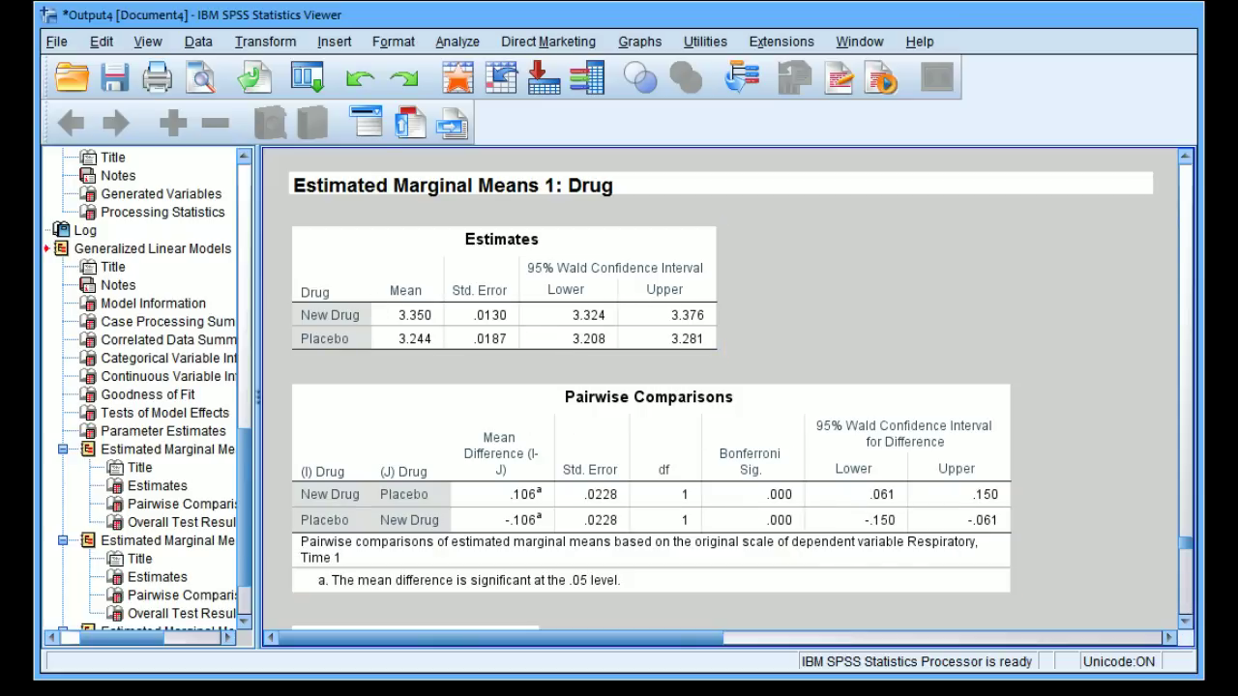
# Step: Examine the estimated marginal means and pairwise comparisons for TEMPO and for the Drug*TEMPO interaction
pyautogui.click(1188, 627)
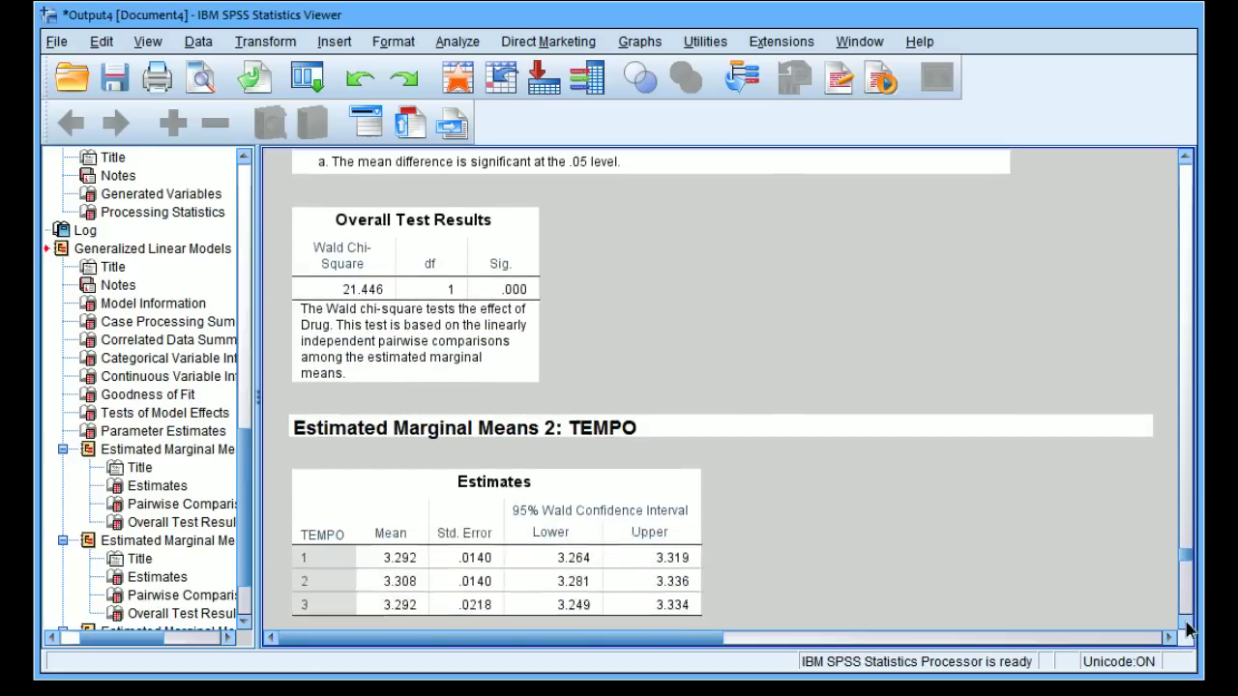
pyautogui.click(1186, 623)
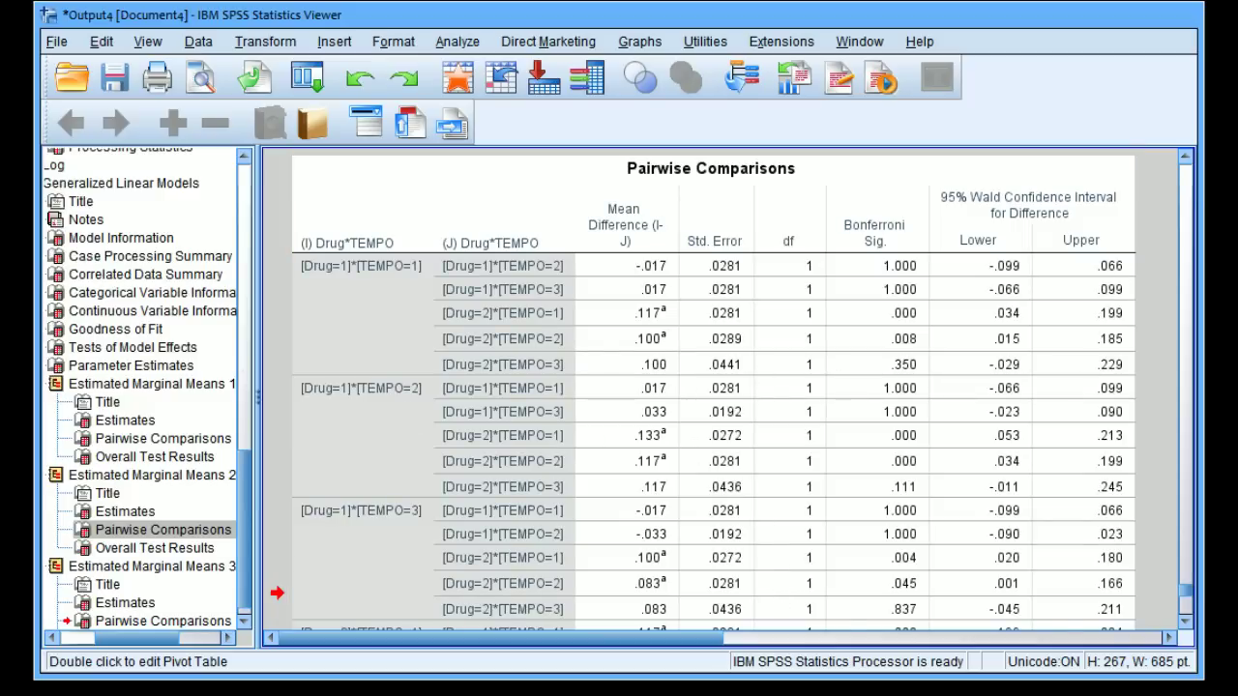
pyautogui.scroll(10, 1185, 170)
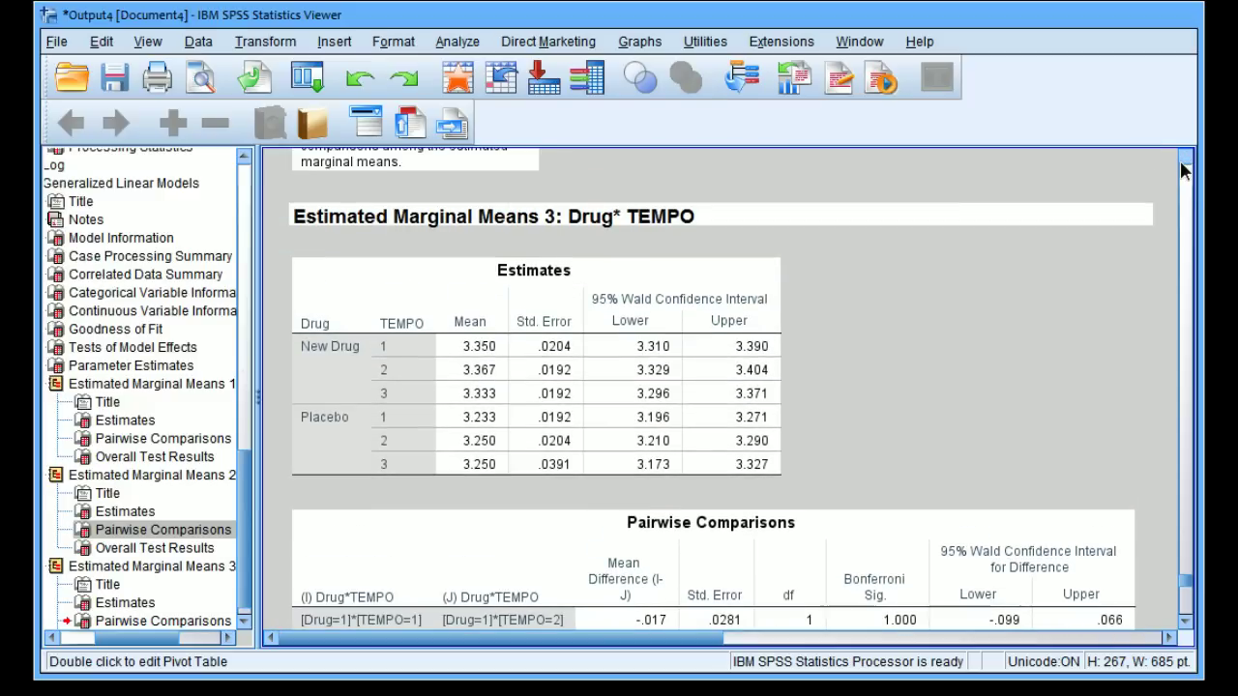
pyautogui.scroll(10, 1182, 169)
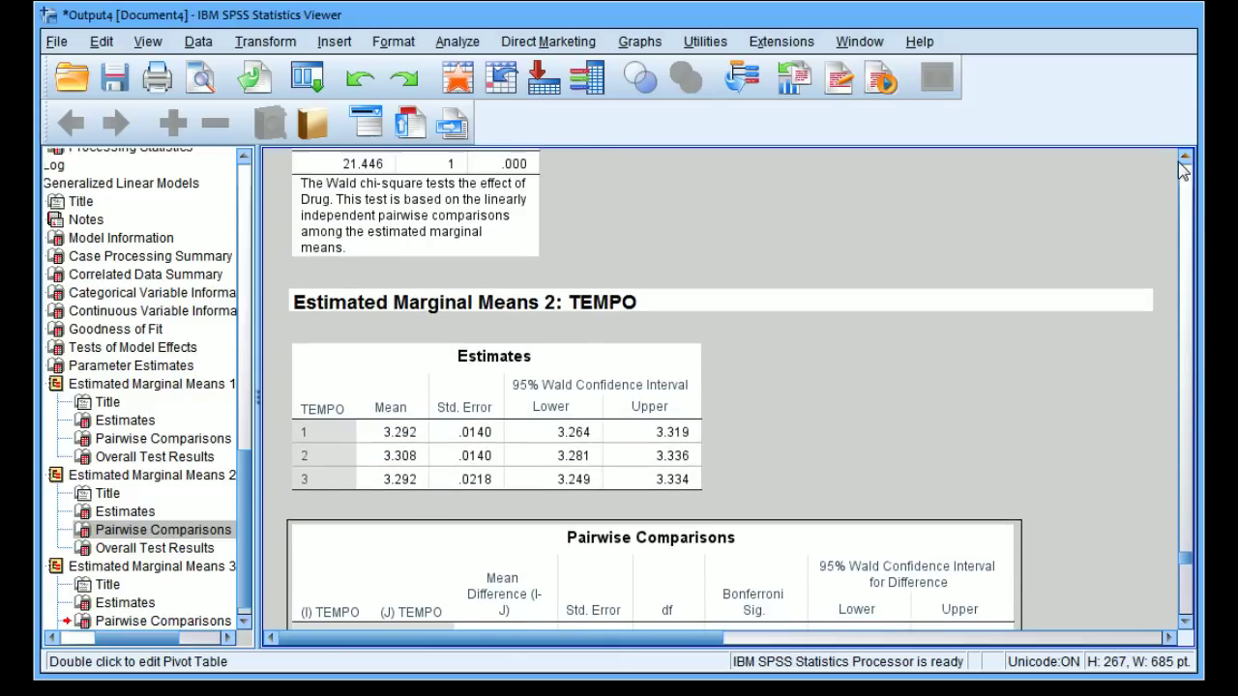
pyautogui.scroll(-5, 1185, 627)
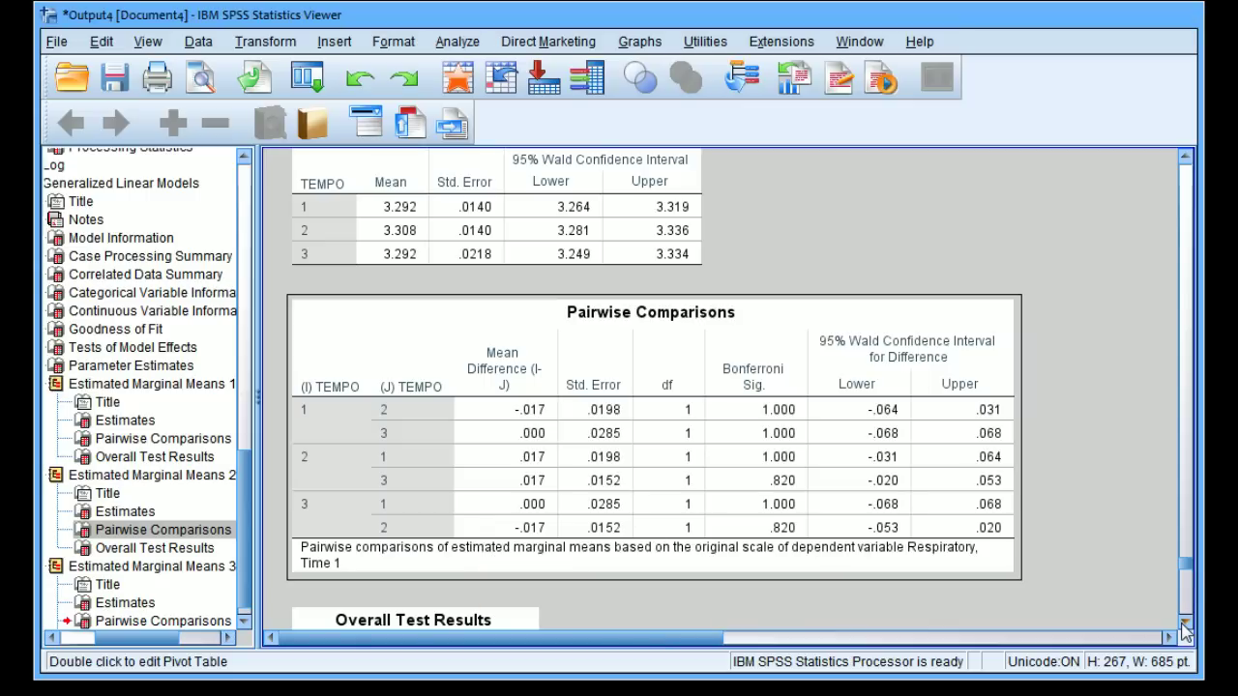
pyautogui.scroll(-10, 1186, 629)
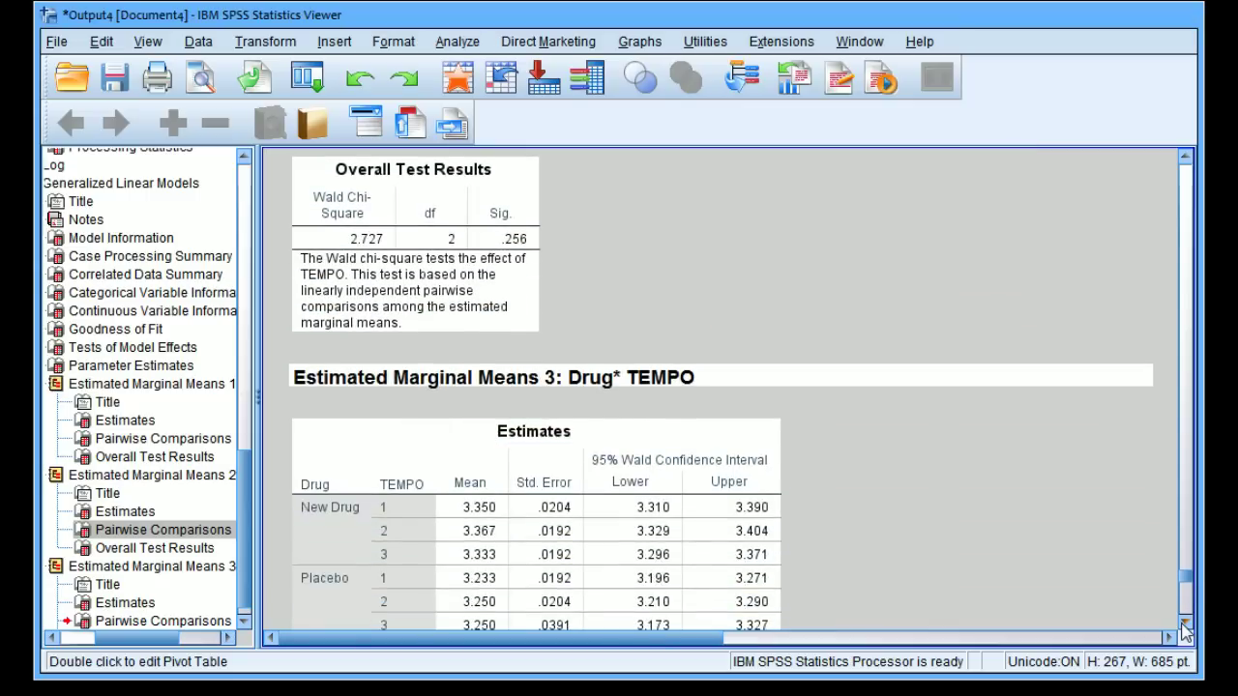
pyautogui.scroll(-5, 1186, 630)
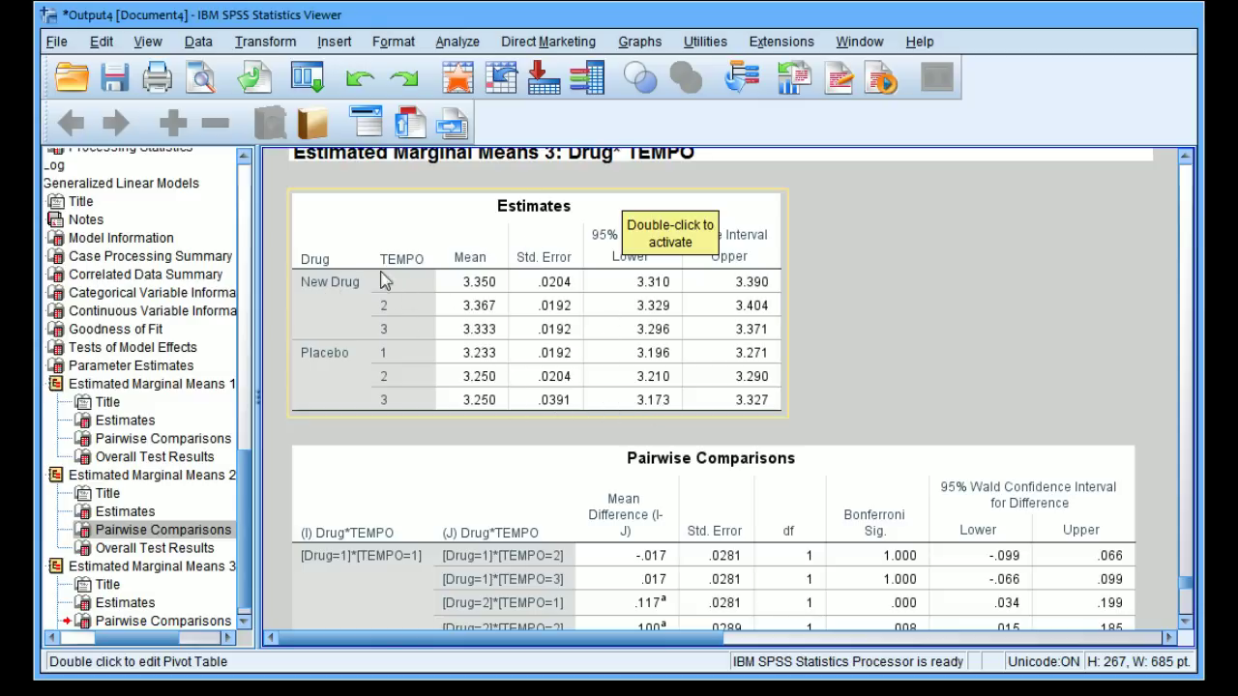
pyautogui.scroll(-5, 1192, 631)
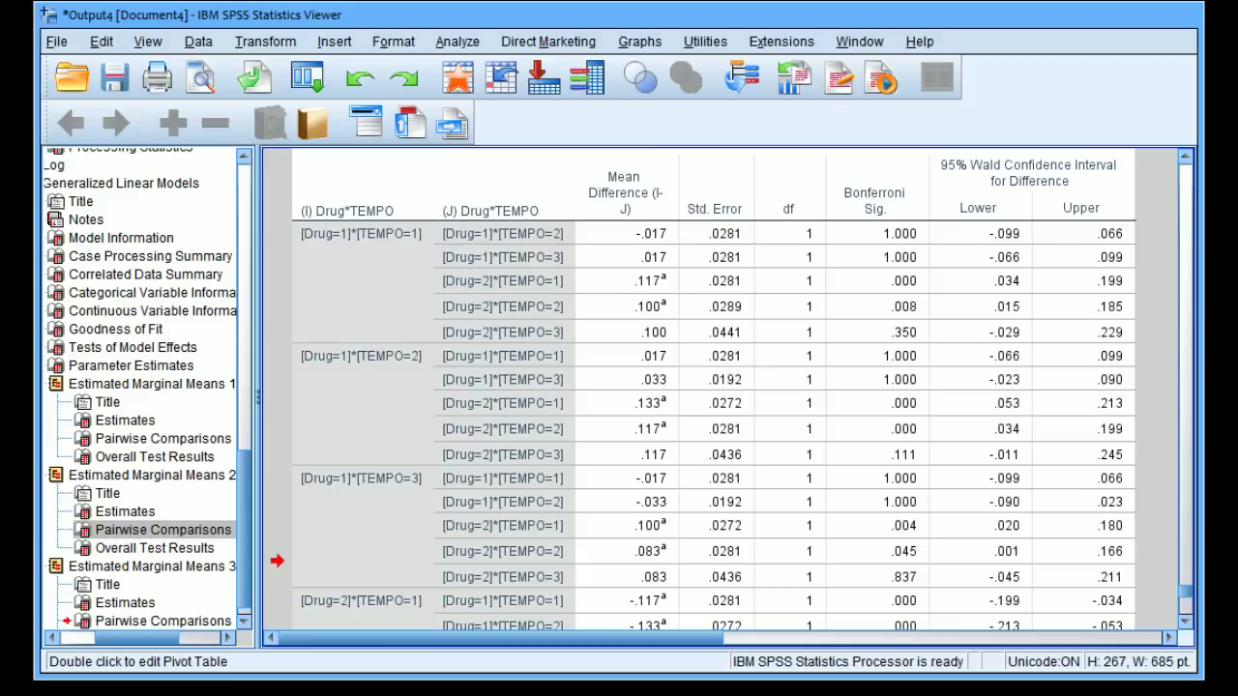
# Step: Return to the Parameter Estimates and Tests of Model Effects tables and review the Drug, TEMPO and Drug*TEMPO effects
pyautogui.click(1185, 242)
pyautogui.click(1185, 242)
pyautogui.click(1185, 242)
pyautogui.click(1185, 242)
pyautogui.click(1184, 247)
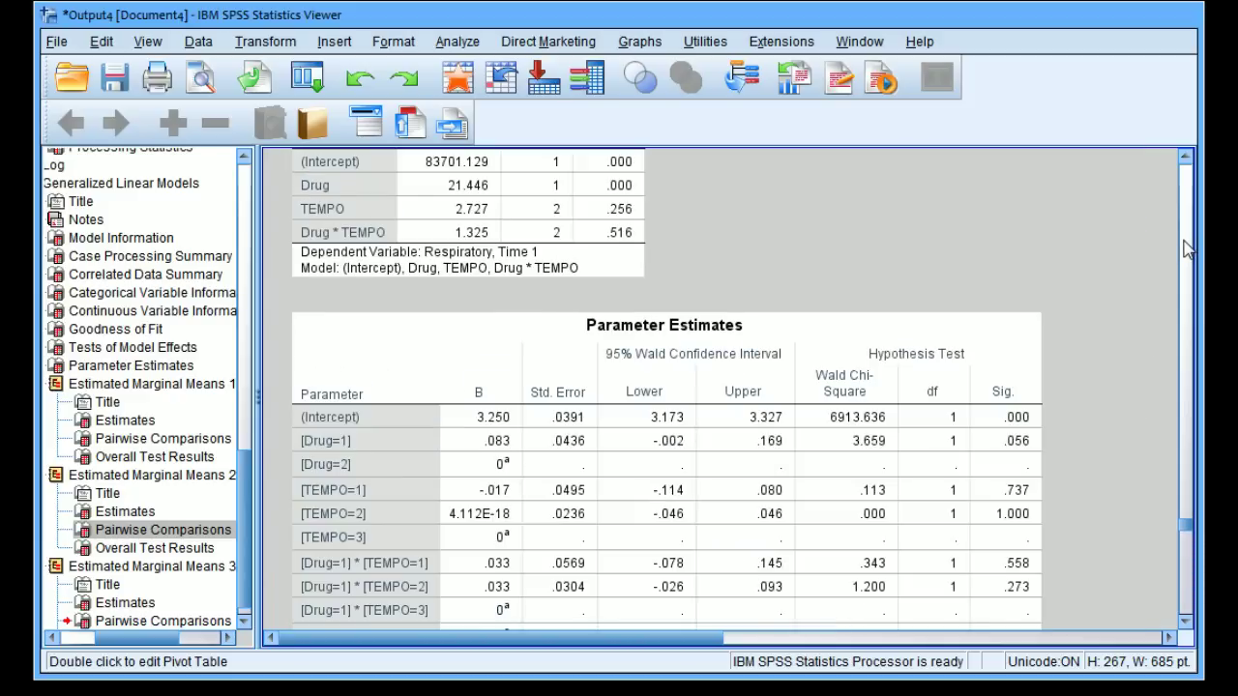
pyautogui.click(1185, 246)
pyautogui.scroll(-3, 735, 435)
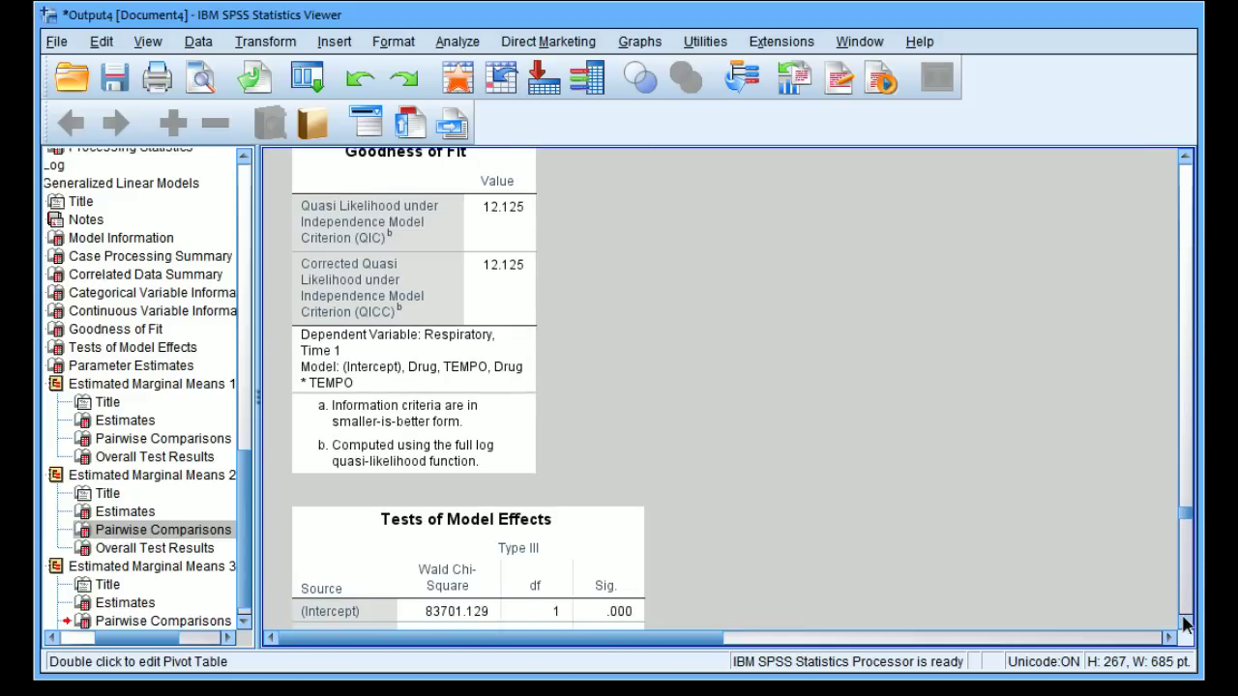
pyautogui.click(514, 493)
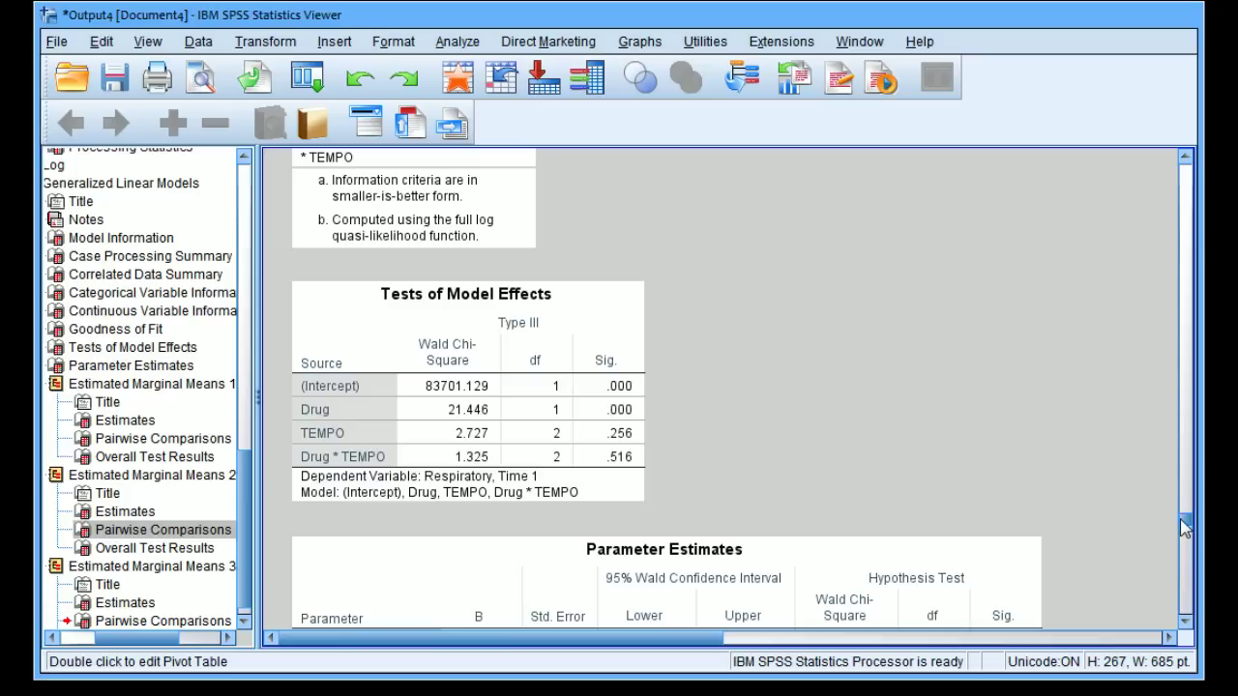
# Step: Examine all the Drug*TEMPO pairwise comparisons through to the end of the table, referring back to the interaction's estimated means
pyautogui.moveTo(1186, 522); pyautogui.dragTo(1184, 592)
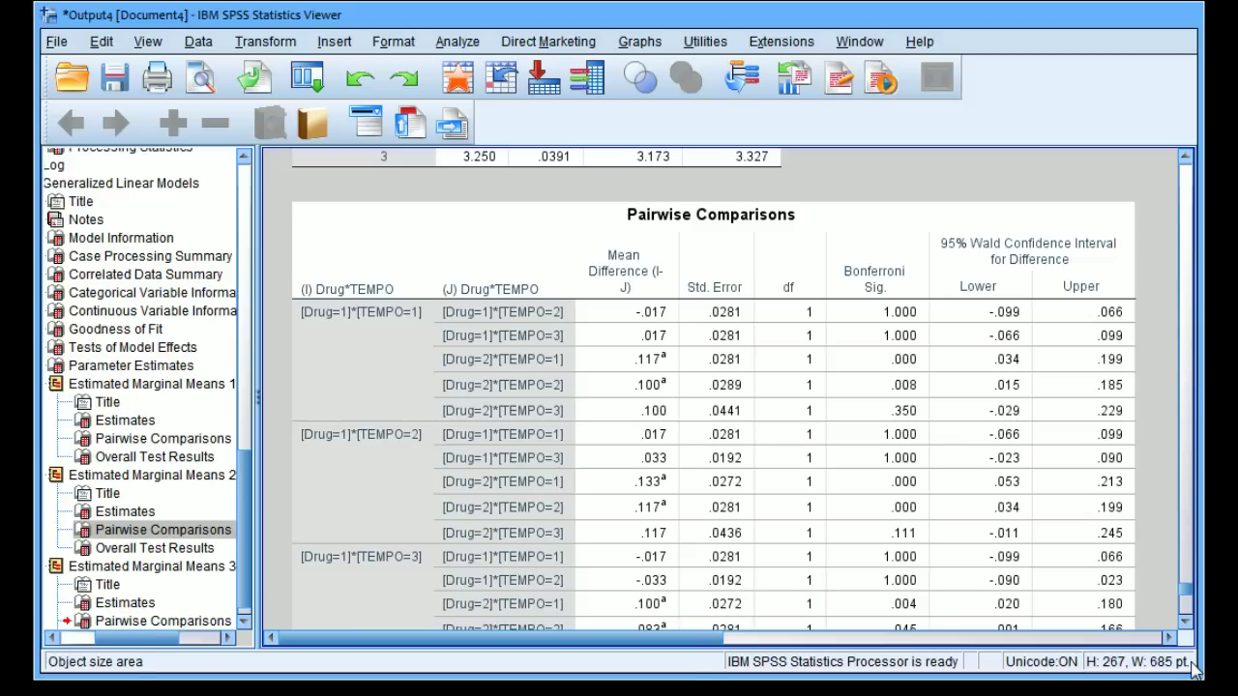
pyautogui.click(1186, 622)
pyautogui.click(1187, 624)
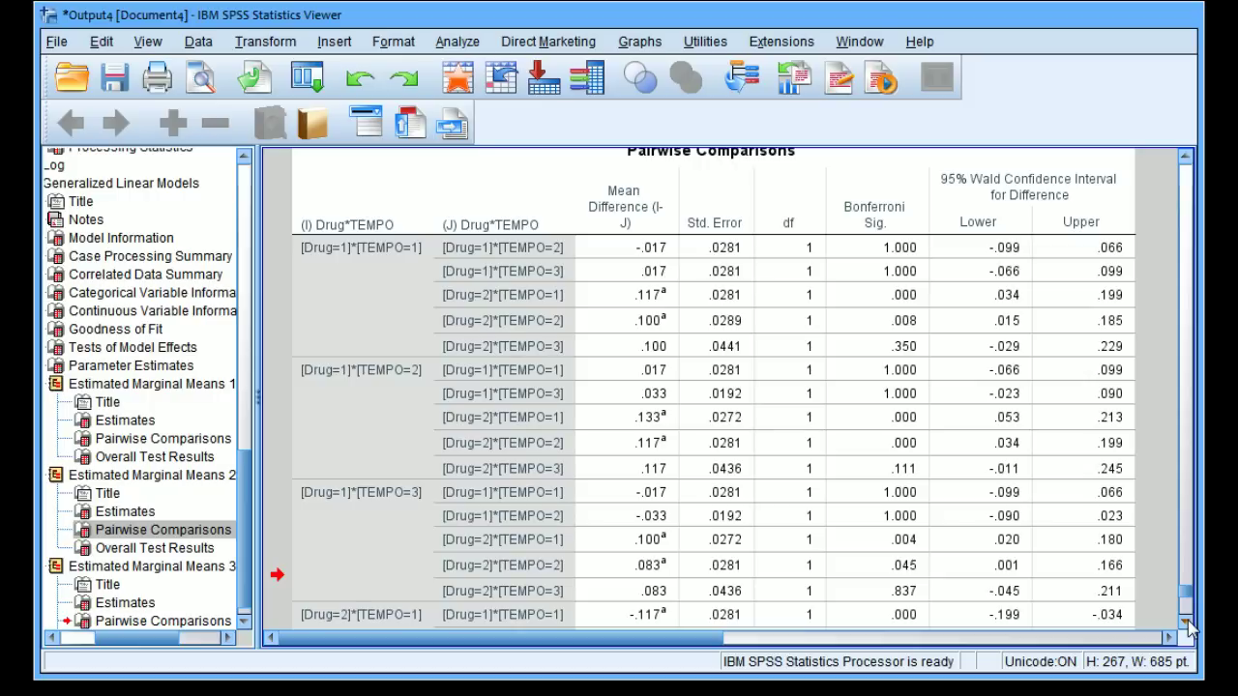
pyautogui.click(1188, 464)
pyautogui.click(1187, 464)
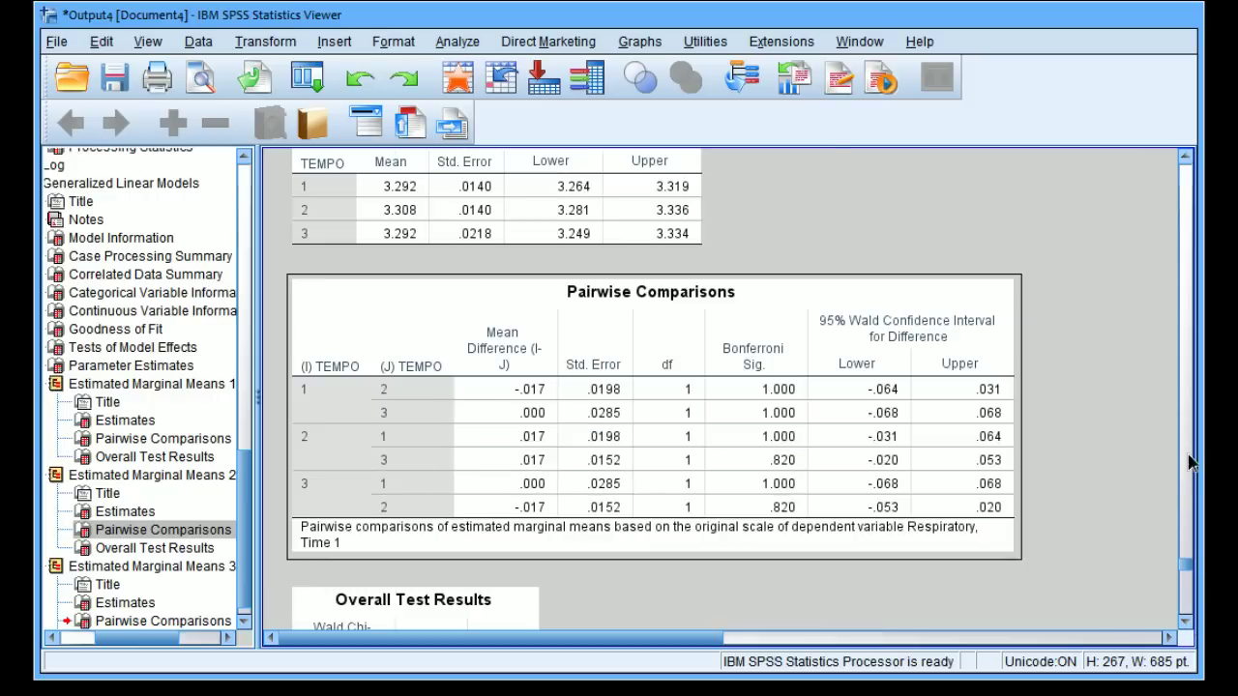
pyautogui.click(1188, 602)
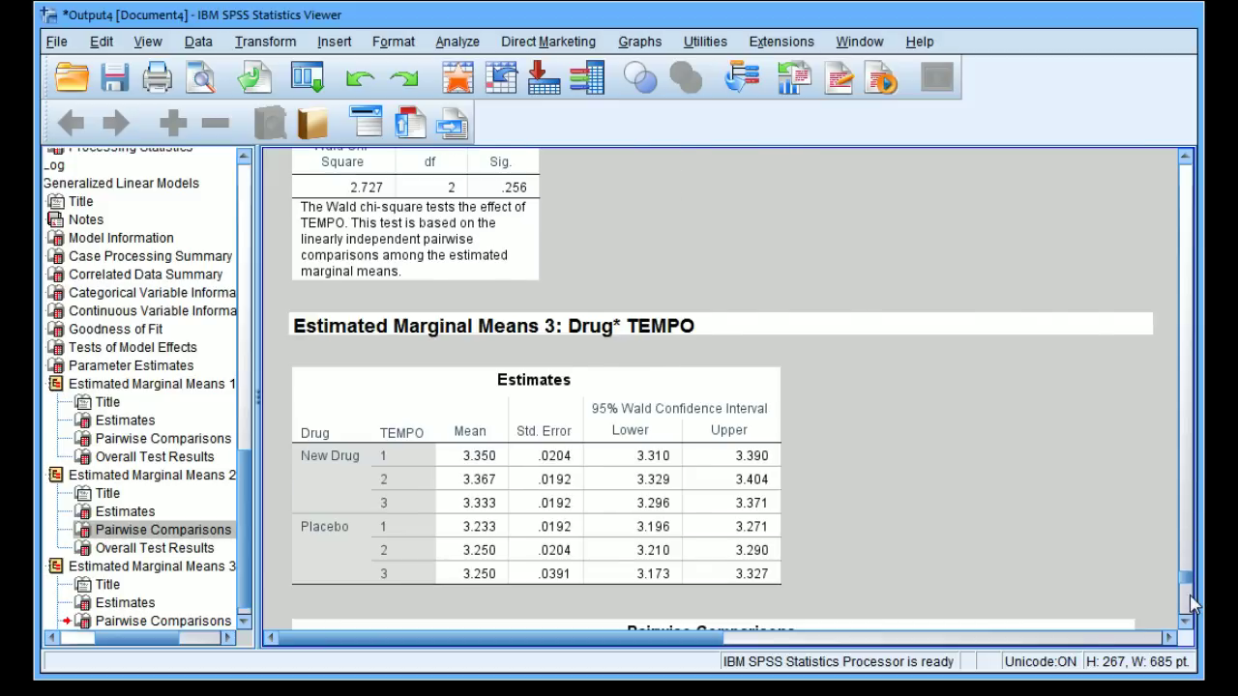
pyautogui.click(1187, 610)
pyautogui.click(1187, 624)
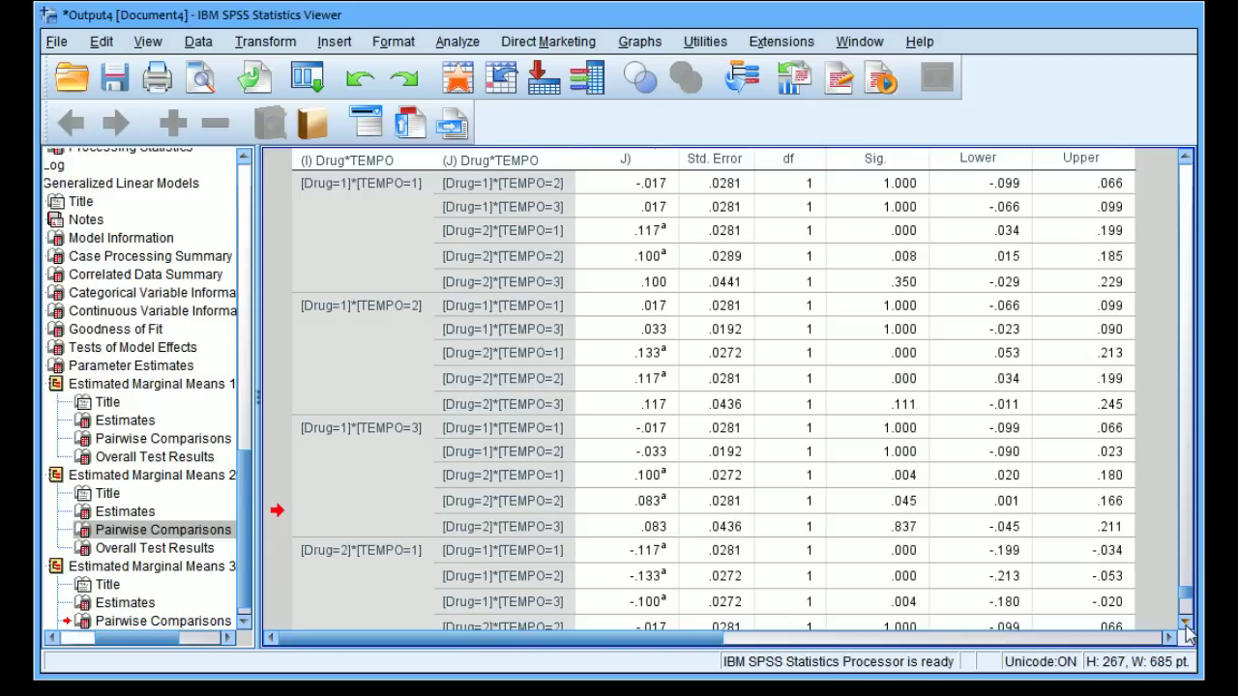
pyautogui.click(1186, 624)
pyautogui.click(1185, 624)
pyautogui.click(1186, 624)
pyautogui.click(1185, 624)
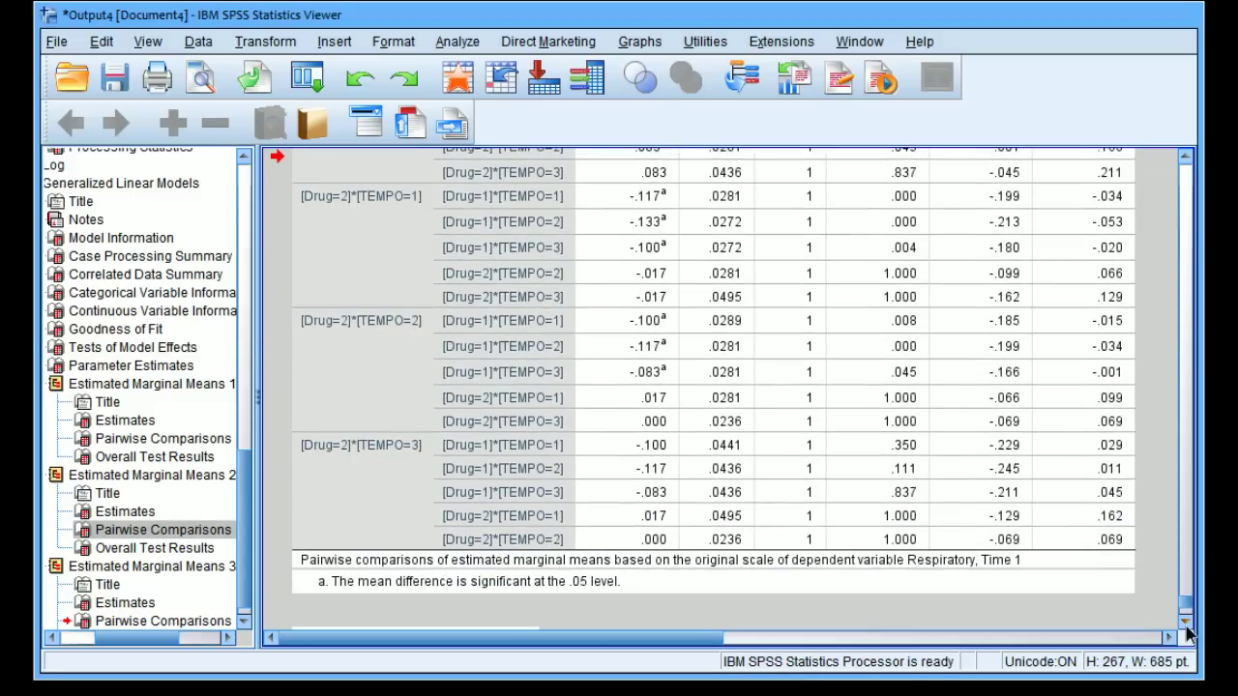
pyautogui.click(1185, 624)
pyautogui.click(1186, 624)
pyautogui.click(1186, 624)
pyautogui.click(1185, 624)
pyautogui.click(1185, 623)
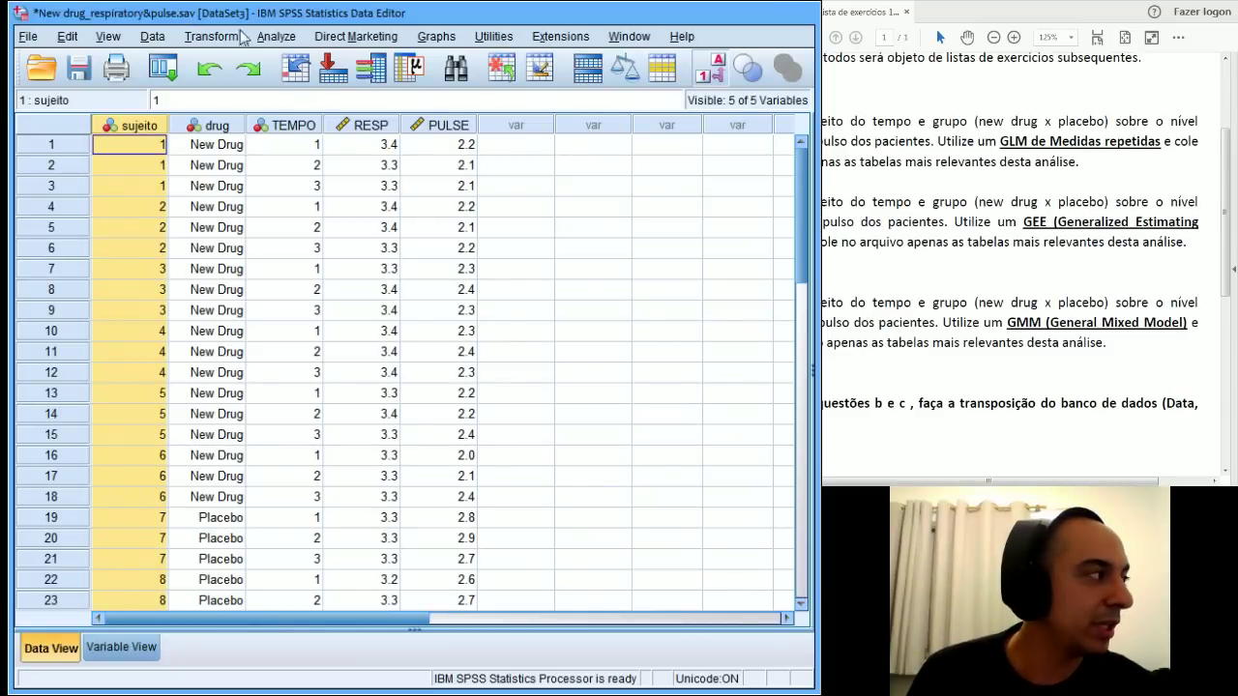
# Step: Reopen the Generalized Estimating Equations setup from the data file and review its repeated-measures and model type settings
pyautogui.click(286, 41)
pyautogui.moveTo(358, 168)
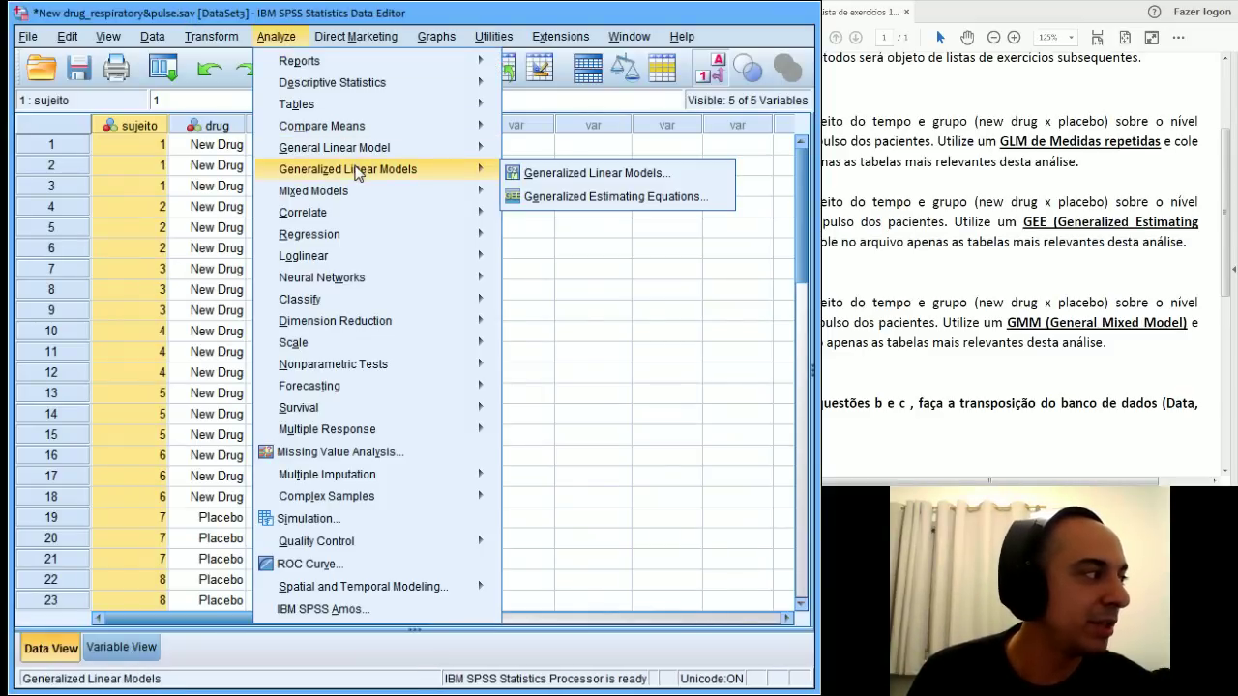
pyautogui.click(573, 209)
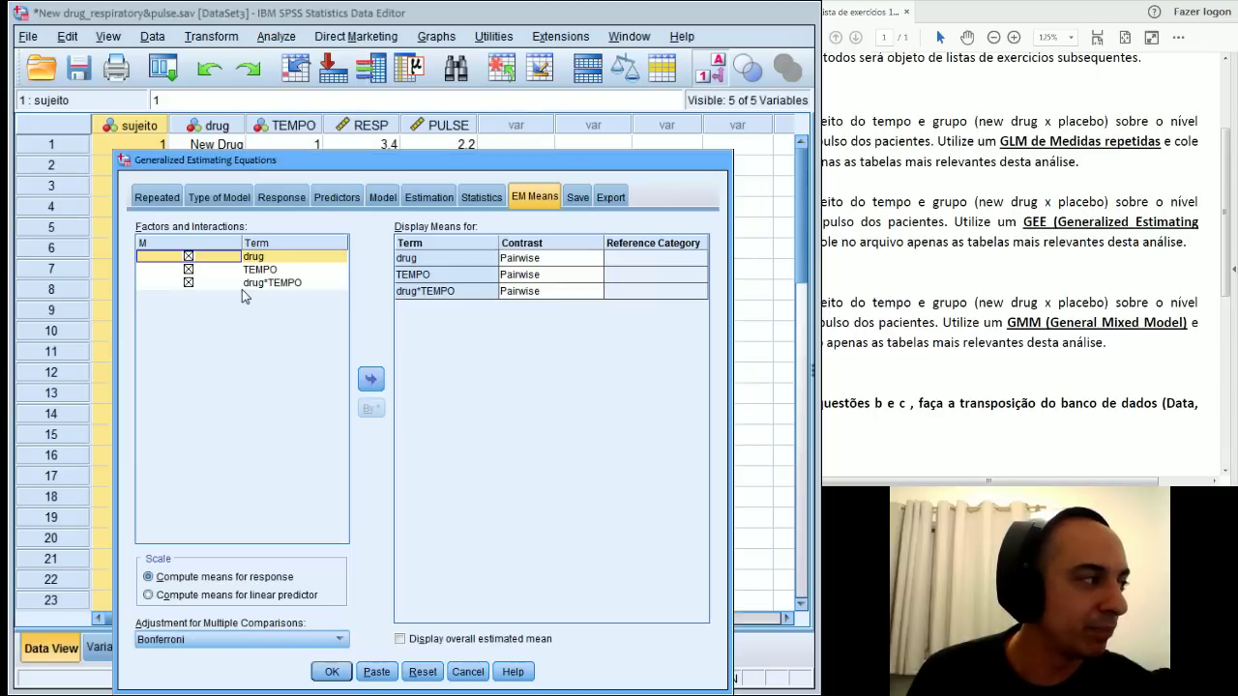
pyautogui.click(158, 196)
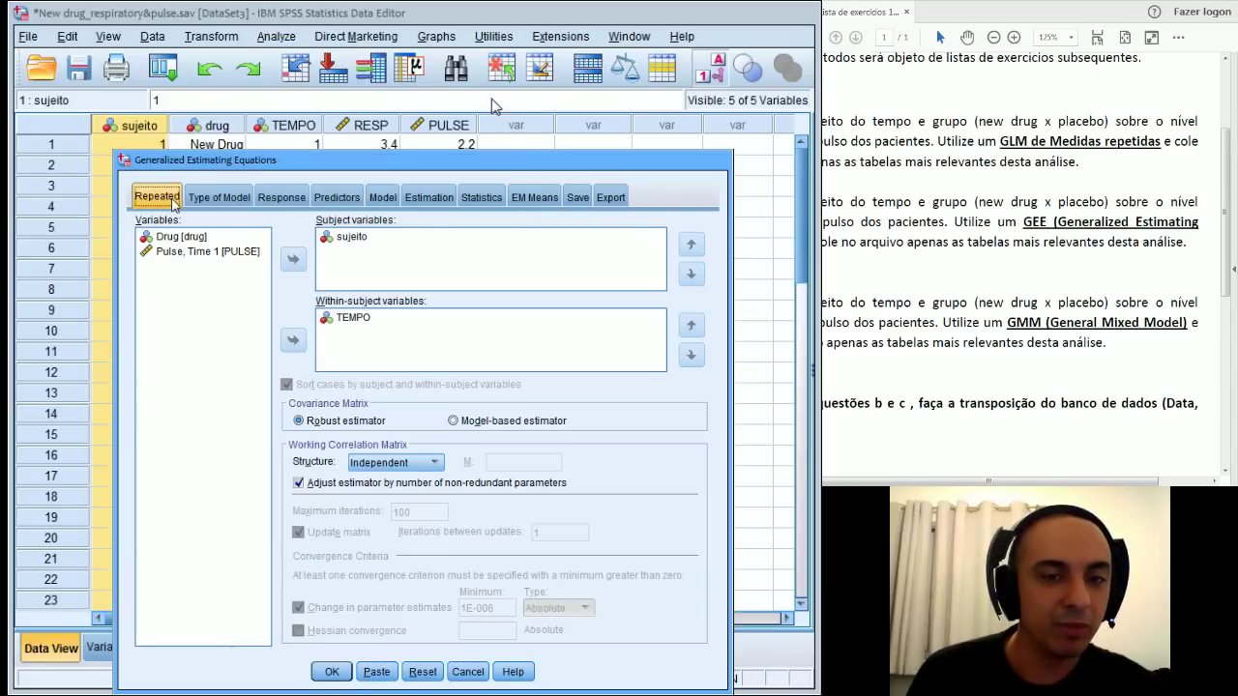
pyautogui.click(220, 198)
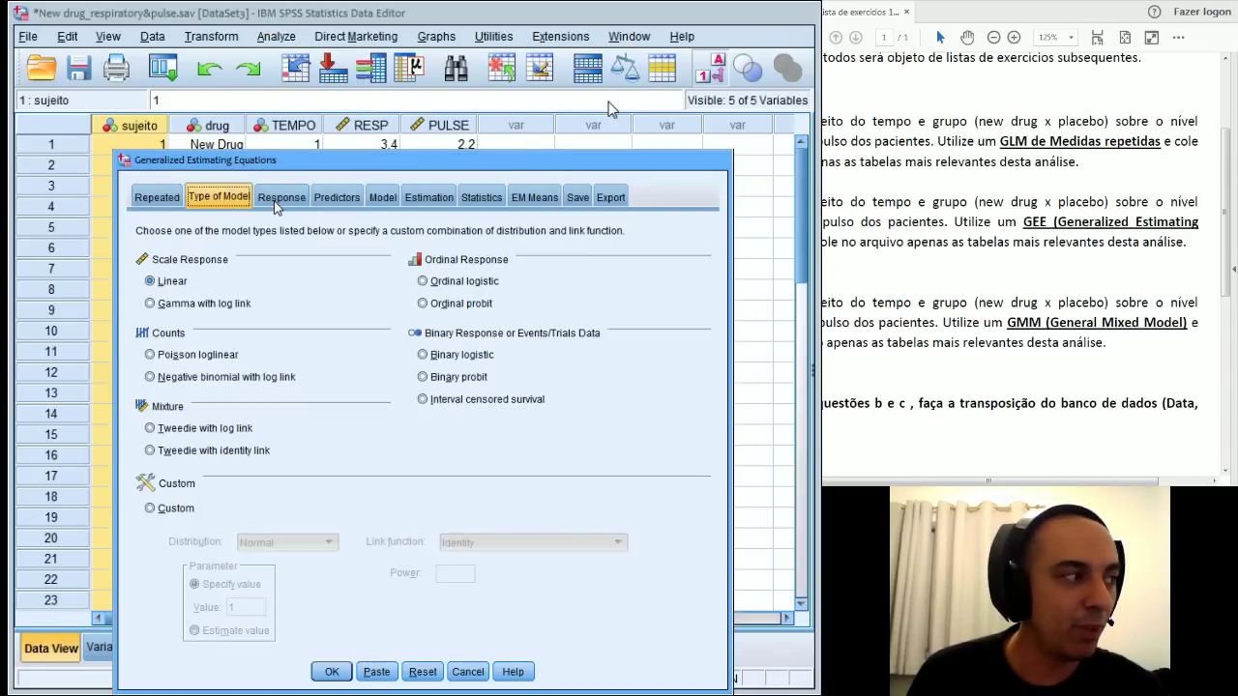
# Step: Try replacing Respiratory, Time 1 with Pulse, Time 1 as the dependent variable, and cancel the analysis setup
pyautogui.click(277, 198)
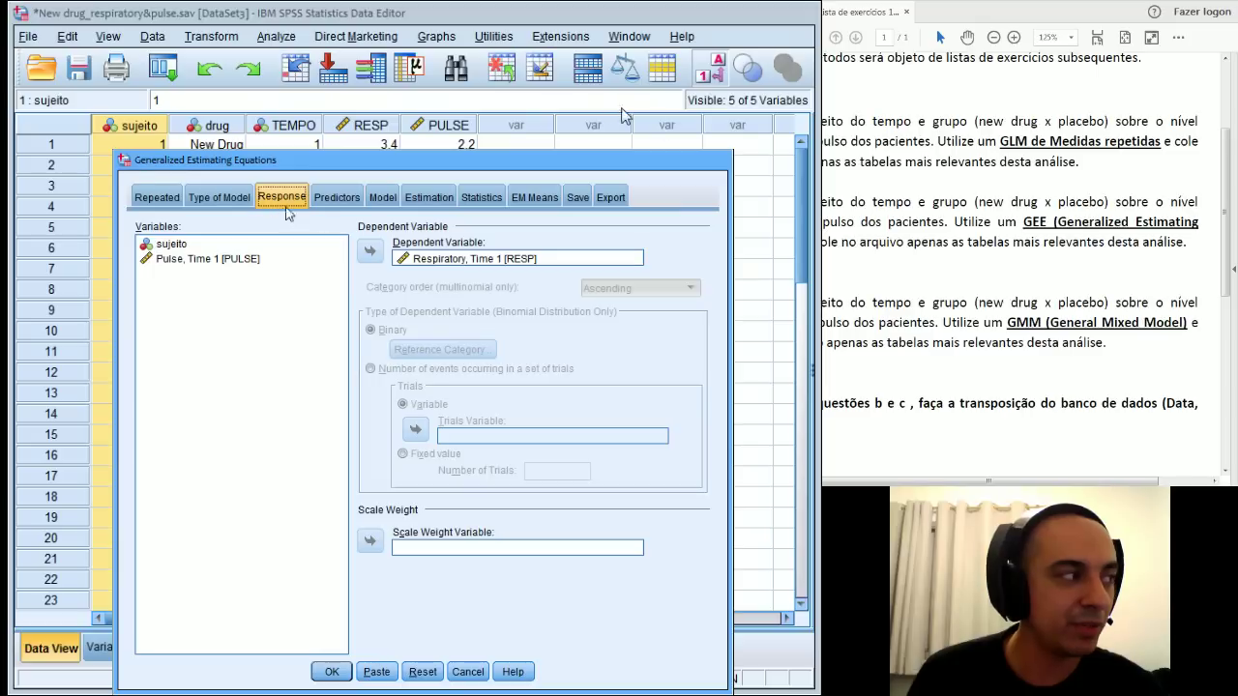
pyautogui.click(443, 259)
pyautogui.click(371, 254)
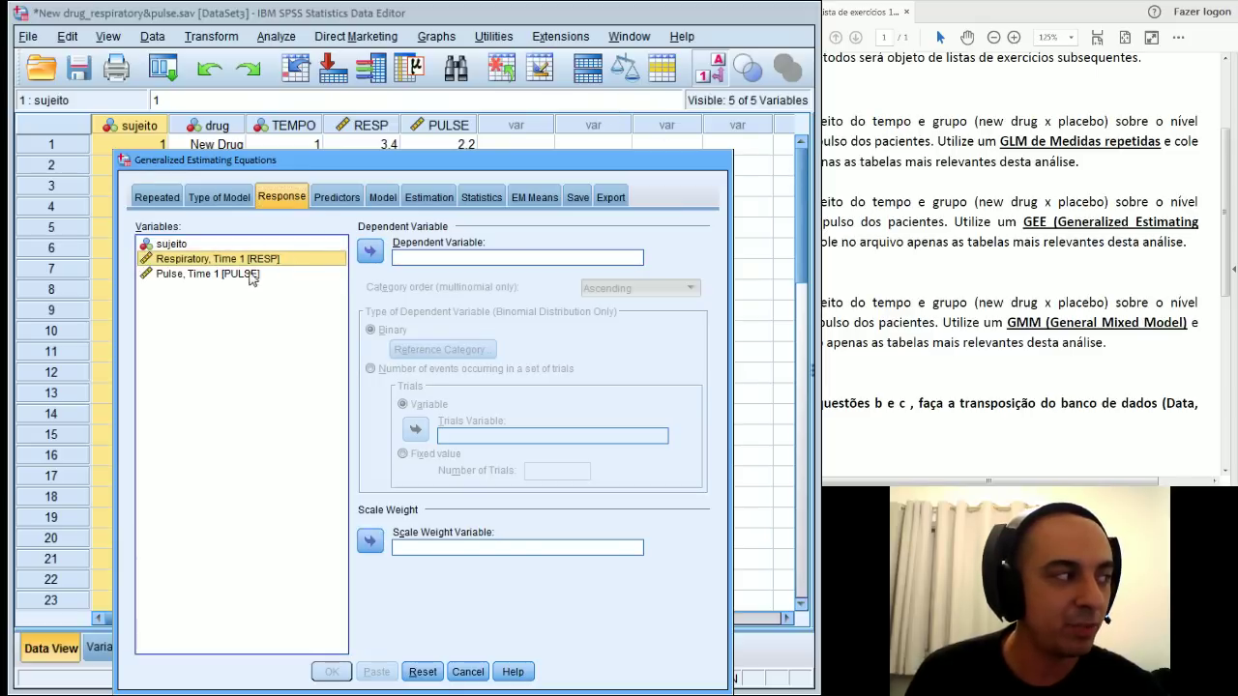
pyautogui.click(249, 275)
pyautogui.click(371, 254)
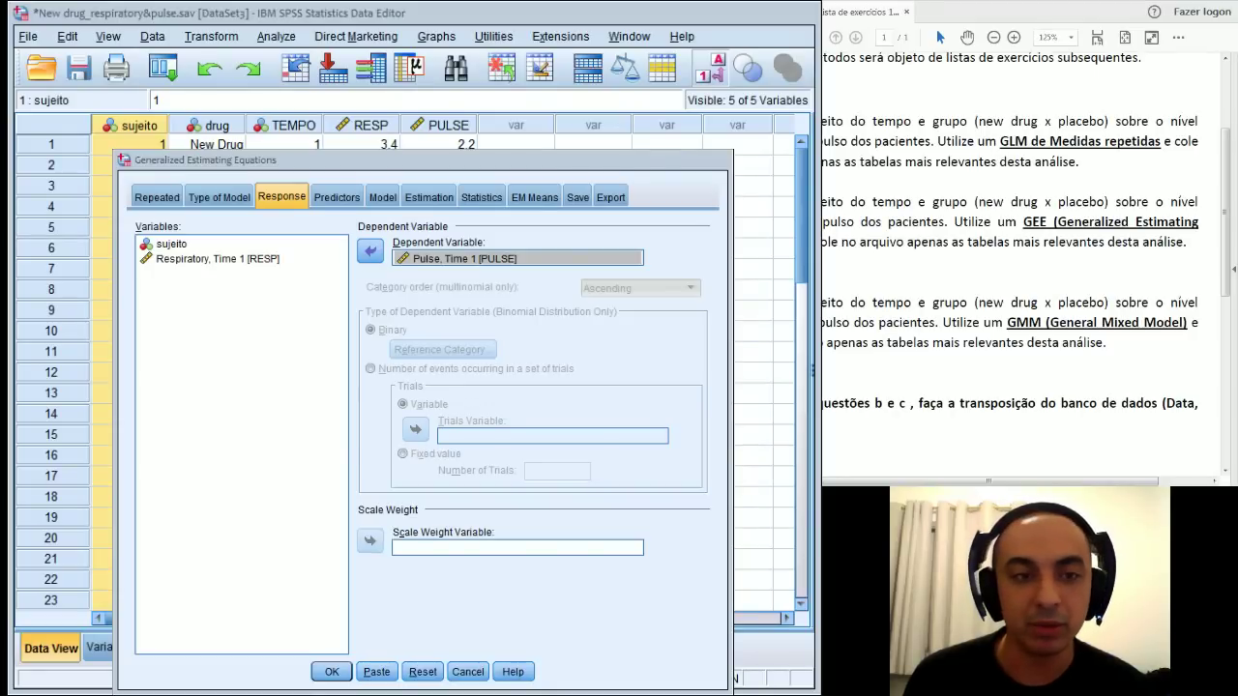
pyautogui.click(468, 671)
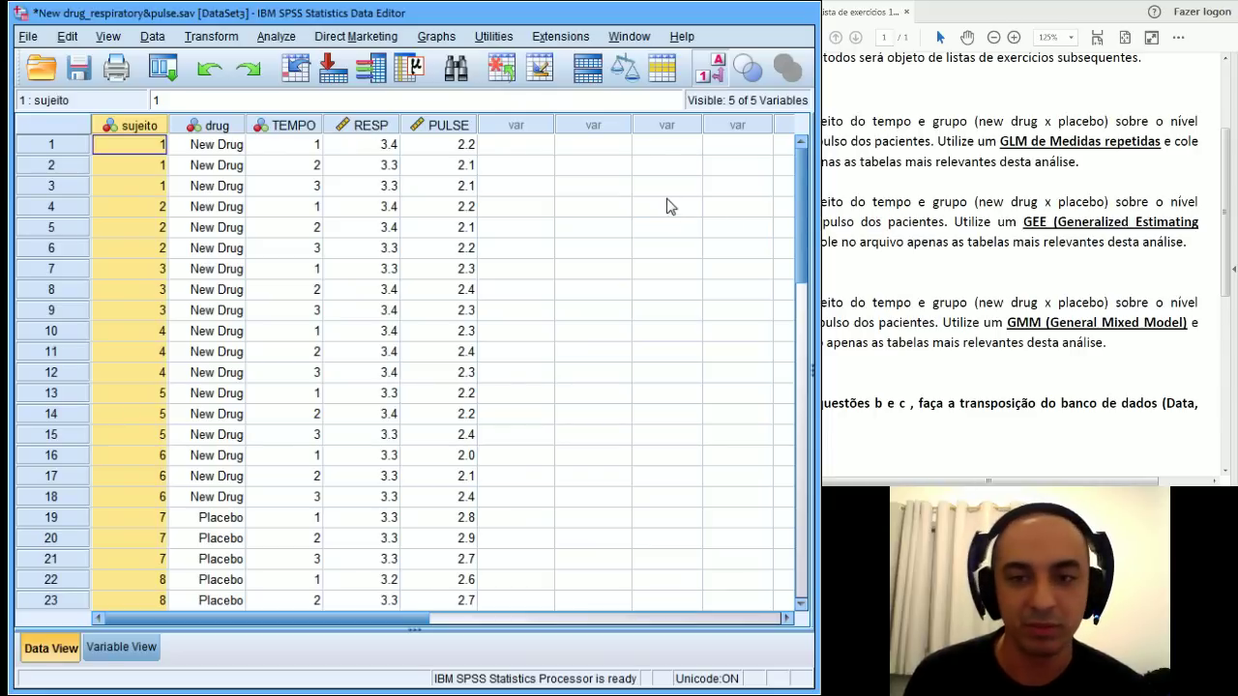
# Step: Review the roles of the TEMPO, drug, RESP and sujeito variables by highlighting their columns in the dataset
pyautogui.moveTo(357, 132)
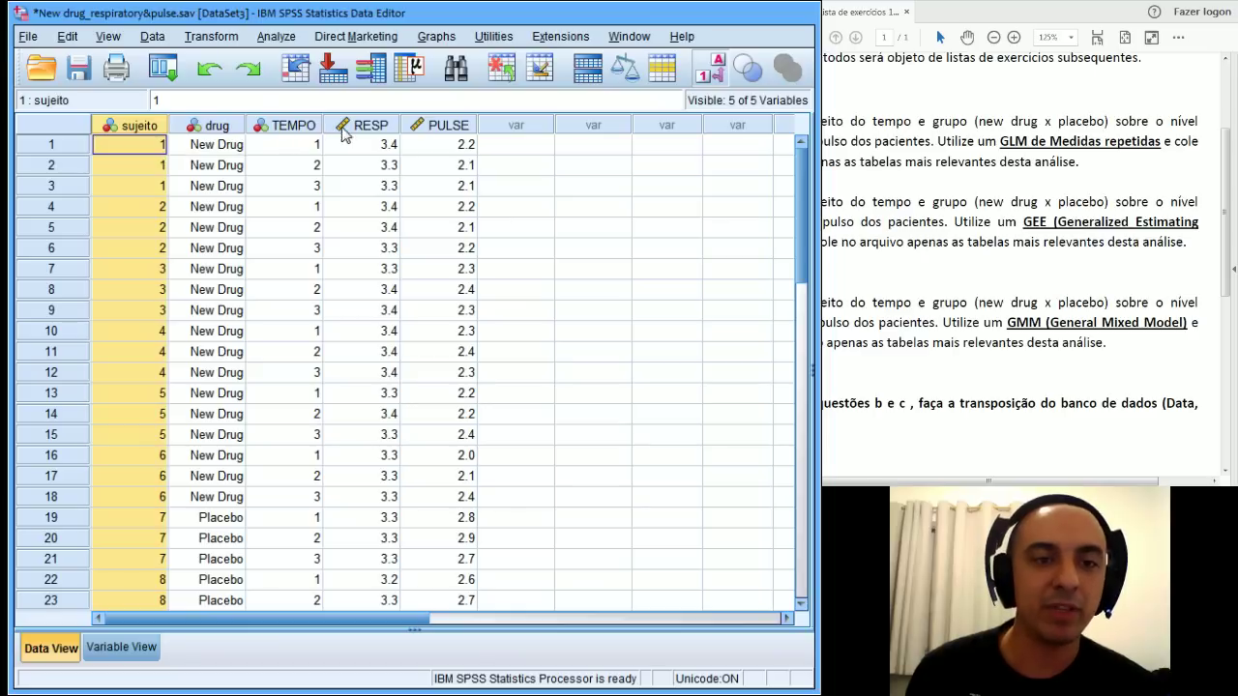
pyautogui.click(292, 126)
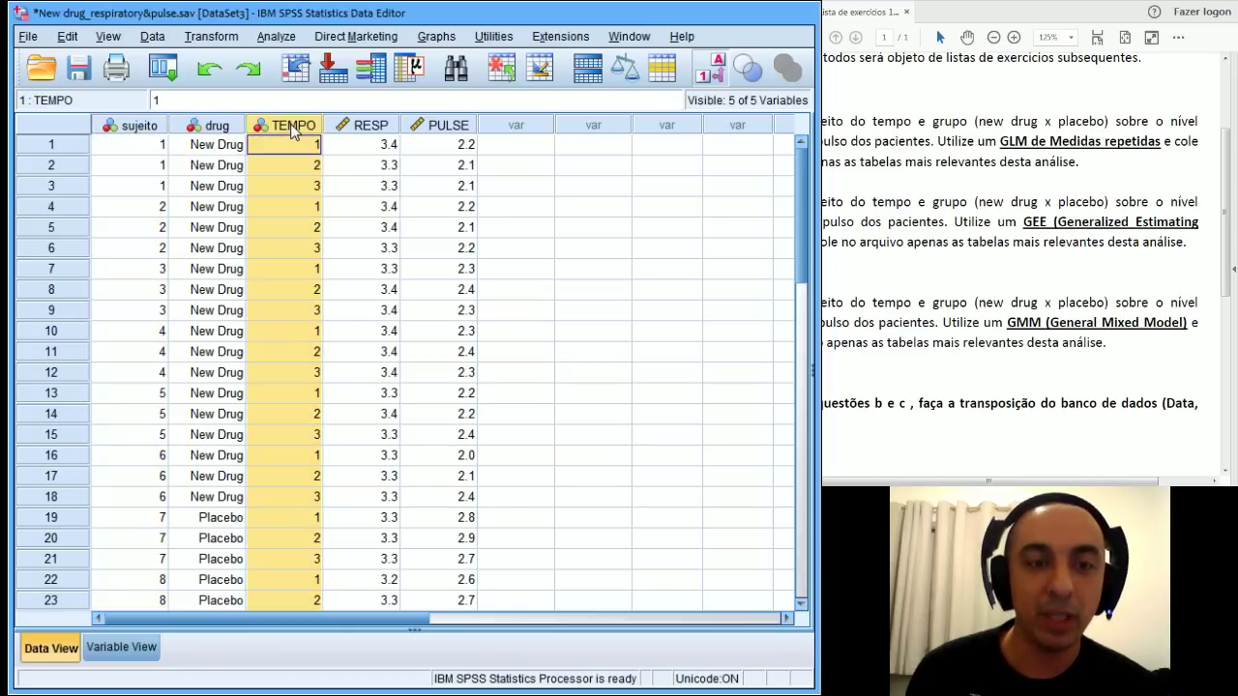
pyautogui.click(226, 126)
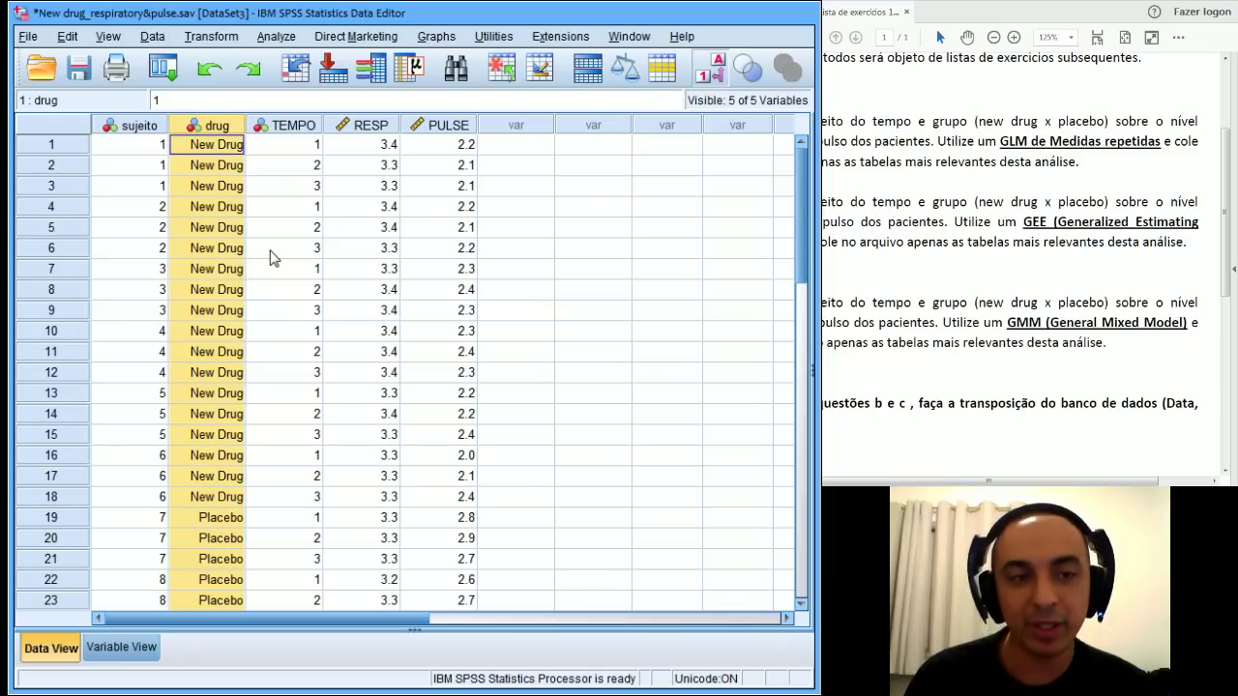
pyautogui.click(373, 129)
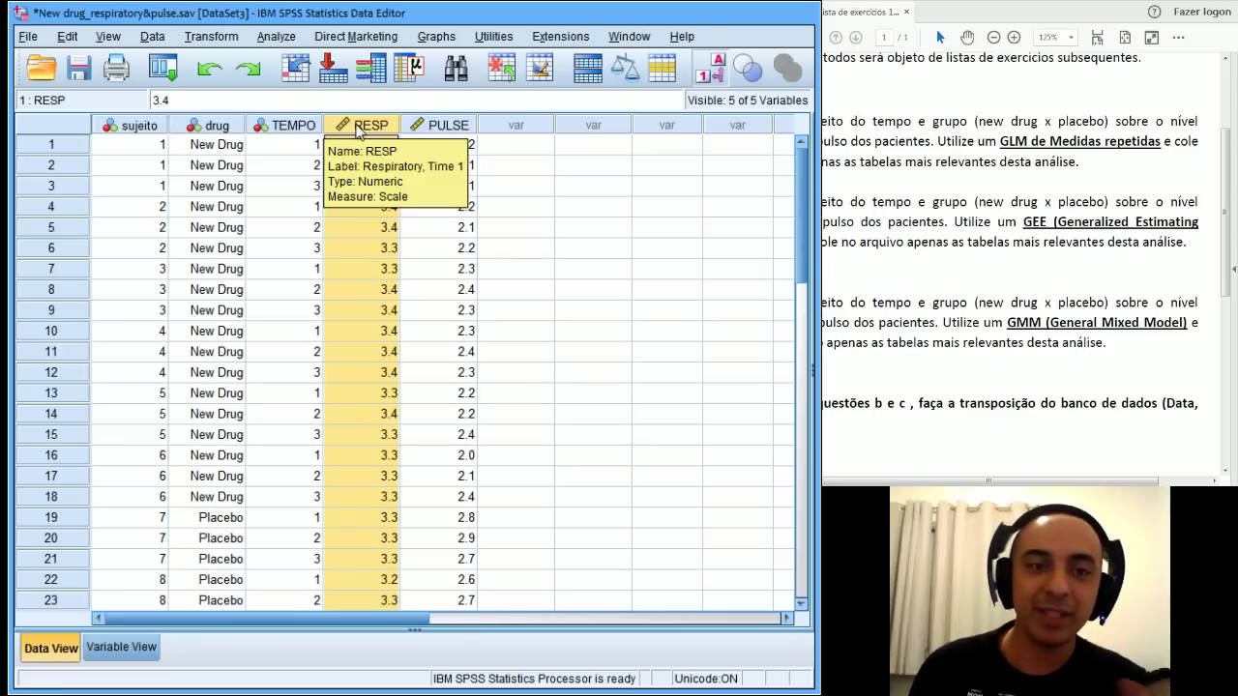
pyautogui.click(305, 131)
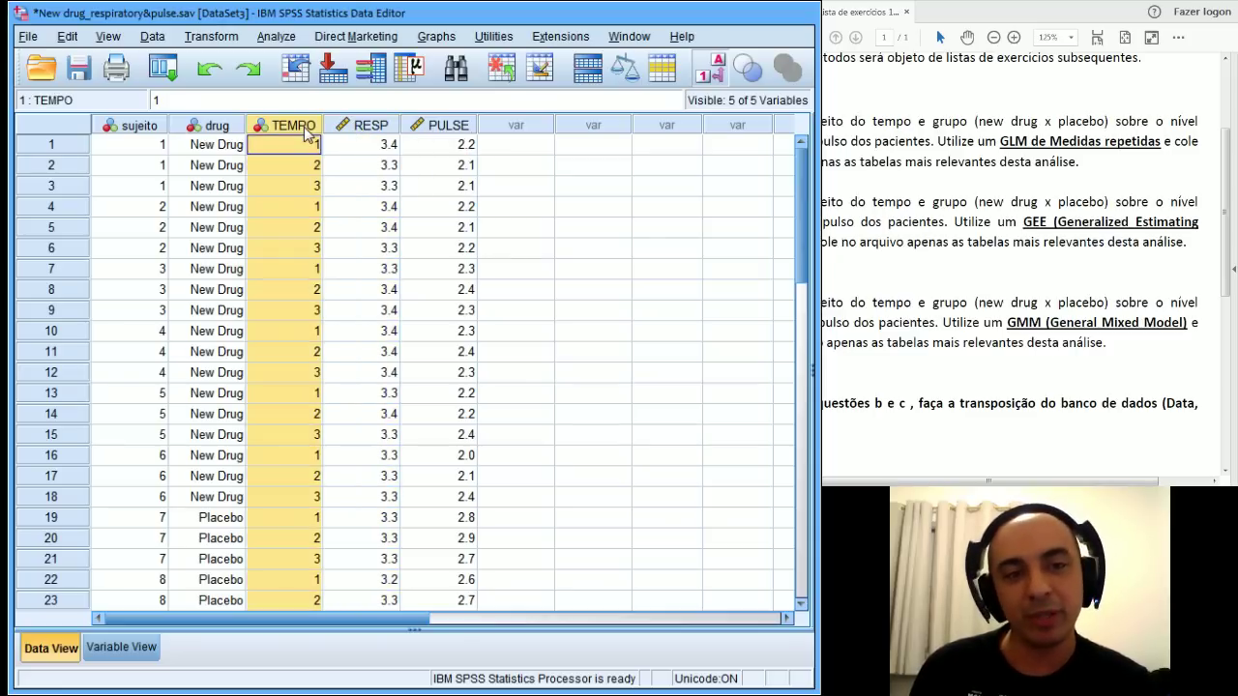
pyautogui.click(159, 134)
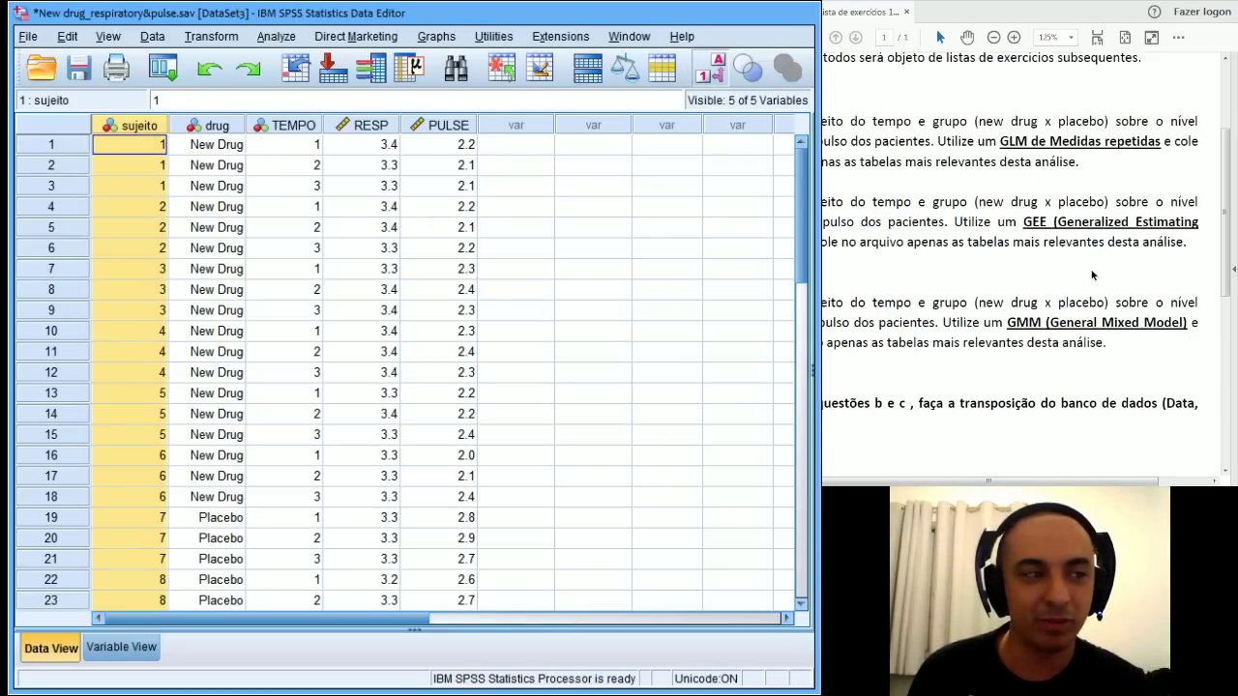
# Step: Switch to the exercise list document and highlight the GMM and GEE method names in the questions to compare them
pyautogui.moveTo(1006, 323); pyautogui.dragTo(1029, 326)
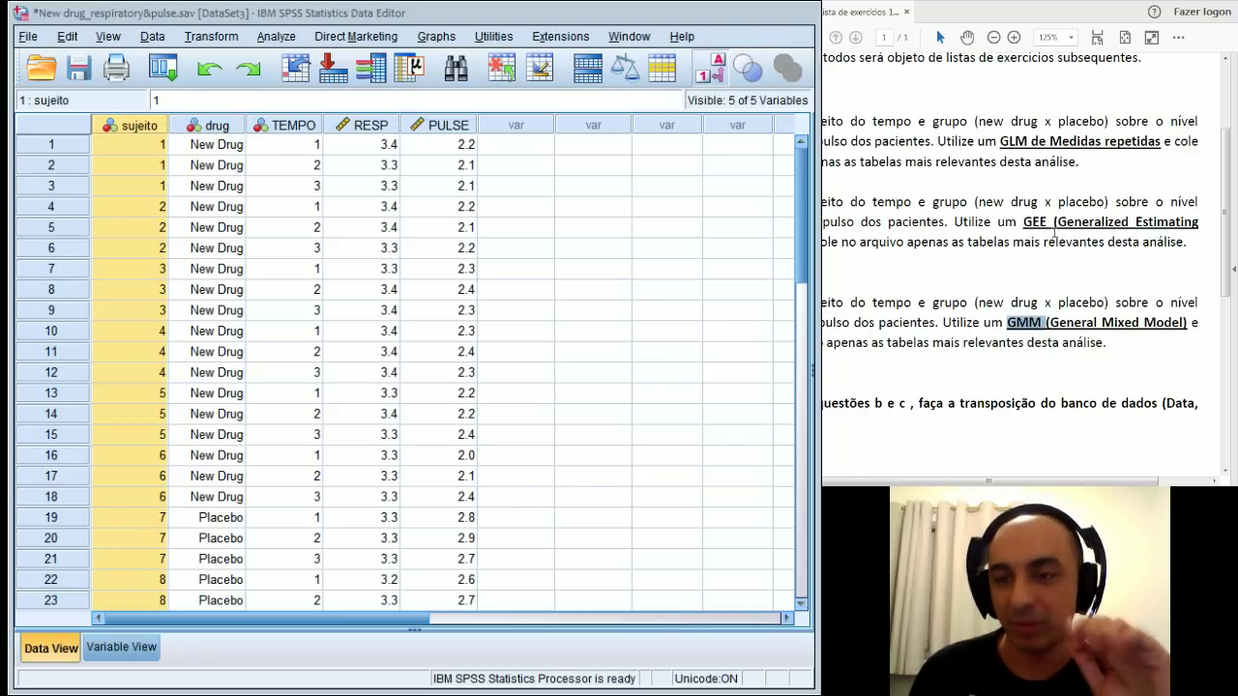
pyautogui.moveTo(1052, 225); pyautogui.dragTo(1024, 225)
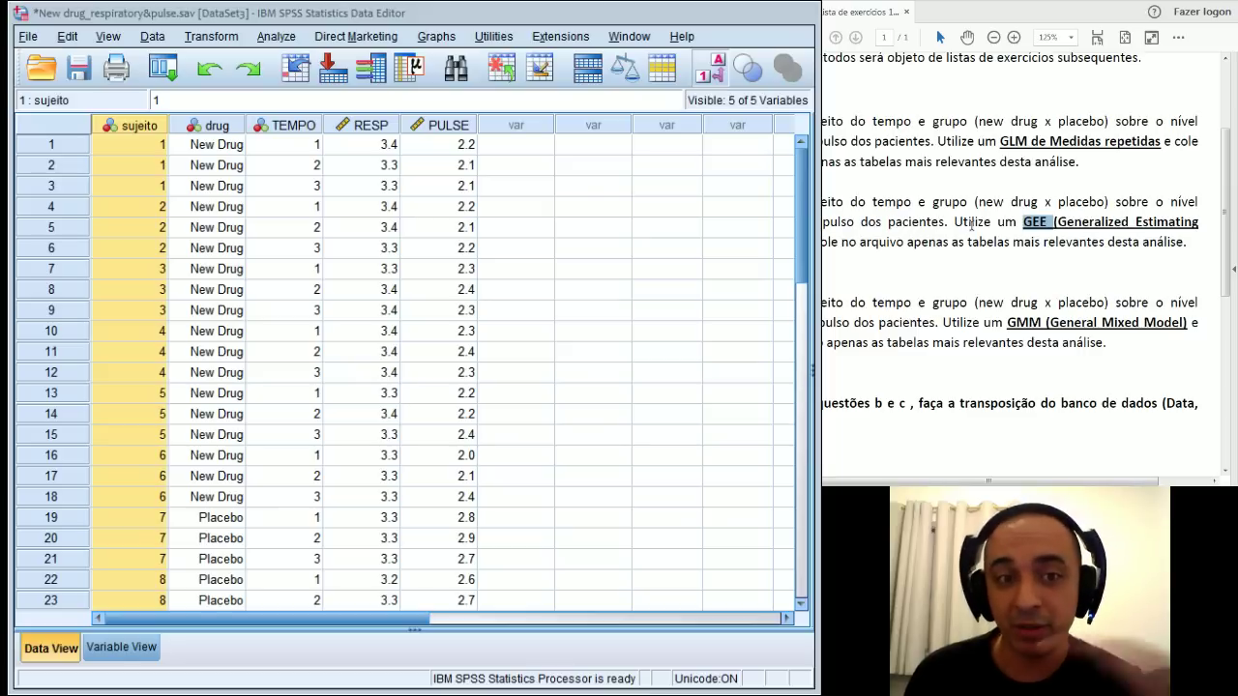
pyautogui.click(1035, 322)
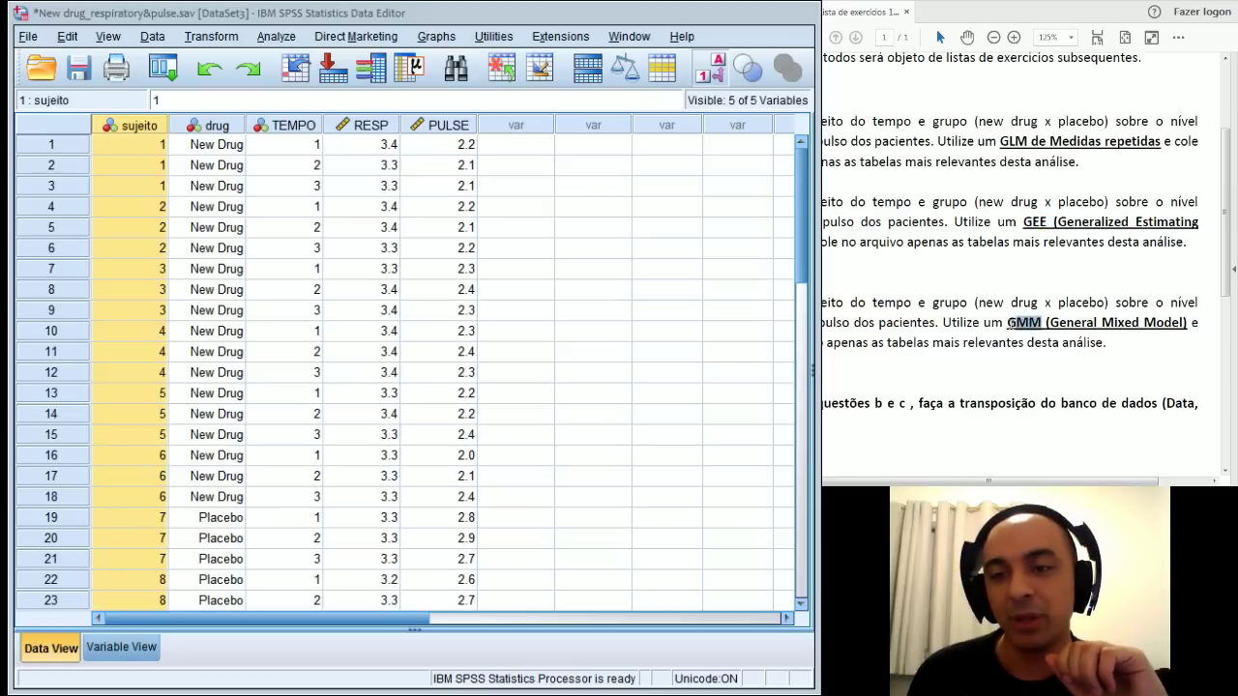
# Step: Highlight the GLM, GEE and GMM method names across the exercise questions to compare the three repeated-measures approaches
pyautogui.doubleClick(1016, 323)
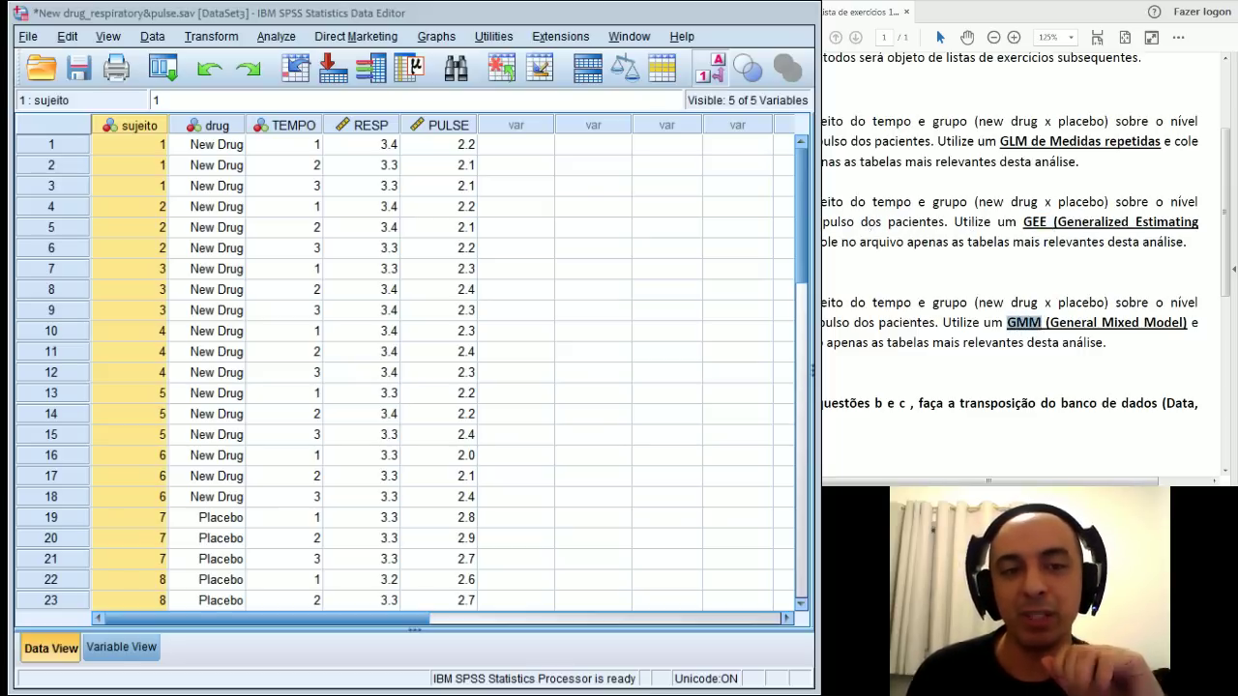
pyautogui.moveTo(381, 131)
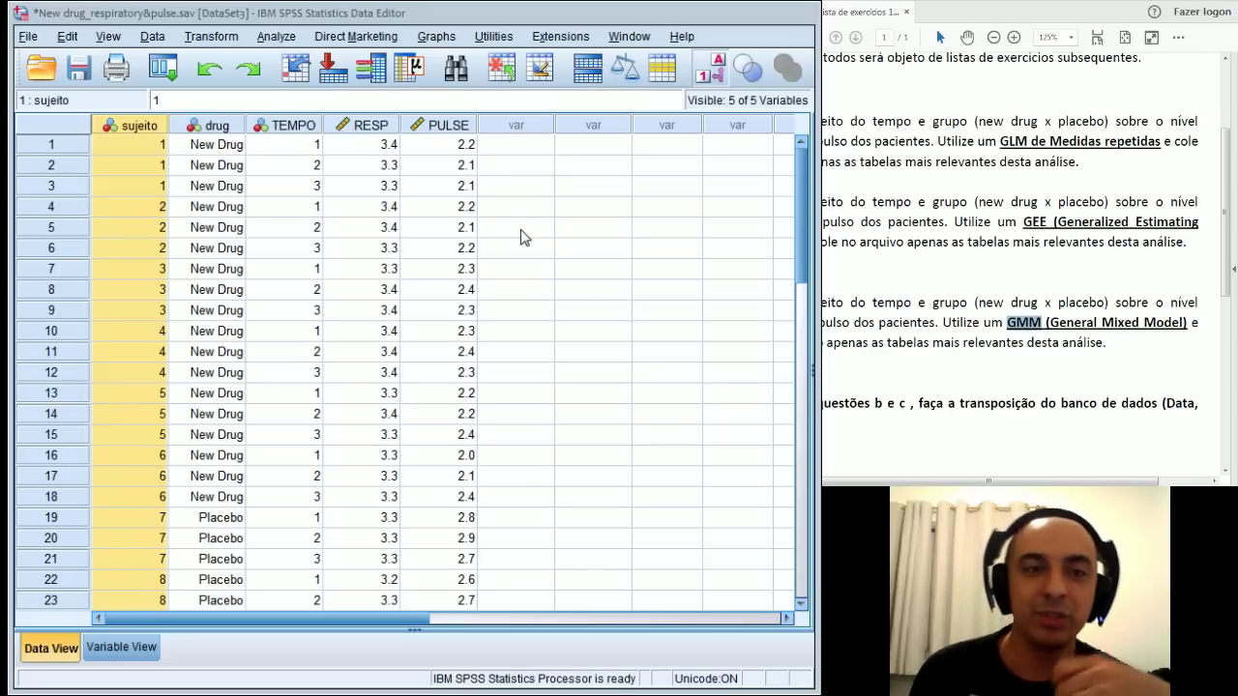
pyautogui.moveTo(998, 141); pyautogui.dragTo(1023, 147)
pyautogui.moveTo(1031, 223); pyautogui.dragTo(1048, 222)
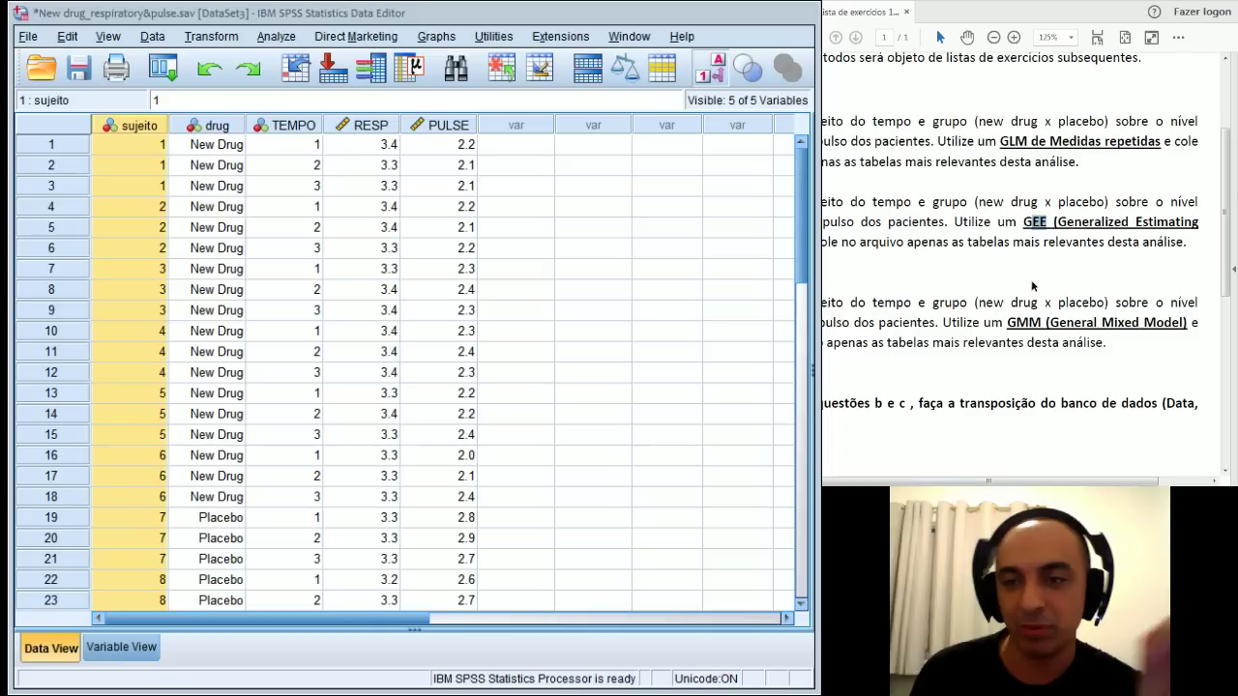
pyautogui.moveTo(1008, 323); pyautogui.dragTo(1029, 323)
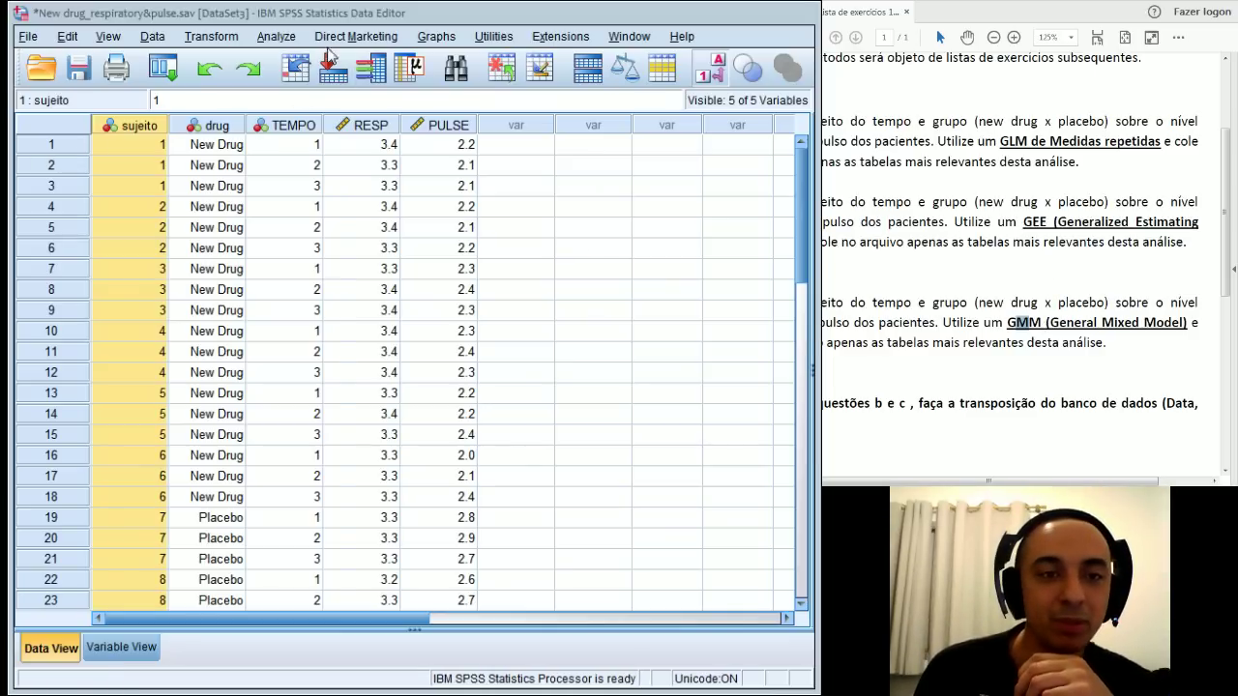
# Step: Start a Linear Mixed Models analysis with sujeito as the subject variable and TEMPO as the repeated variable
pyautogui.click(289, 38)
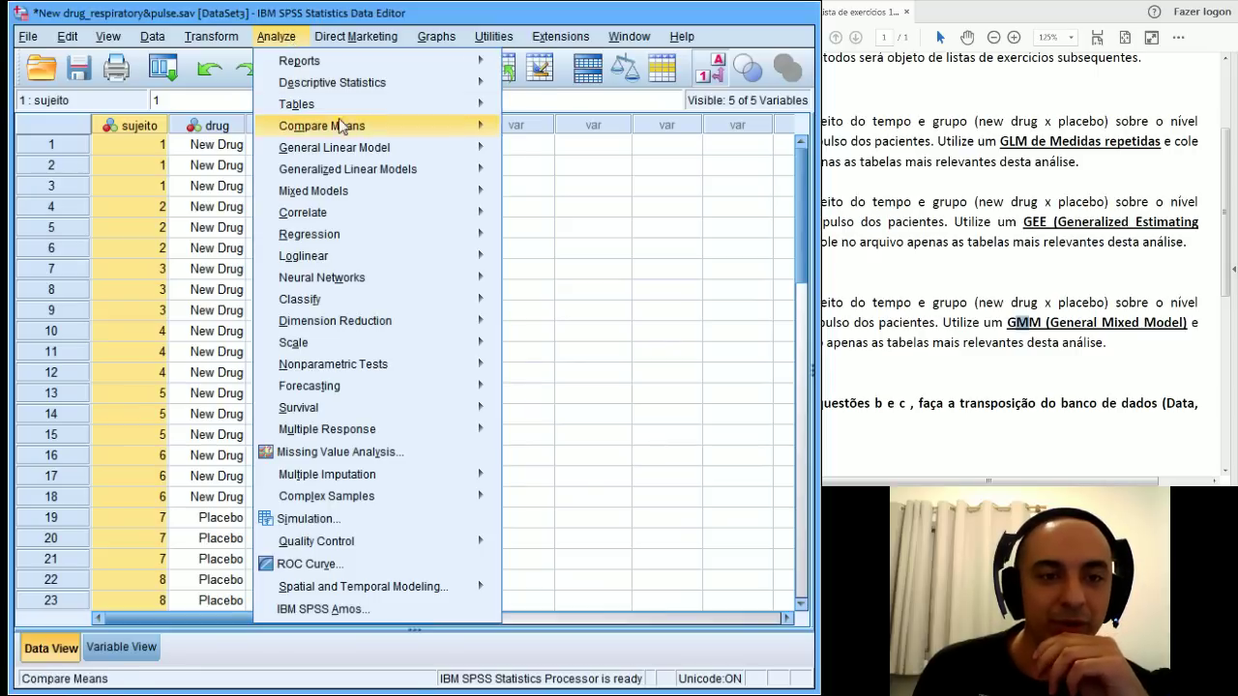
pyautogui.moveTo(375, 190)
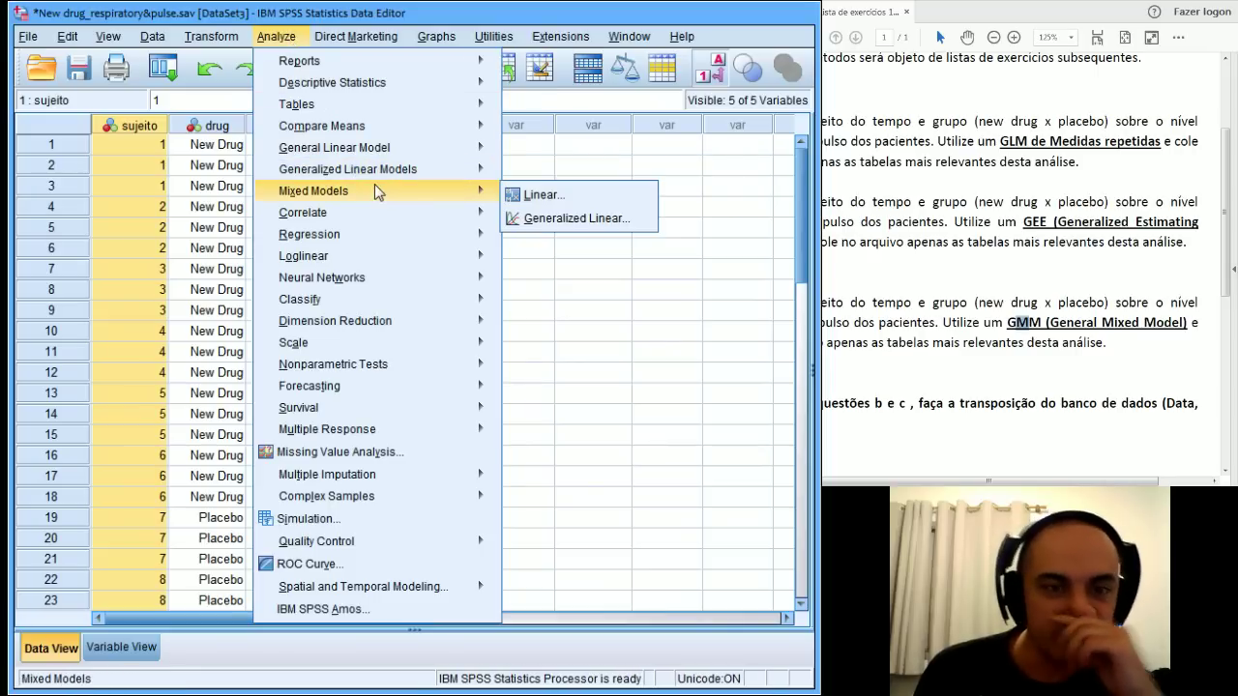
pyautogui.click(537, 198)
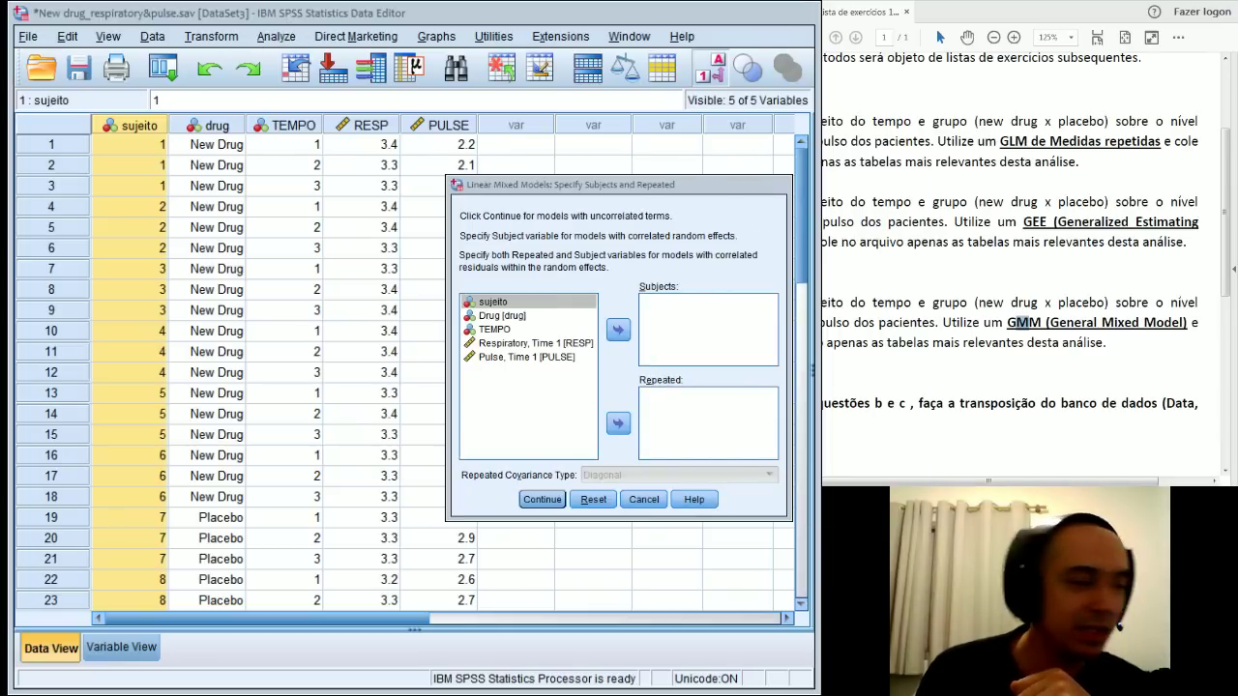
pyautogui.moveTo(619, 185); pyautogui.dragTo(445, 149)
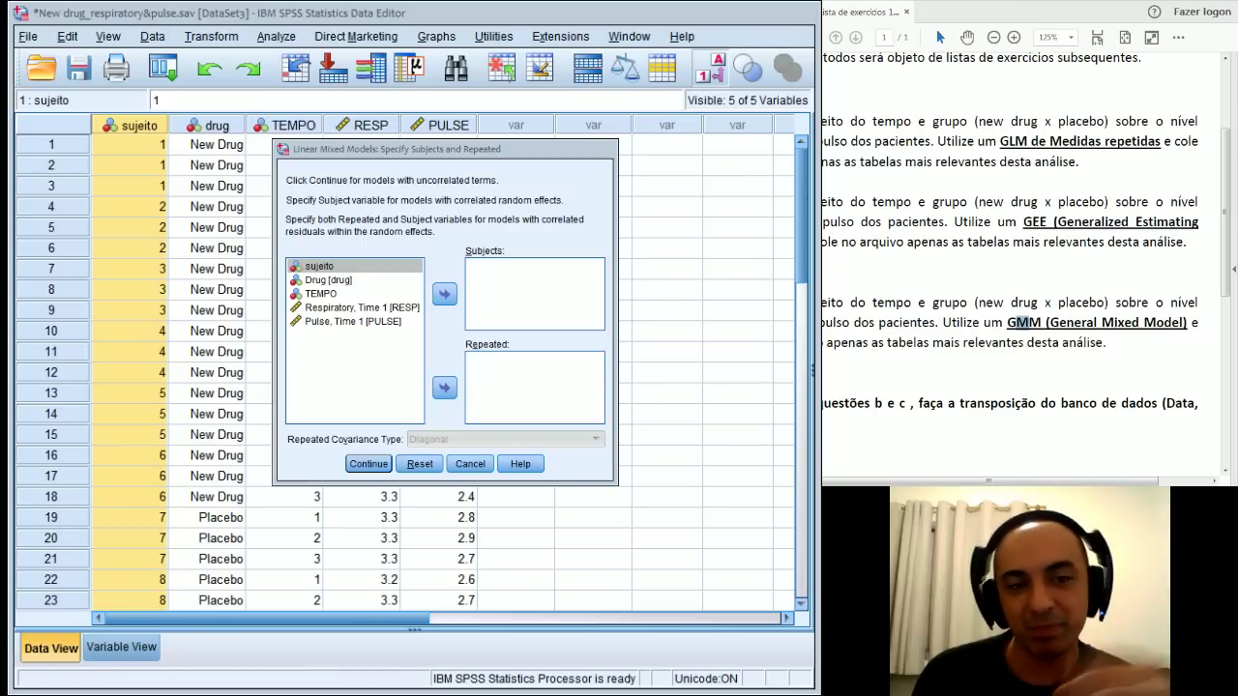
pyautogui.moveTo(445, 149); pyautogui.dragTo(626, 138)
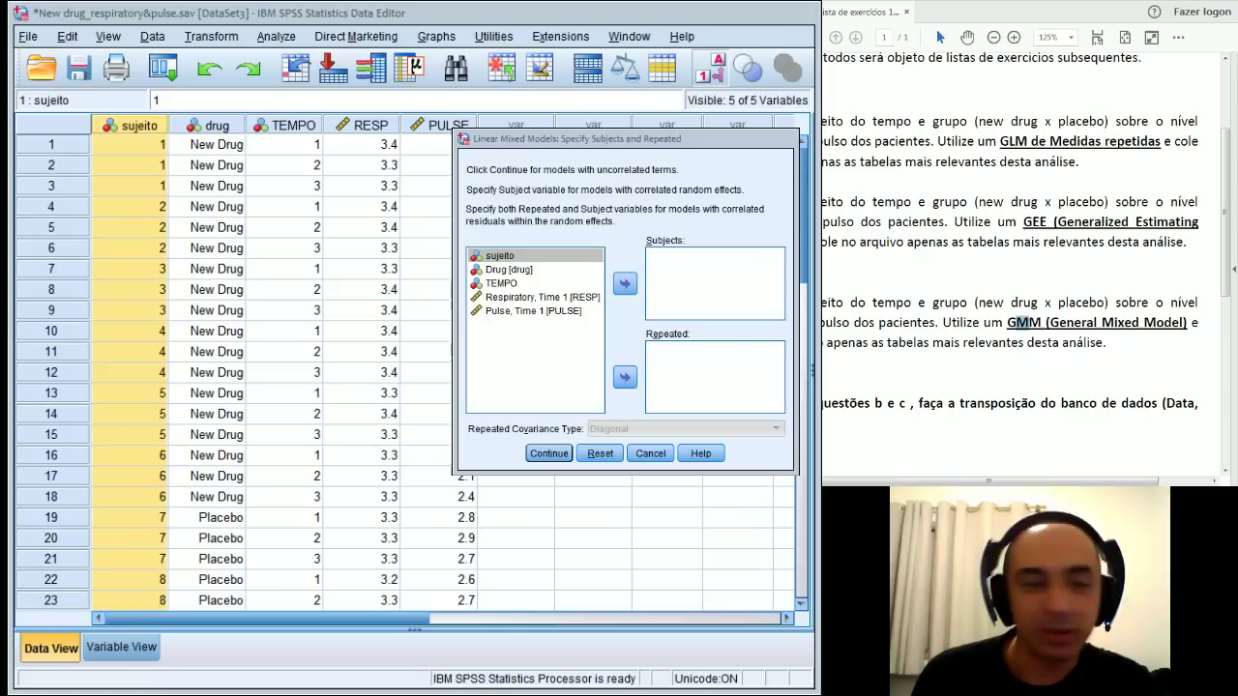
pyautogui.click(519, 257)
pyautogui.click(624, 286)
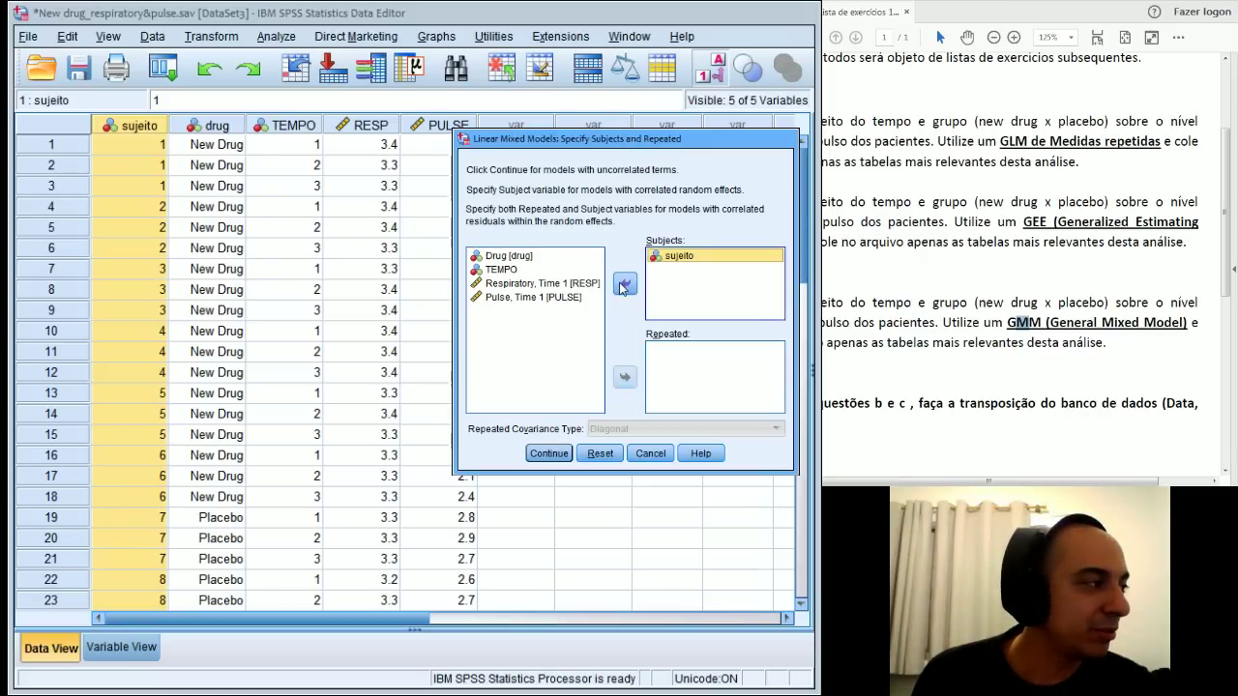
pyautogui.click(513, 270)
pyautogui.click(624, 377)
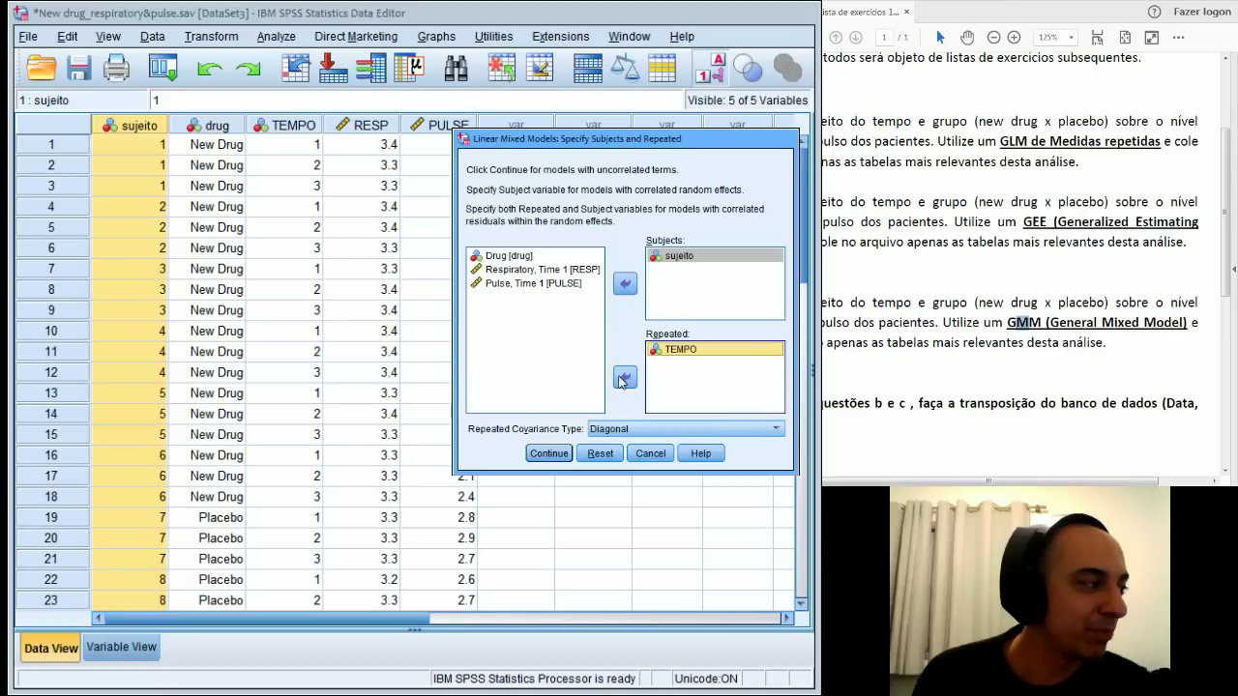
# Step: Set the repeated covariance type to Unstructured and continue to the main Linear Mixed Models setup
pyautogui.click(634, 431)
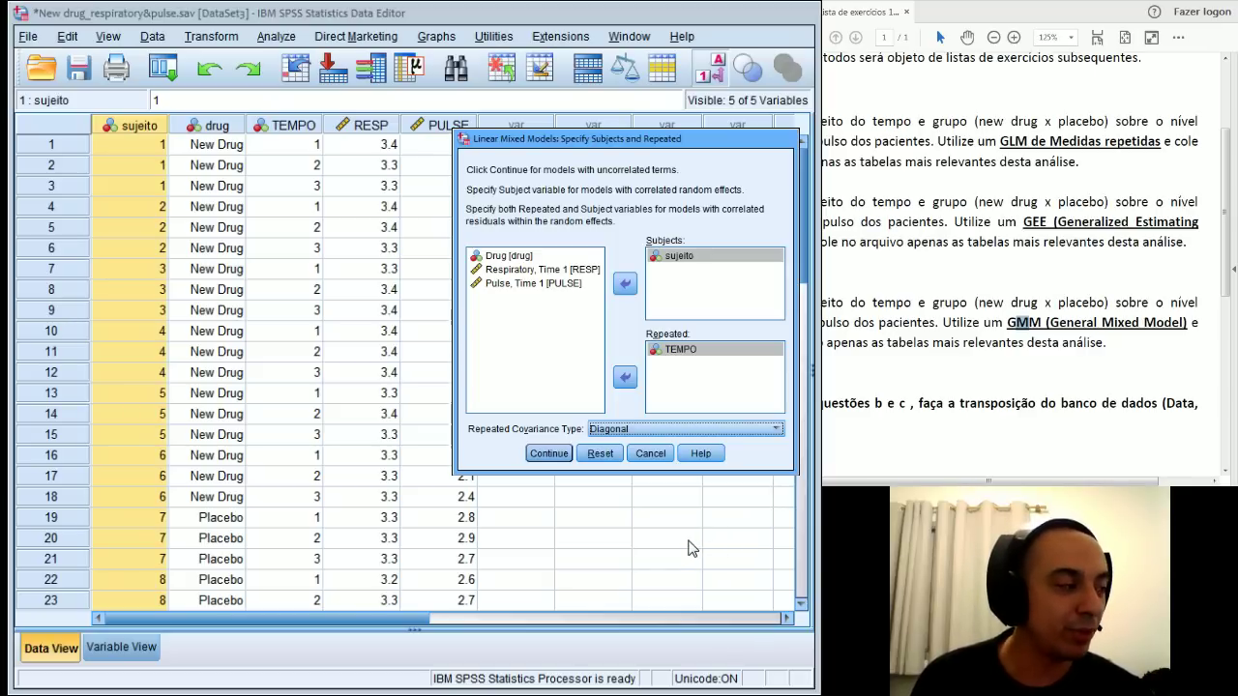
pyautogui.press('u')
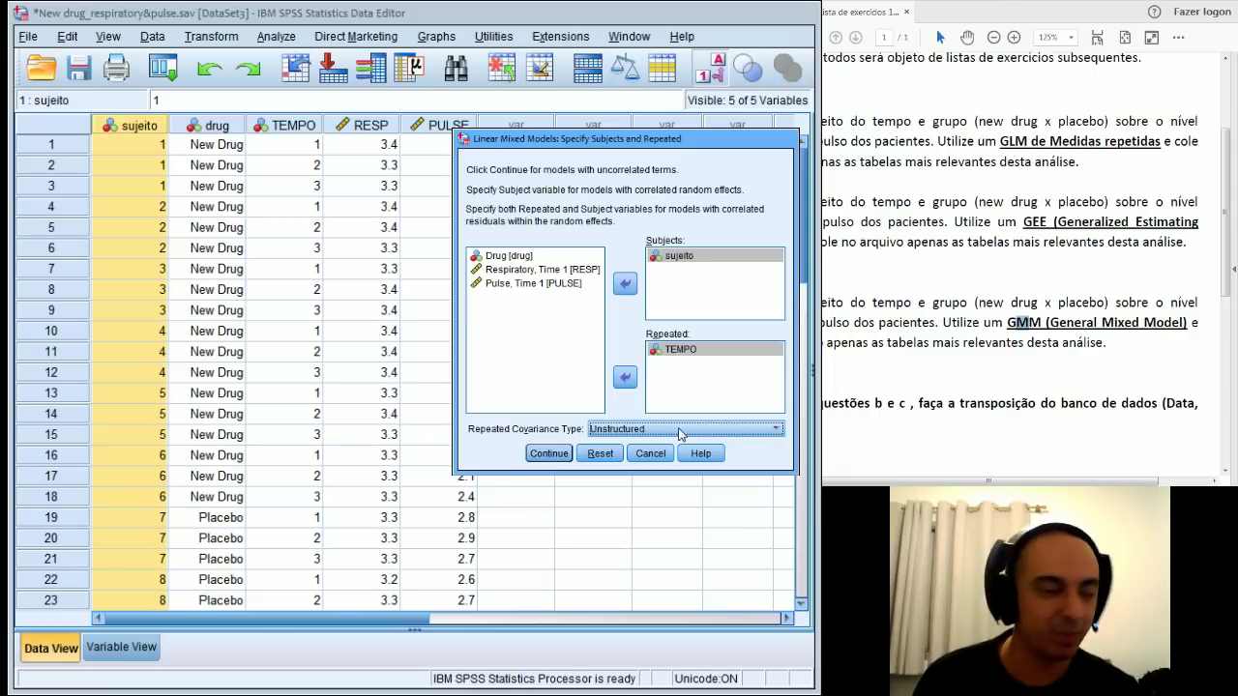
pyautogui.moveTo(455, 473); pyautogui.dragTo(288, 486)
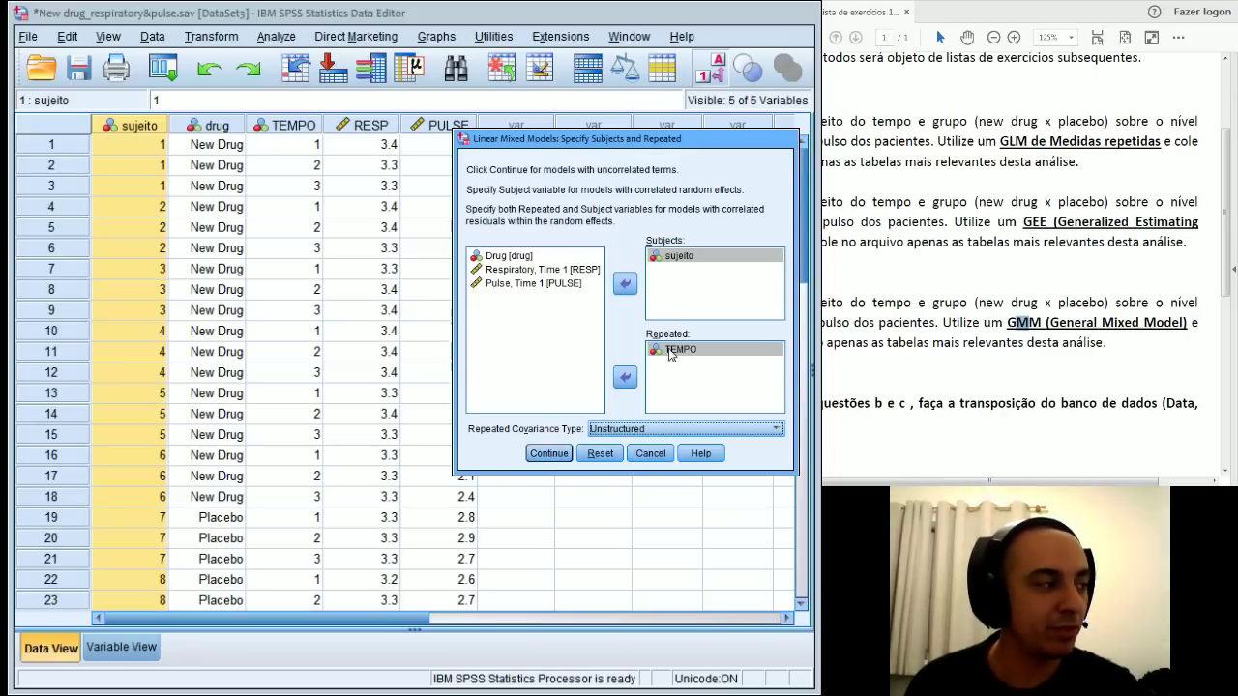
pyautogui.click(548, 453)
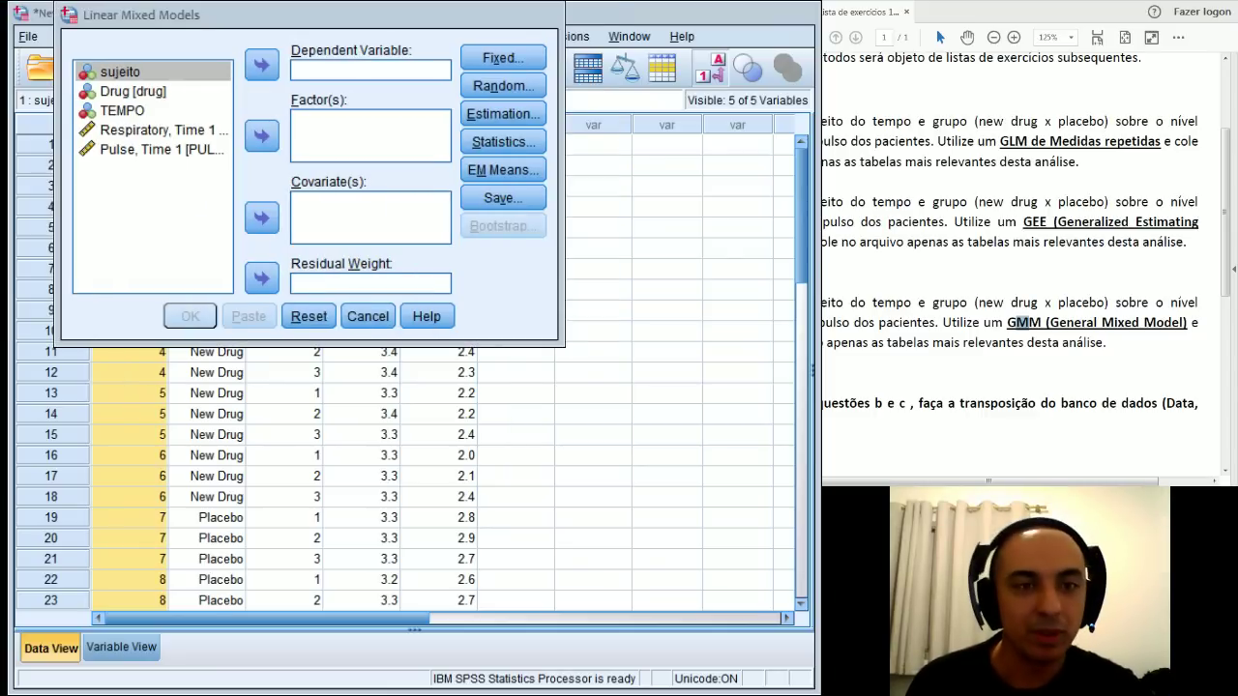
# Step: Assign Respiratory, Time 1 as the dependent variable and Drug and TEMPO as the factors of the mixed model
pyautogui.moveTo(290, 15); pyautogui.dragTo(403, 105)
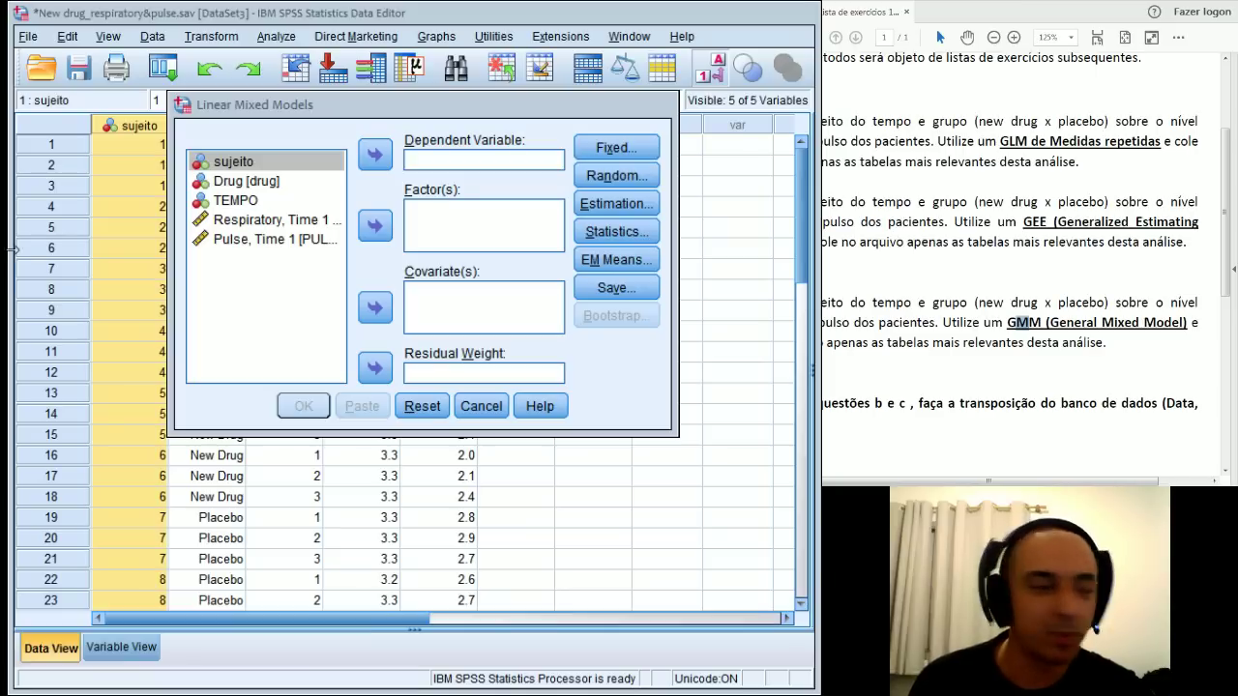
pyautogui.click(301, 219)
pyautogui.click(375, 154)
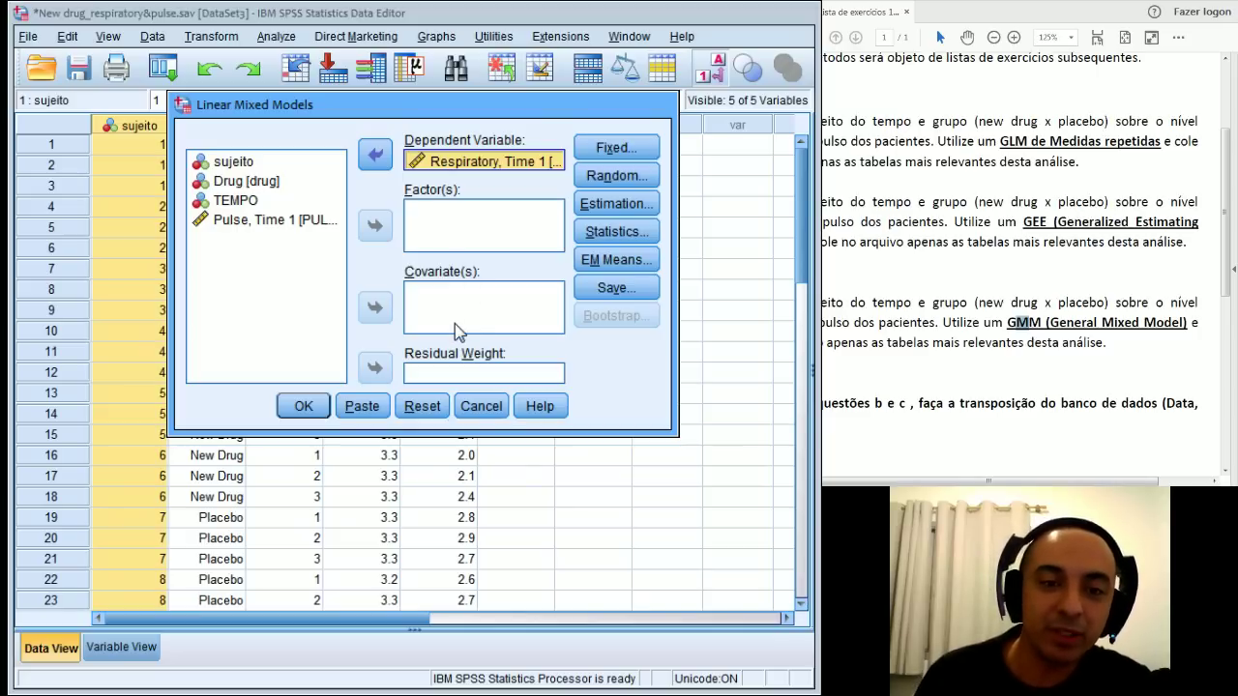
pyautogui.click(423, 225)
pyautogui.click(247, 181)
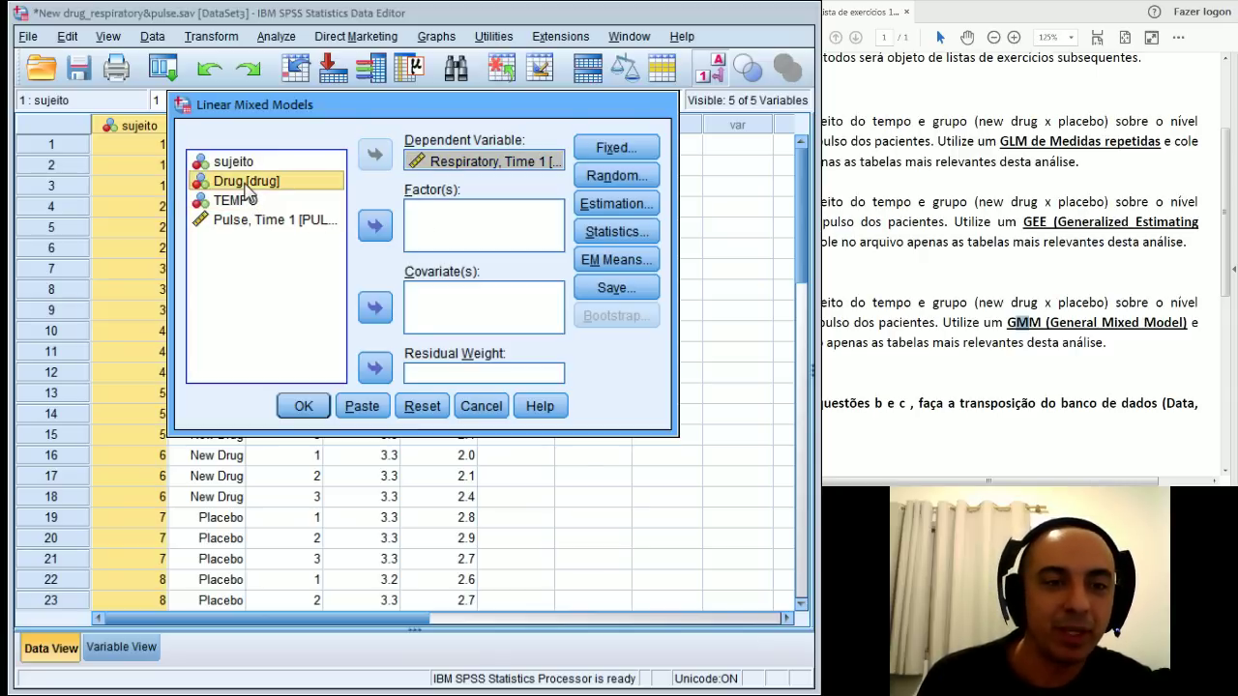
pyautogui.click(376, 226)
pyautogui.click(254, 184)
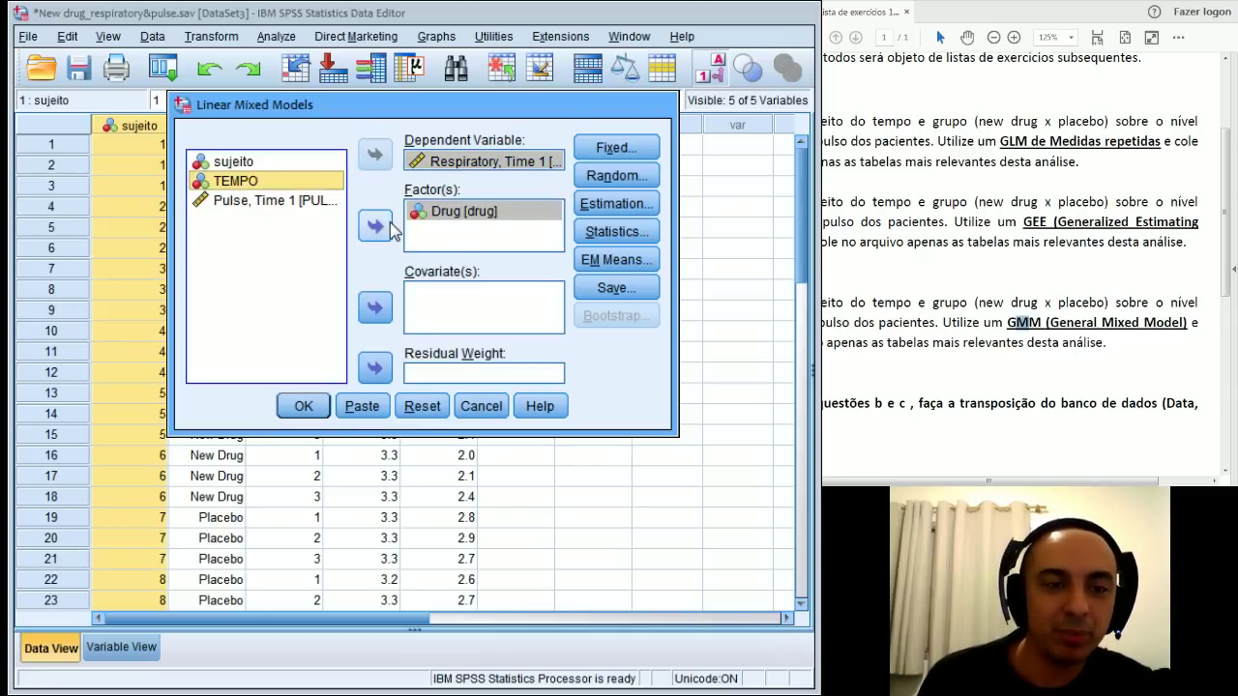
pyautogui.doubleClick(253, 184)
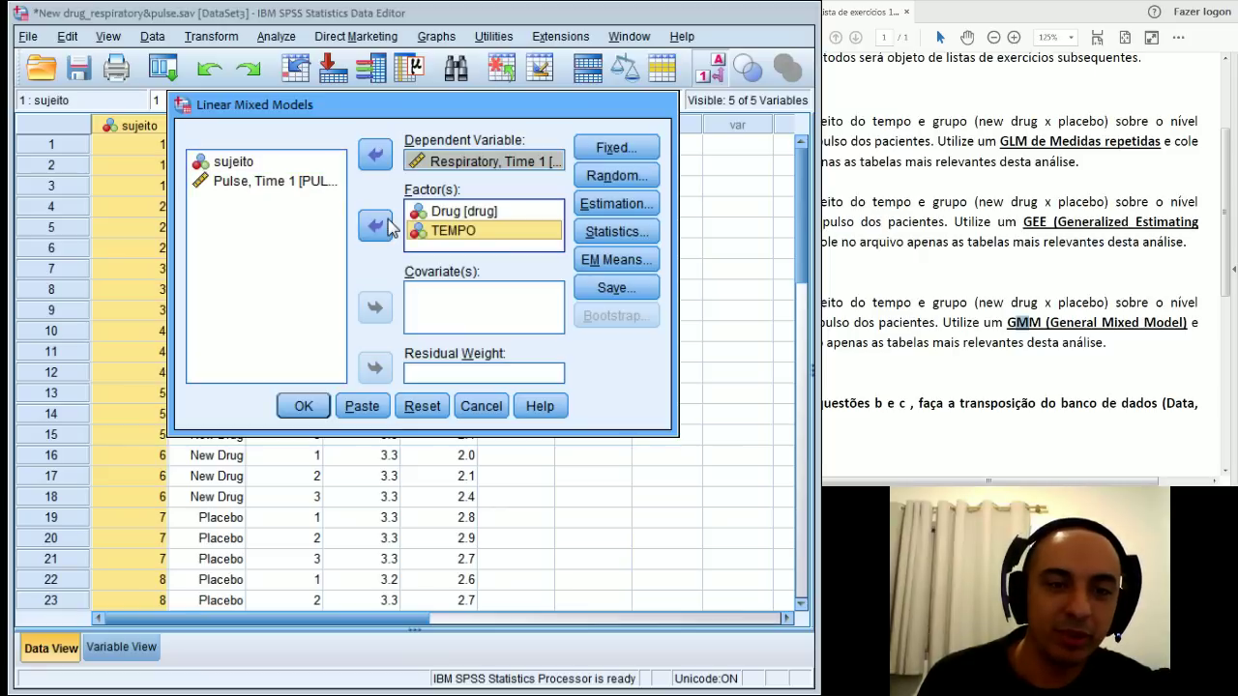
# Step: Point out the unassigned sujeito variable and check the mixed model's Estimation settings
pyautogui.click(237, 165)
pyautogui.click(256, 180)
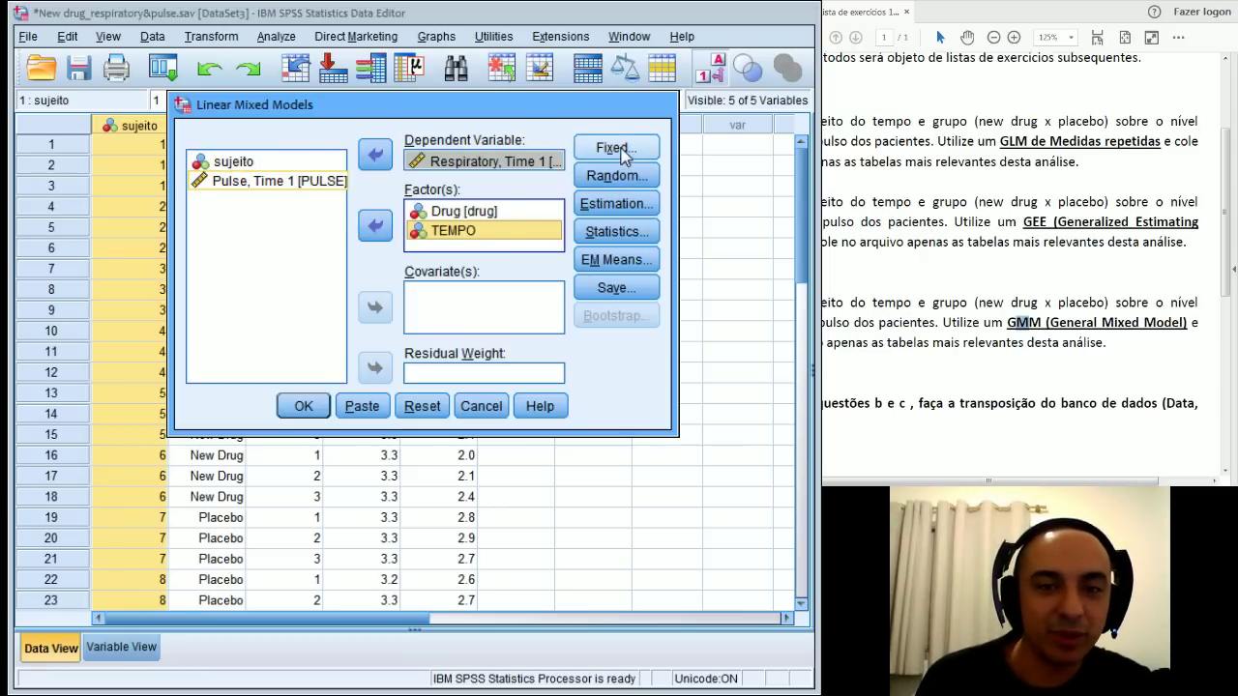
pyautogui.click(237, 163)
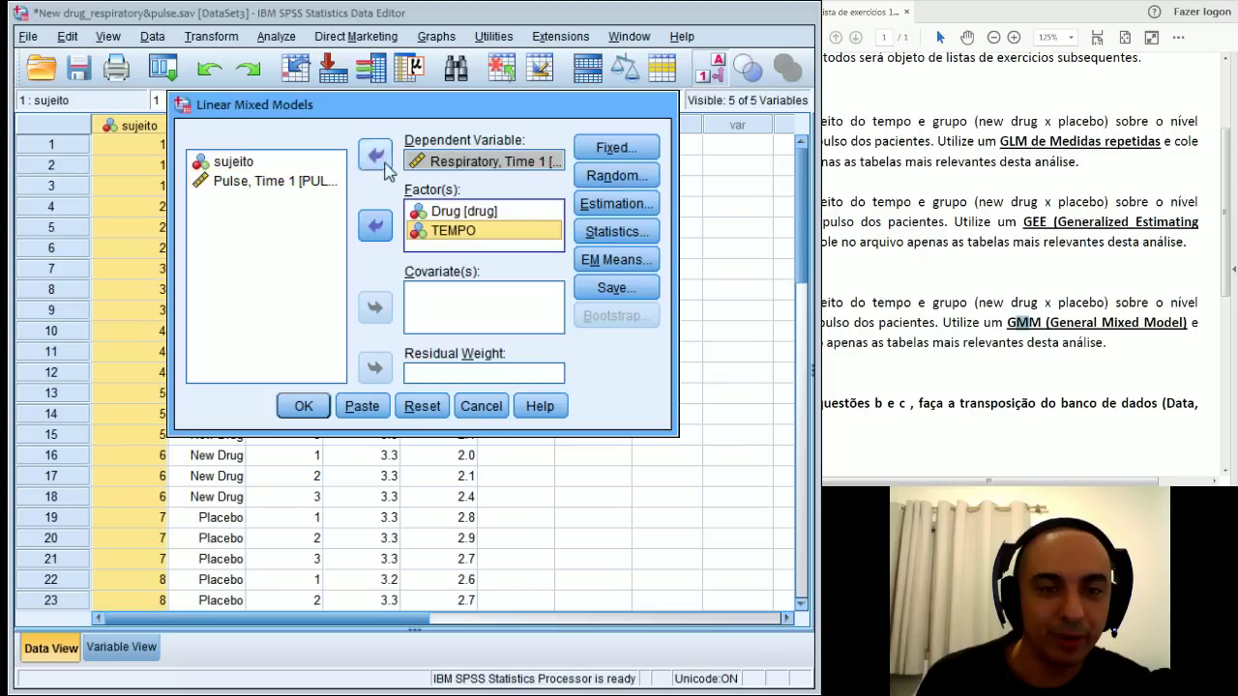
pyautogui.click(248, 164)
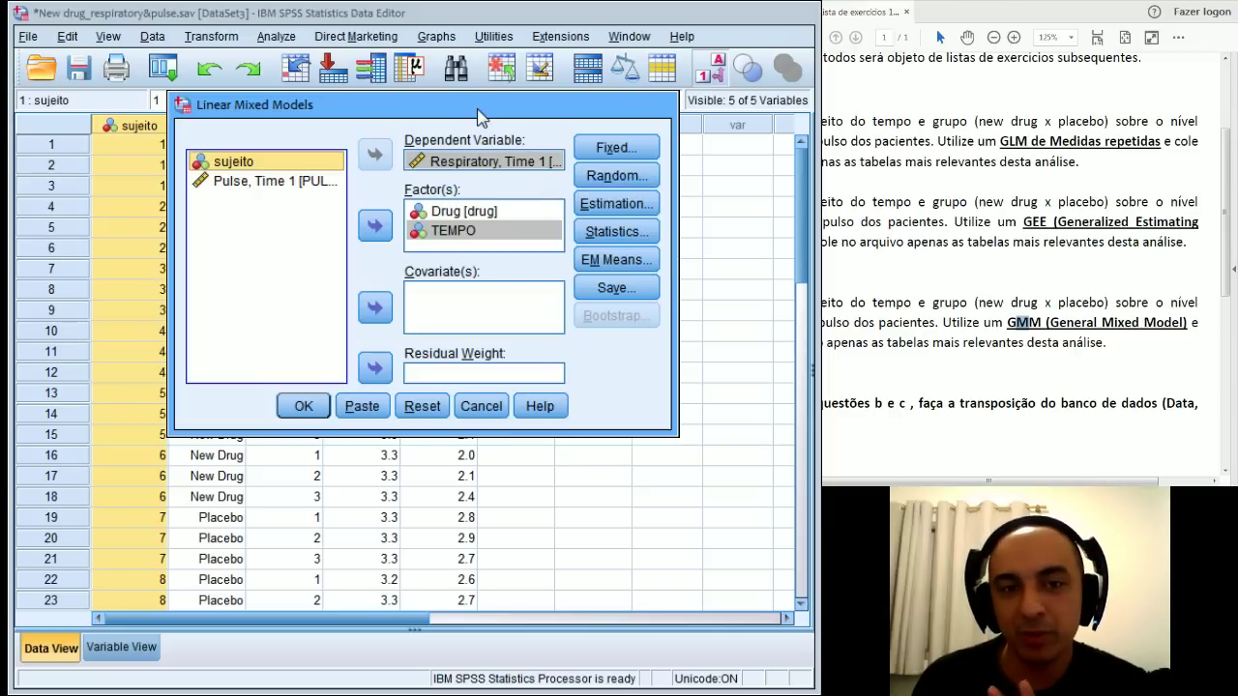
pyautogui.click(607, 211)
pyautogui.click(646, 129)
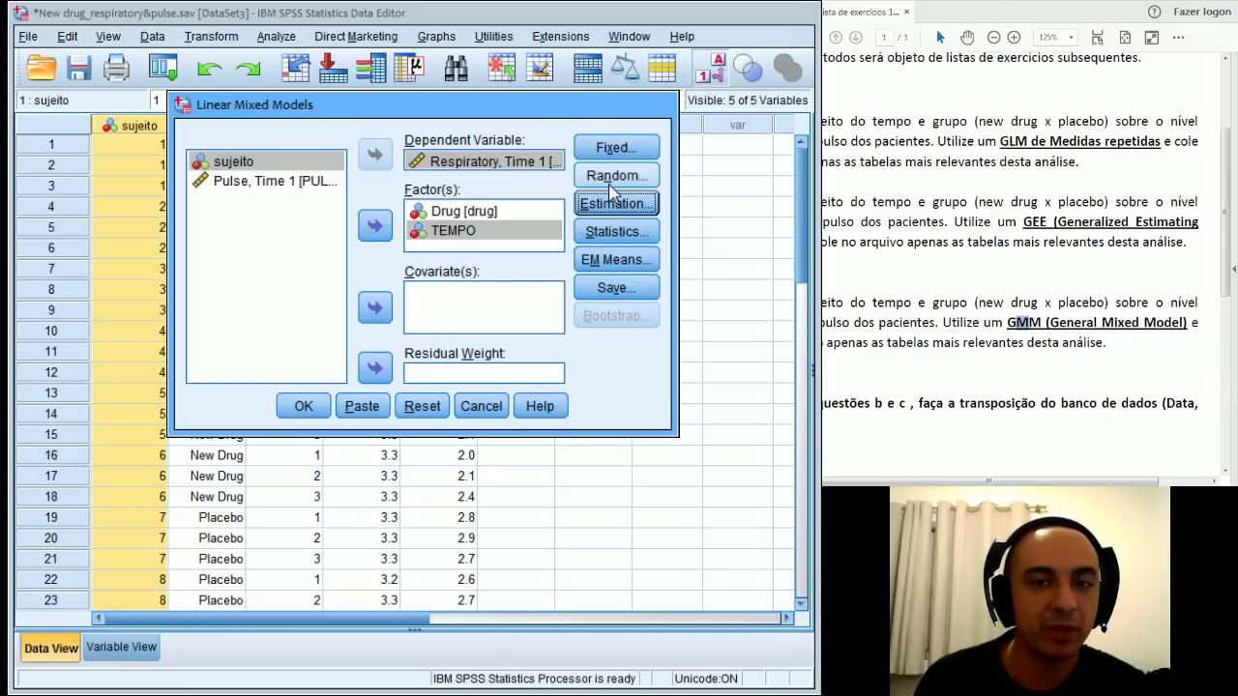
# Step: Request descriptive statistics, parameter estimates and covariances of parameter estimates for the mixed model, and check the EM Means settings
pyautogui.click(613, 239)
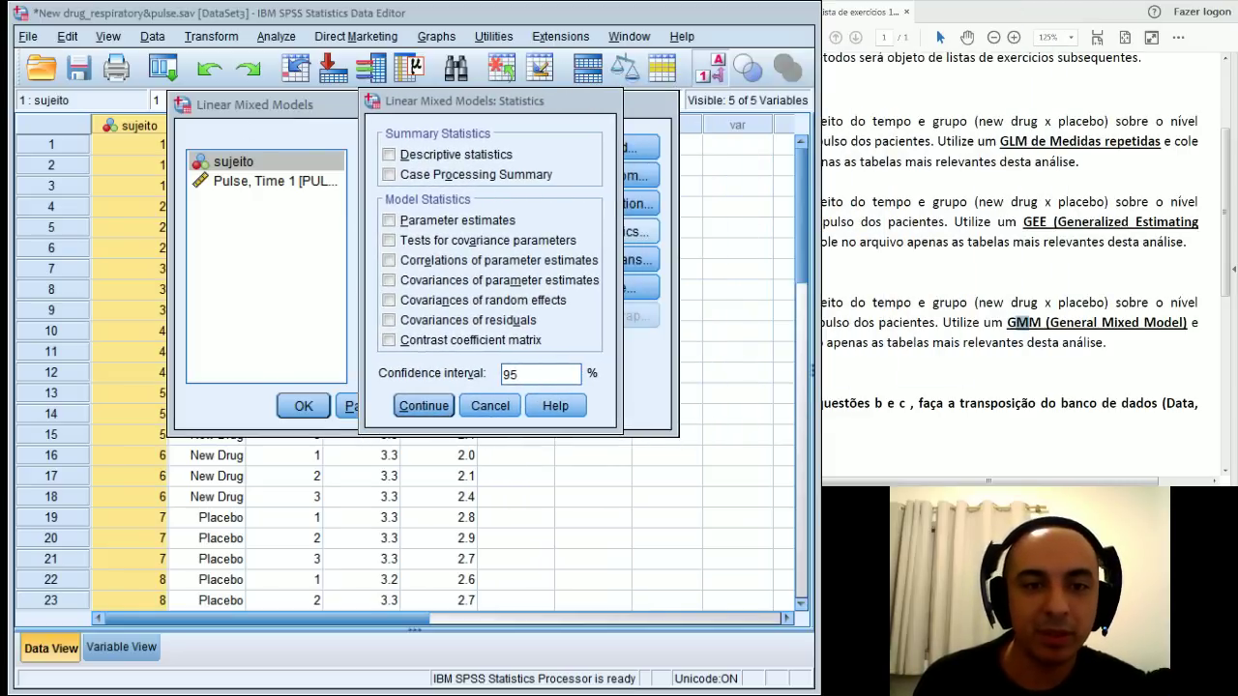
pyautogui.click(486, 156)
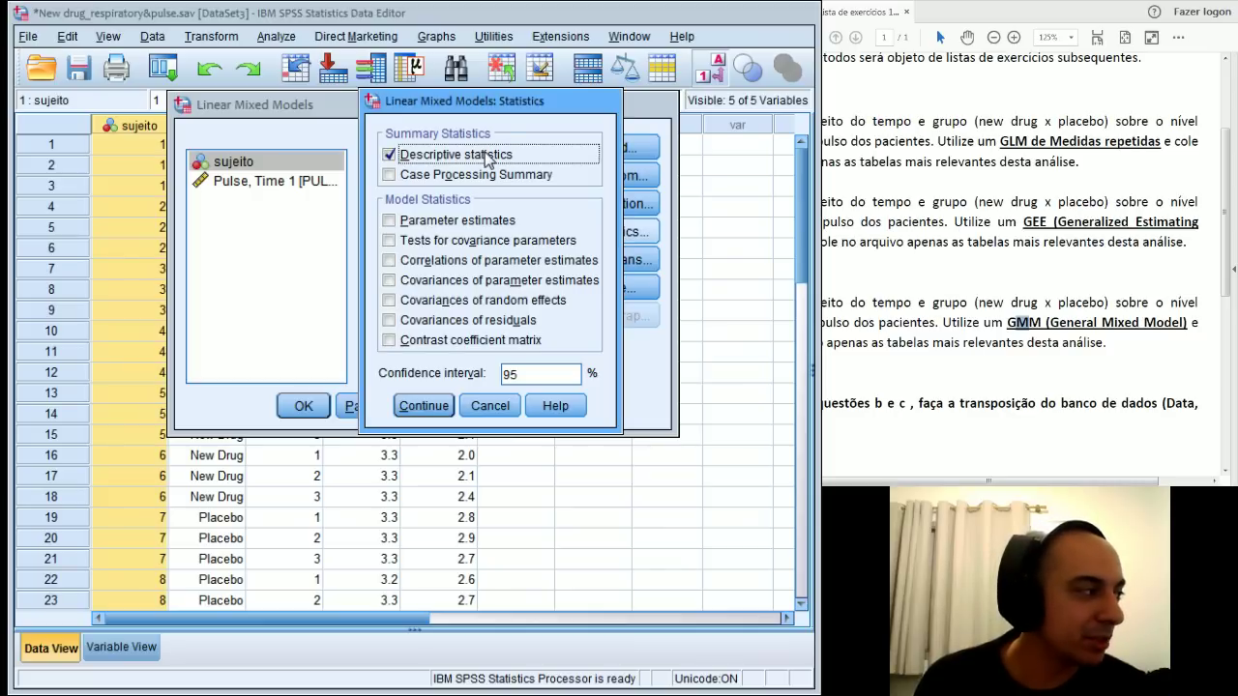
pyautogui.click(461, 225)
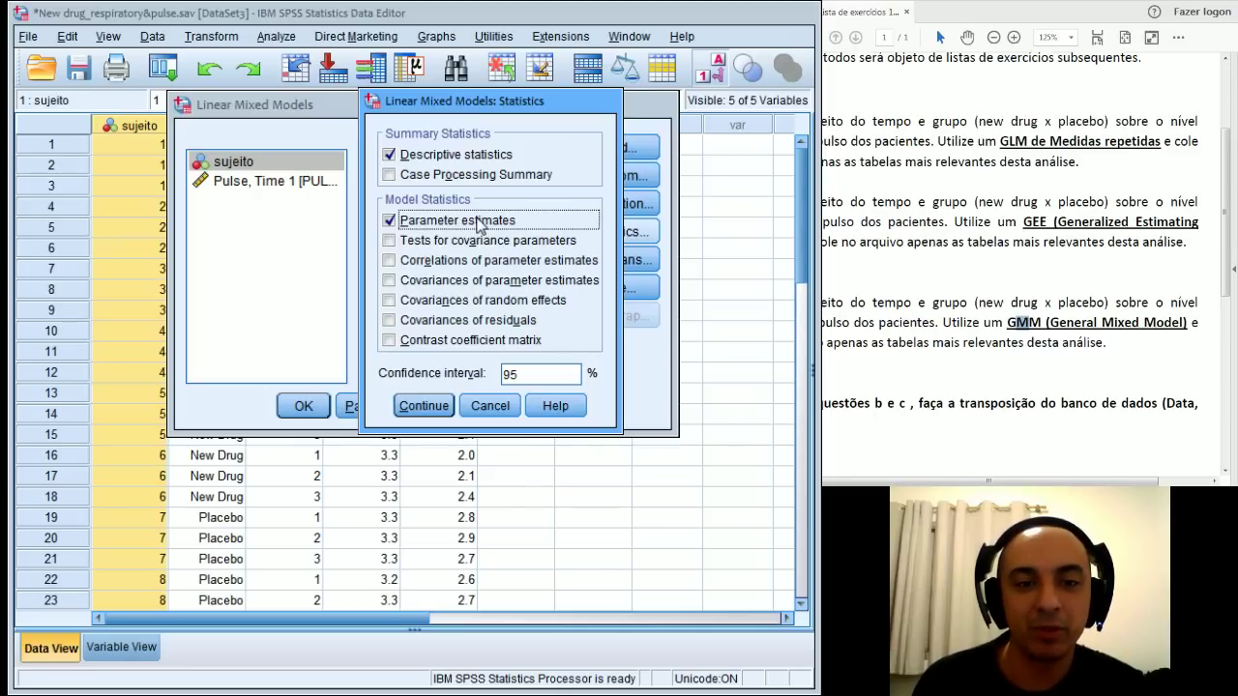
pyautogui.click(530, 283)
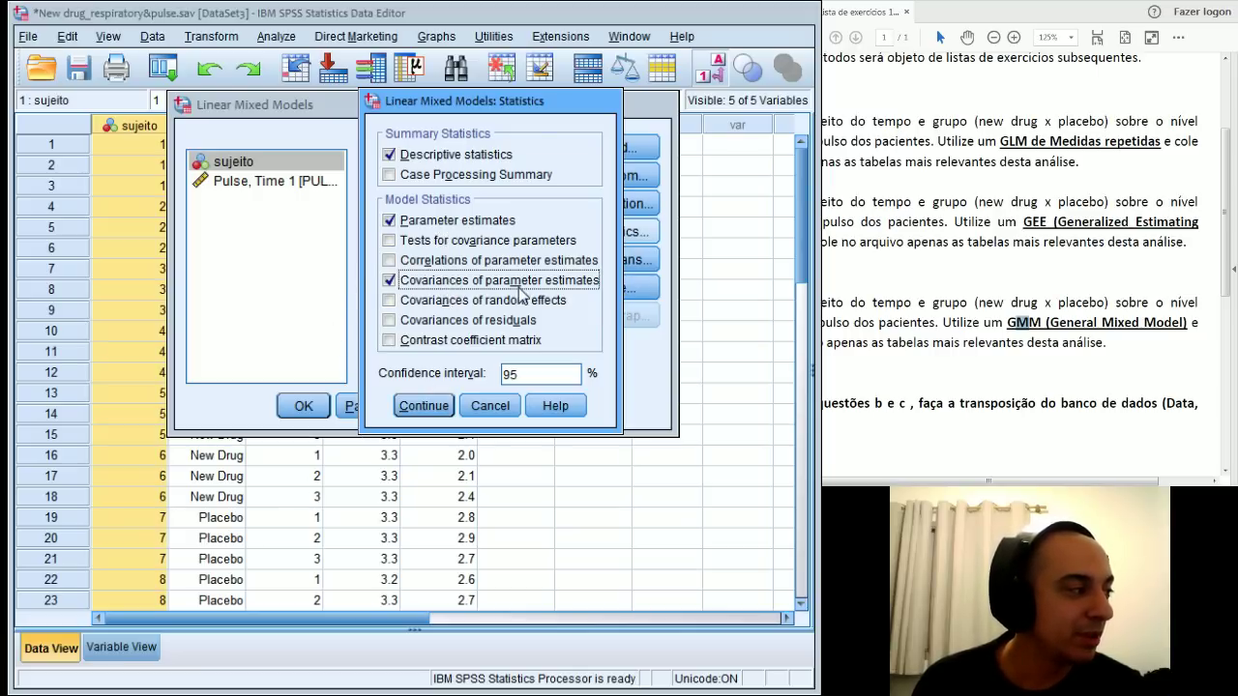
pyautogui.click(422, 406)
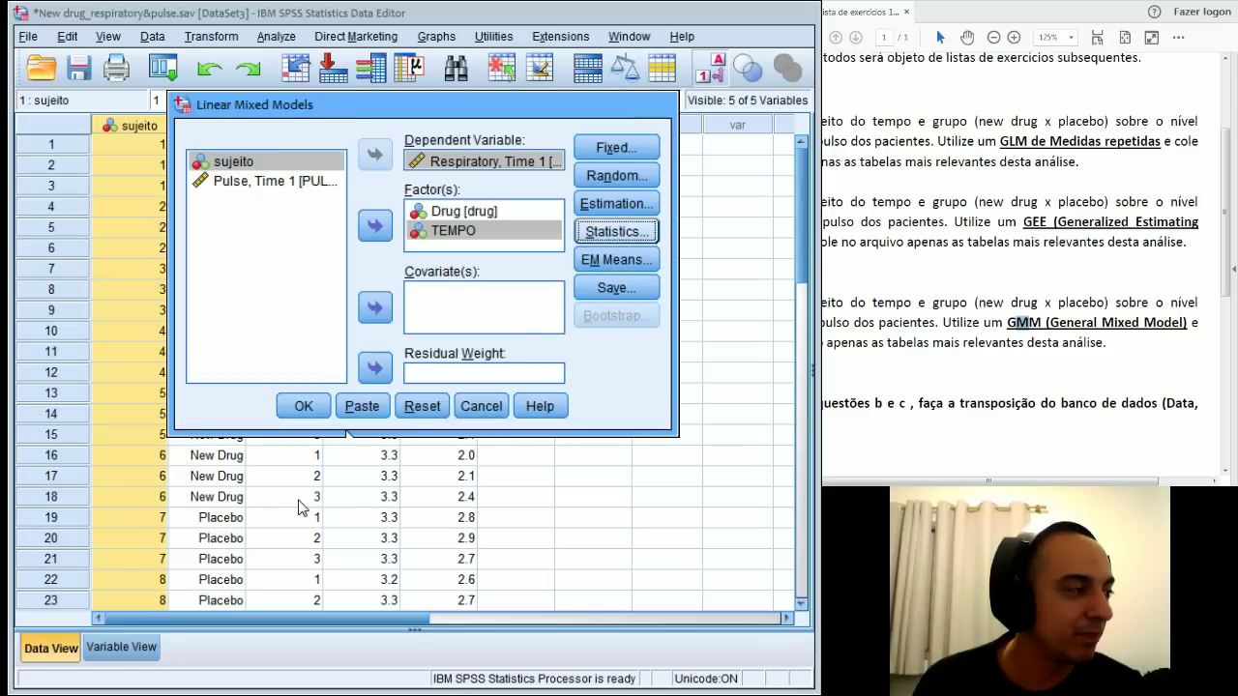
pyautogui.click(610, 261)
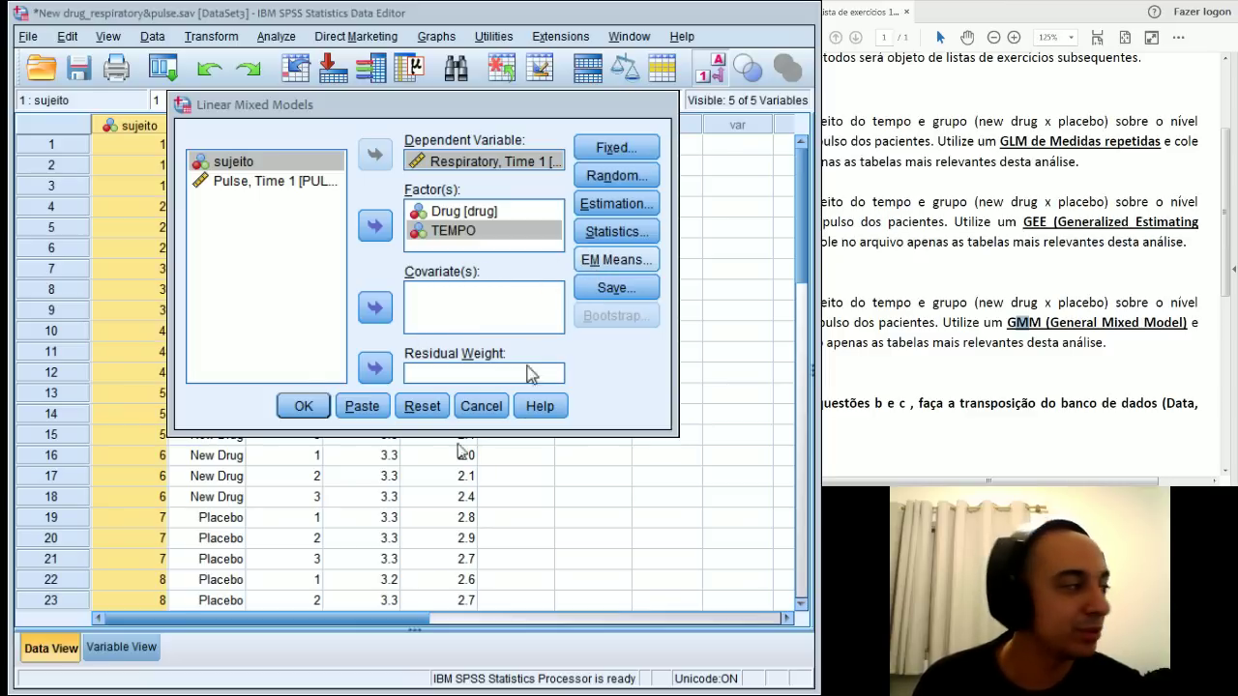
pyautogui.click(371, 582)
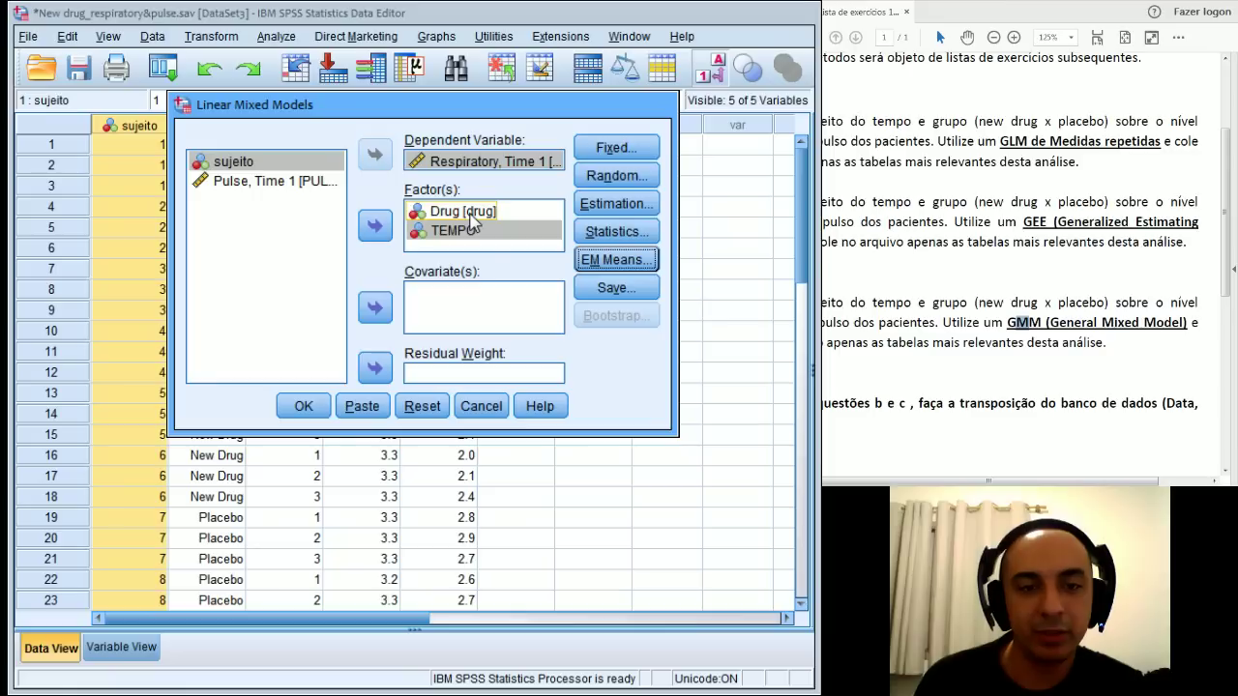
# Step: Add drug and TEMPO as separate main-effect terms to the mixed model's fixed effects
pyautogui.click(594, 152)
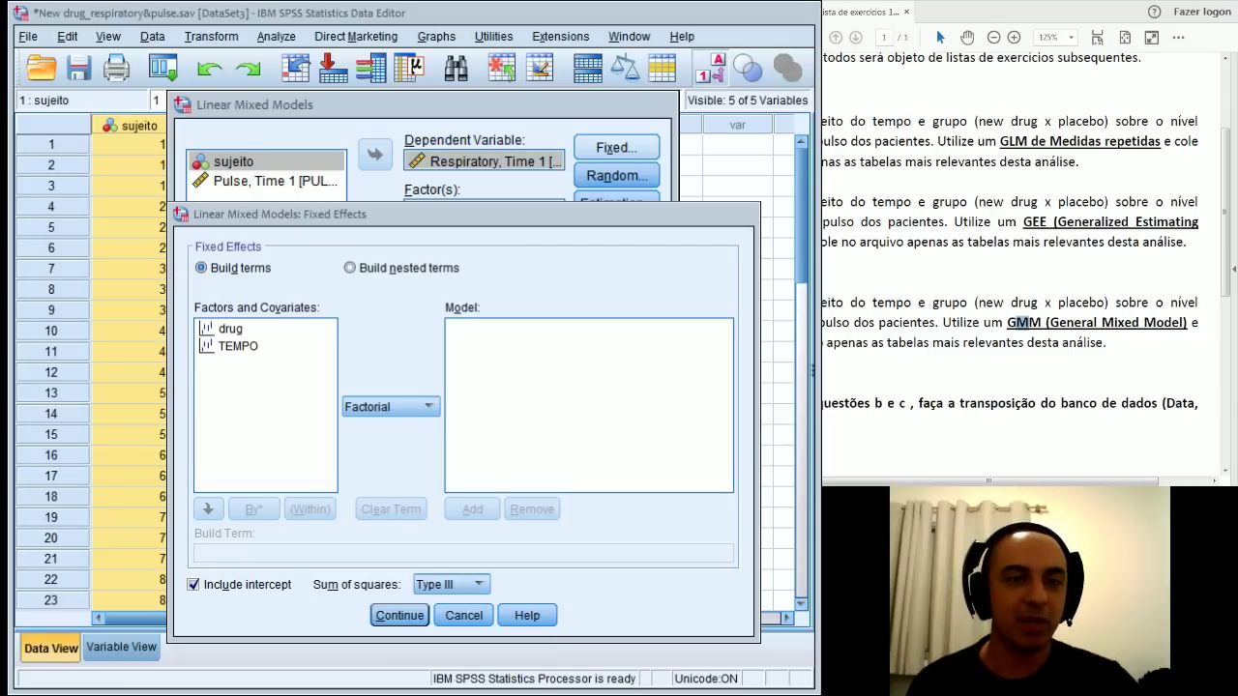
pyautogui.click(438, 220)
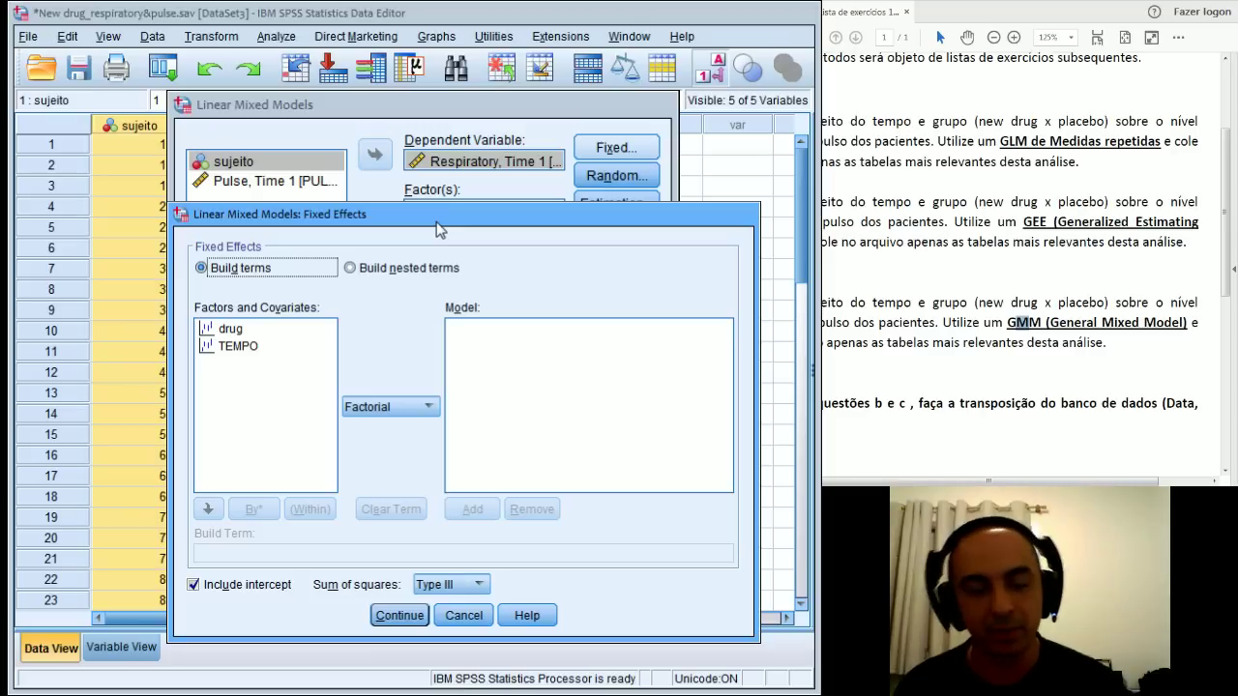
pyautogui.click(245, 330)
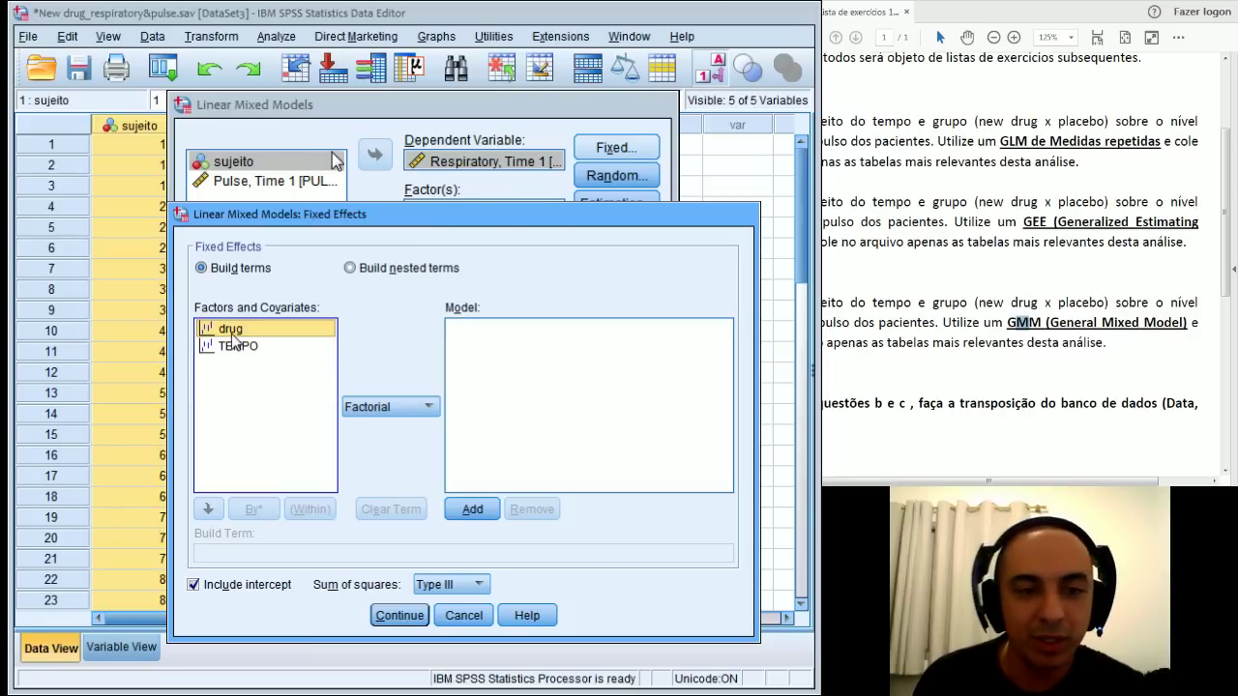
pyautogui.click(472, 510)
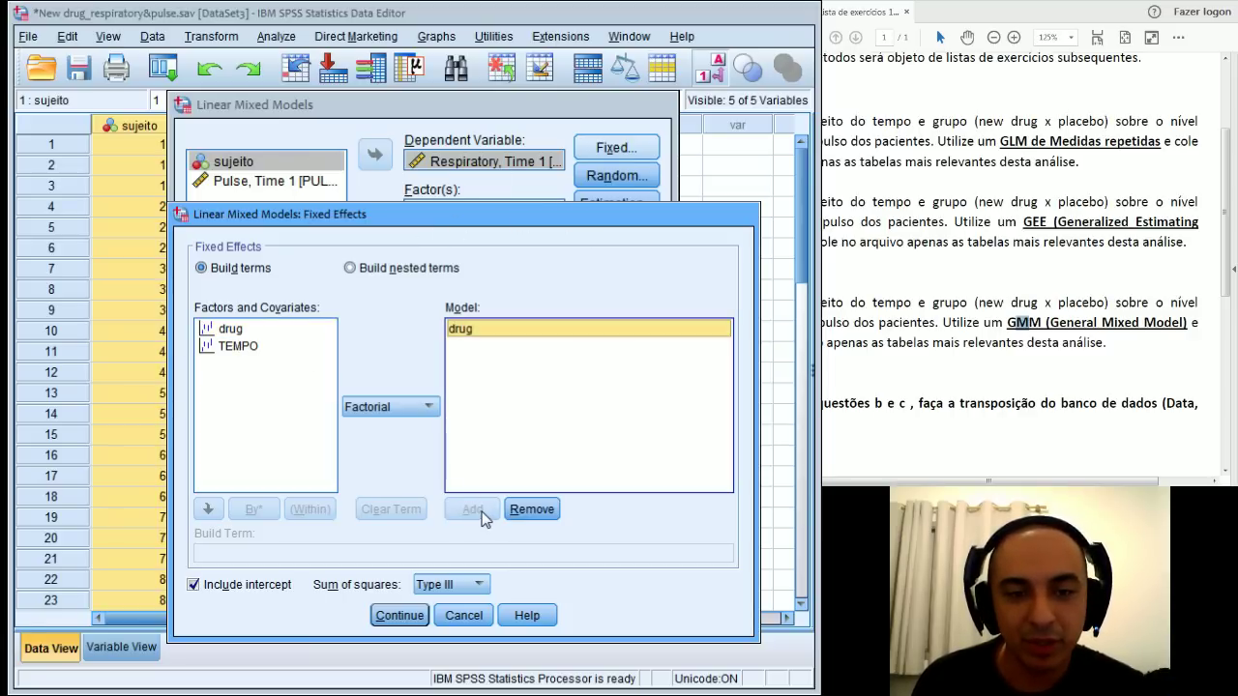
pyautogui.click(270, 348)
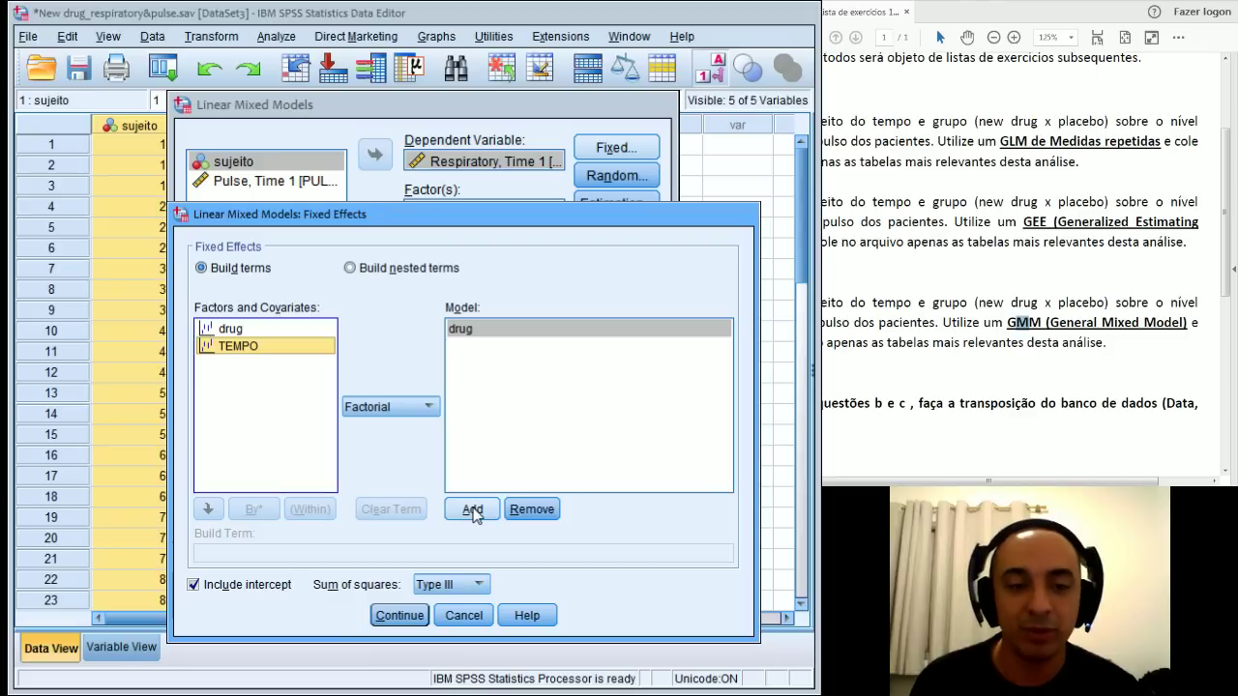
pyautogui.click(472, 510)
# Step: Add the drug*TEMPO interaction term to the fixed effects and accept the fixed-effects model
pyautogui.click(255, 329)
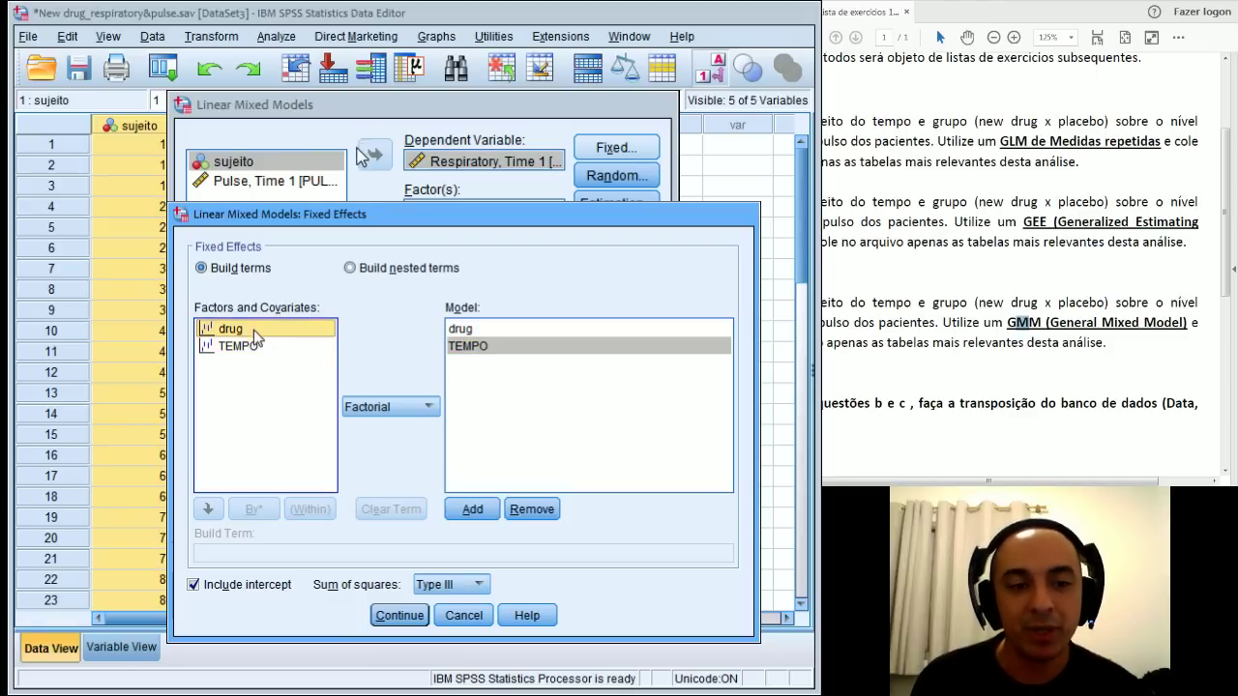
pyautogui.keyDown('shift'); pyautogui.click(256, 347); pyautogui.keyUp('shift')
pyautogui.click(370, 416)
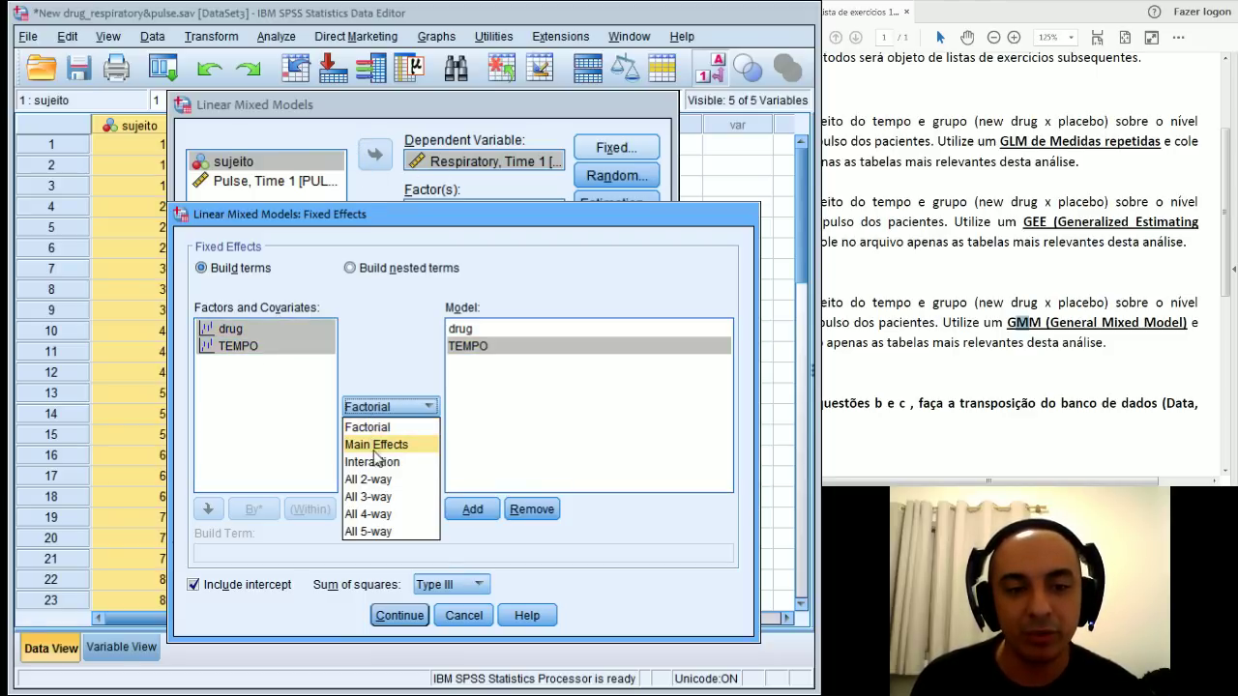
pyautogui.click(377, 459)
pyautogui.click(472, 510)
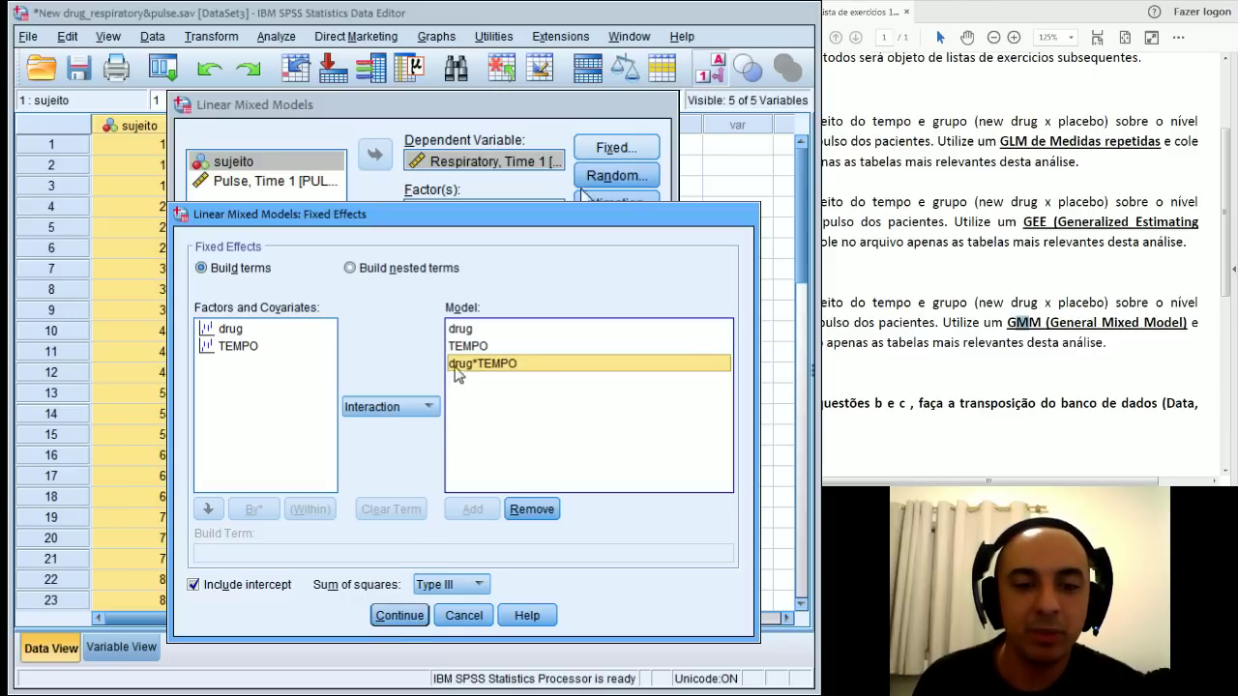
pyautogui.click(397, 616)
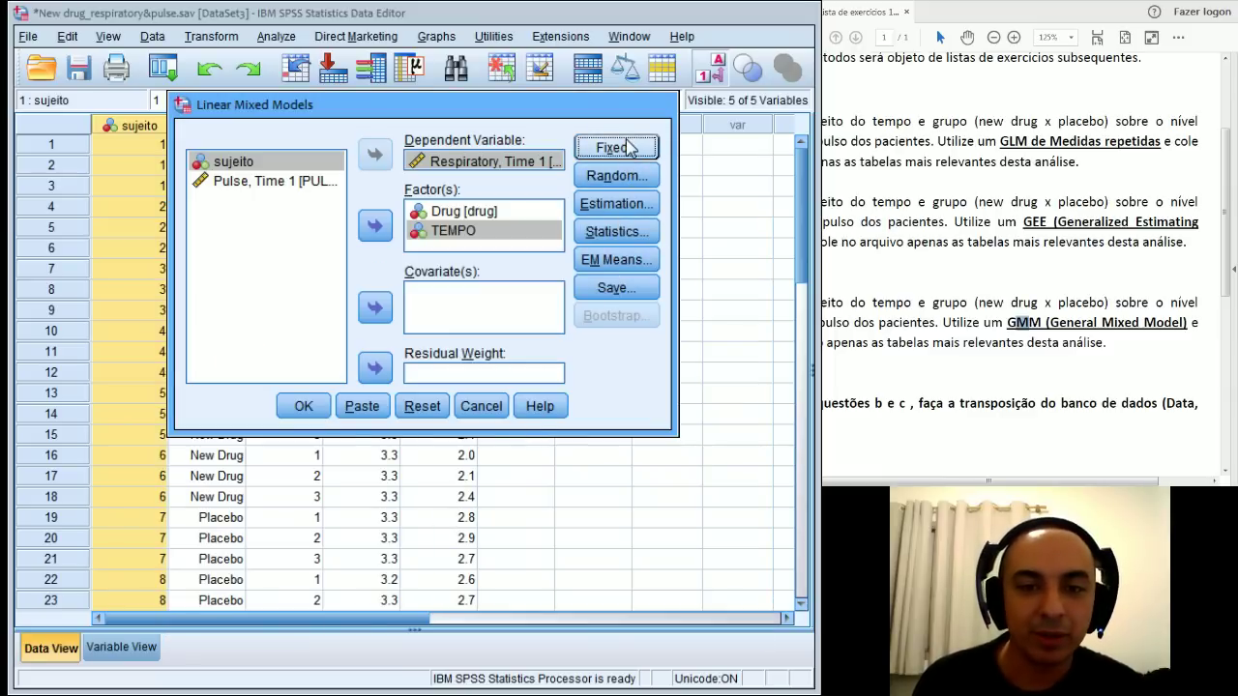
# Step: Display estimated marginal means for drug, TEMPO and drug*TEMPO, comparing main effects with the Bonferroni confidence interval adjustment
pyautogui.click(642, 261)
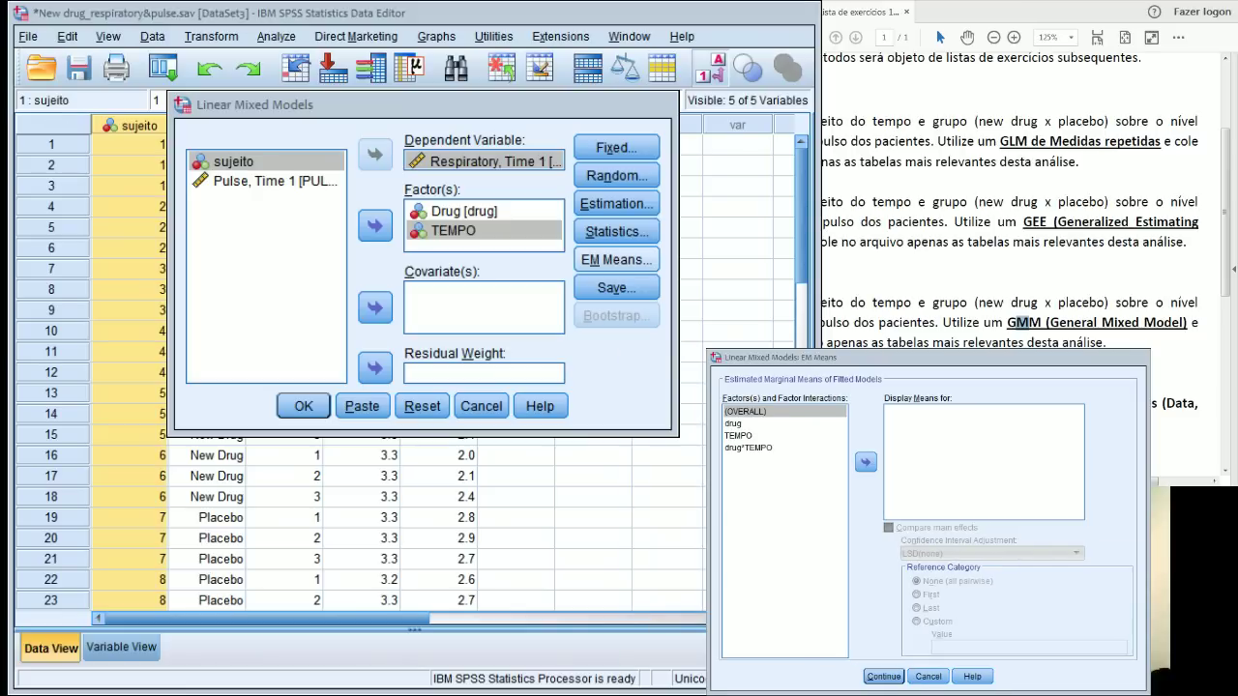
pyautogui.moveTo(899, 358); pyautogui.dragTo(434, 139)
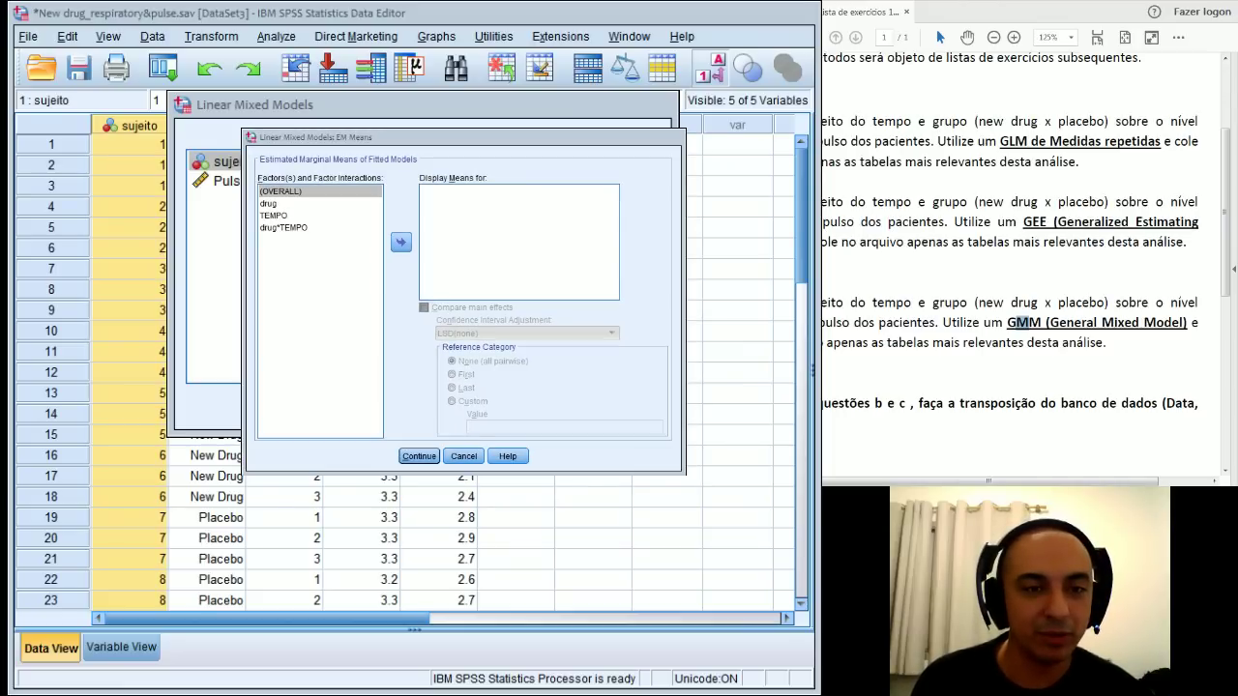
pyautogui.moveTo(269, 203); pyautogui.dragTo(285, 229)
pyautogui.click(400, 241)
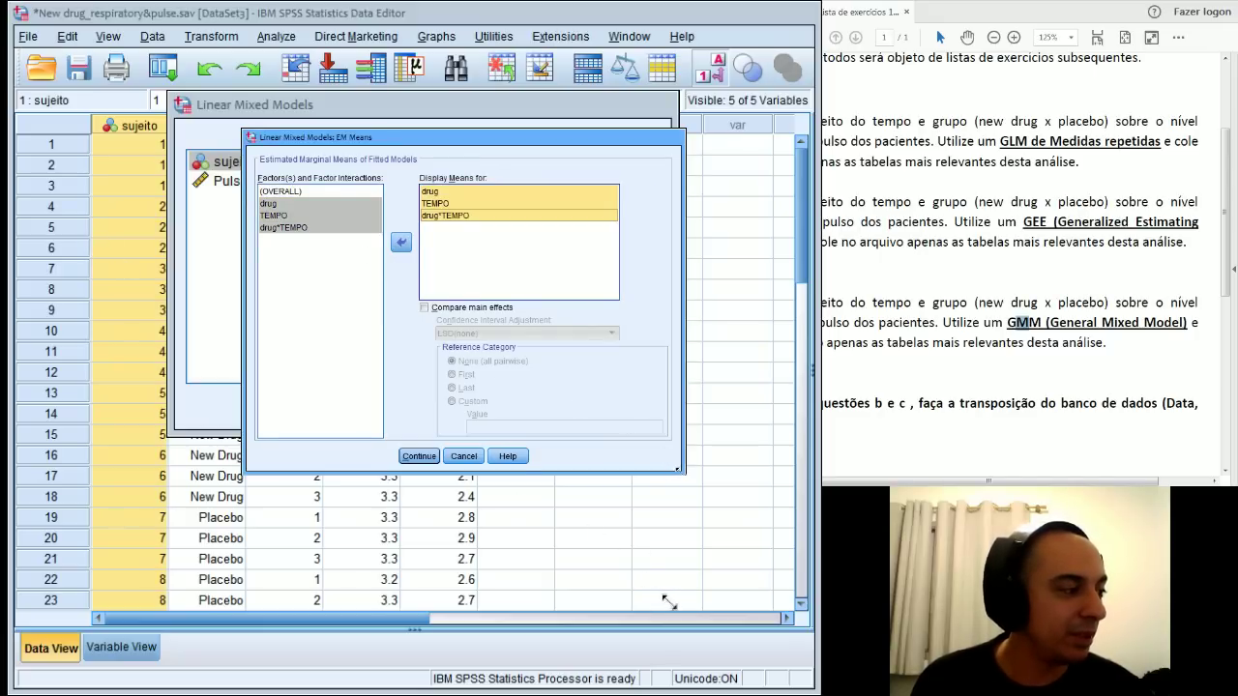
pyautogui.click(462, 308)
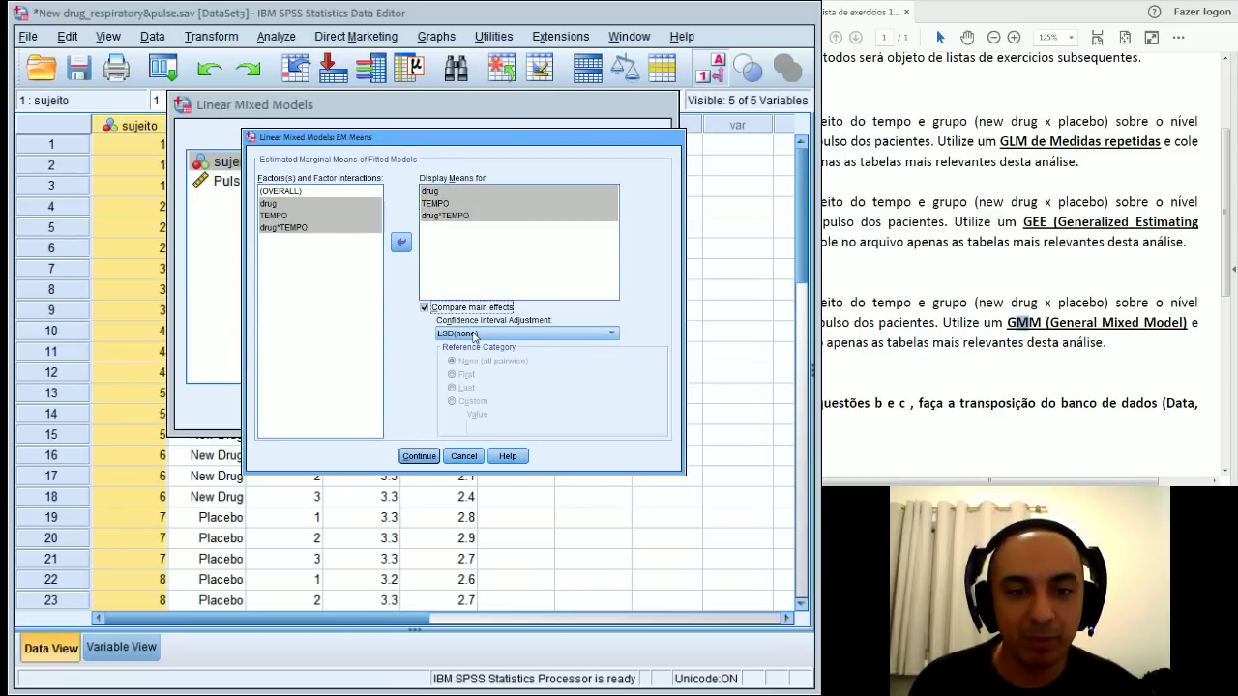
pyautogui.click(474, 334)
pyautogui.click(476, 360)
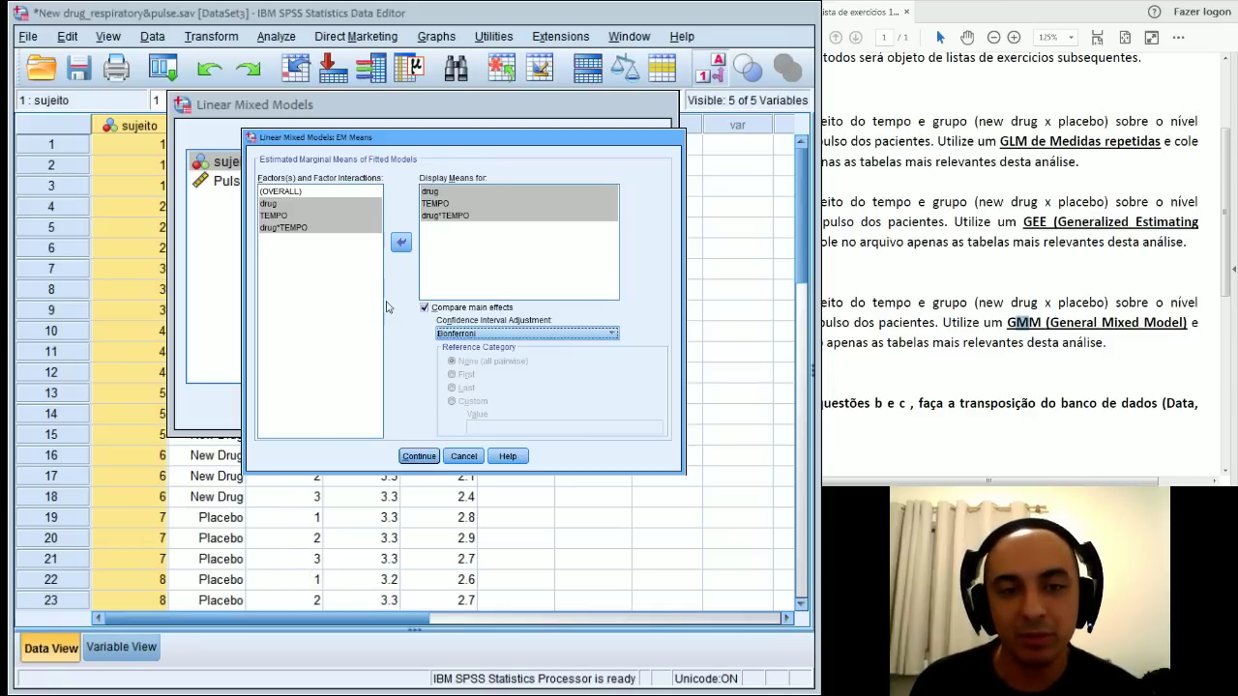
pyautogui.click(425, 459)
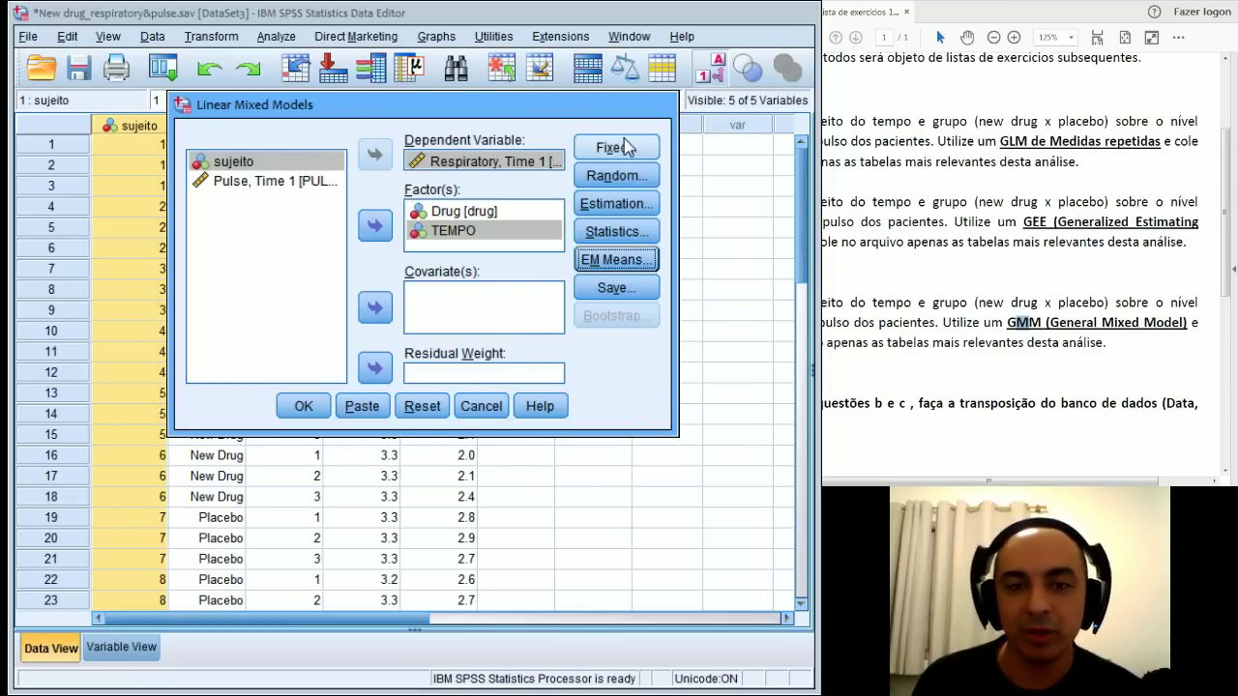
# Step: Check the selected model statistics without changing them and run the mixed model analysis
pyautogui.click(631, 237)
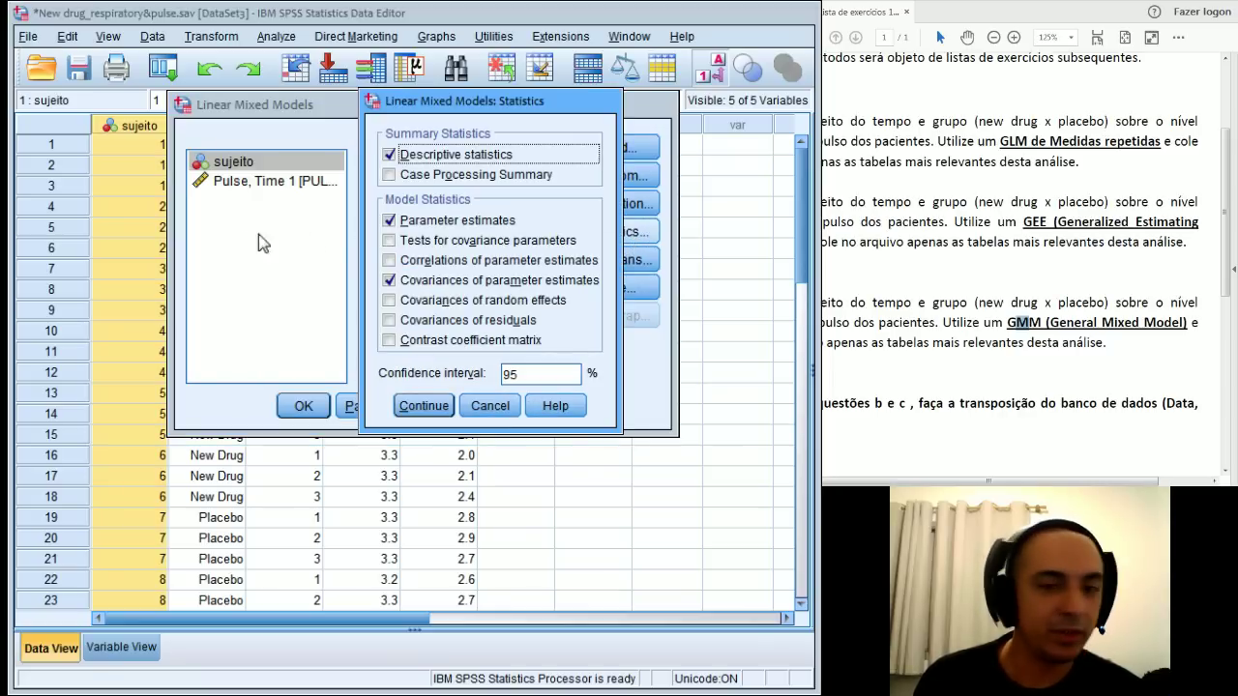
pyautogui.click(494, 406)
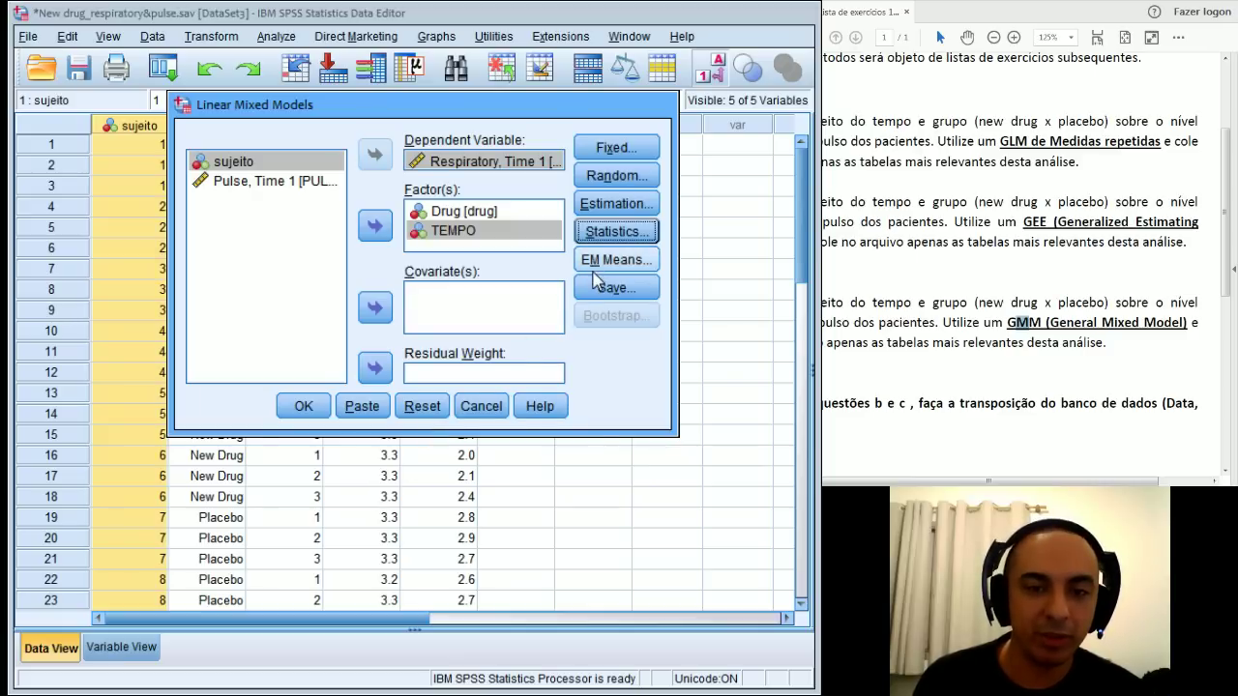
pyautogui.click(303, 407)
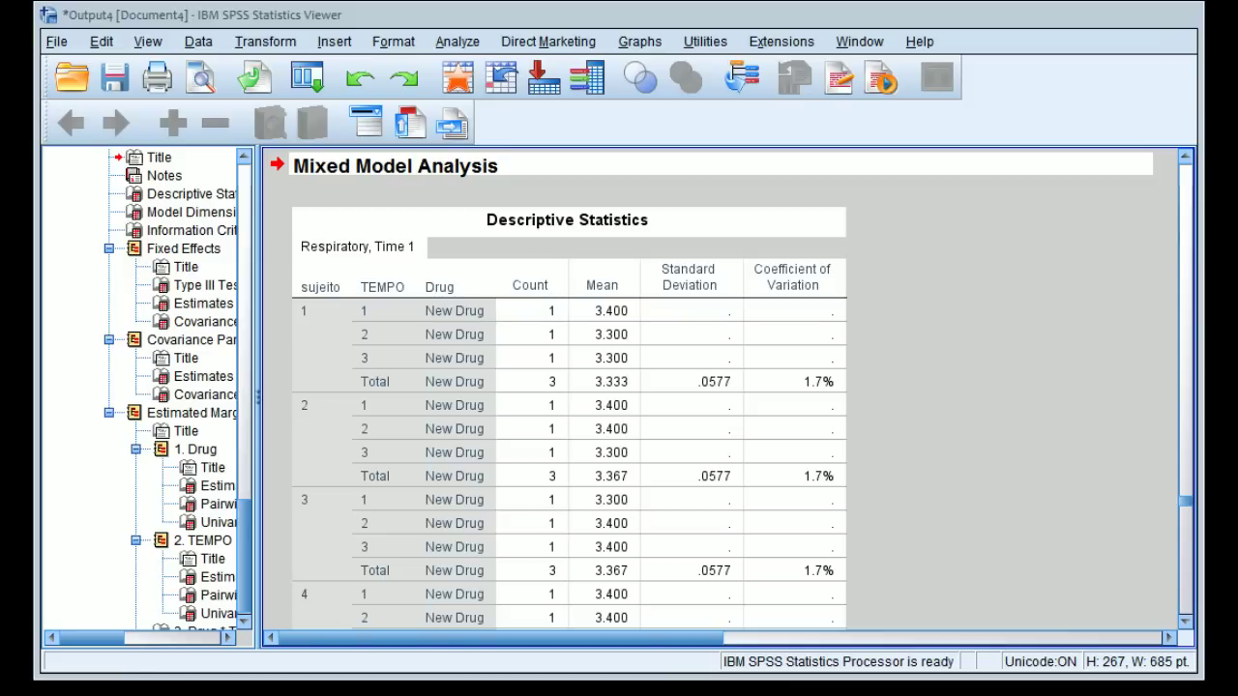
# Step: Examine the mixed model's Descriptive Statistics table by subject, TEMPO and Drug, down to the aggregated totals
pyautogui.click(1185, 622)
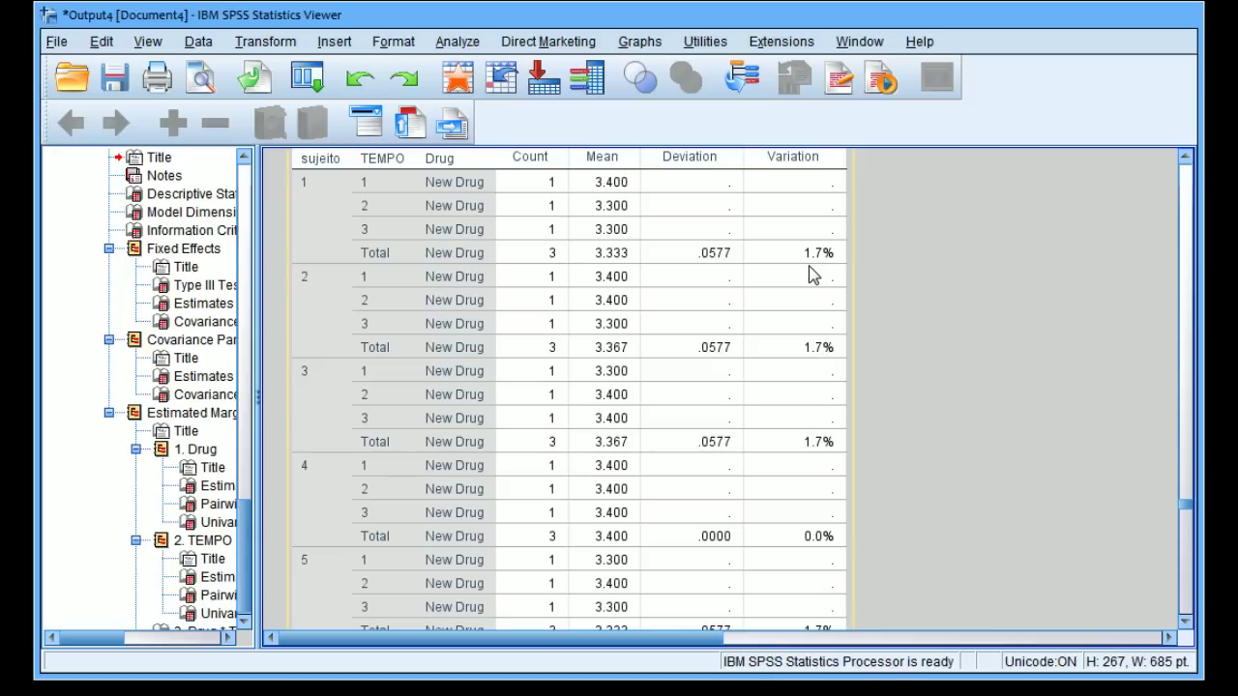
pyautogui.click(1187, 627)
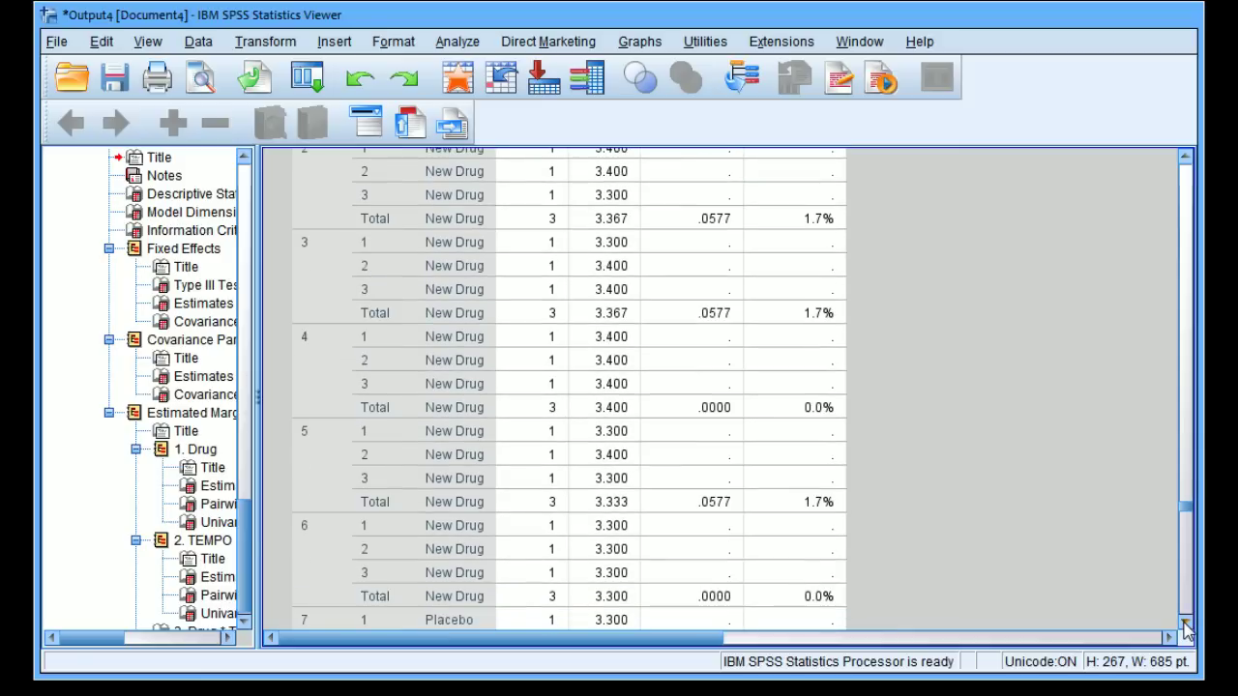
pyautogui.click(1187, 629)
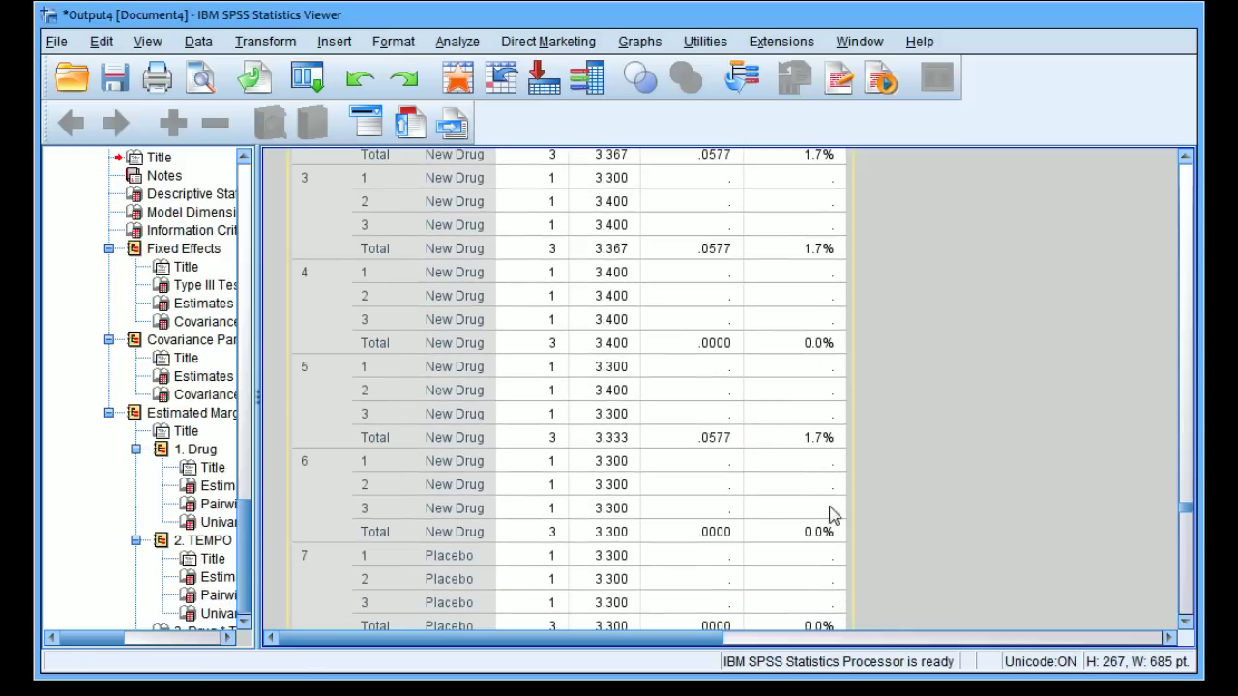
pyautogui.click(1187, 627)
pyautogui.click(1187, 626)
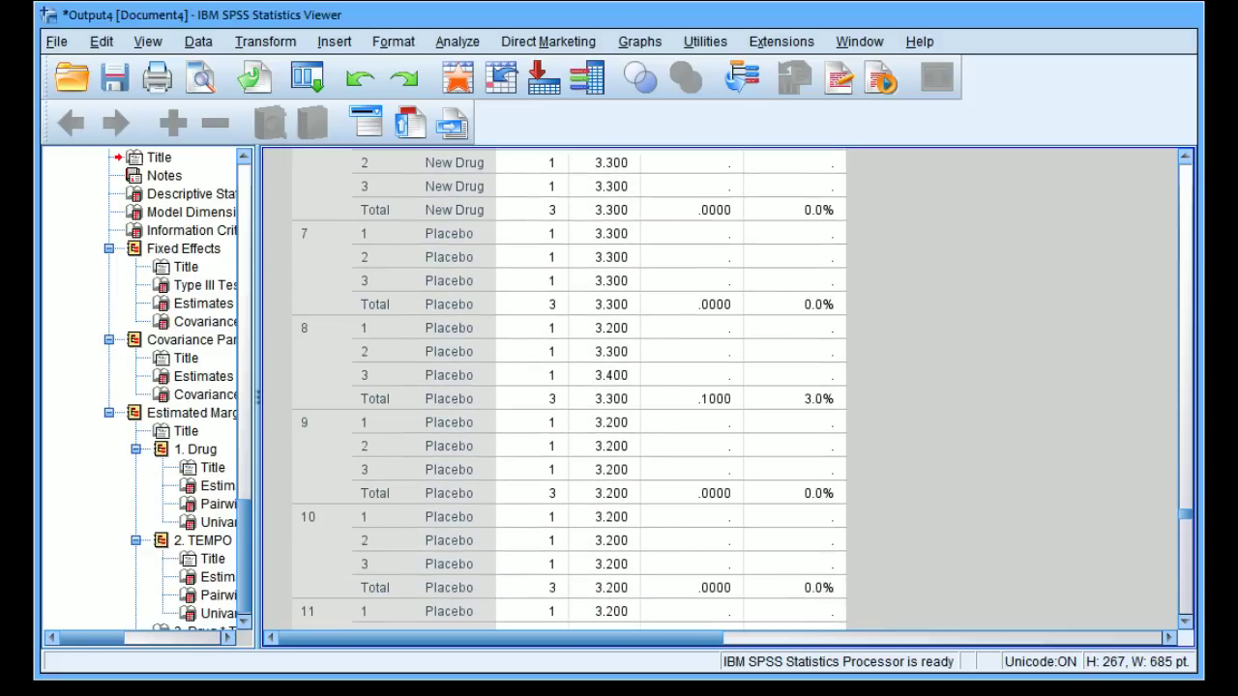
pyautogui.click(1187, 627)
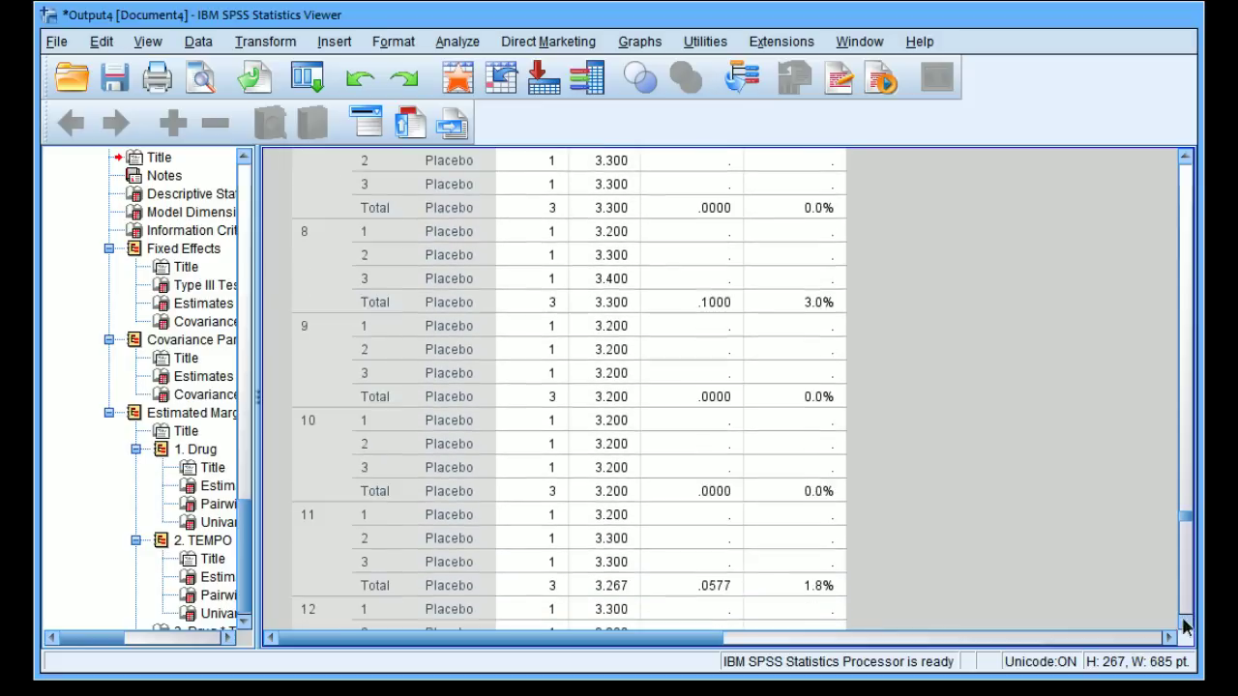
pyautogui.click(1186, 627)
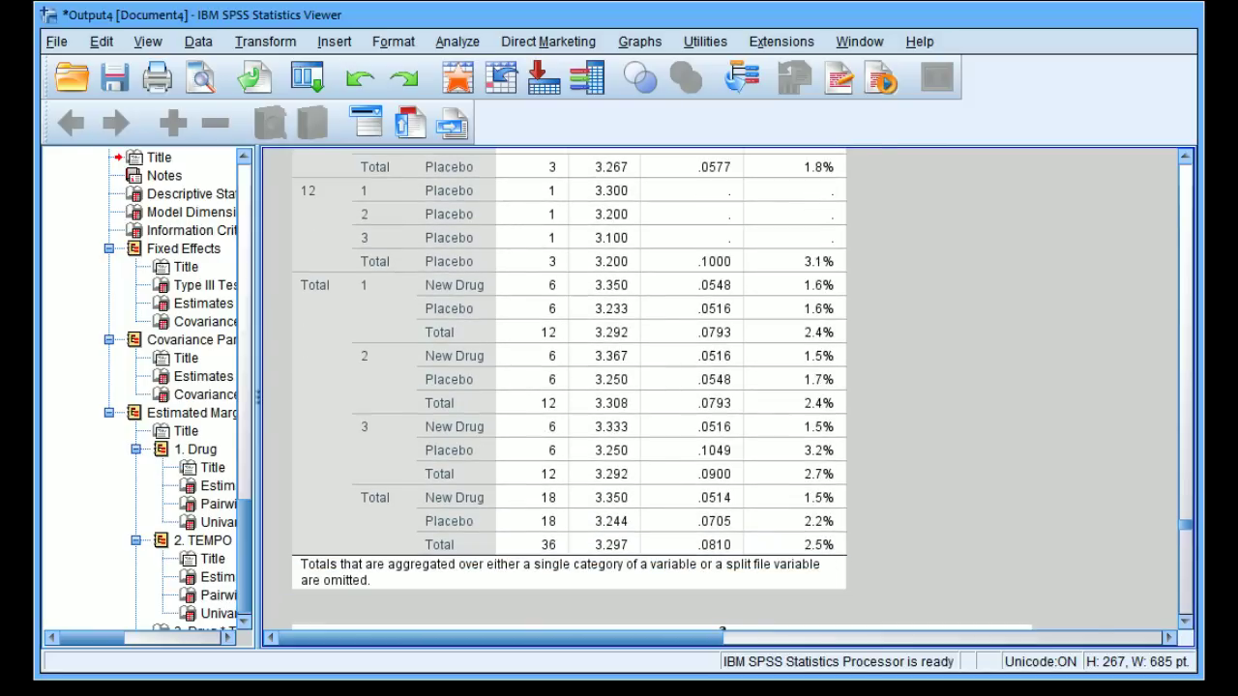
pyautogui.click(828, 205)
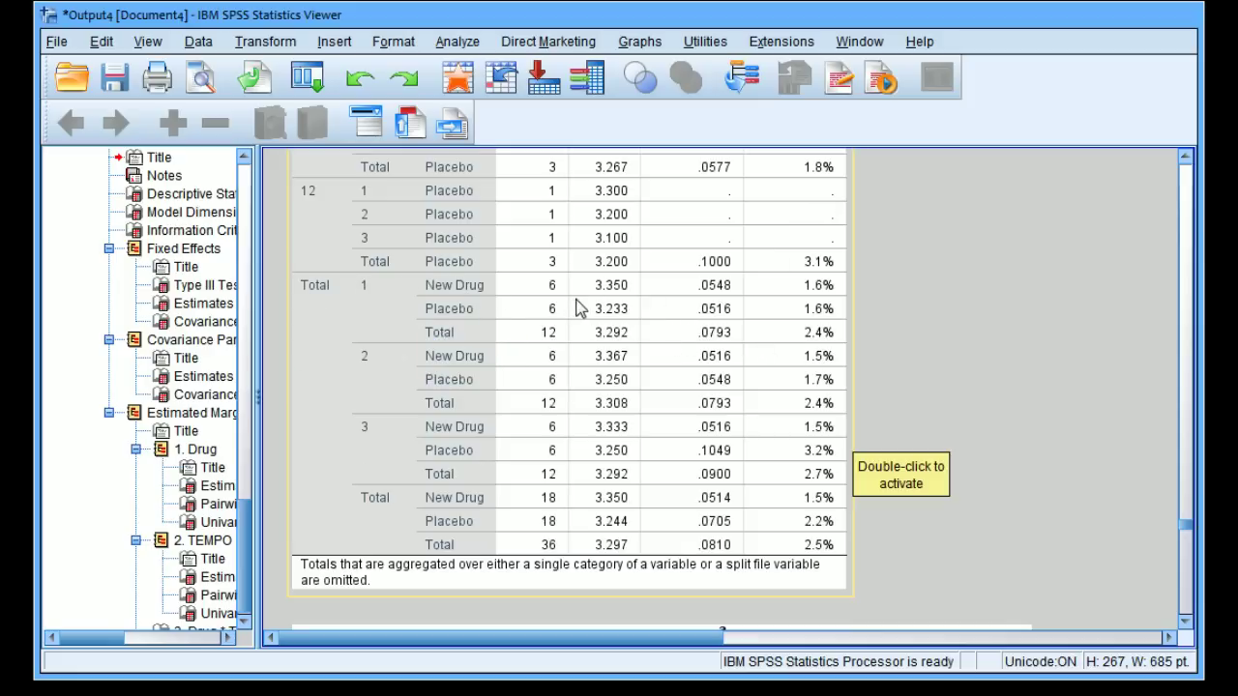
pyautogui.doubleClick(431, 400)
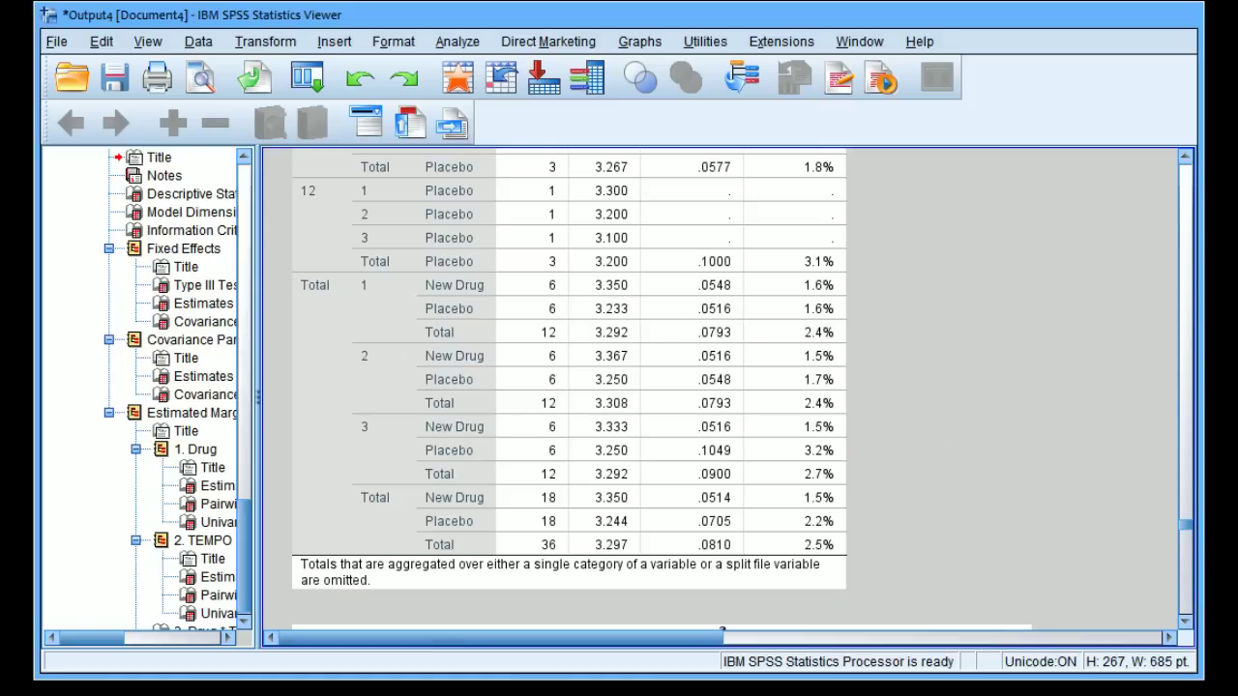
pyautogui.click(1187, 157)
pyautogui.click(1188, 157)
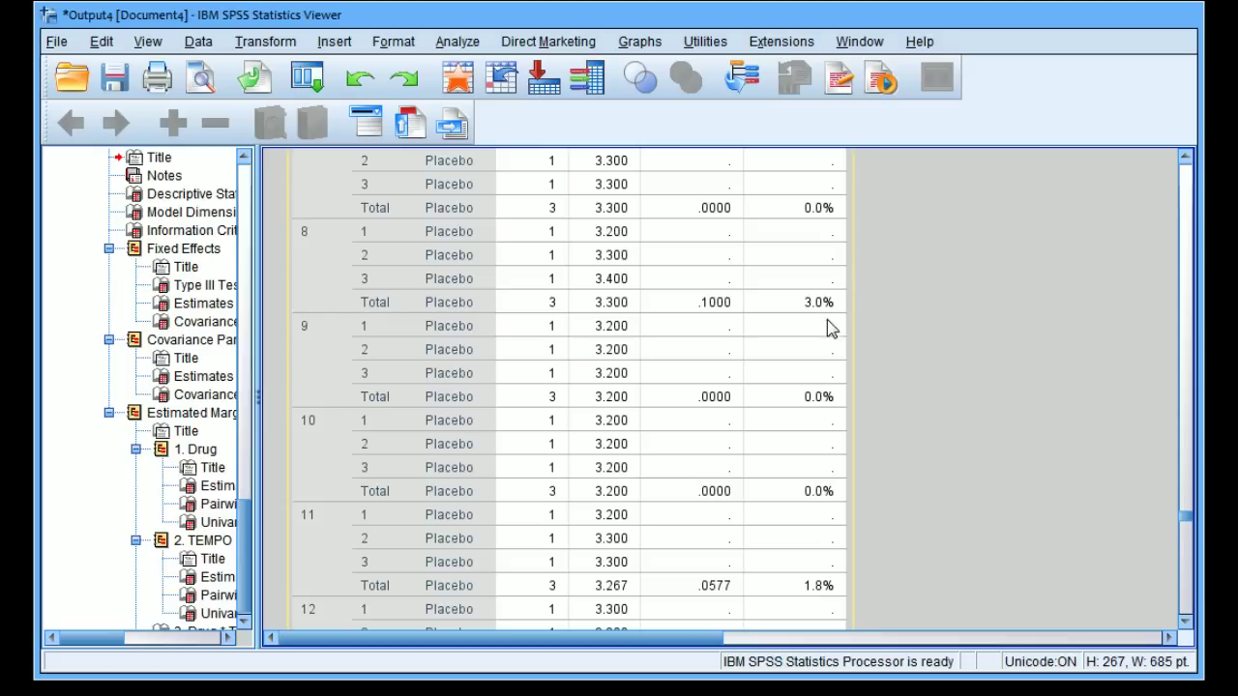
pyautogui.click(1186, 628)
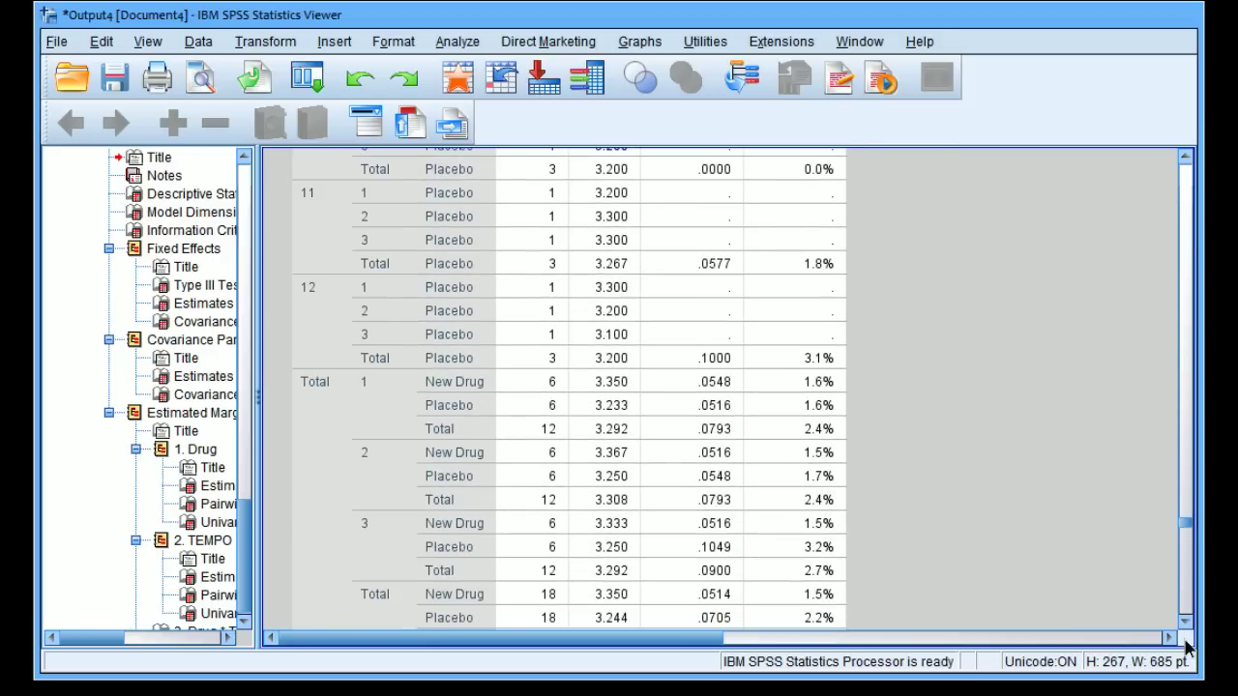
# Step: Examine the Information Criteria, the Type III Tests of Fixed Effects and the Estimates of Fixed Effects tables
pyautogui.click(1188, 623)
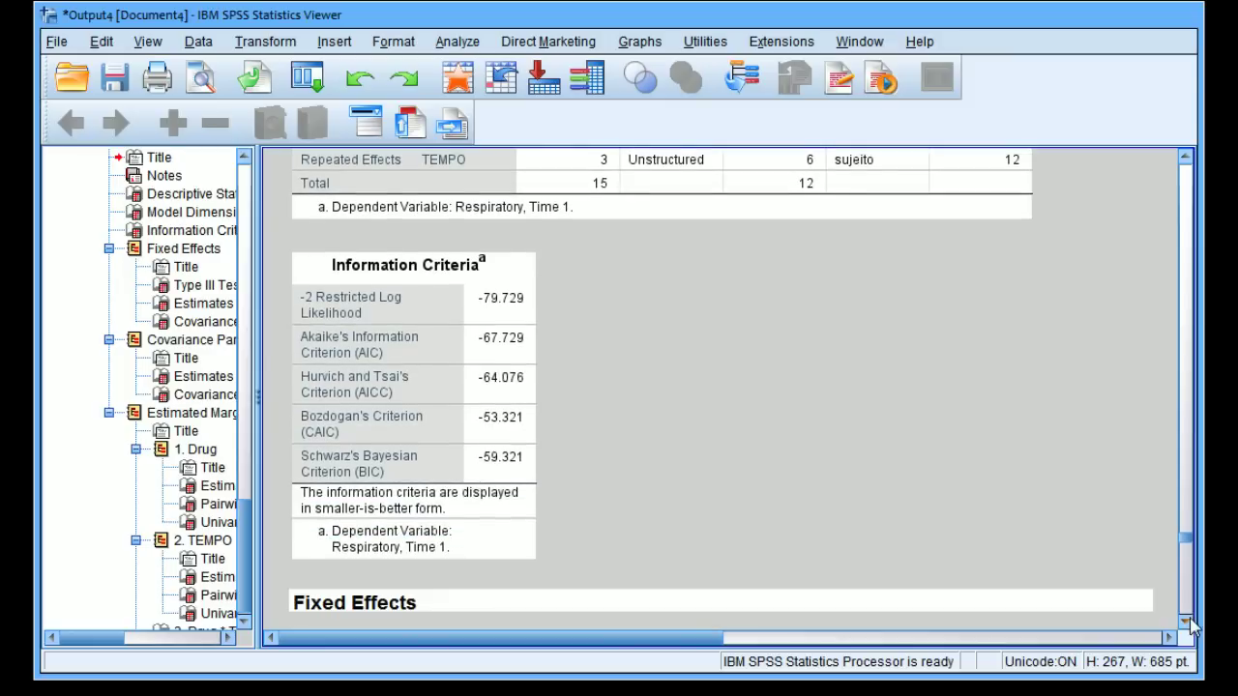
pyautogui.click(385, 321)
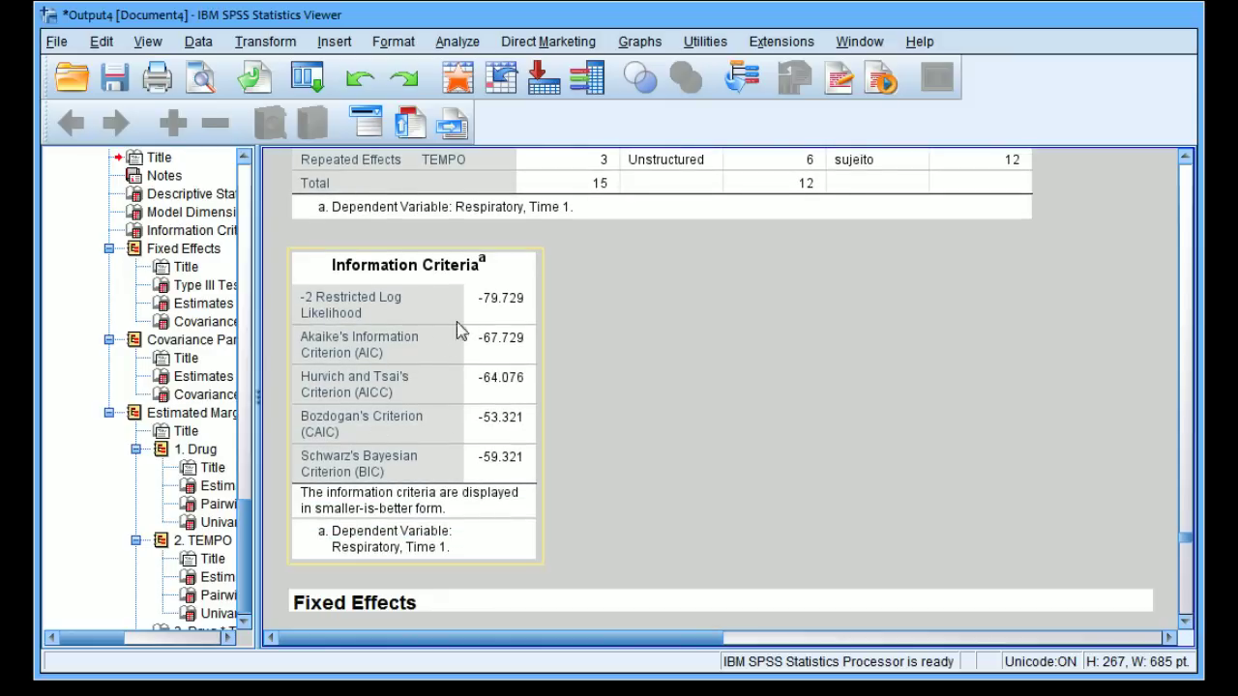
pyautogui.click(1186, 627)
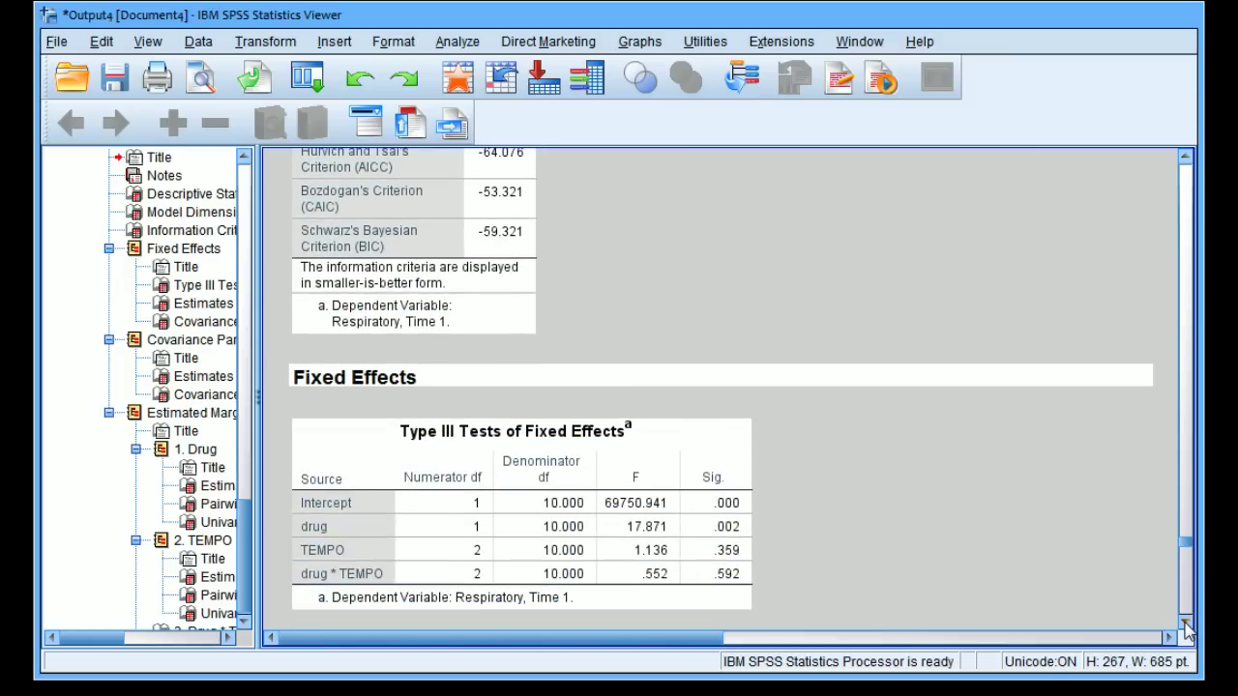
pyautogui.click(1187, 626)
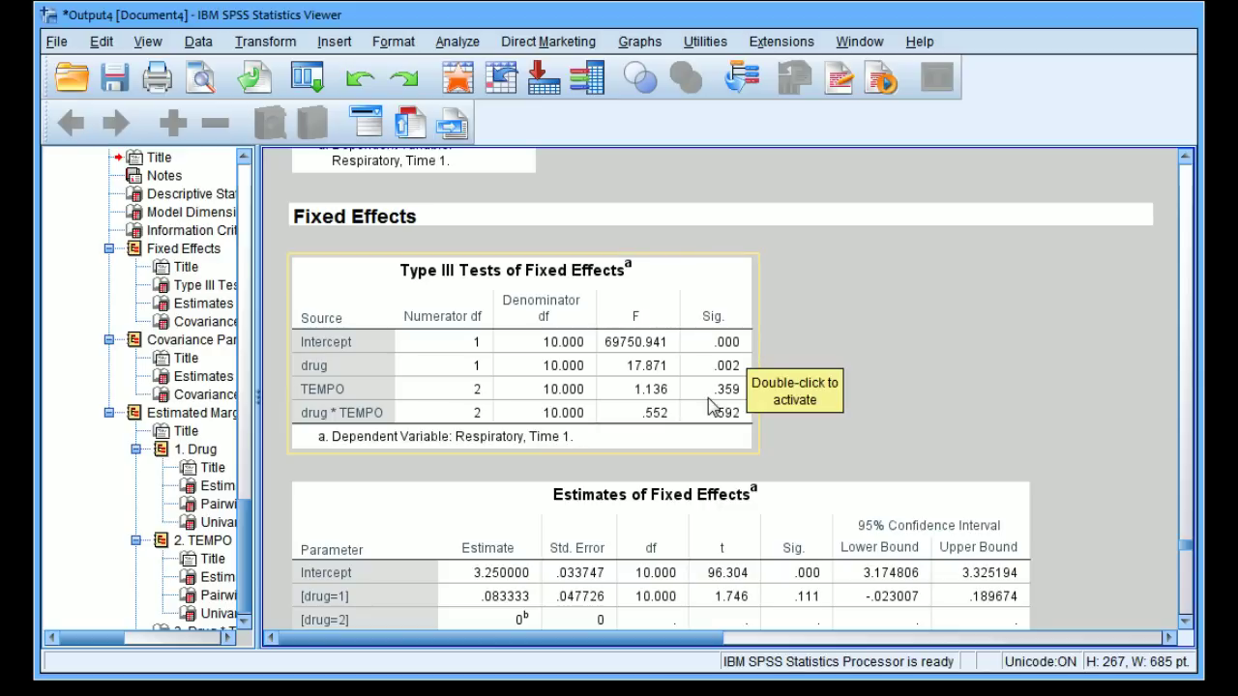
pyautogui.click(1185, 622)
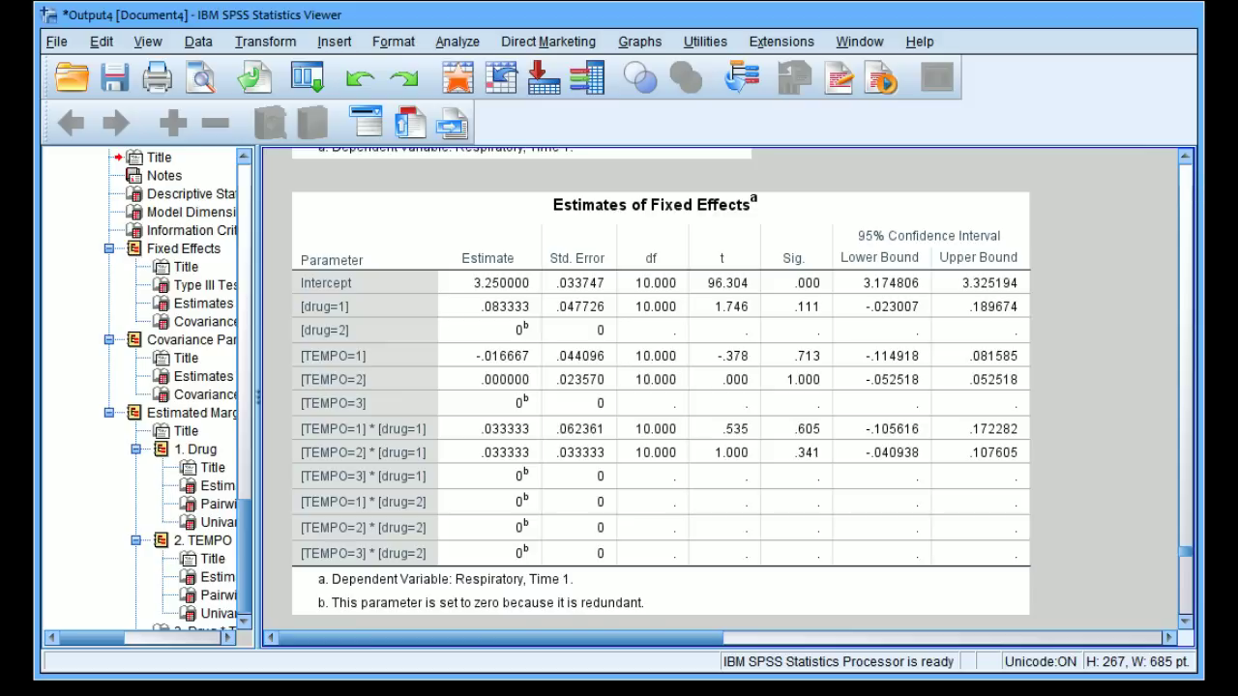
pyautogui.click(1186, 158)
pyautogui.click(1185, 158)
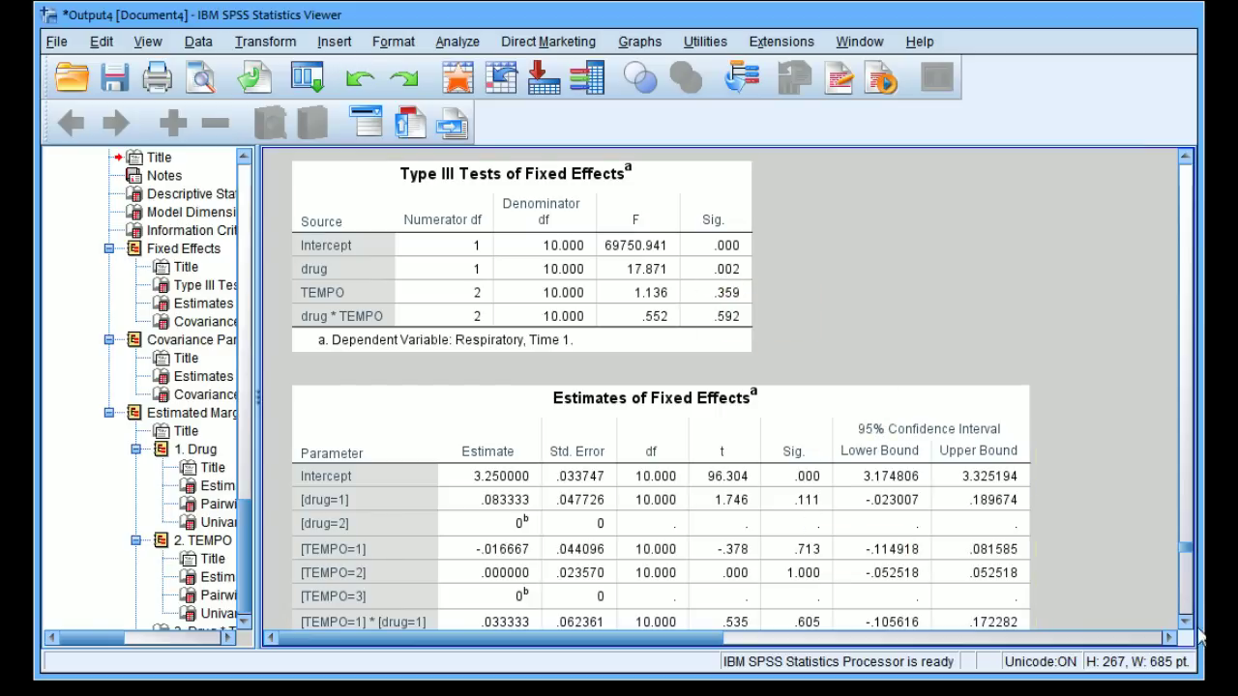
pyautogui.click(1186, 627)
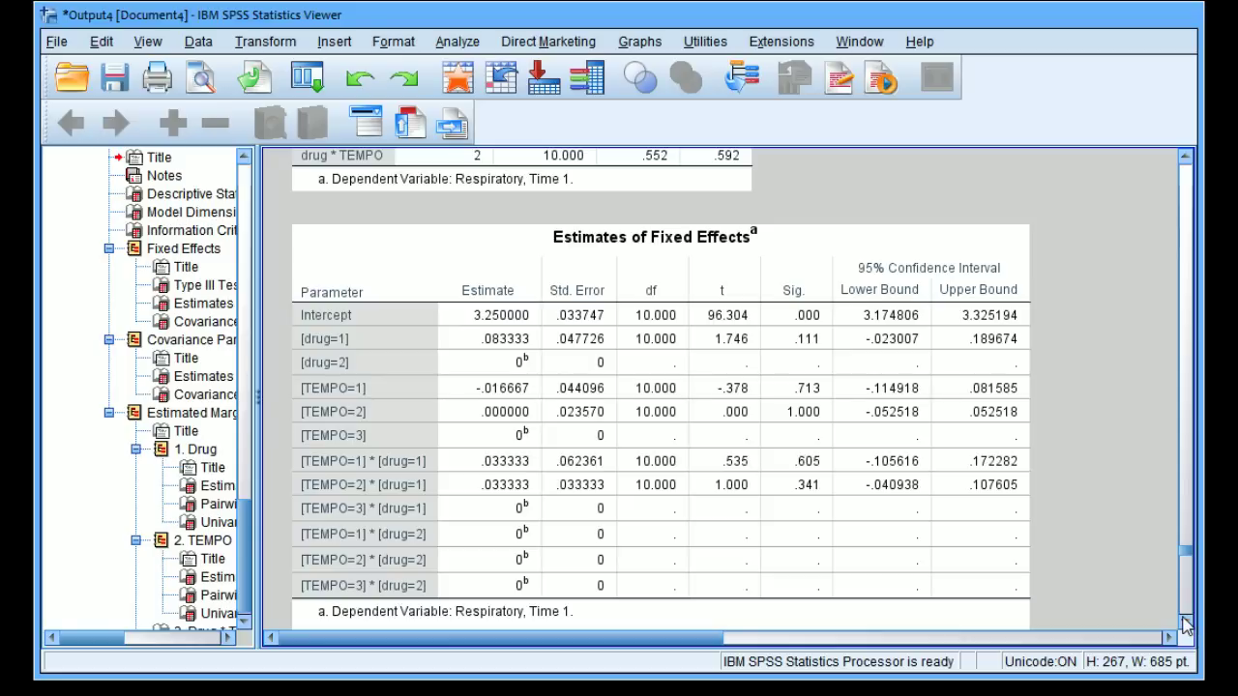
# Step: Examine the Covariance Matrix for Estimates of Fixed Effects and the Covariance Parameters tables
pyautogui.moveTo(1187, 624); pyautogui.dragTo(1187, 623)
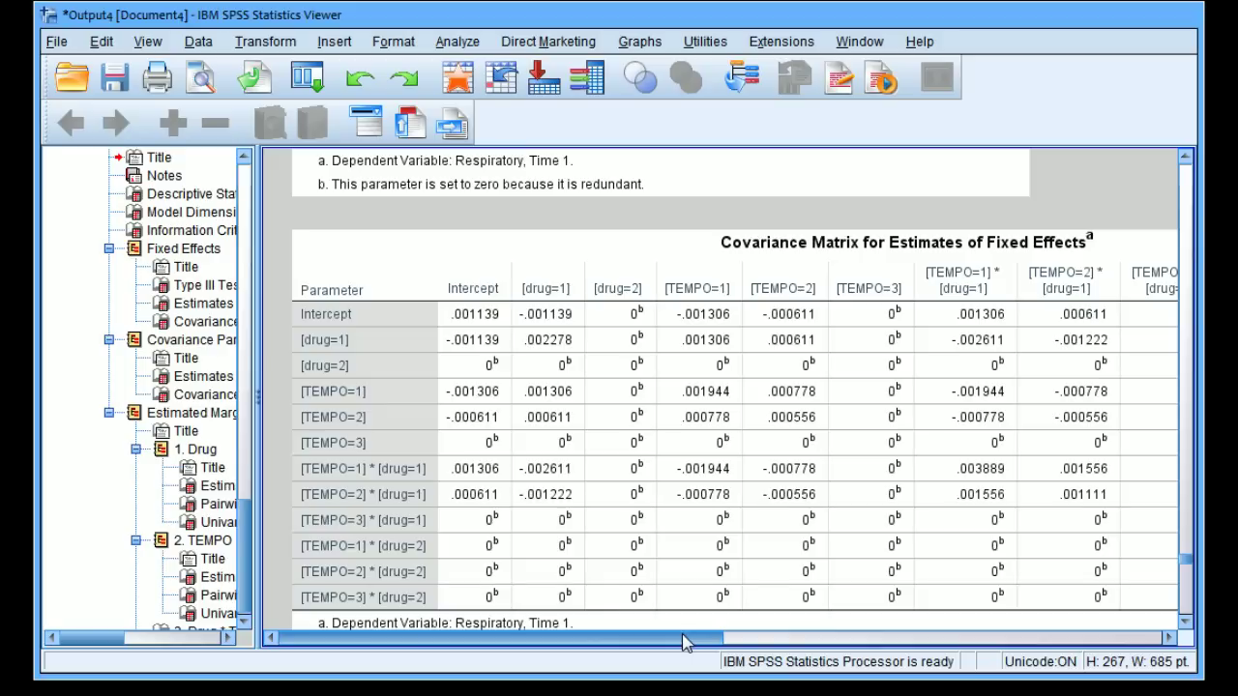
pyautogui.moveTo(684, 642)
pyautogui.mouseDown()
pyautogui.moveTo(884, 641)
pyautogui.moveTo(957, 656)
pyautogui.moveTo(689, 658)
pyautogui.mouseUp()
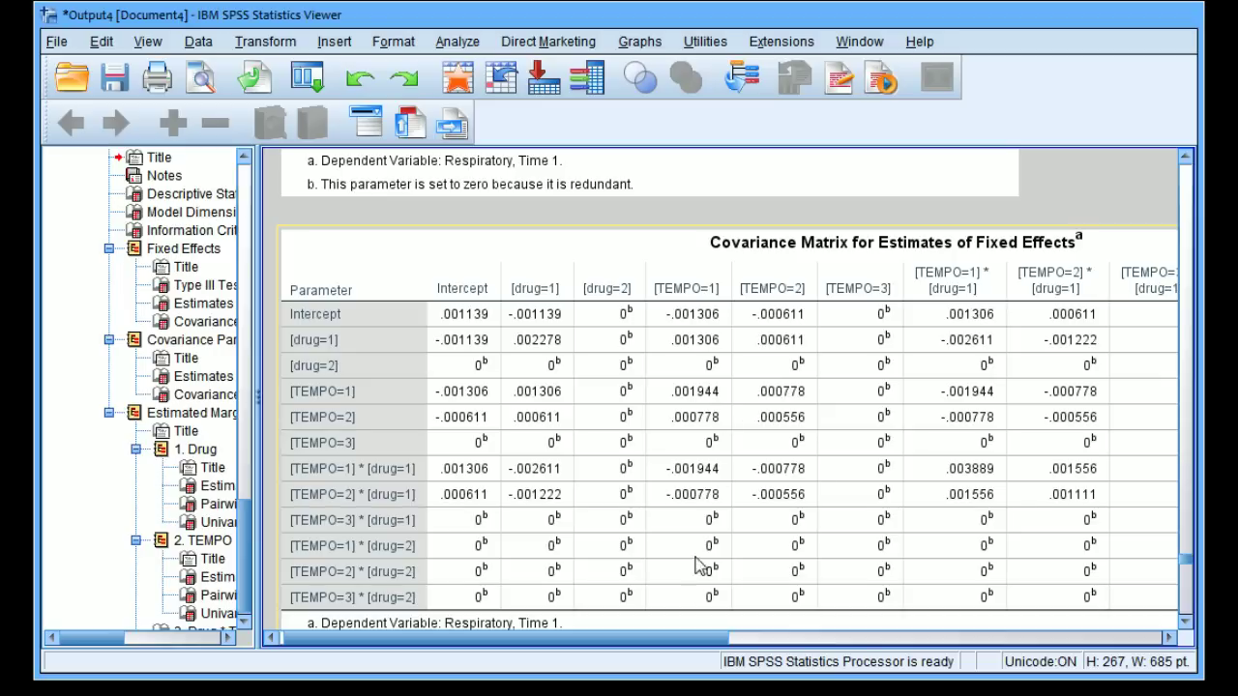
pyautogui.moveTo(719, 638); pyautogui.dragTo(728, 639)
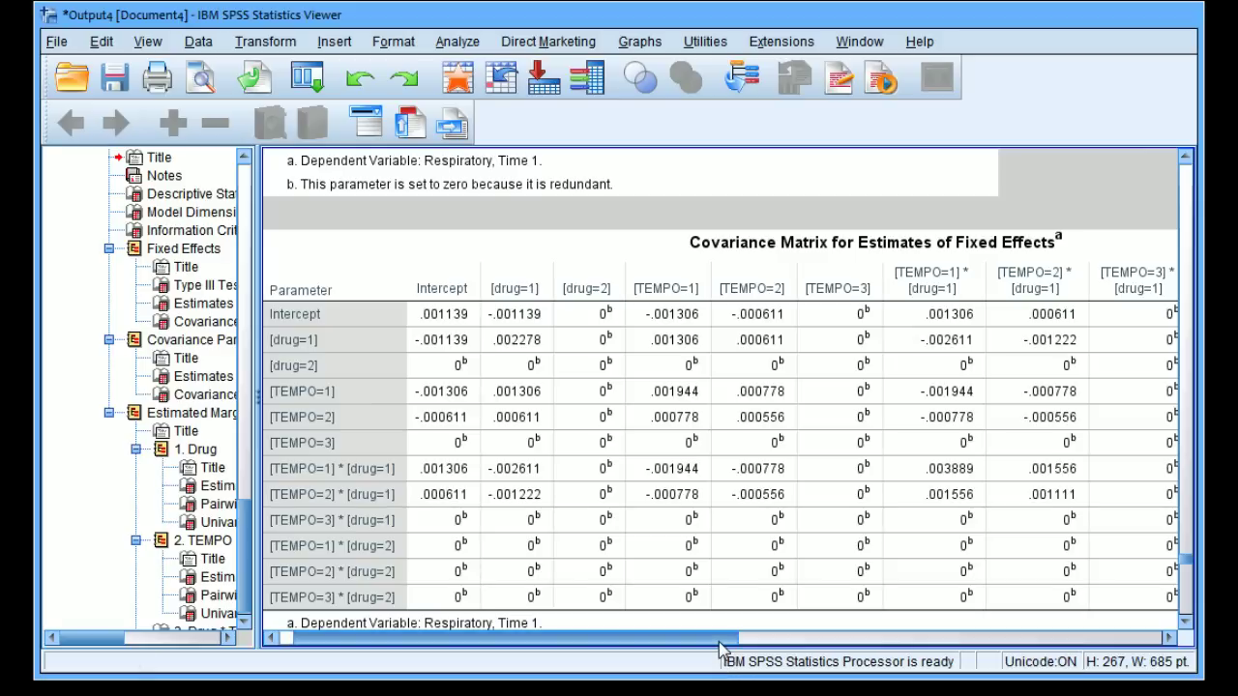
pyautogui.click(1186, 625)
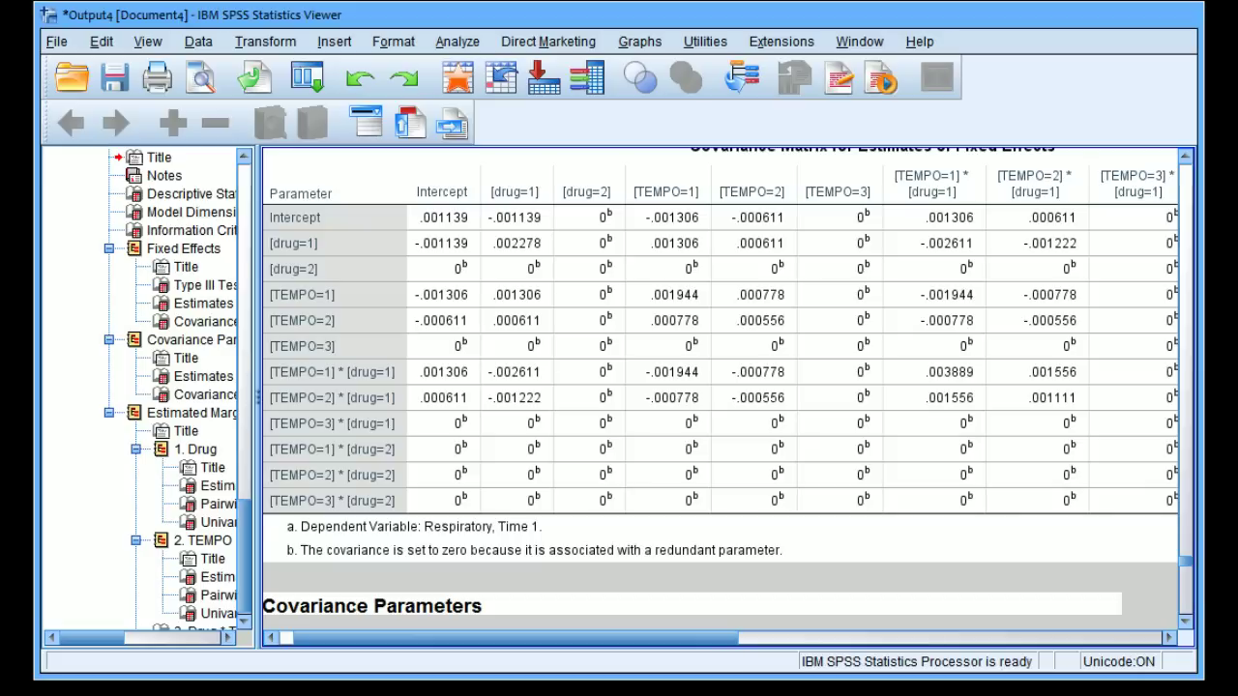
pyautogui.scroll(-5, 1190, 629)
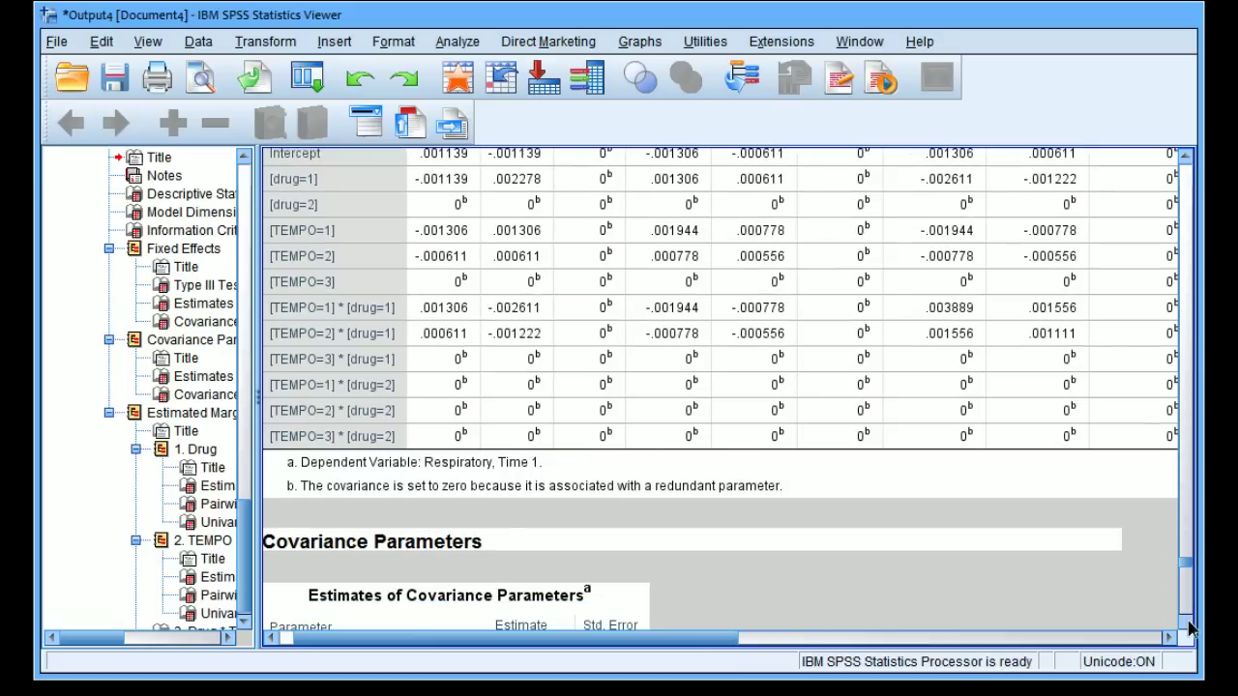
pyautogui.scroll(-10, 1190, 629)
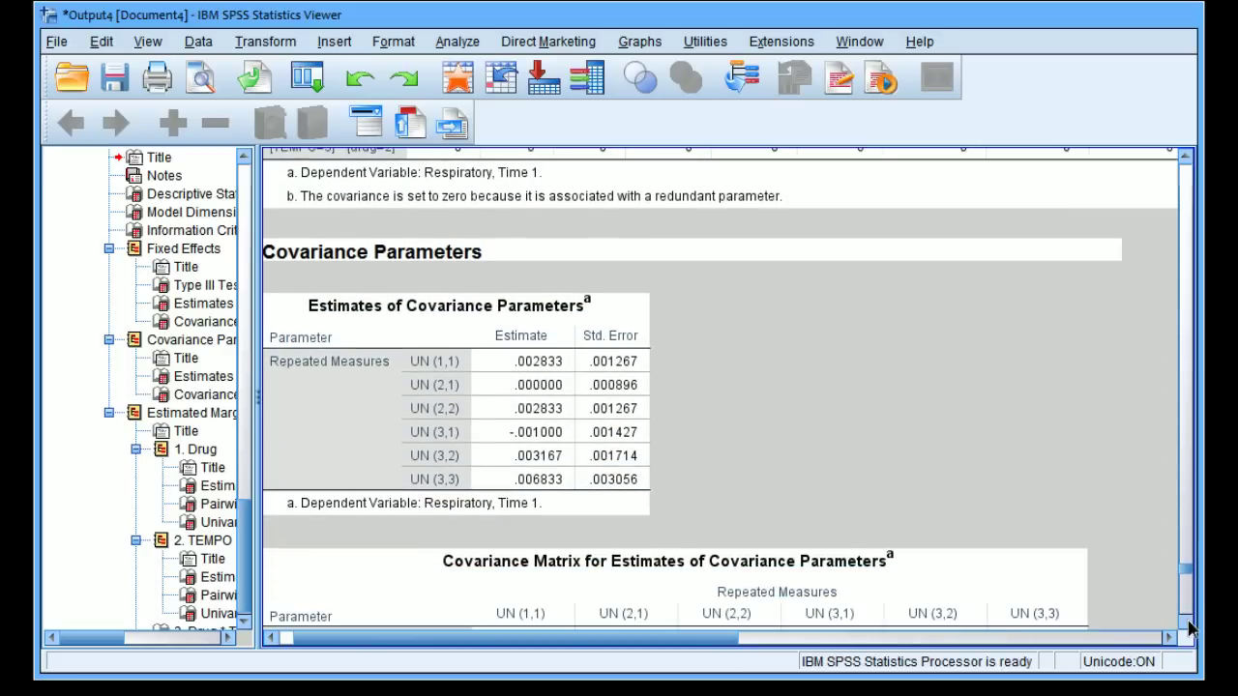
pyautogui.scroll(-5, 1191, 629)
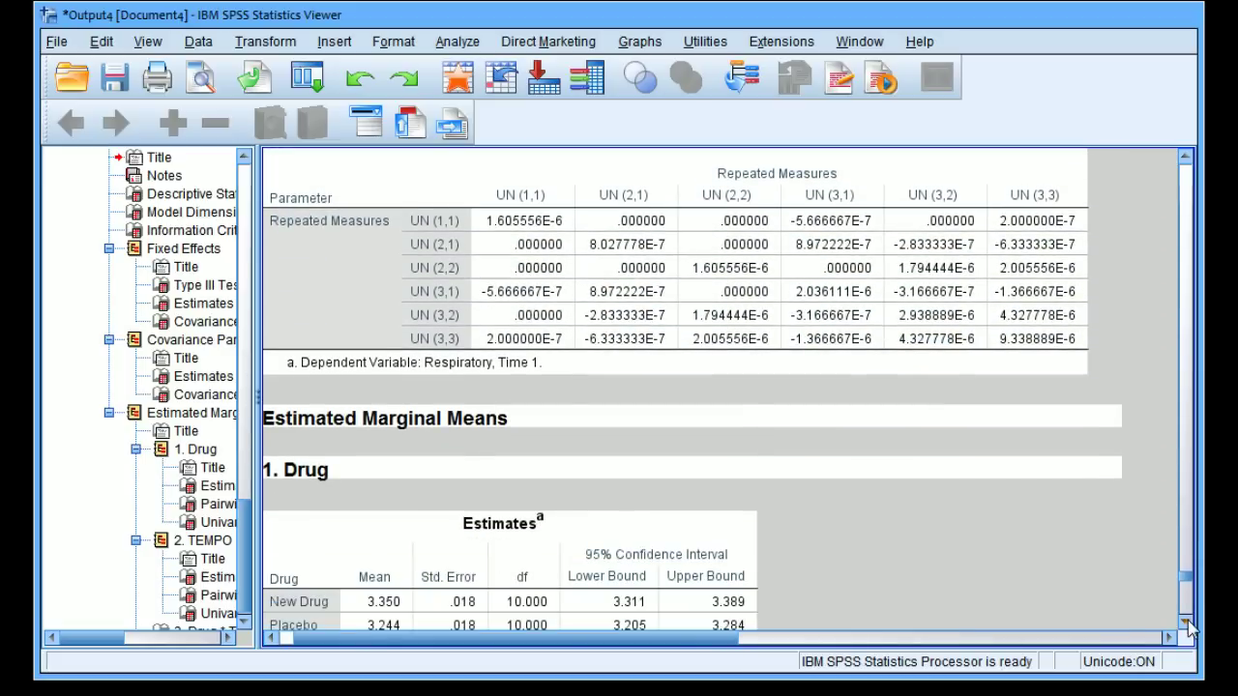
# Step: Examine the estimated marginal means for Drug, including the Estimates, Pairwise Comparisons and Univariate Tests tables
pyautogui.scroll(-3, 1191, 629)
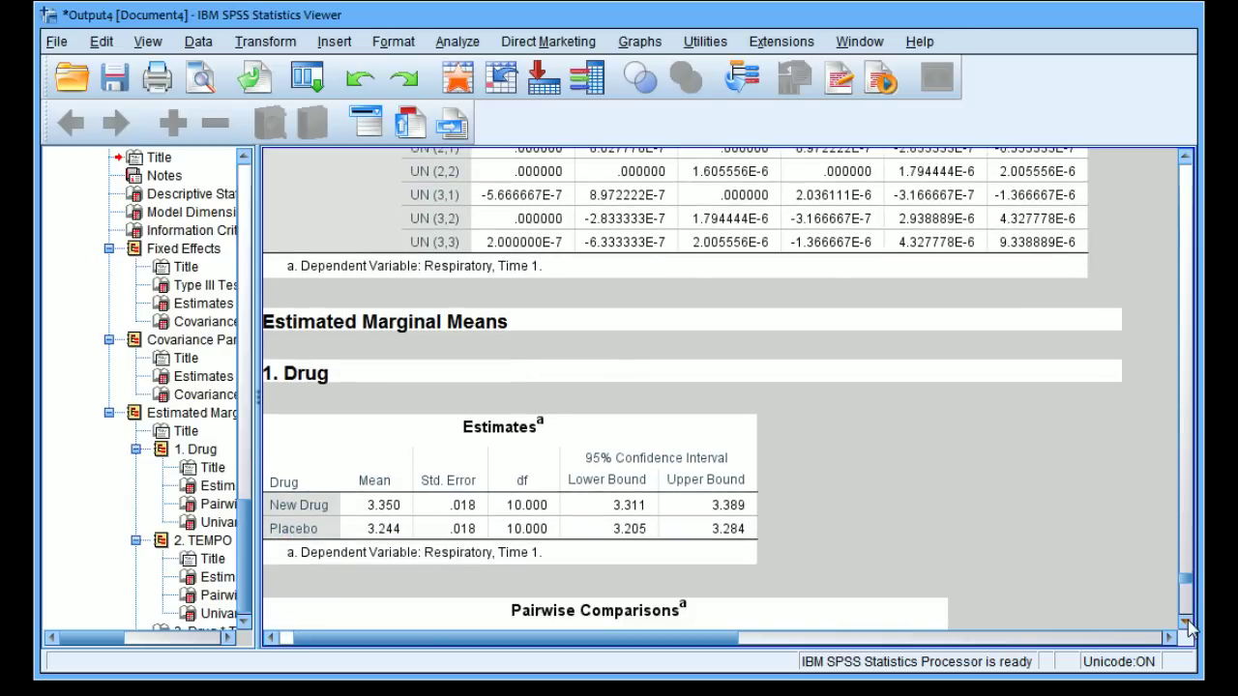
pyautogui.scroll(-2, 1191, 629)
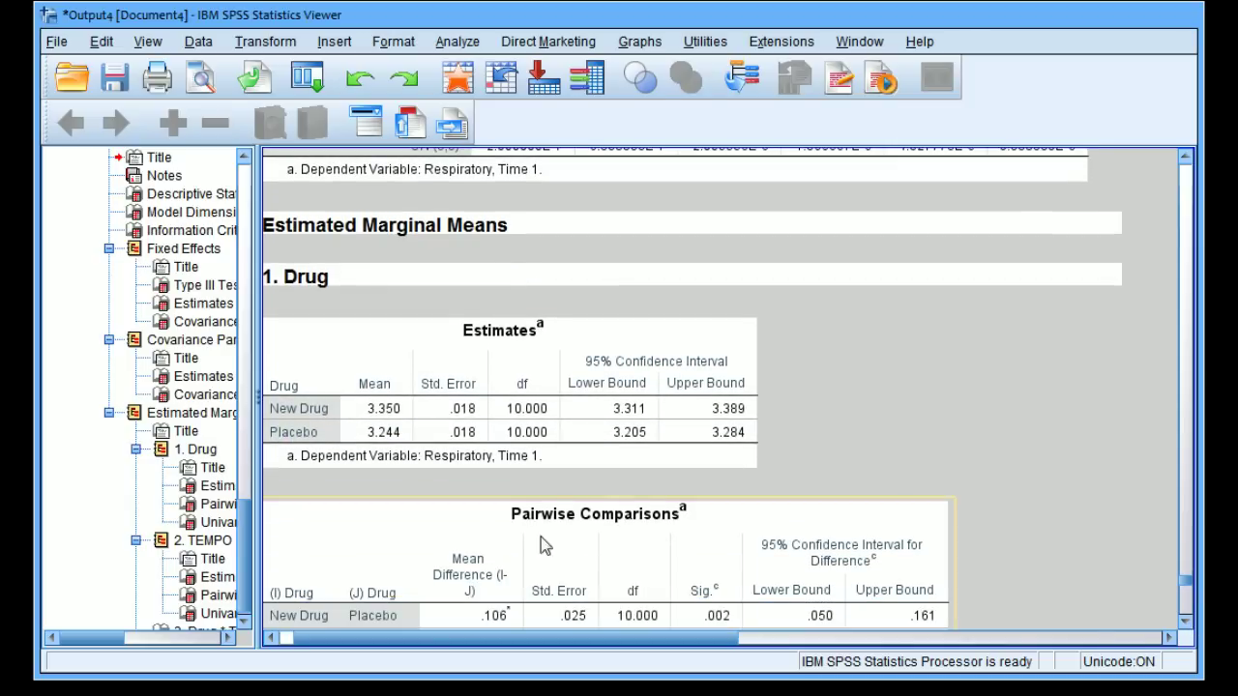
pyautogui.moveTo(564, 639); pyautogui.dragTo(500, 640)
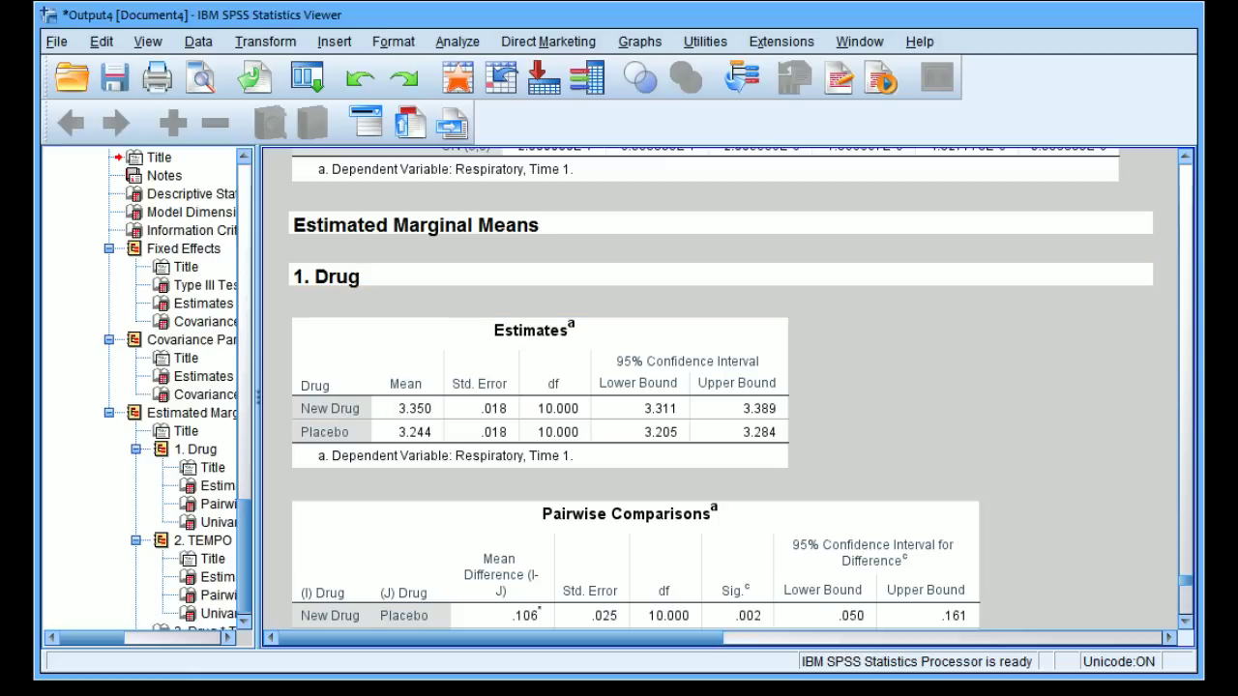
pyautogui.scroll(-10, 1182, 558)
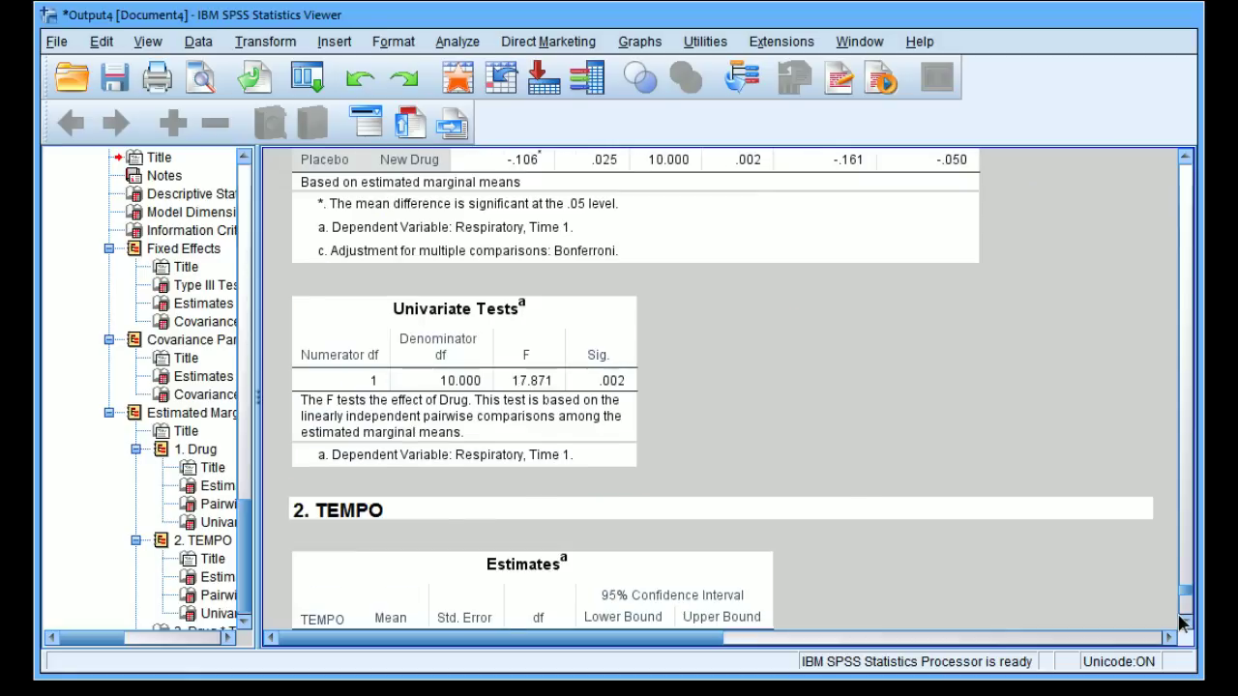
pyautogui.scroll(10, 1182, 558)
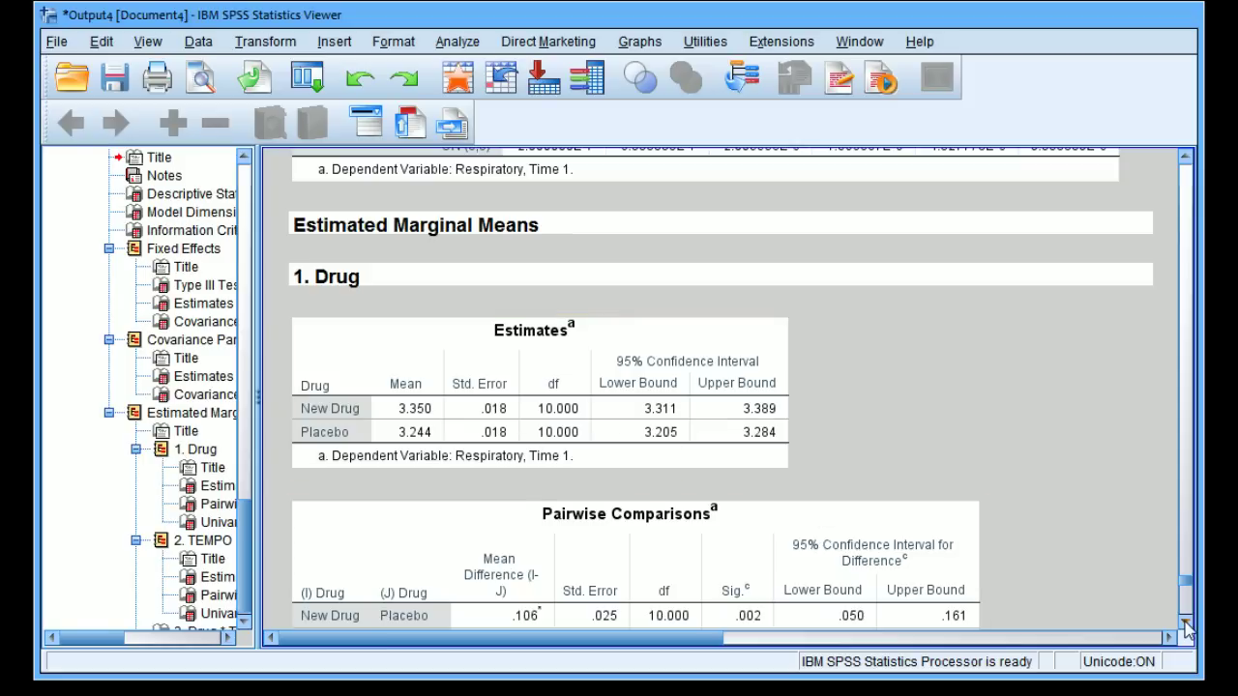
pyautogui.scroll(-5, 1189, 626)
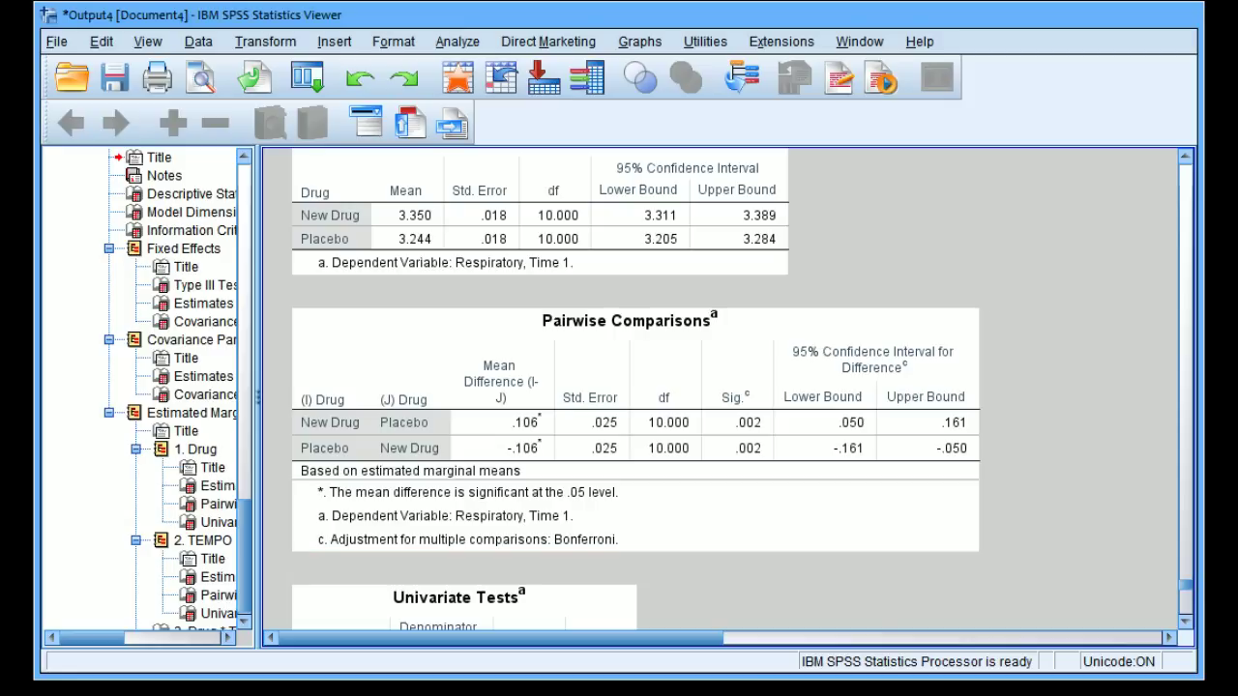
pyautogui.click(1185, 622)
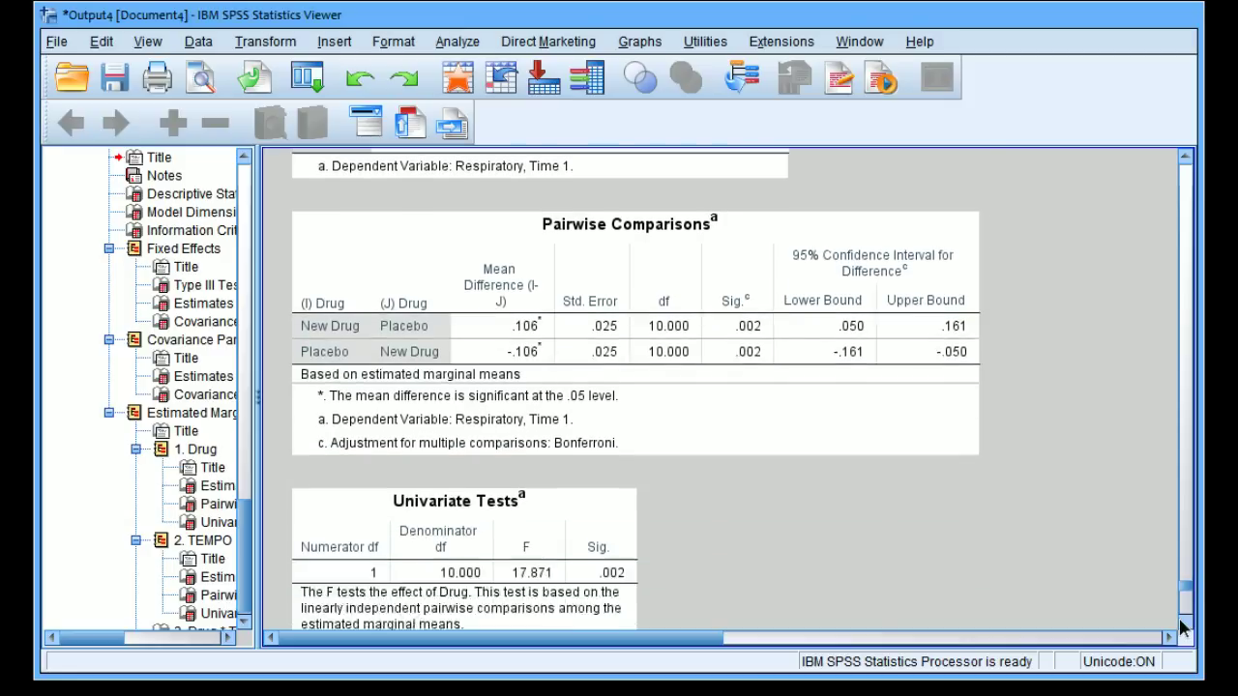
# Step: Examine the TEMPO pairwise comparisons and univariate test, down to the Drug * TEMPO estimated marginal means table
pyautogui.click(1185, 627)
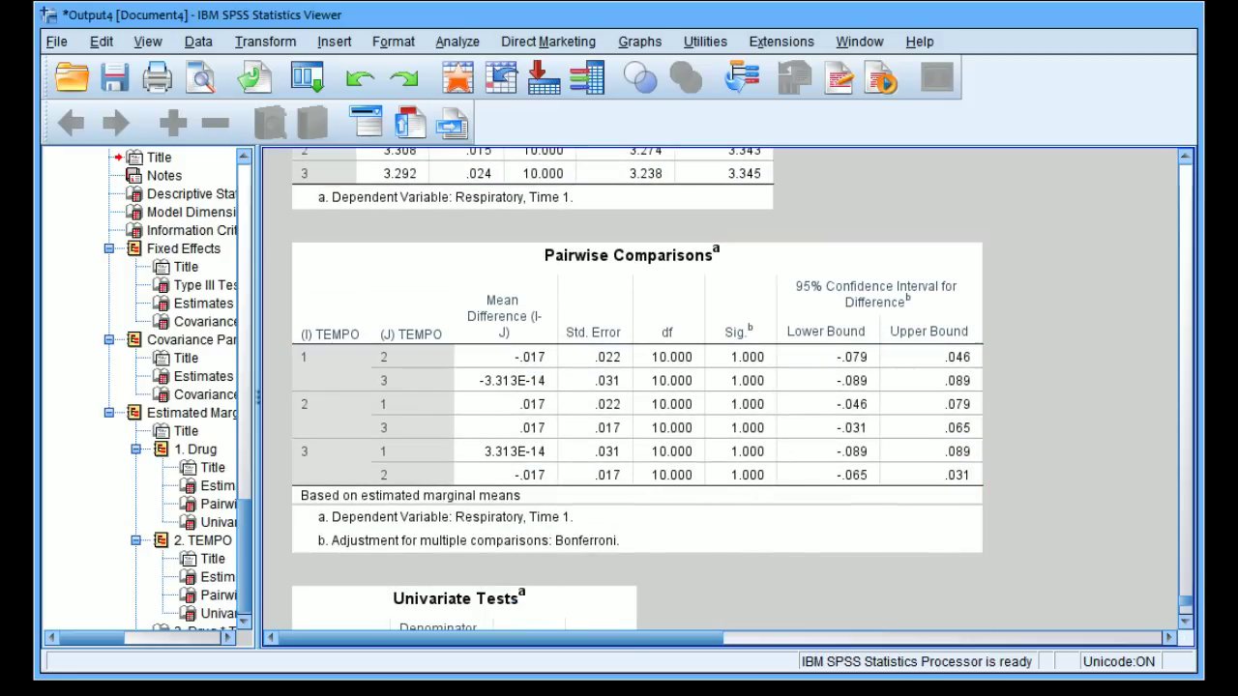
pyautogui.click(1185, 627)
pyautogui.click(1185, 627)
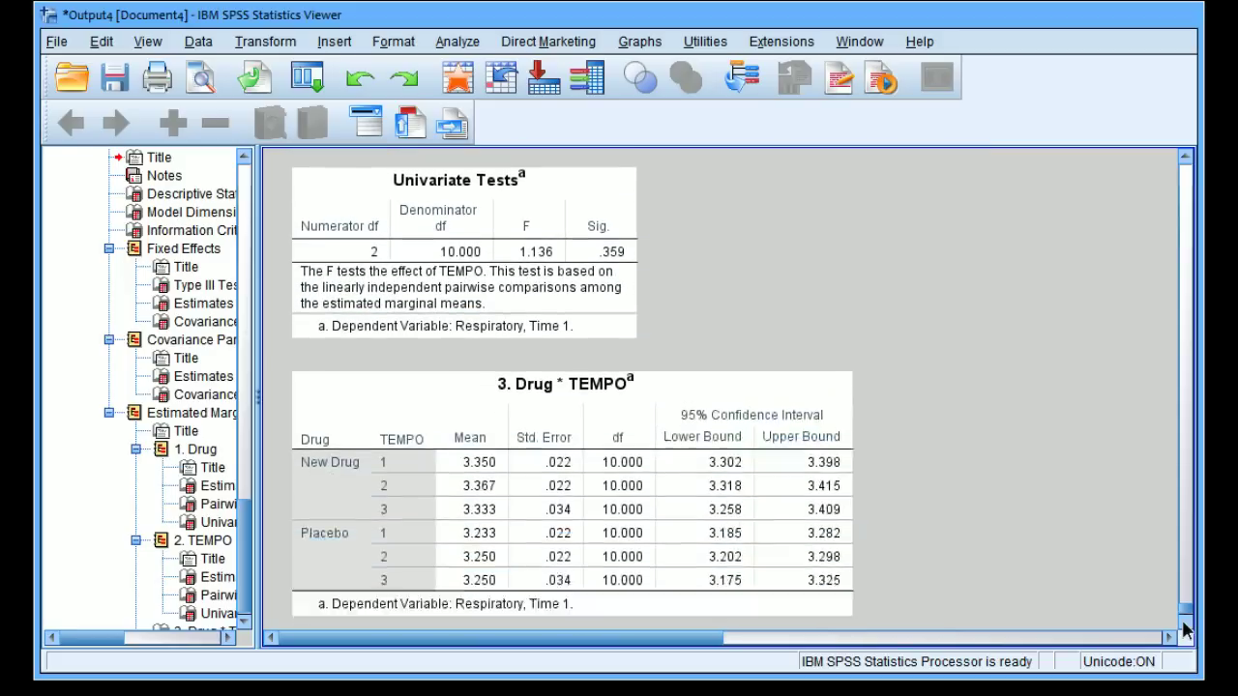